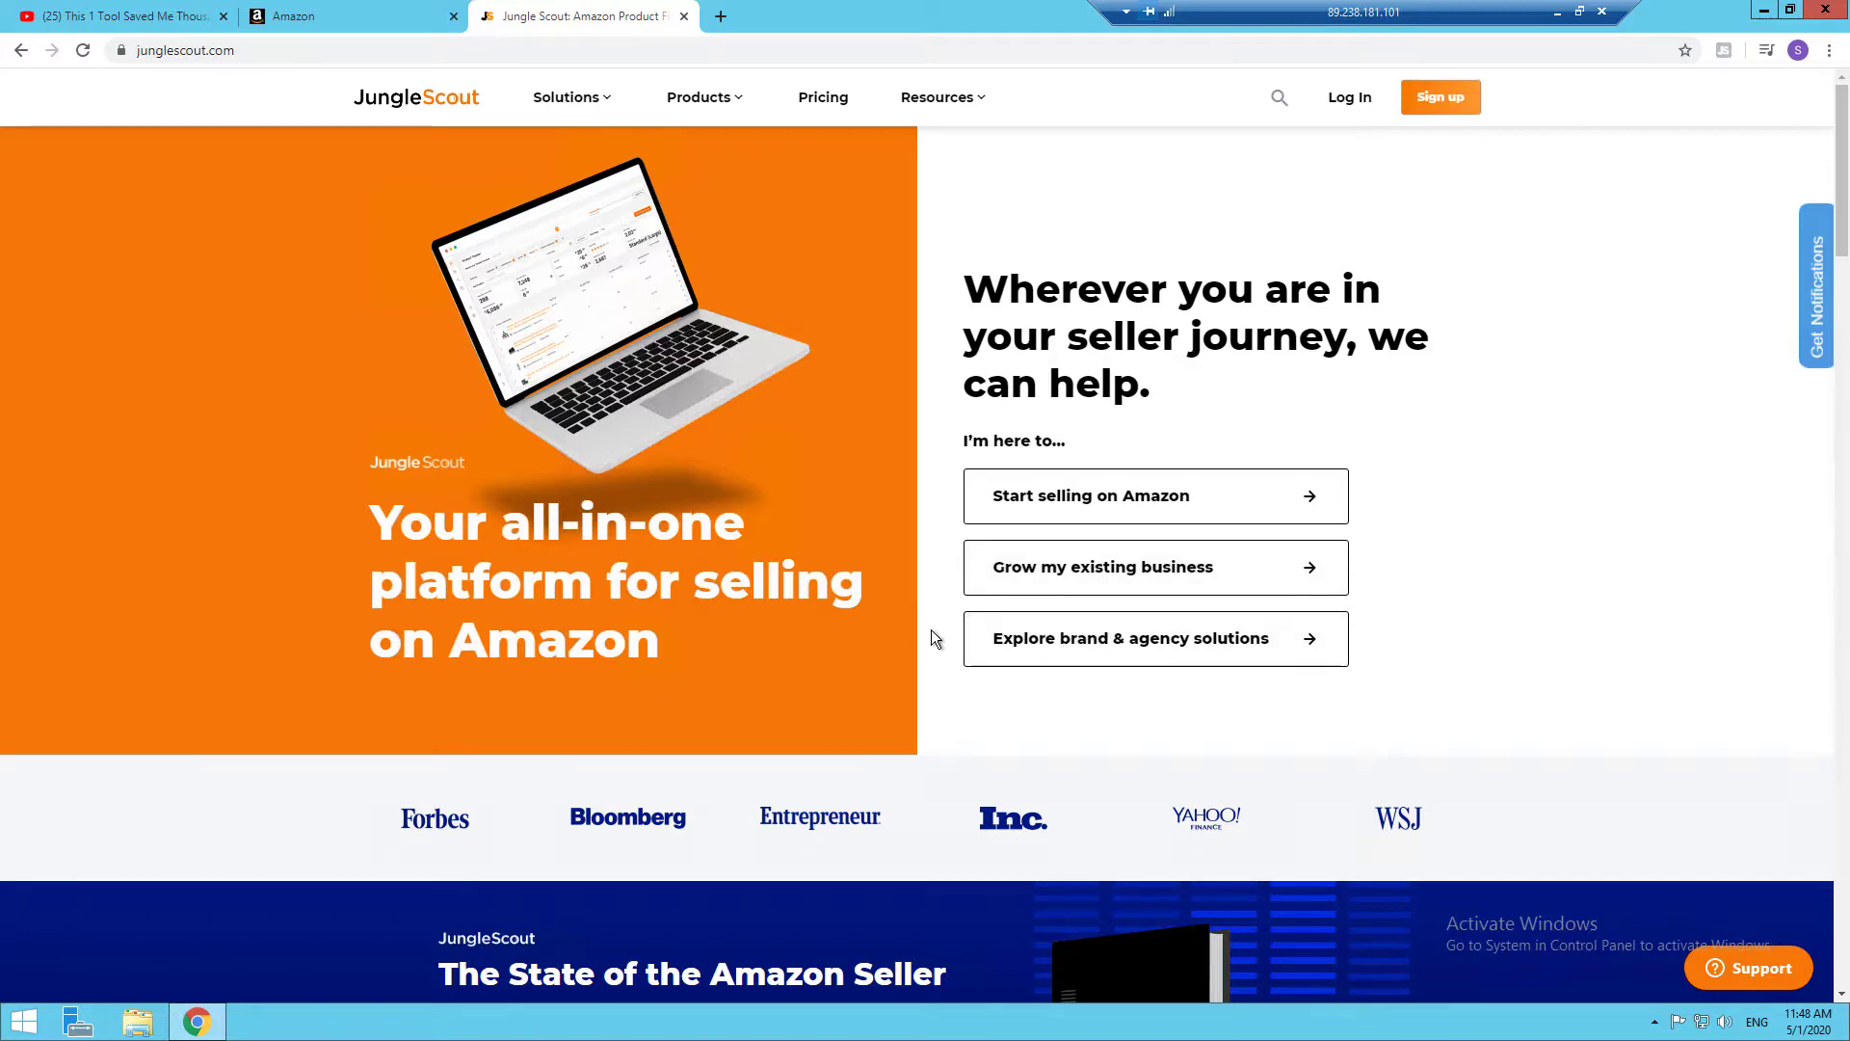
Look through the Jungle Scout home page, from the product tools overview to the customer reviews, and return to its beginning
{"action": "scroll", "coordinate": [931, 636], "scroll_direction": "down", "scroll_amount": 10}
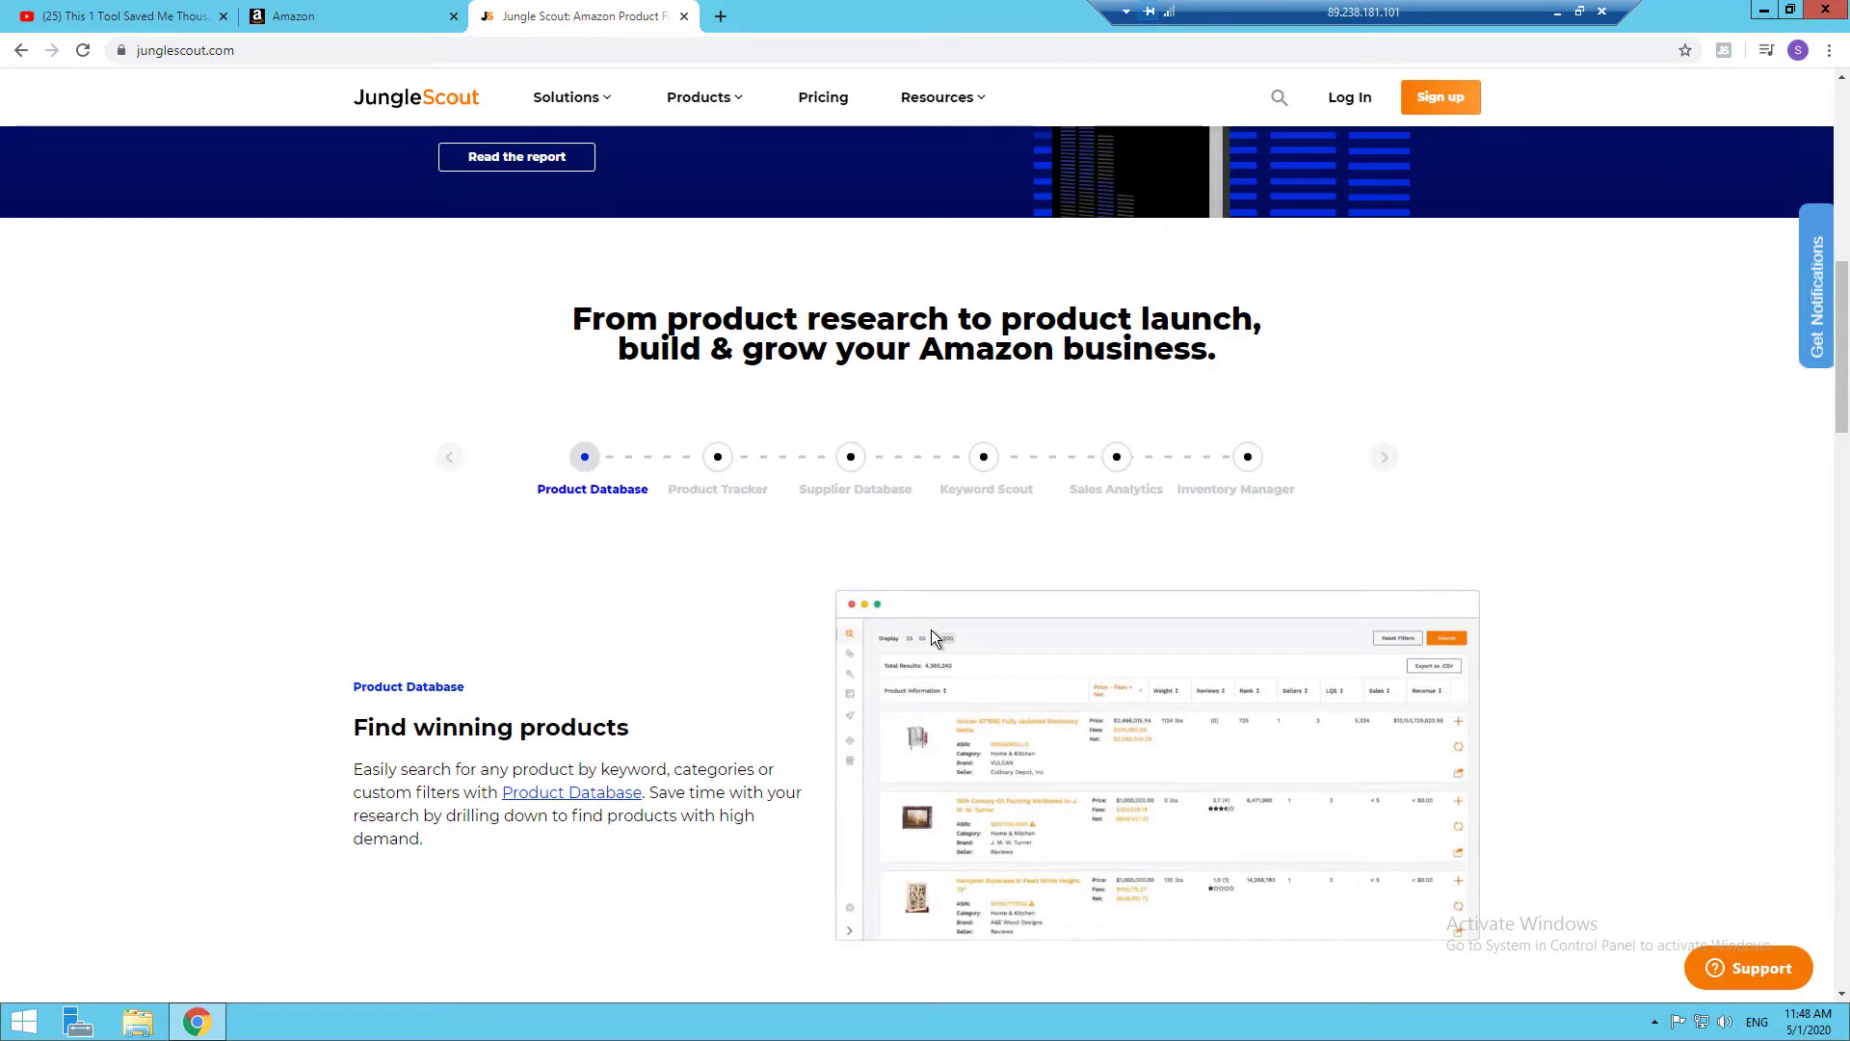
{"action": "scroll", "coordinate": [931, 629], "scroll_direction": "down", "scroll_amount": 7}
{"action": "scroll", "coordinate": [933, 630], "scroll_direction": "down", "scroll_amount": 2}
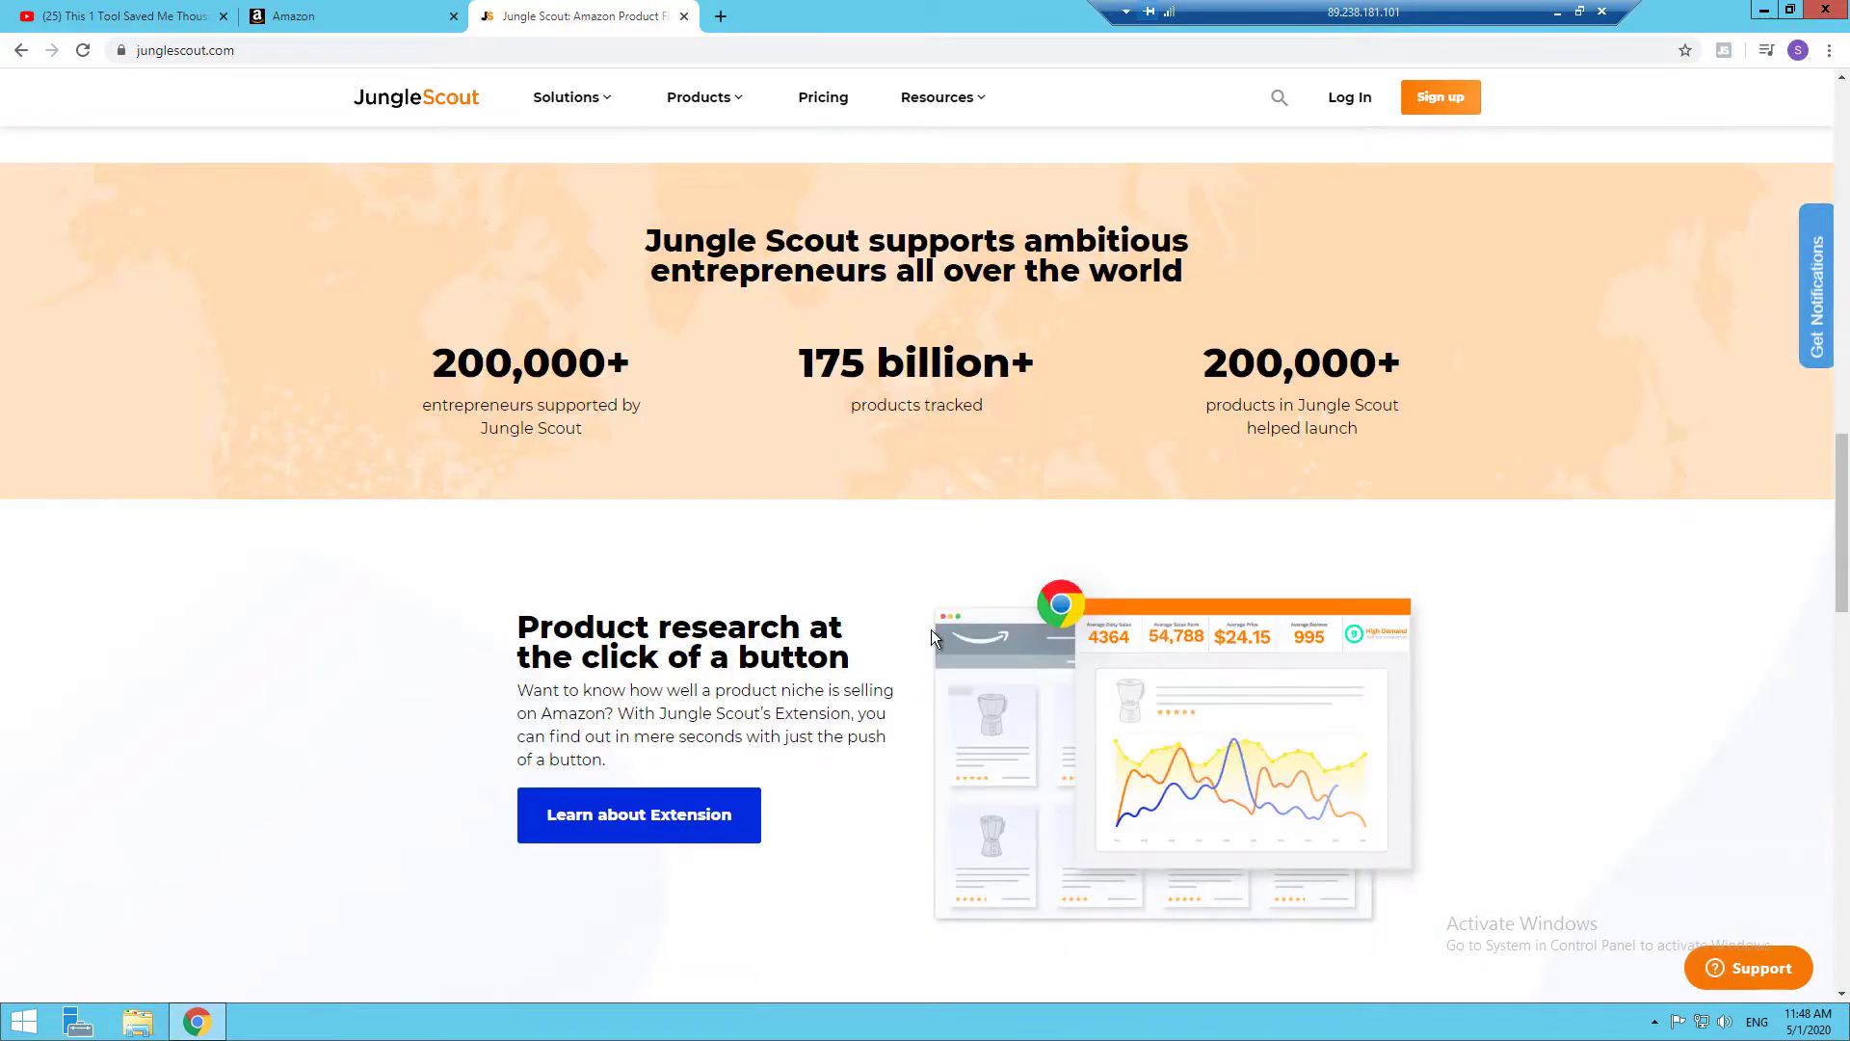
{"action": "scroll", "coordinate": [930, 636], "scroll_direction": "down", "scroll_amount": 5}
{"action": "scroll", "coordinate": [931, 627], "scroll_direction": "down", "scroll_amount": 4}
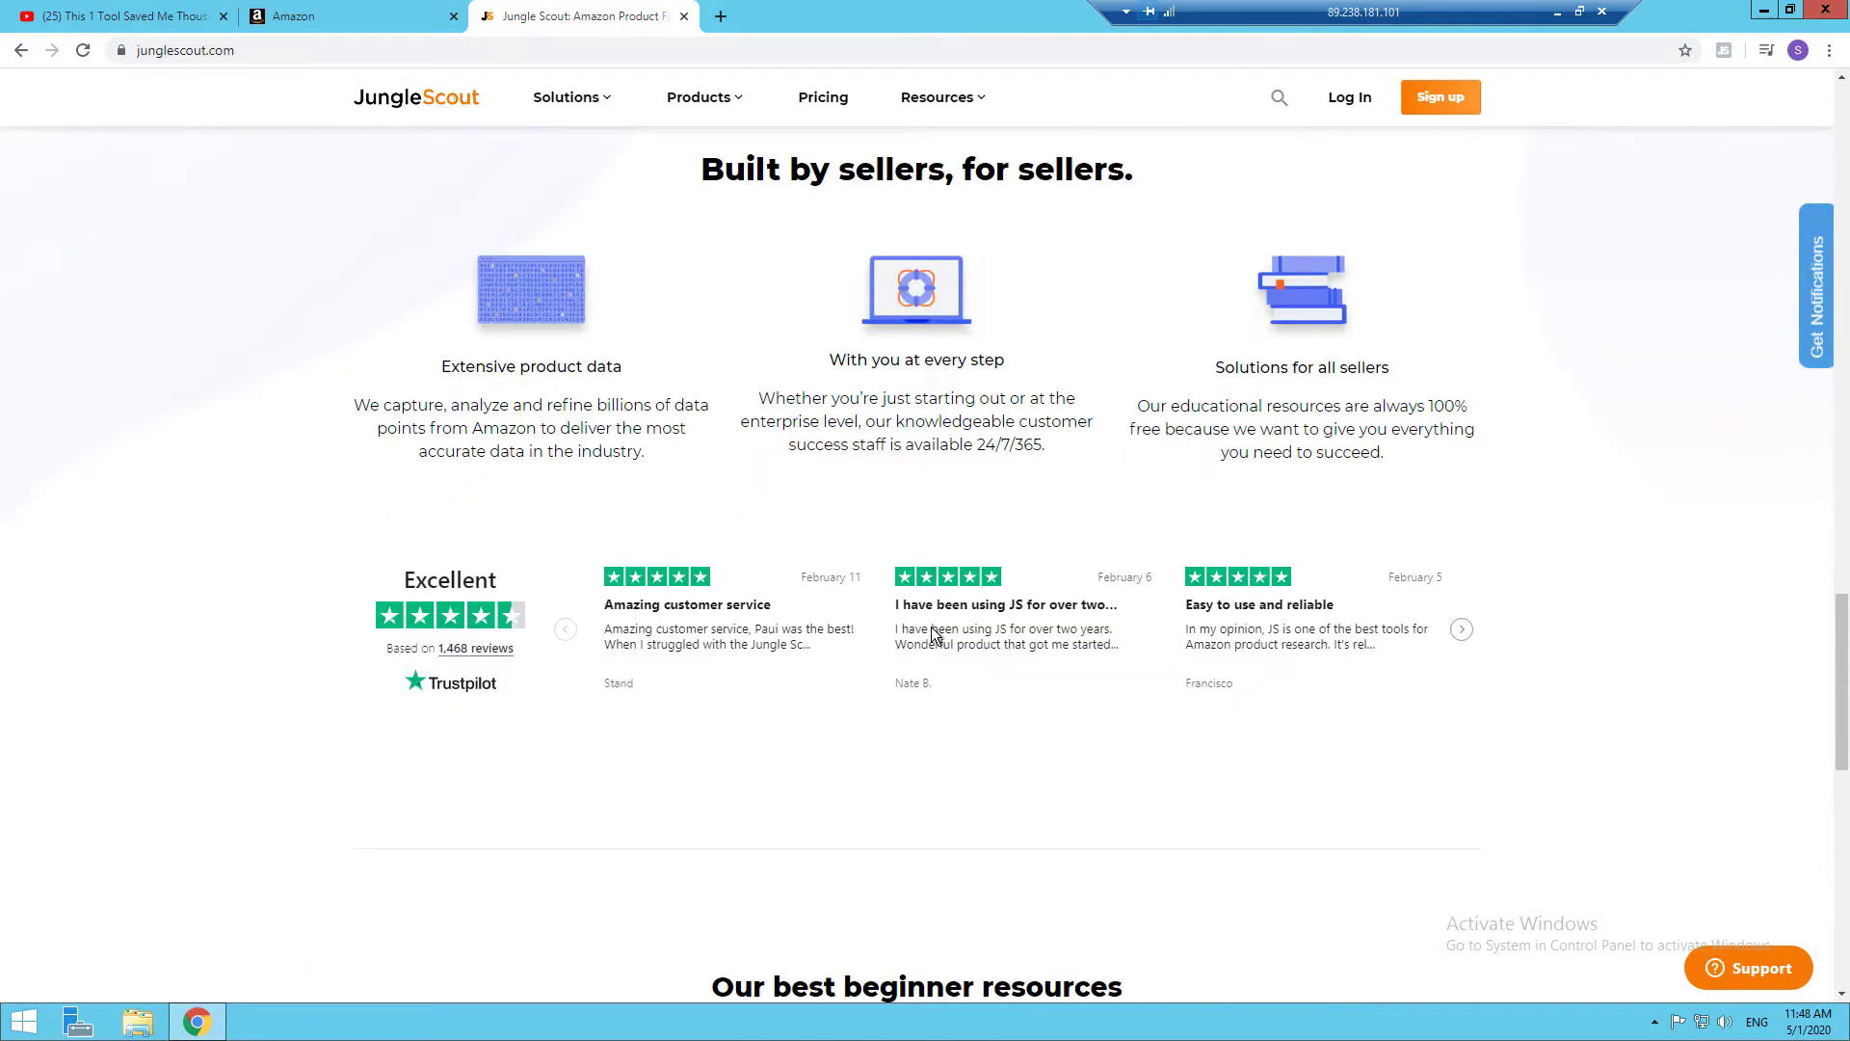
{"action": "scroll", "coordinate": [932, 633], "scroll_direction": "up", "scroll_amount": 15}
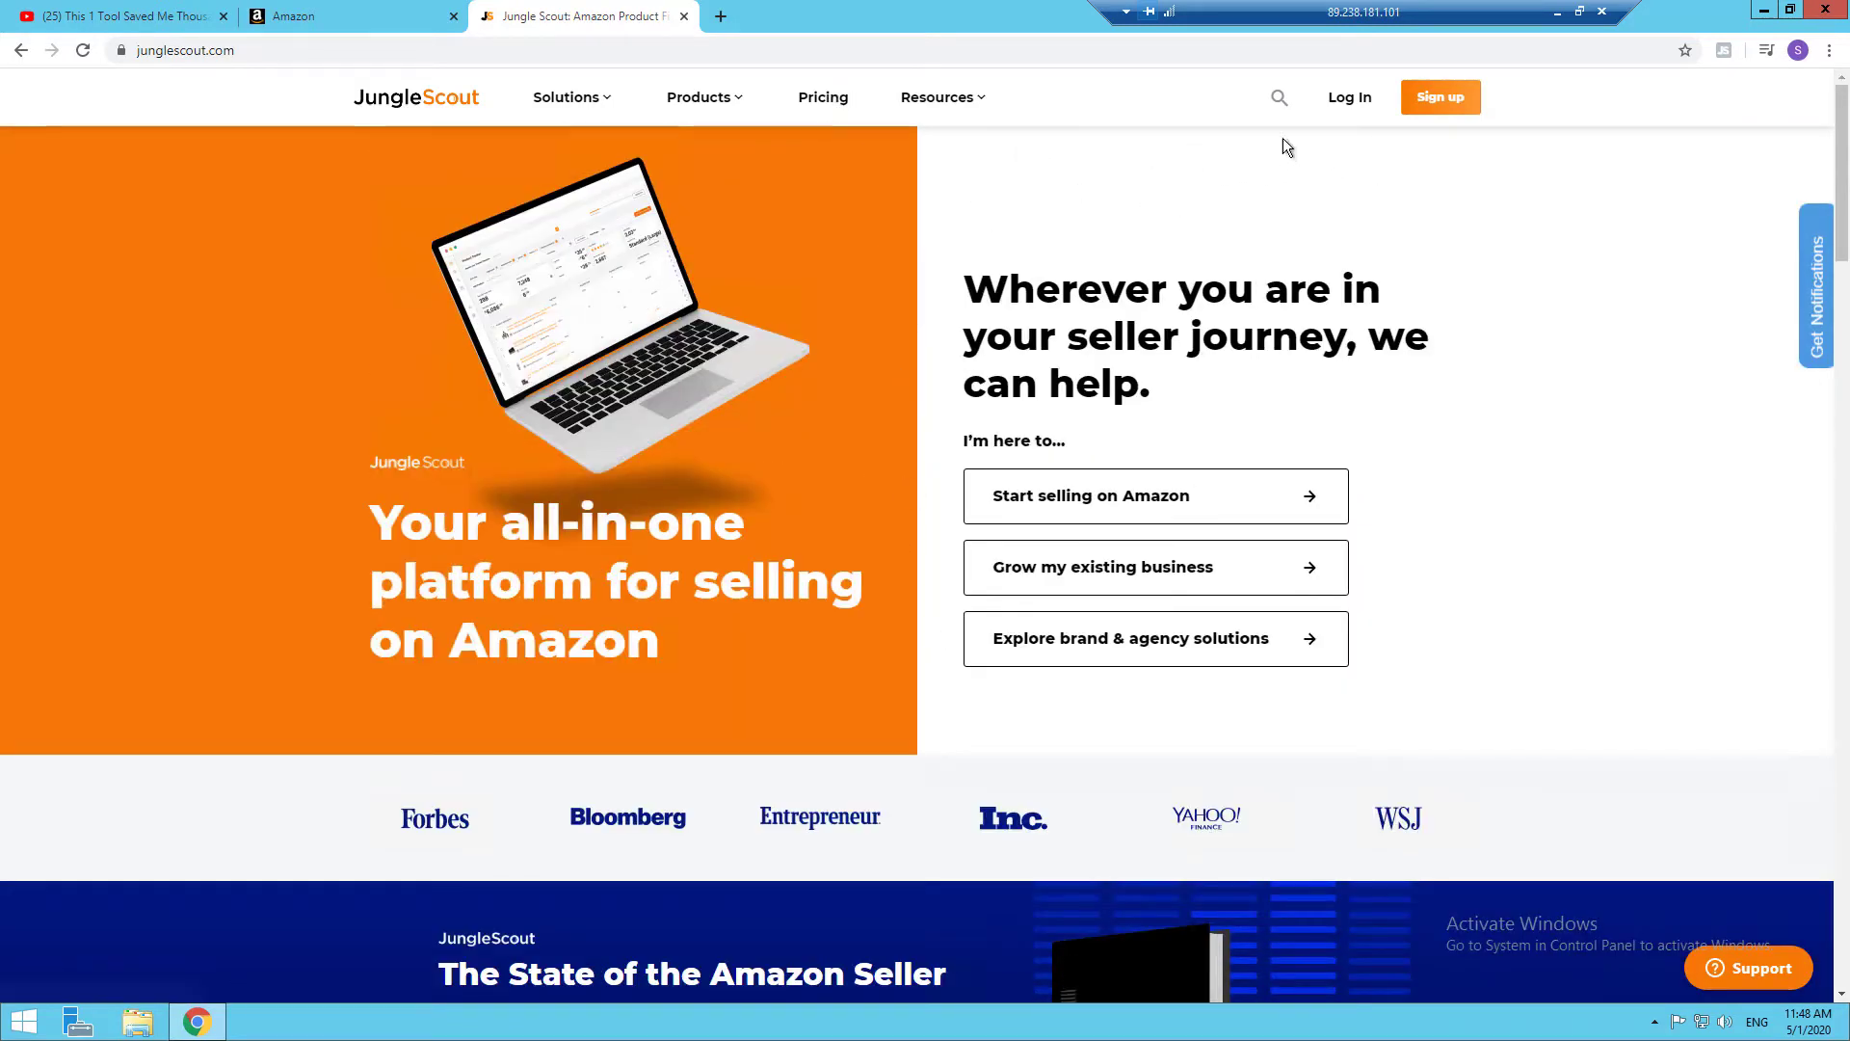
Log in to Jungle Scout and open the Product Database with the United States marketplace selected
{"action": "left_click", "coordinate": [1347, 105]}
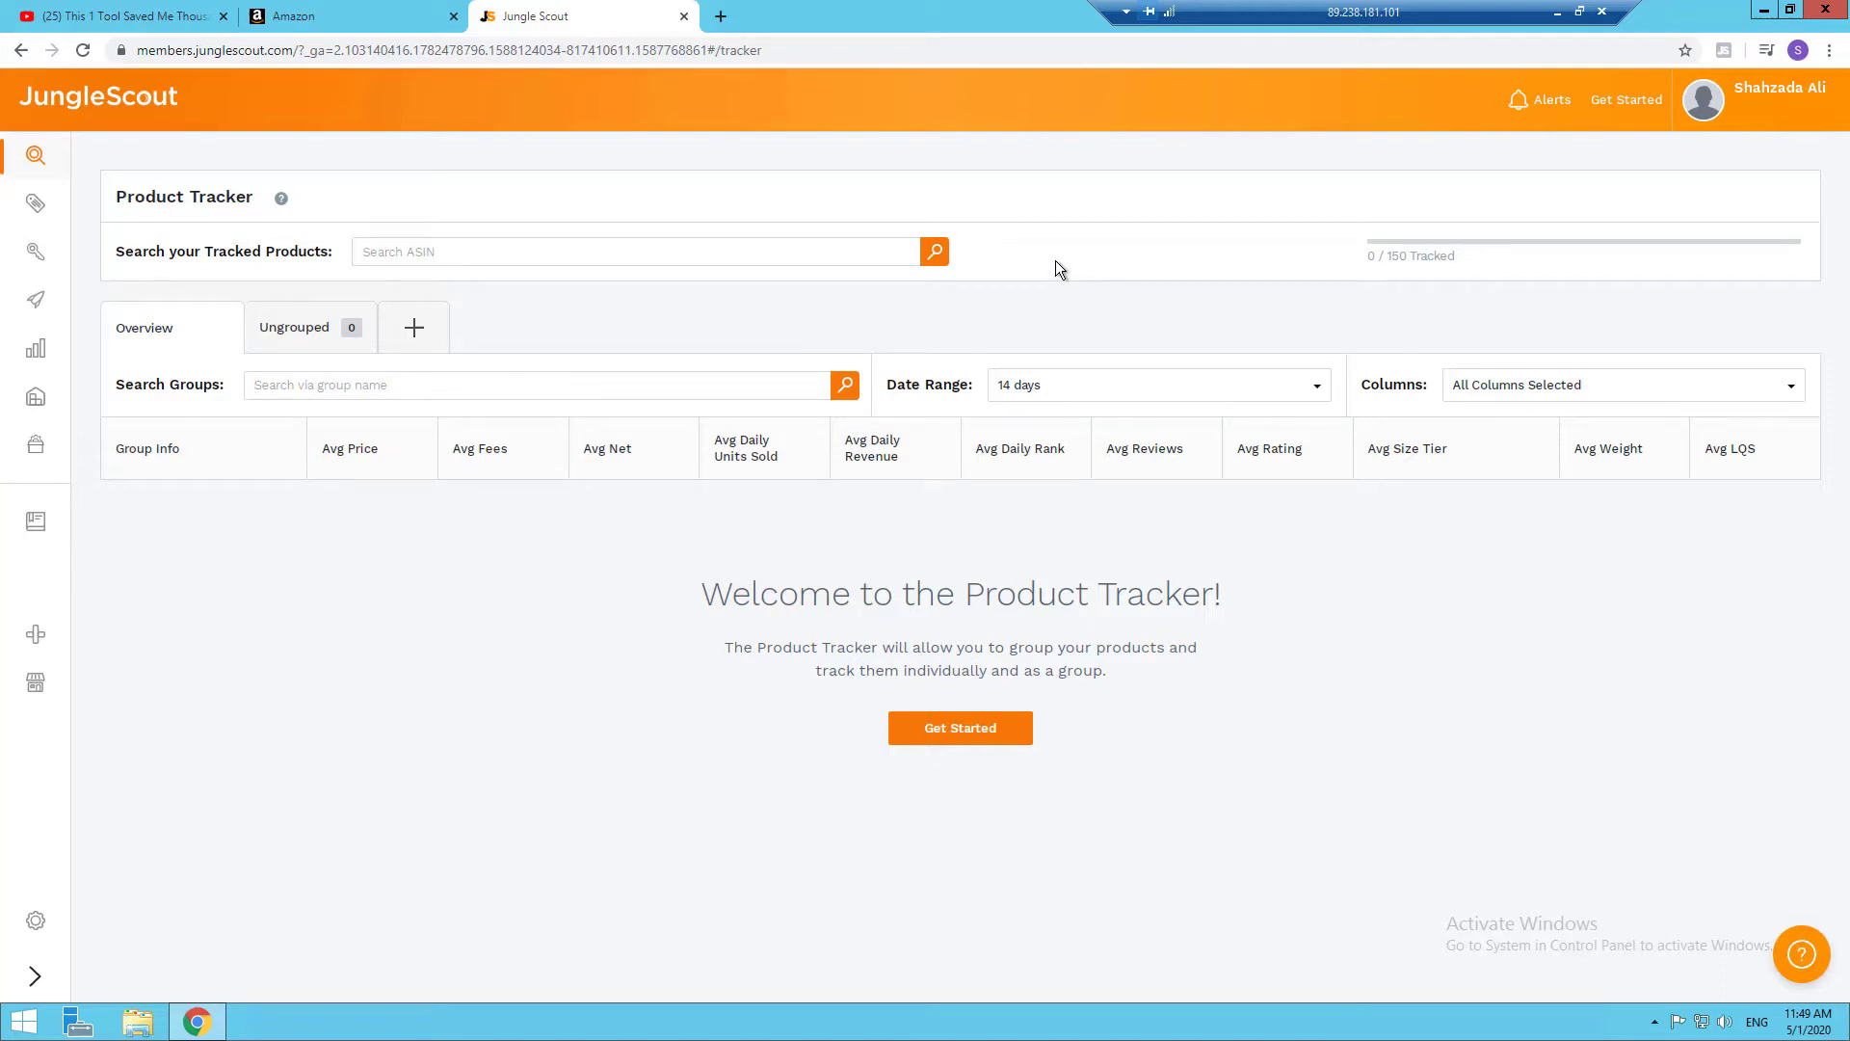
{"action": "left_click", "coordinate": [33, 159]}
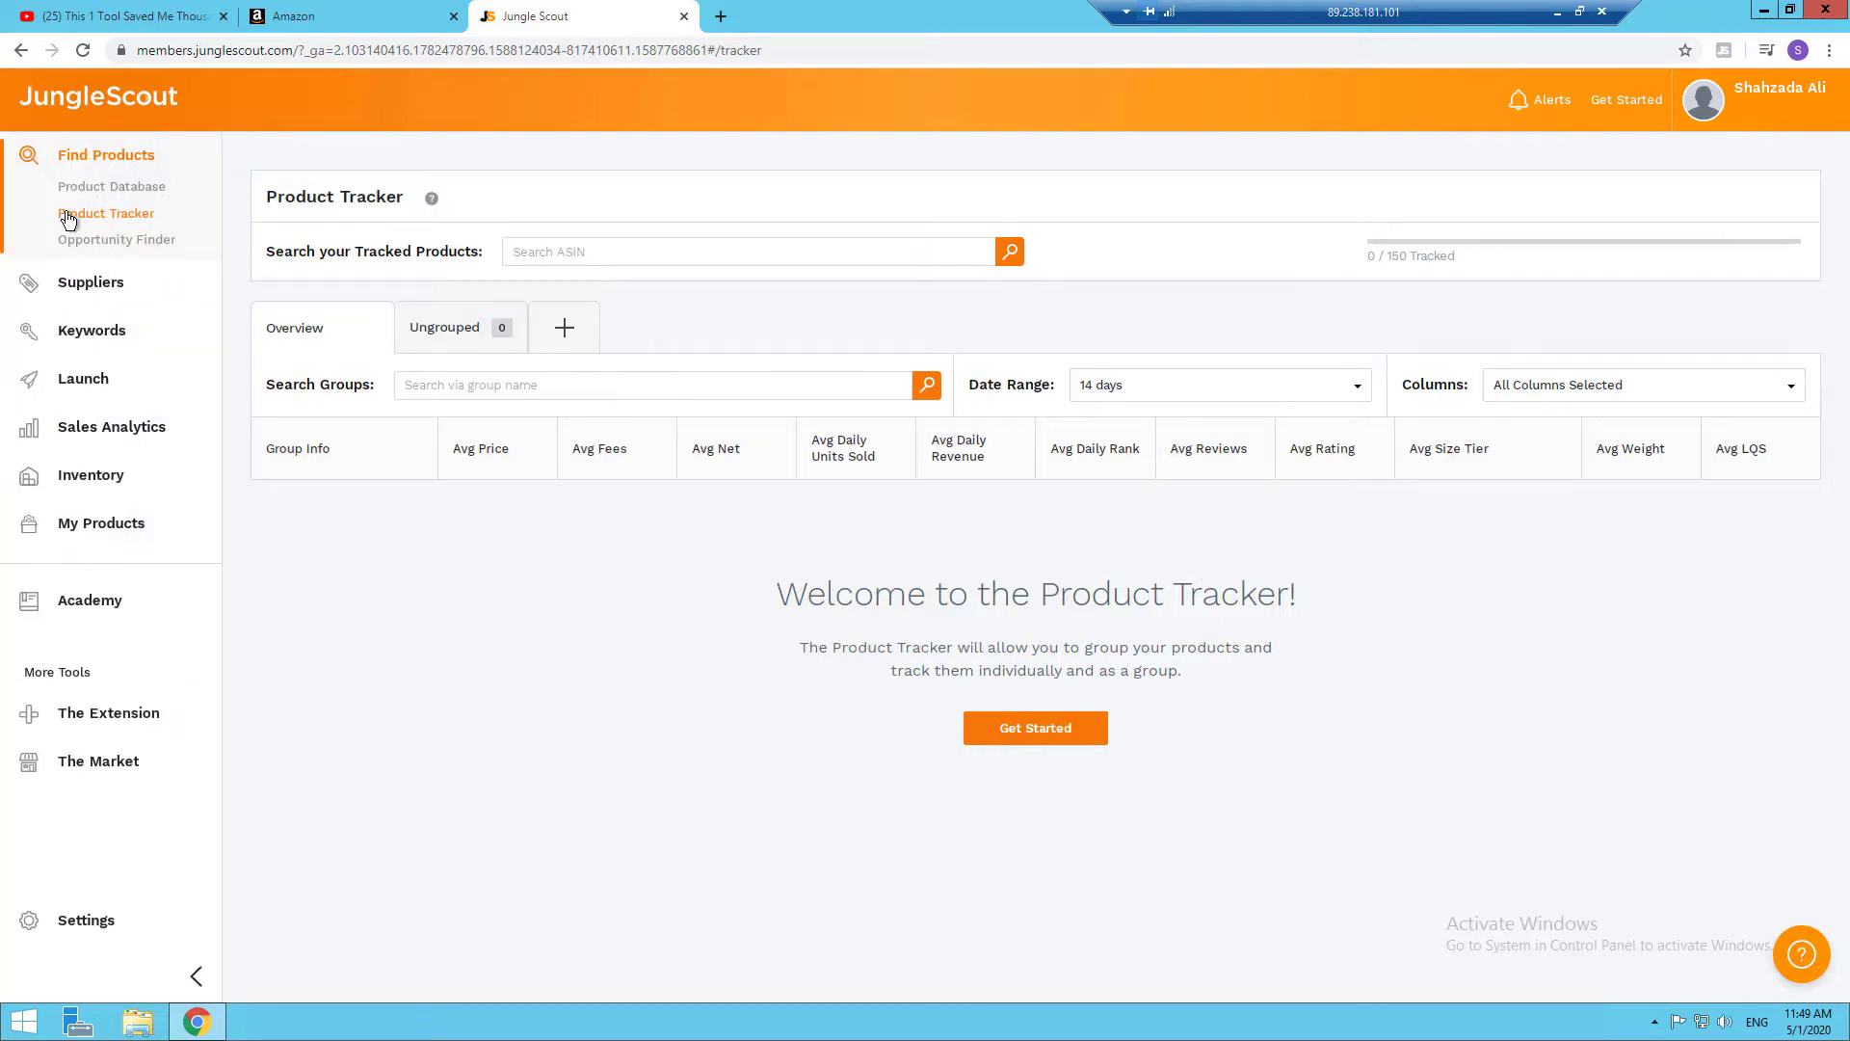
{"action": "left_click", "coordinate": [148, 195]}
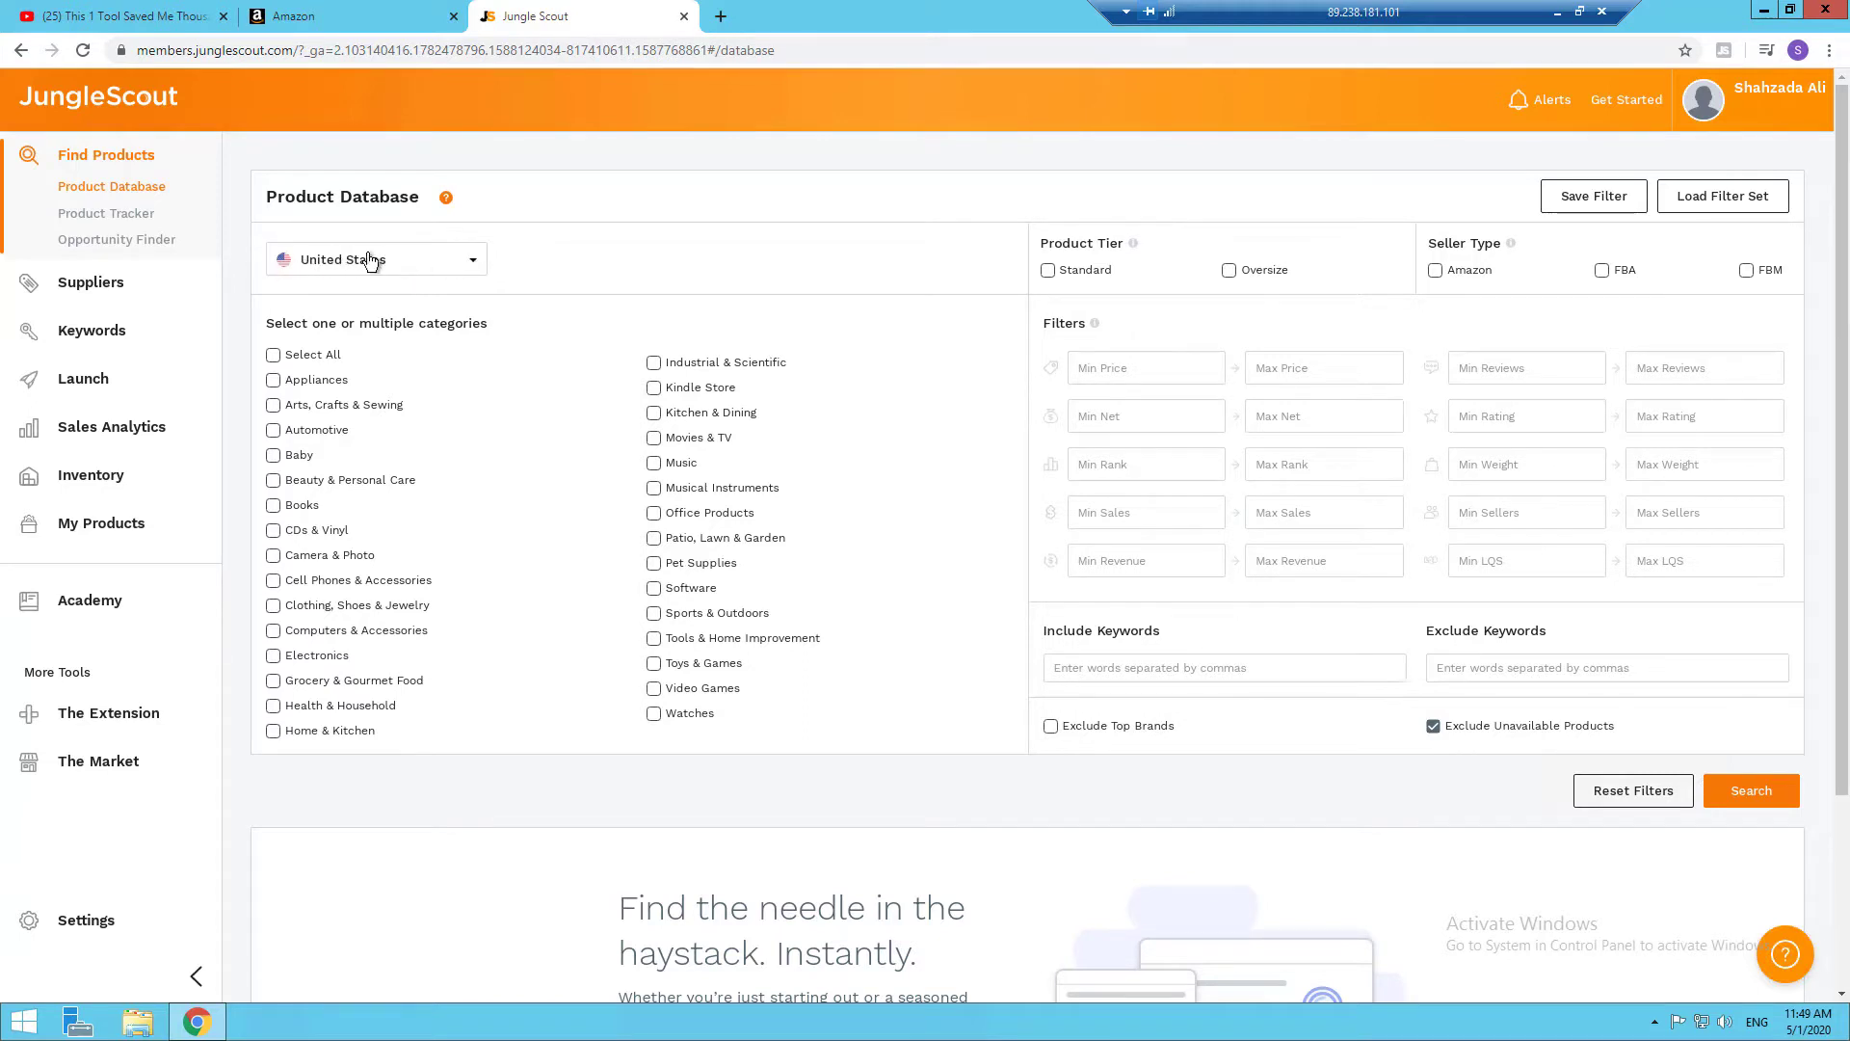
{"action": "left_click", "coordinate": [473, 266]}
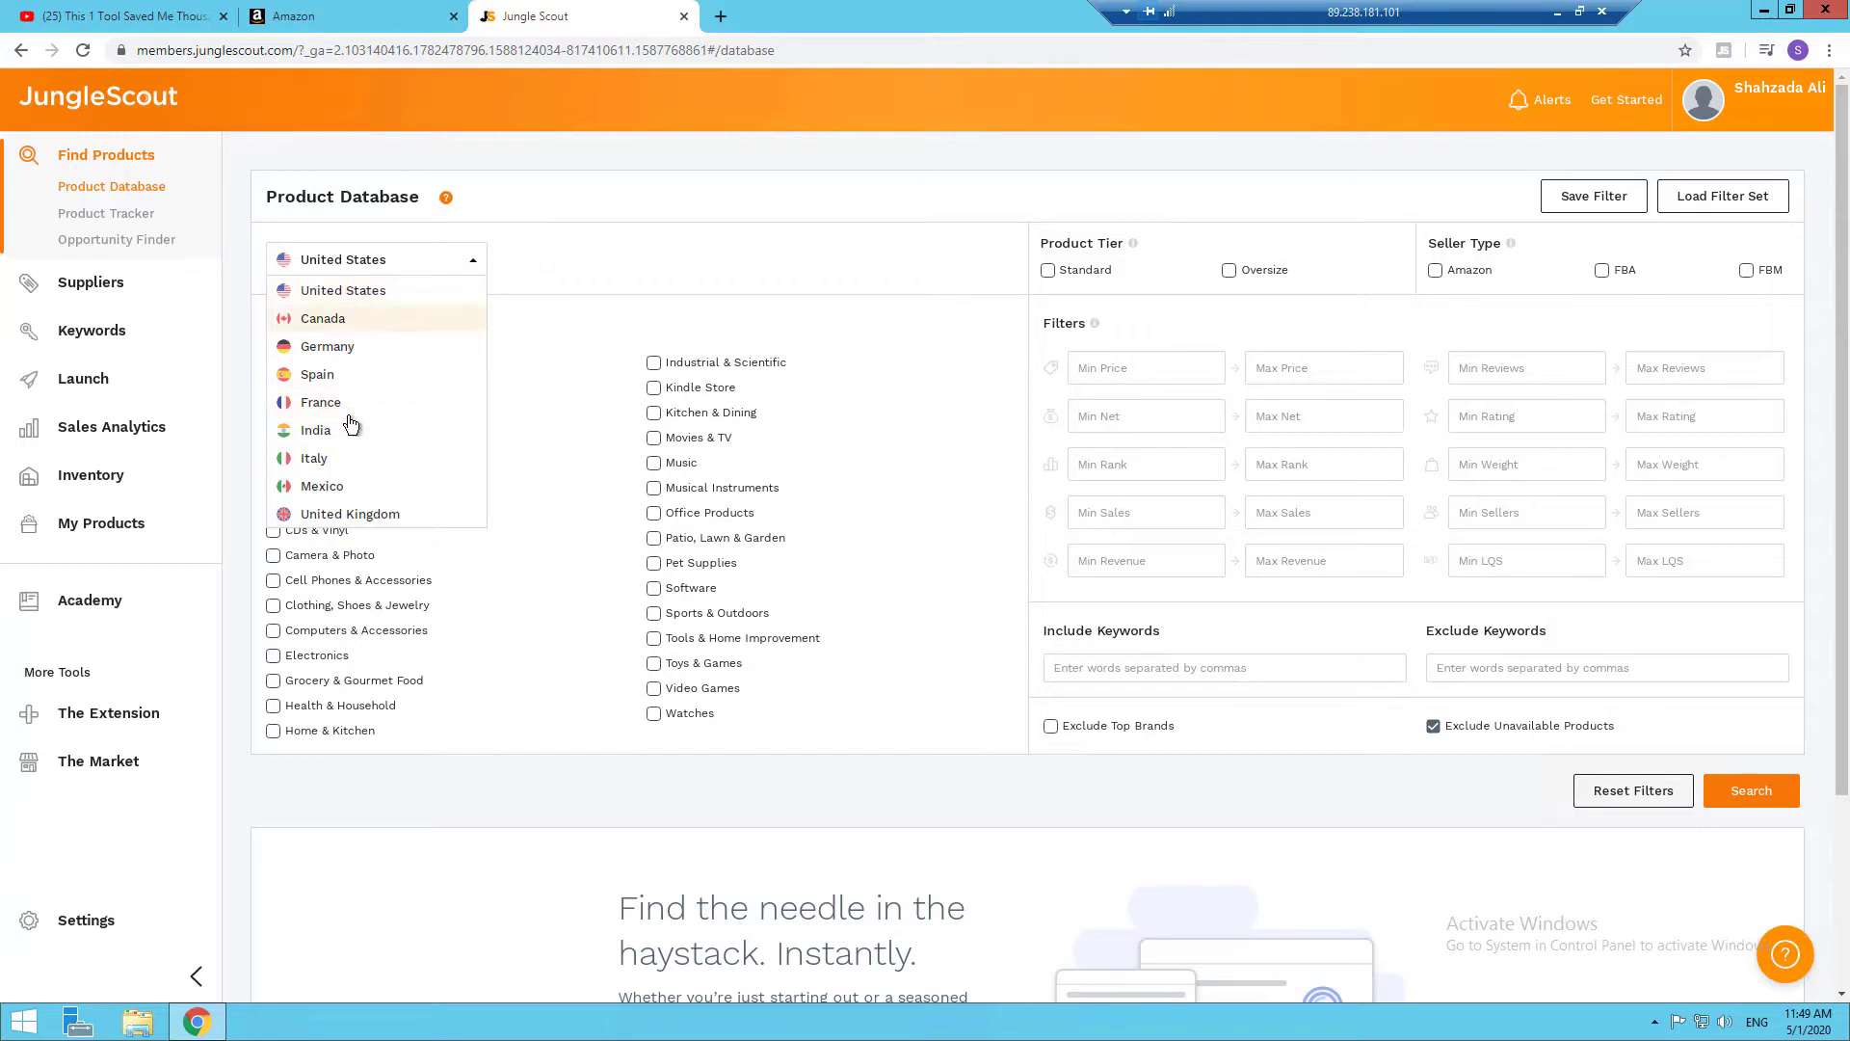
{"action": "left_click", "coordinate": [364, 292]}
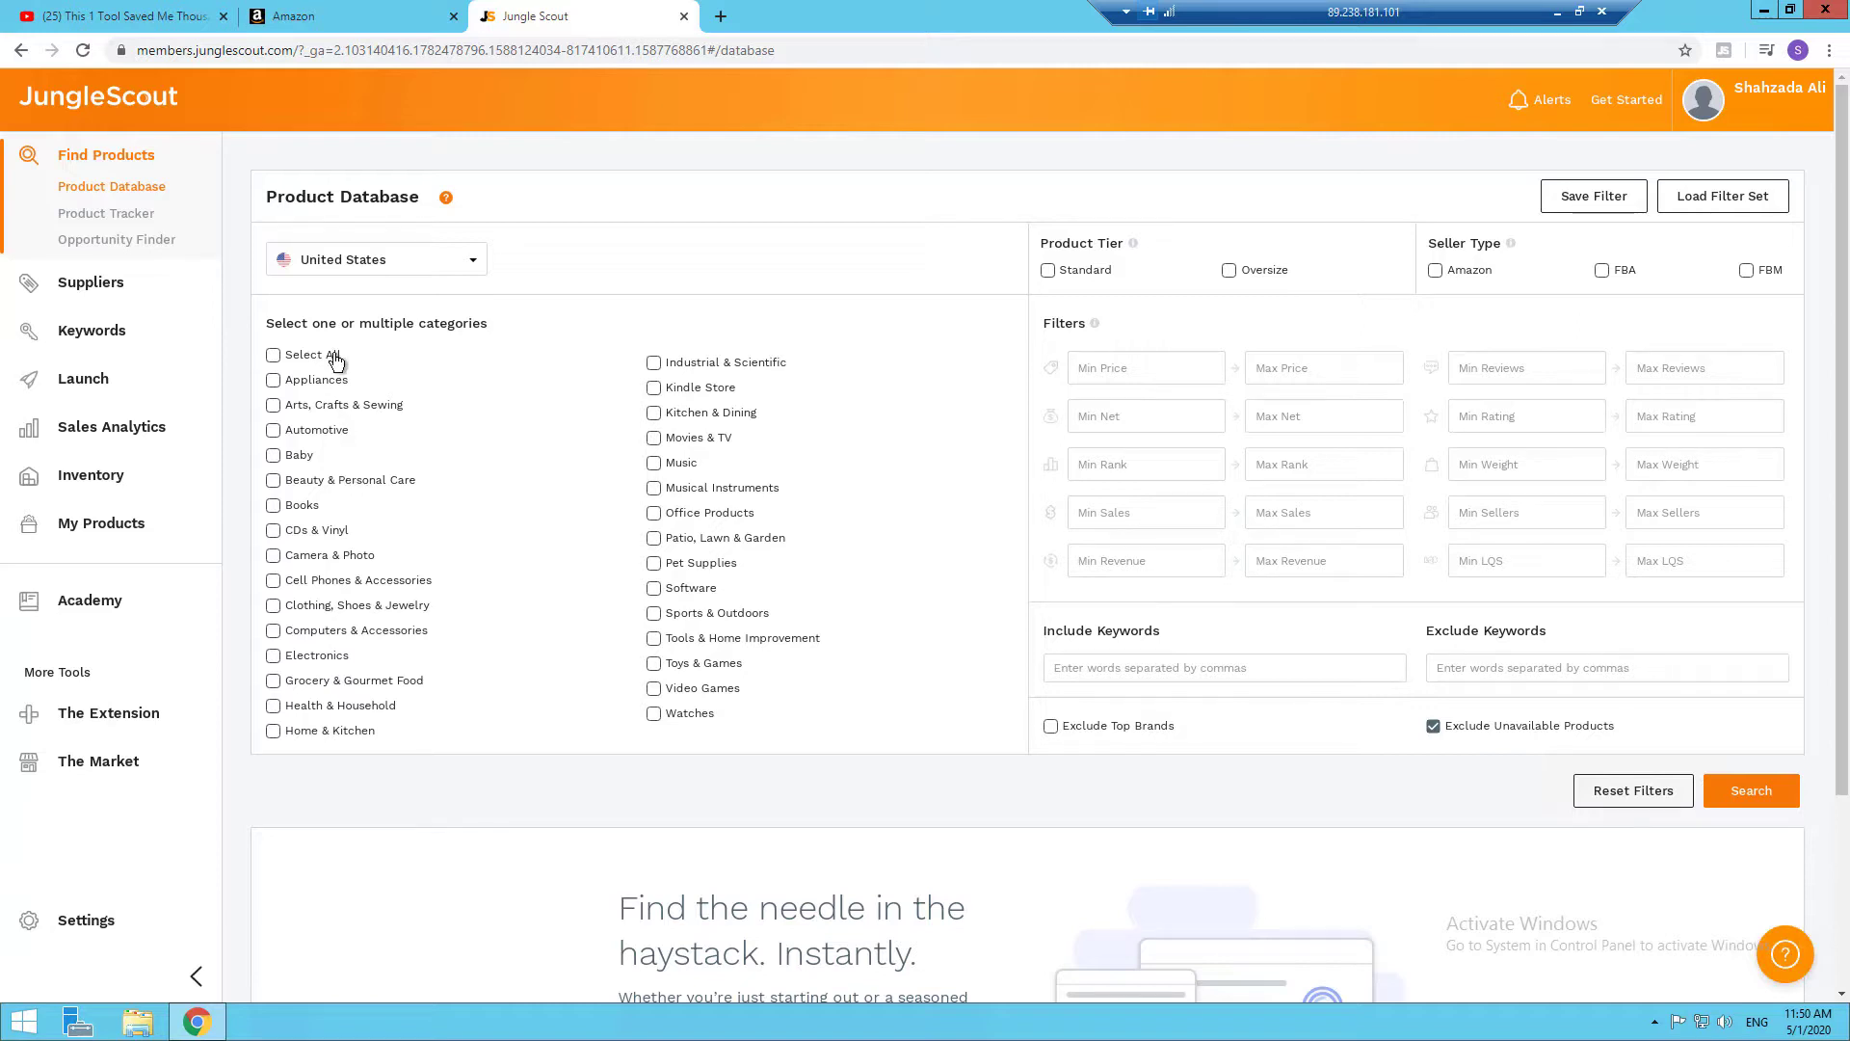
Select the categories Arts, Crafts & Sewing, Baby, Camera & Photo, Health & Household, Home & Kitchen, Office Products, Pet Supplies and Toys & Games
{"action": "left_click", "coordinate": [323, 415]}
{"action": "left_click", "coordinate": [297, 457]}
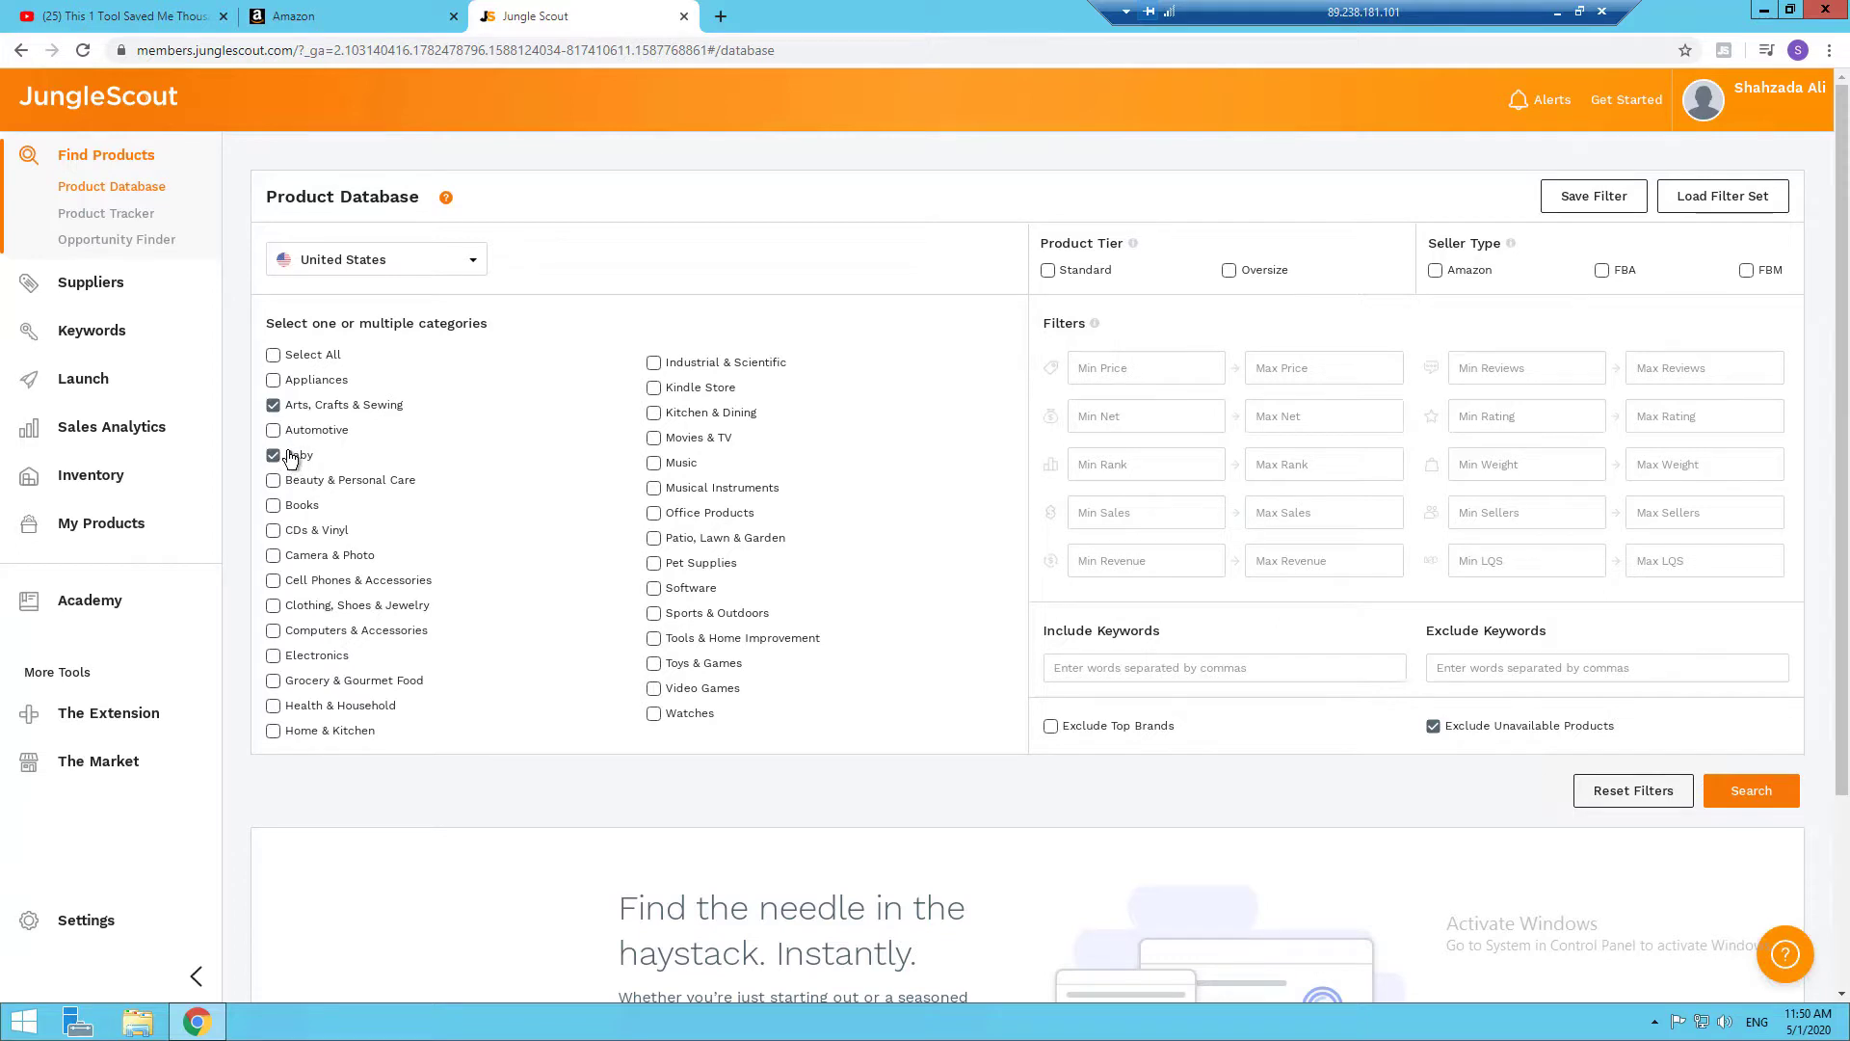
{"action": "left_click", "coordinate": [324, 559]}
{"action": "left_click", "coordinate": [349, 718]}
{"action": "left_click", "coordinate": [349, 732]}
{"action": "left_click", "coordinate": [713, 518]}
{"action": "left_click", "coordinate": [713, 566]}
{"action": "left_click", "coordinate": [713, 668]}
Restrict the product tier to Standard and include the seller types Amazon, FBA and FBM
{"action": "mouse_move", "coordinate": [1134, 247]}
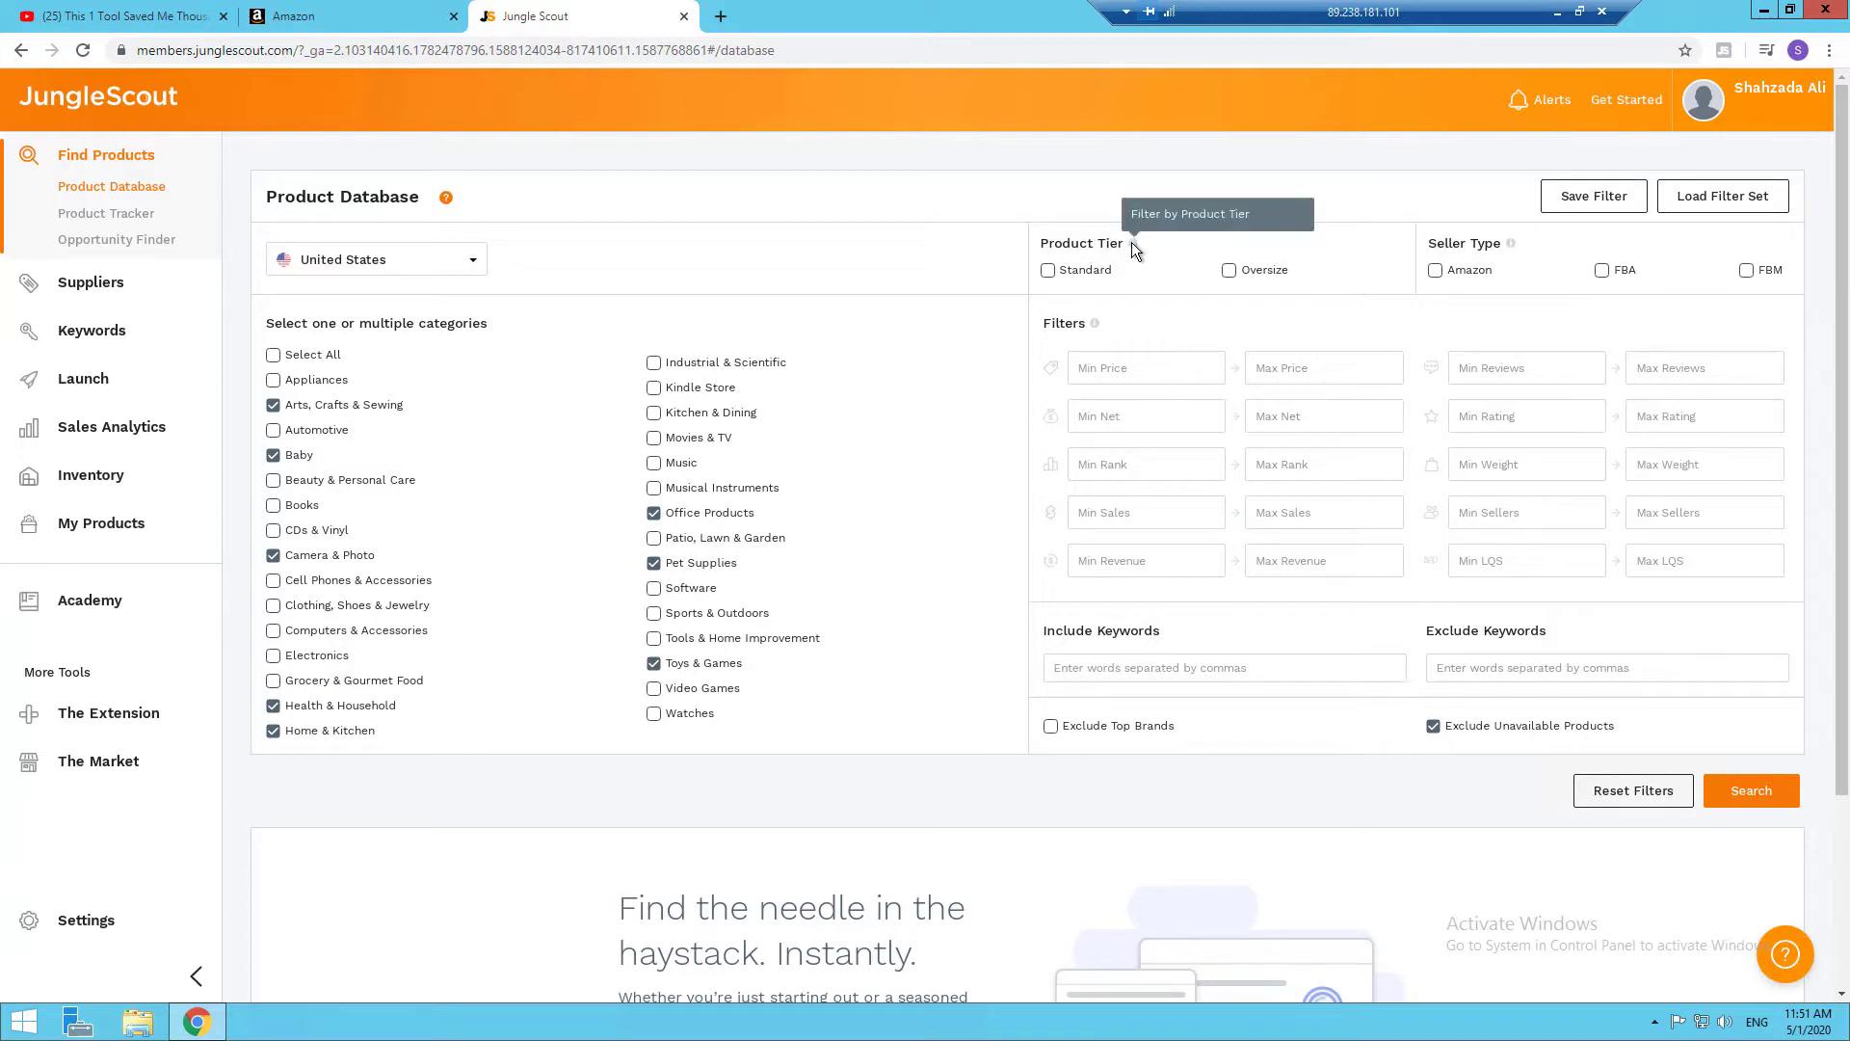
{"action": "left_click", "coordinate": [1052, 273]}
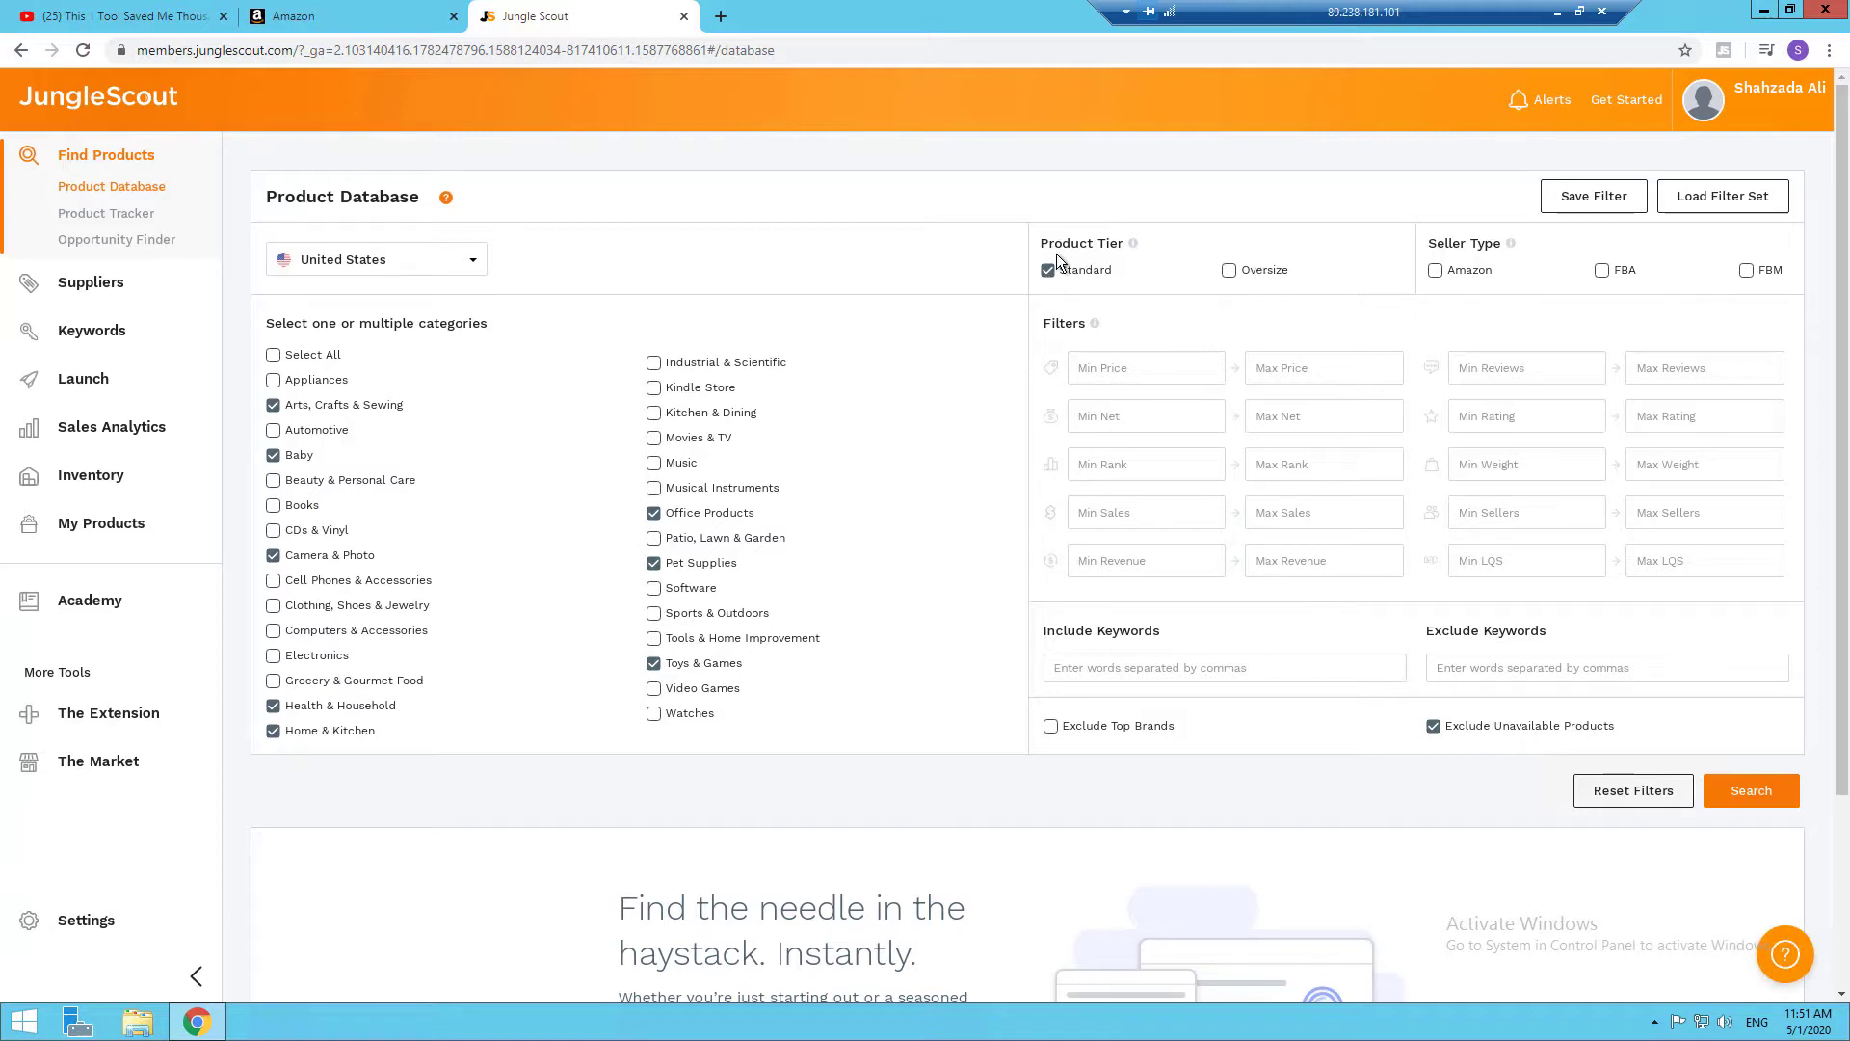
{"action": "left_click", "coordinate": [1435, 273]}
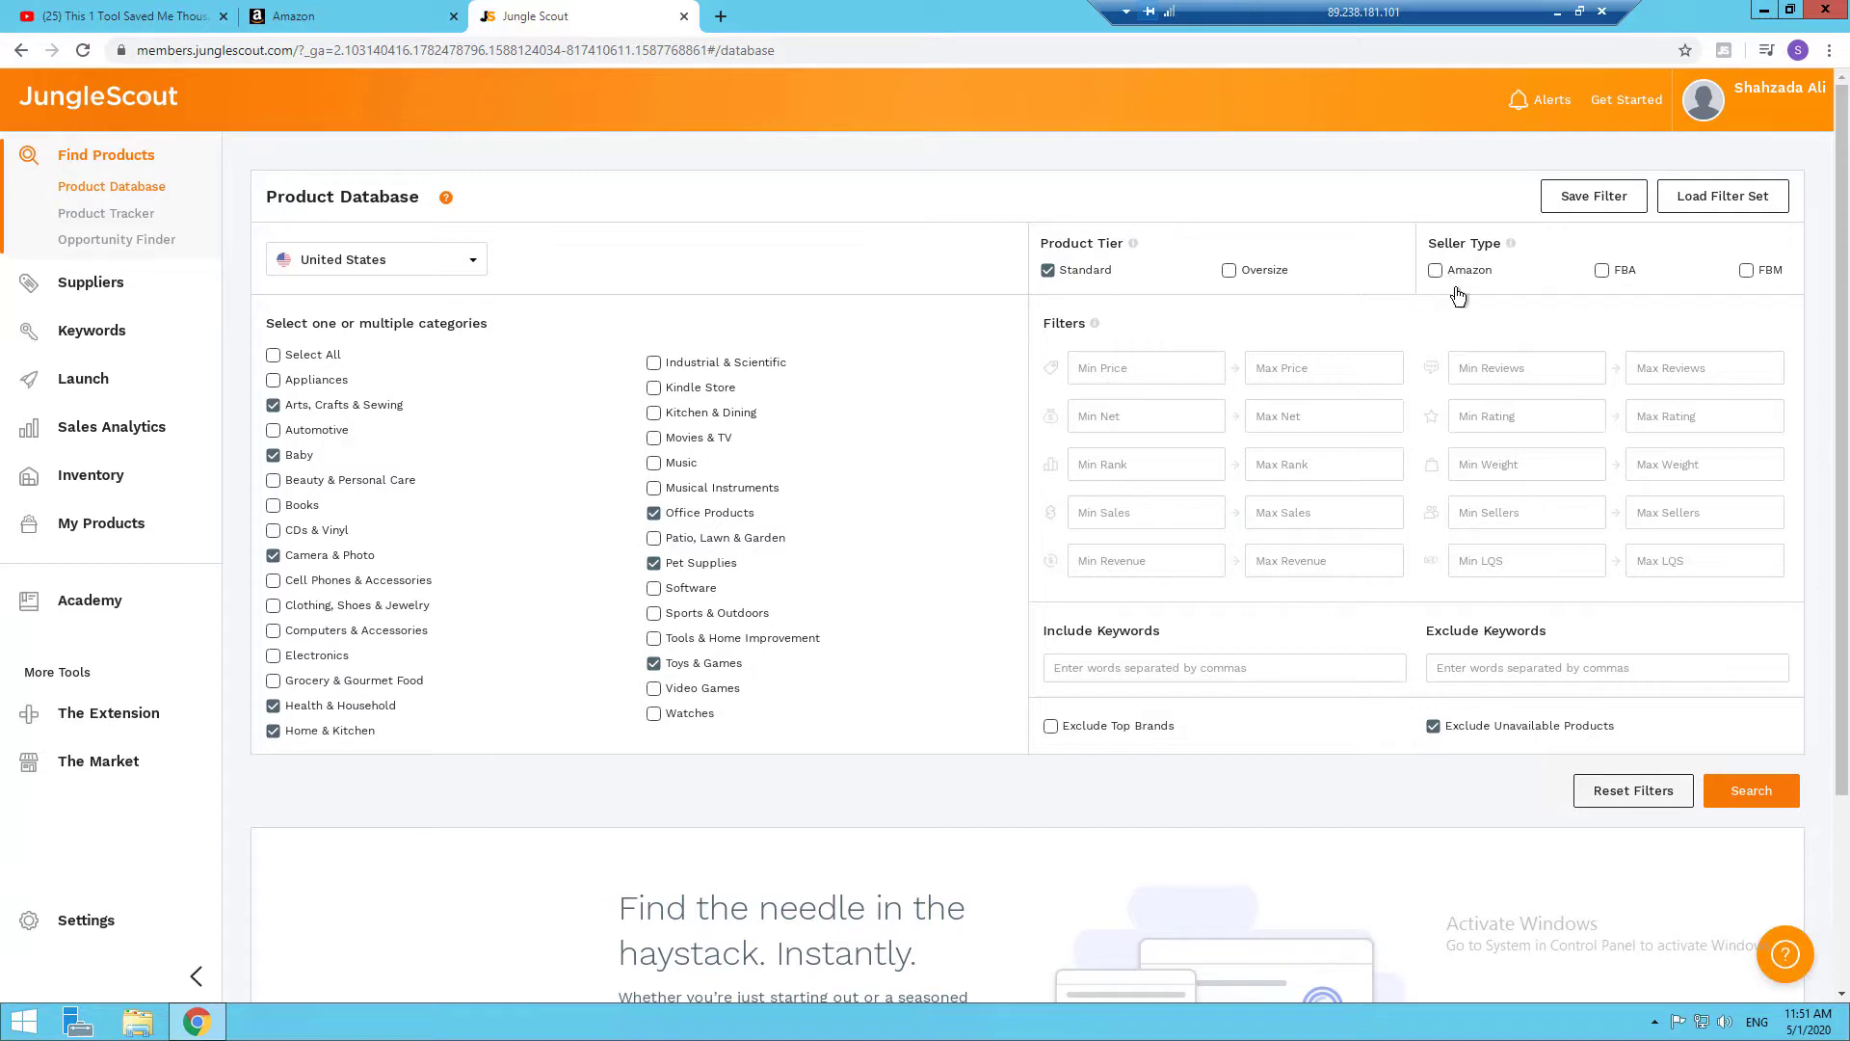
{"action": "left_click", "coordinate": [1601, 273]}
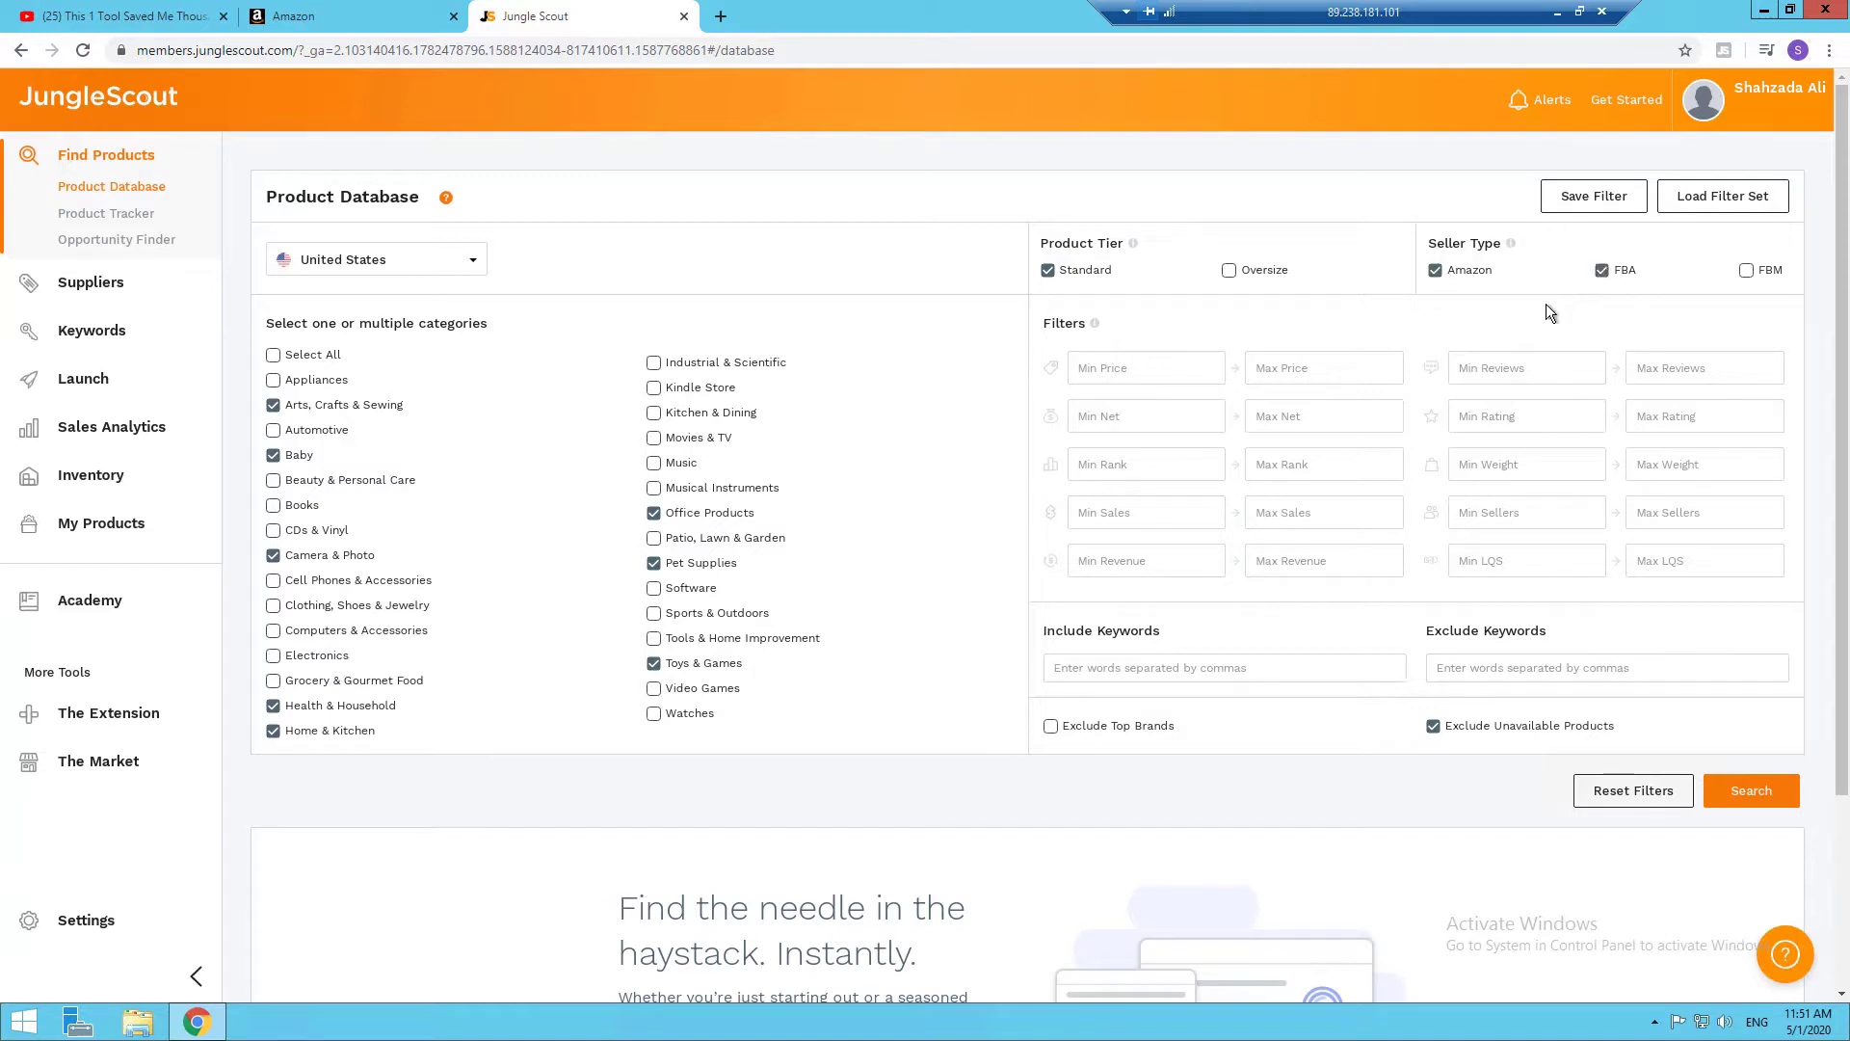
{"action": "left_click", "coordinate": [1746, 273]}
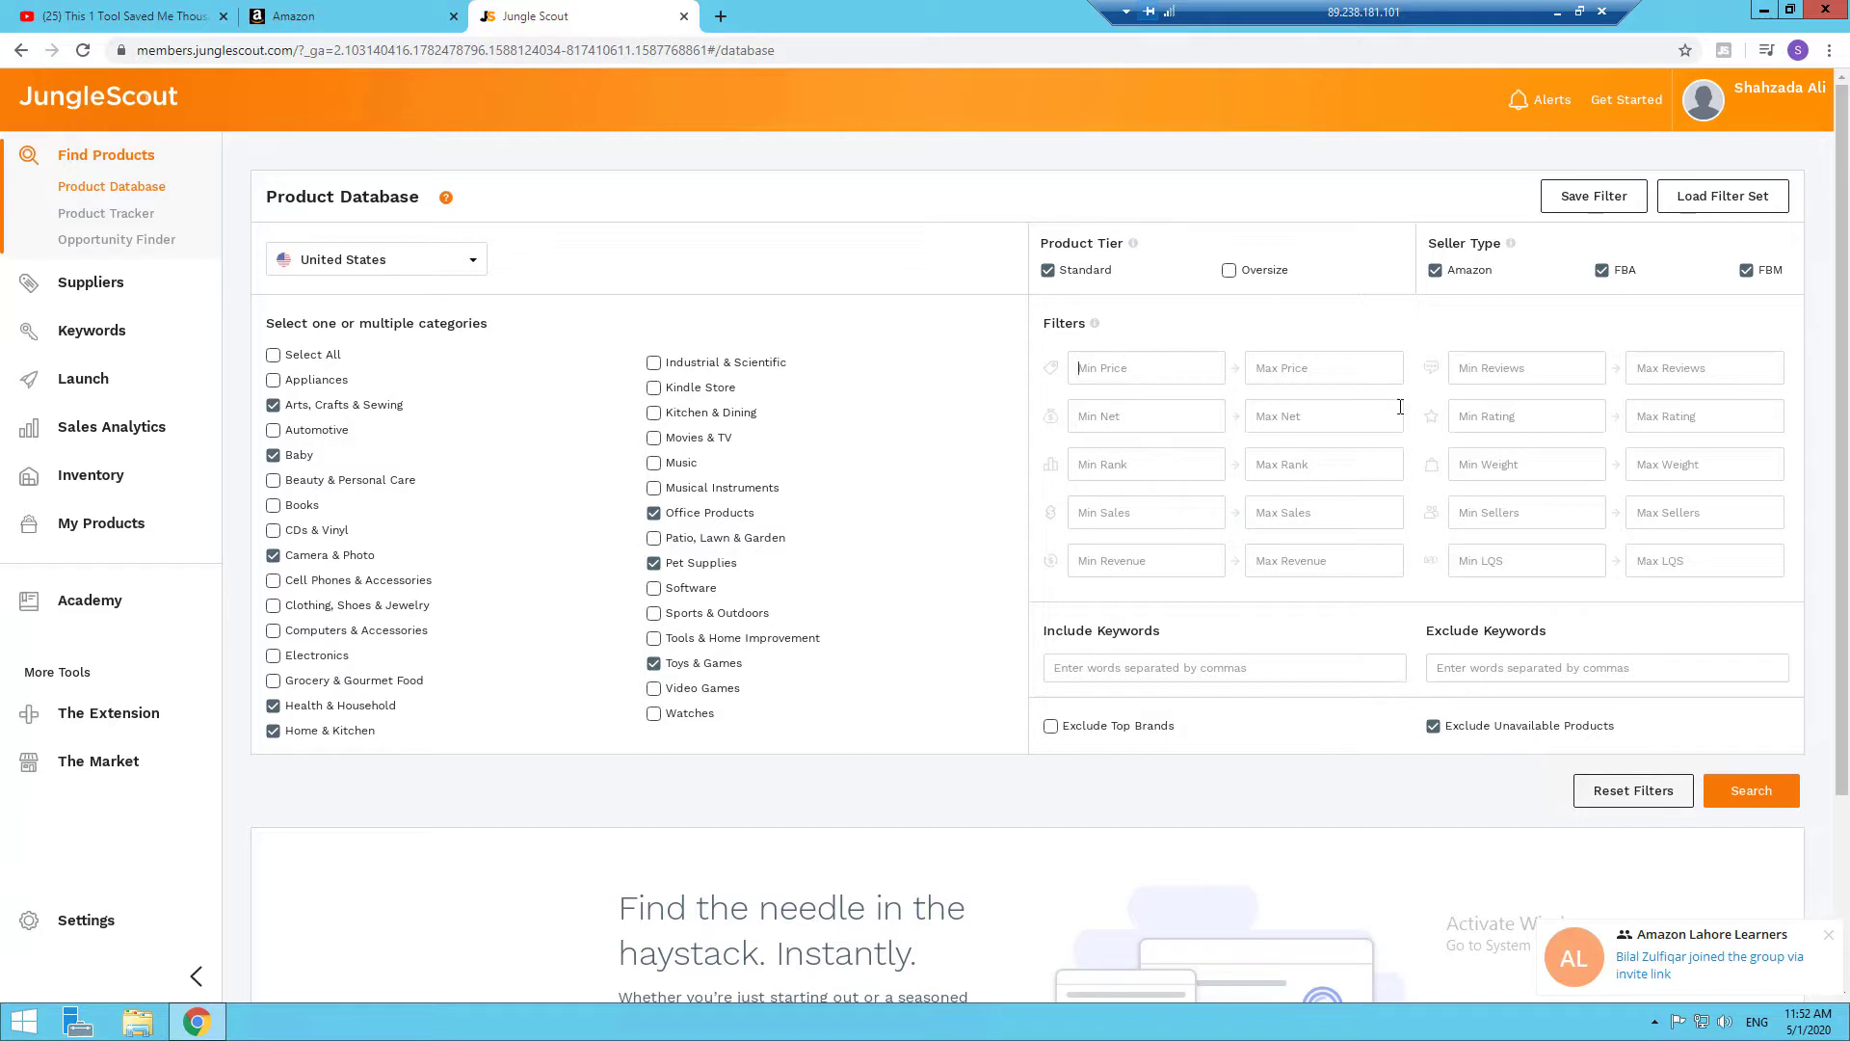
Set the price filter to a minimum of 21 and a maximum of 45
{"action": "left_click", "coordinate": [1828, 937]}
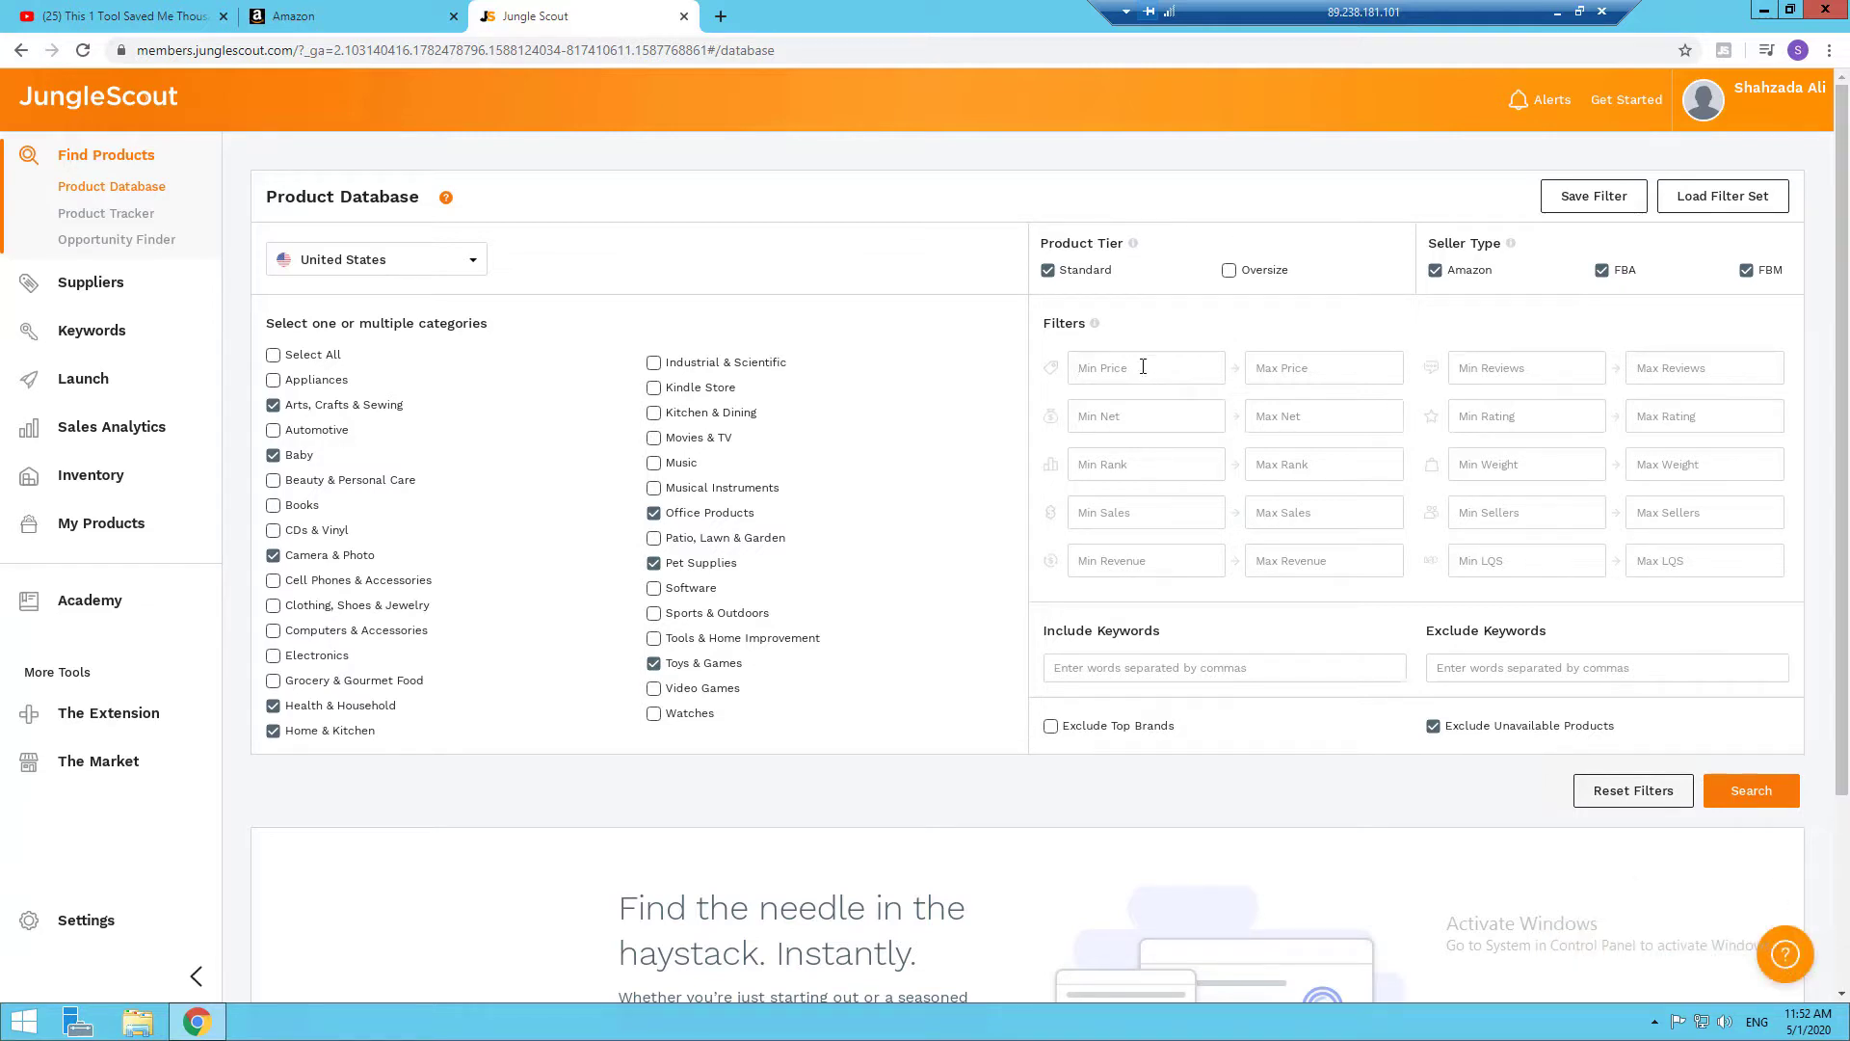
{"action": "type", "text": "21"}
{"action": "left_click", "coordinate": [1311, 368]}
{"action": "type", "text": "45"}
Set the minimum revenue to 50000, the minimum sales to 300 and the maximum weight to 10 in the filters
{"action": "mouse_move", "coordinate": [1054, 418]}
{"action": "mouse_move", "coordinate": [1052, 563]}
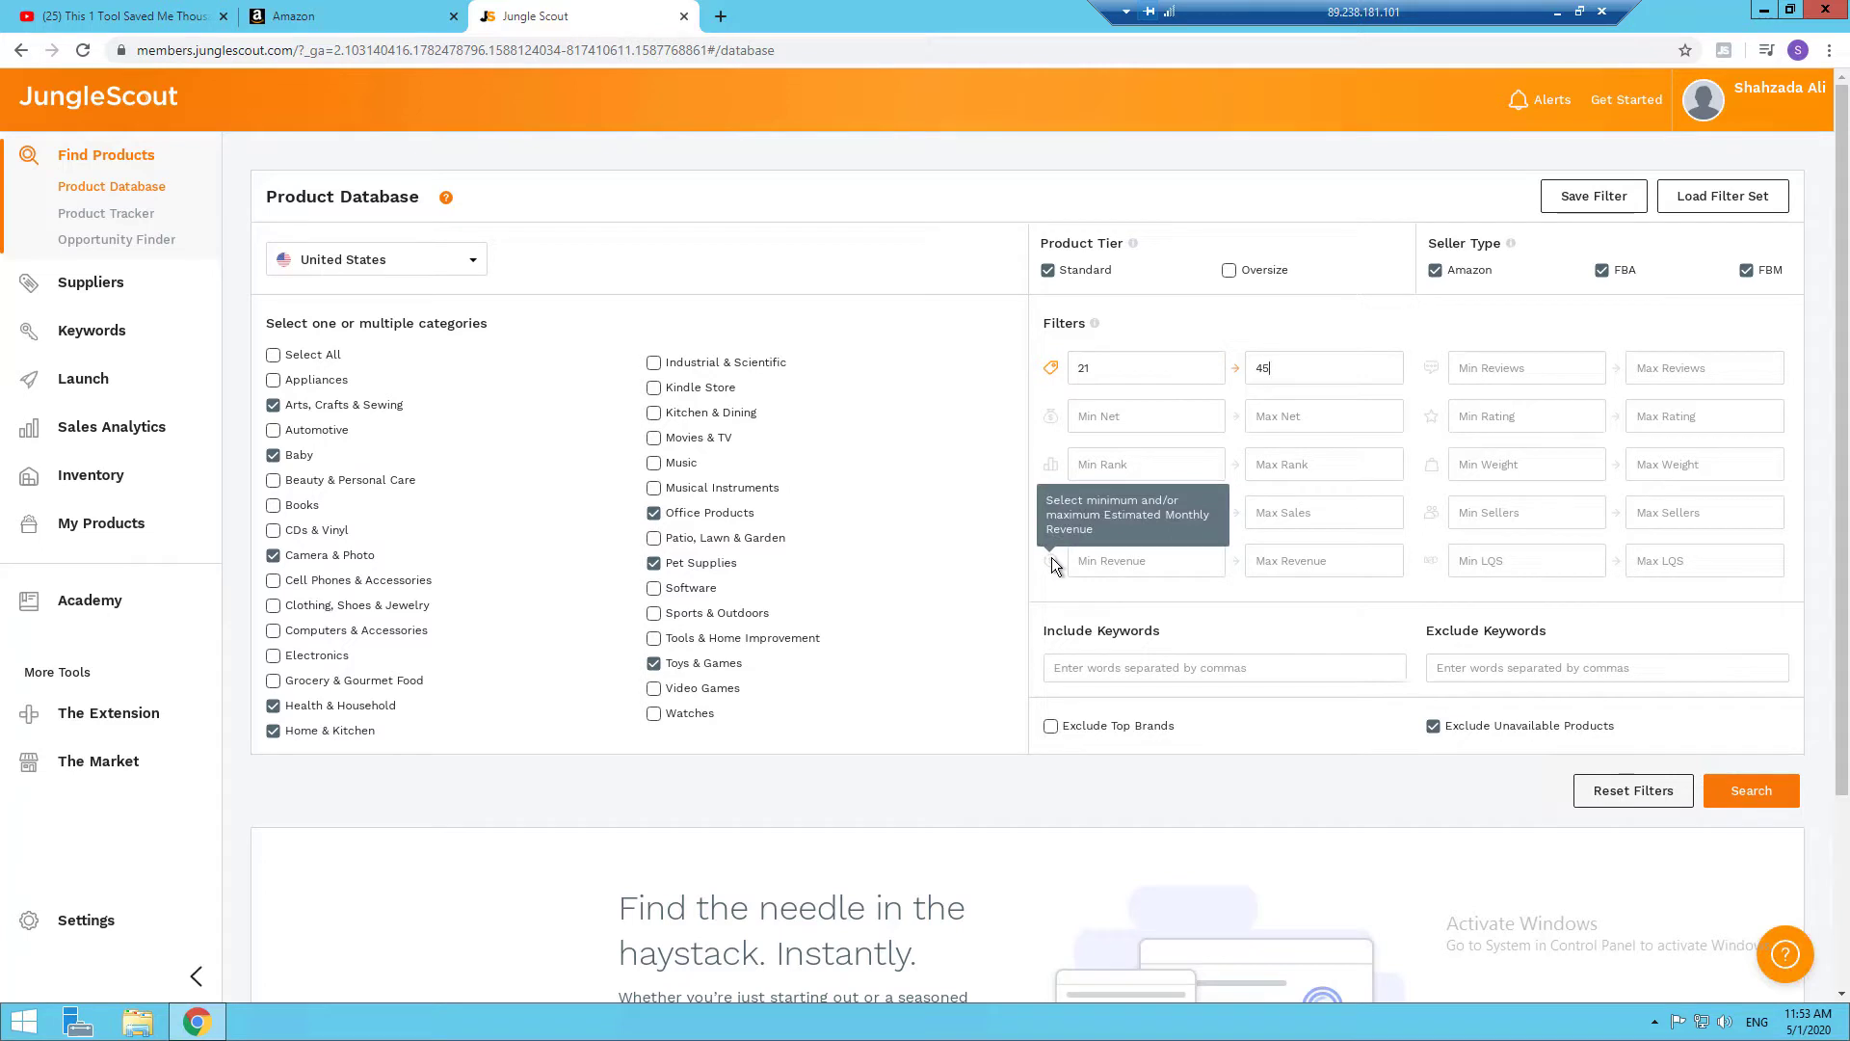
{"action": "left_click", "coordinate": [1136, 565]}
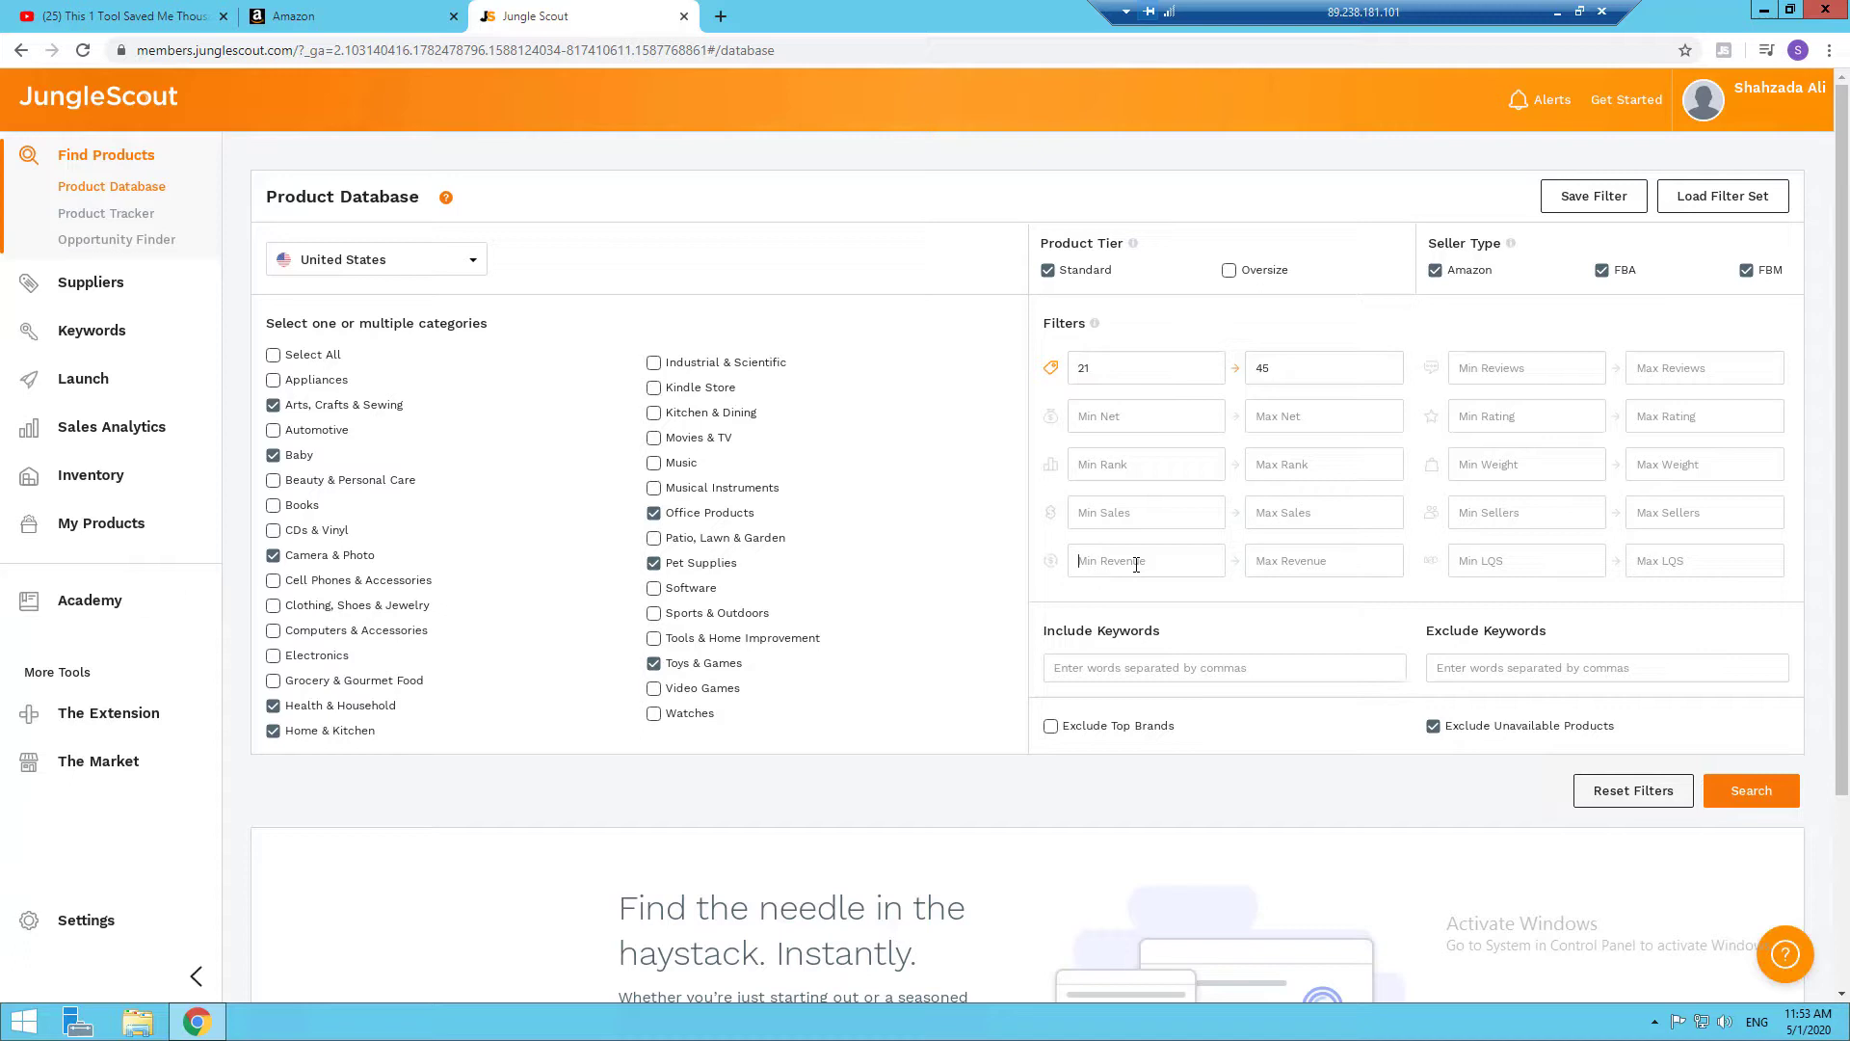
{"action": "type", "text": "50000"}
{"action": "left_click", "coordinate": [1165, 506]}
{"action": "type", "text": "300"}
{"action": "left_click", "coordinate": [1661, 473]}
{"action": "type", "text": "10"}
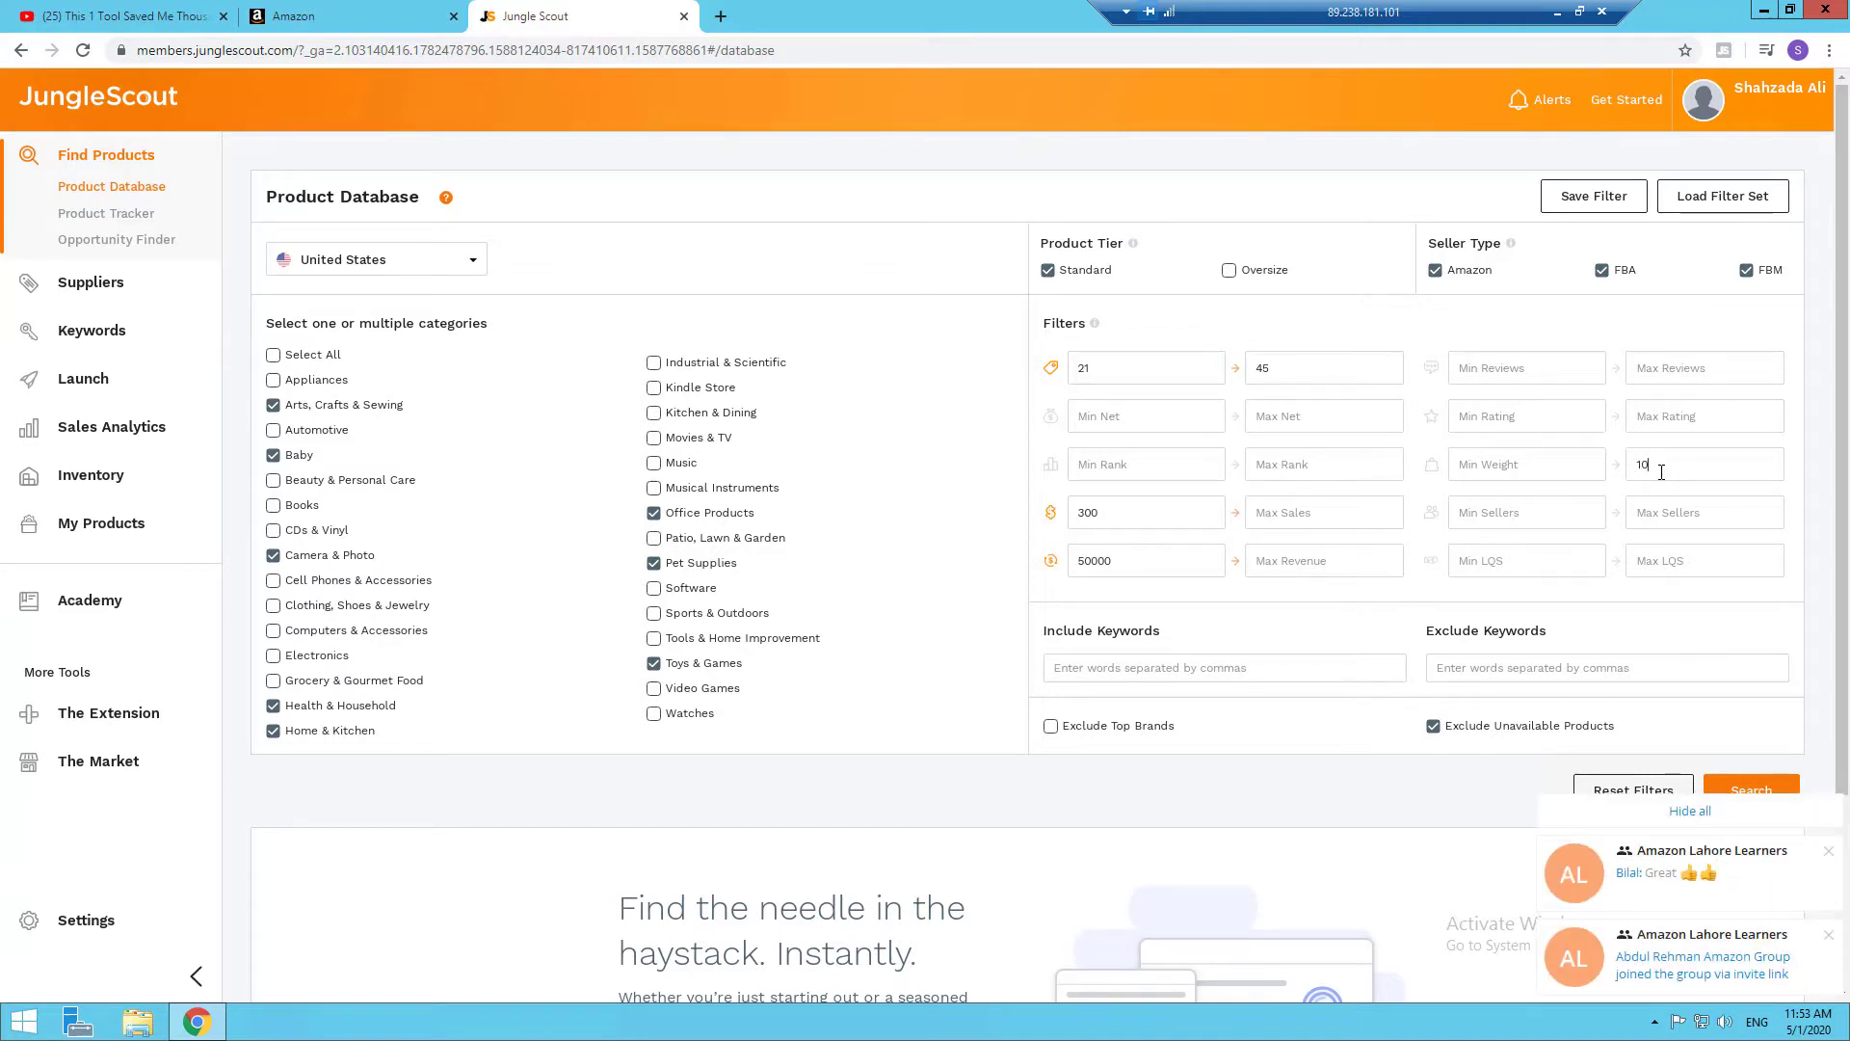
{"action": "left_click", "coordinate": [1829, 854]}
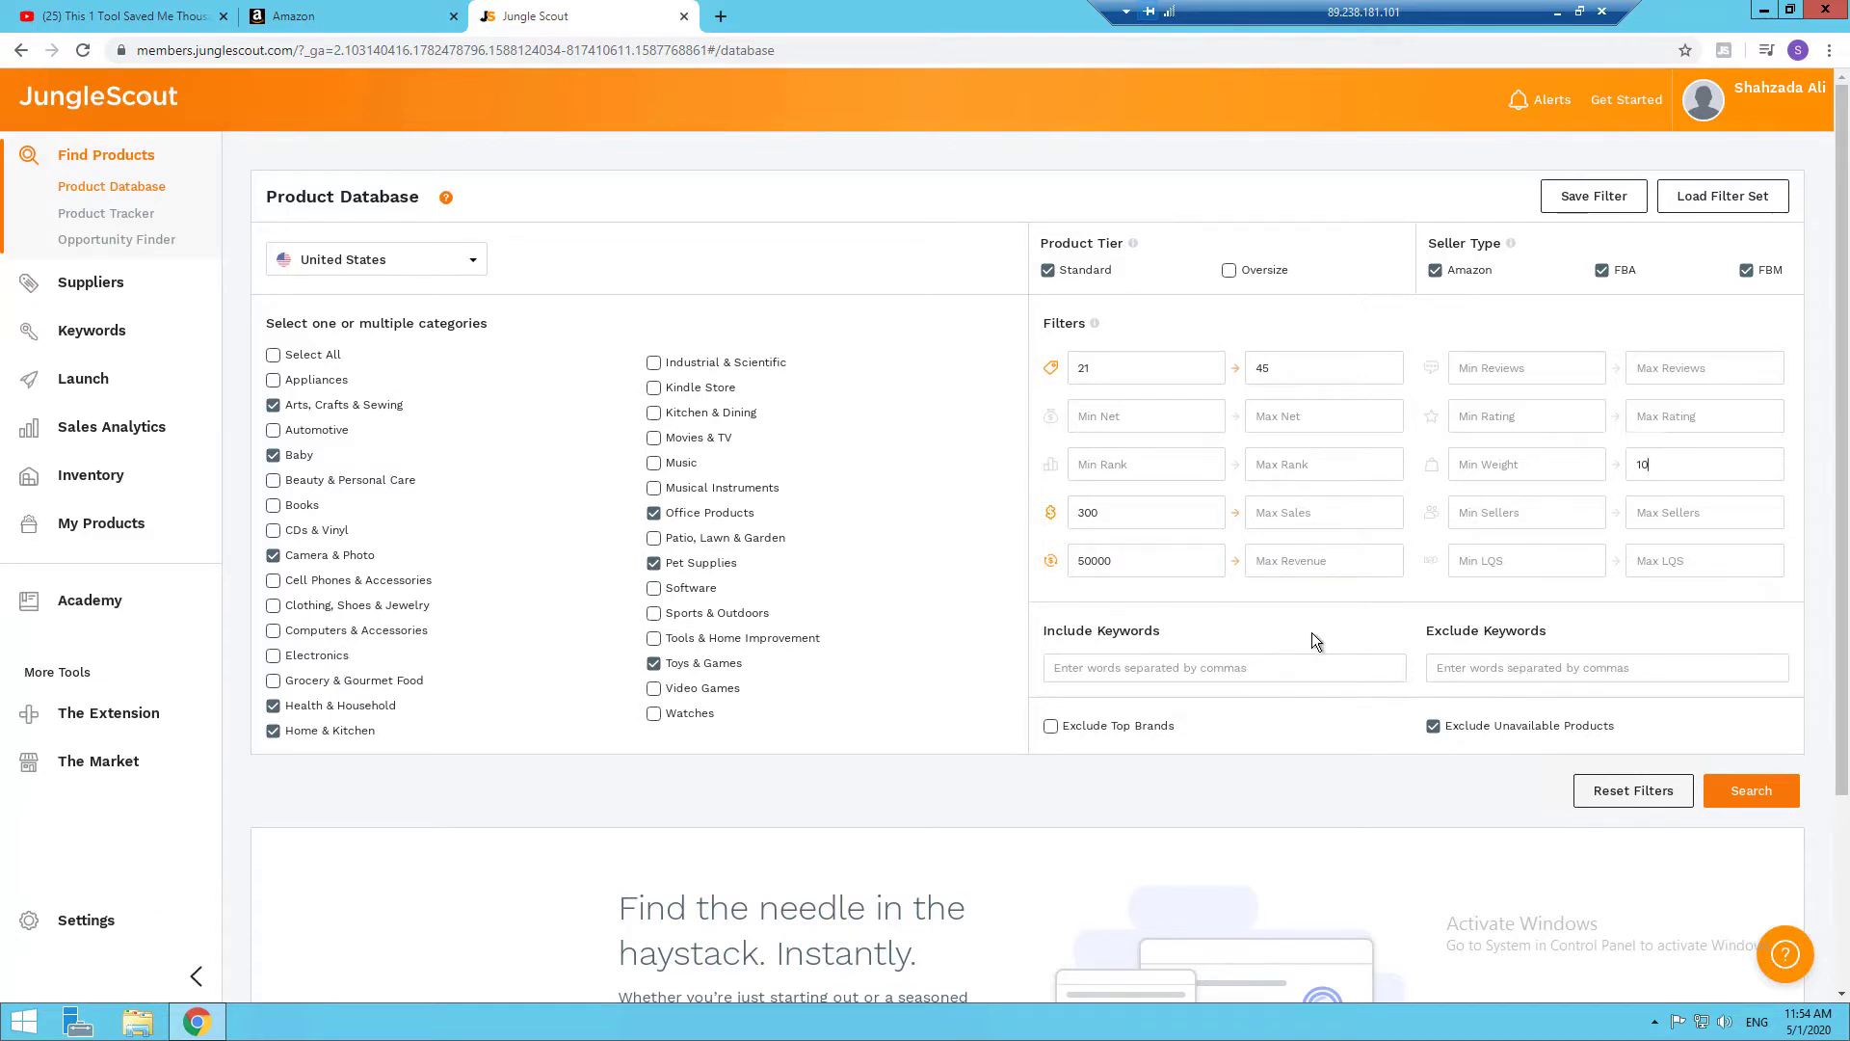
Exclude the keywords "FaceMask, Mask, N95," and run the product search
{"action": "left_click", "coordinate": [1484, 667]}
{"action": "type", "text": "FaceMask, Mask, N95,"}
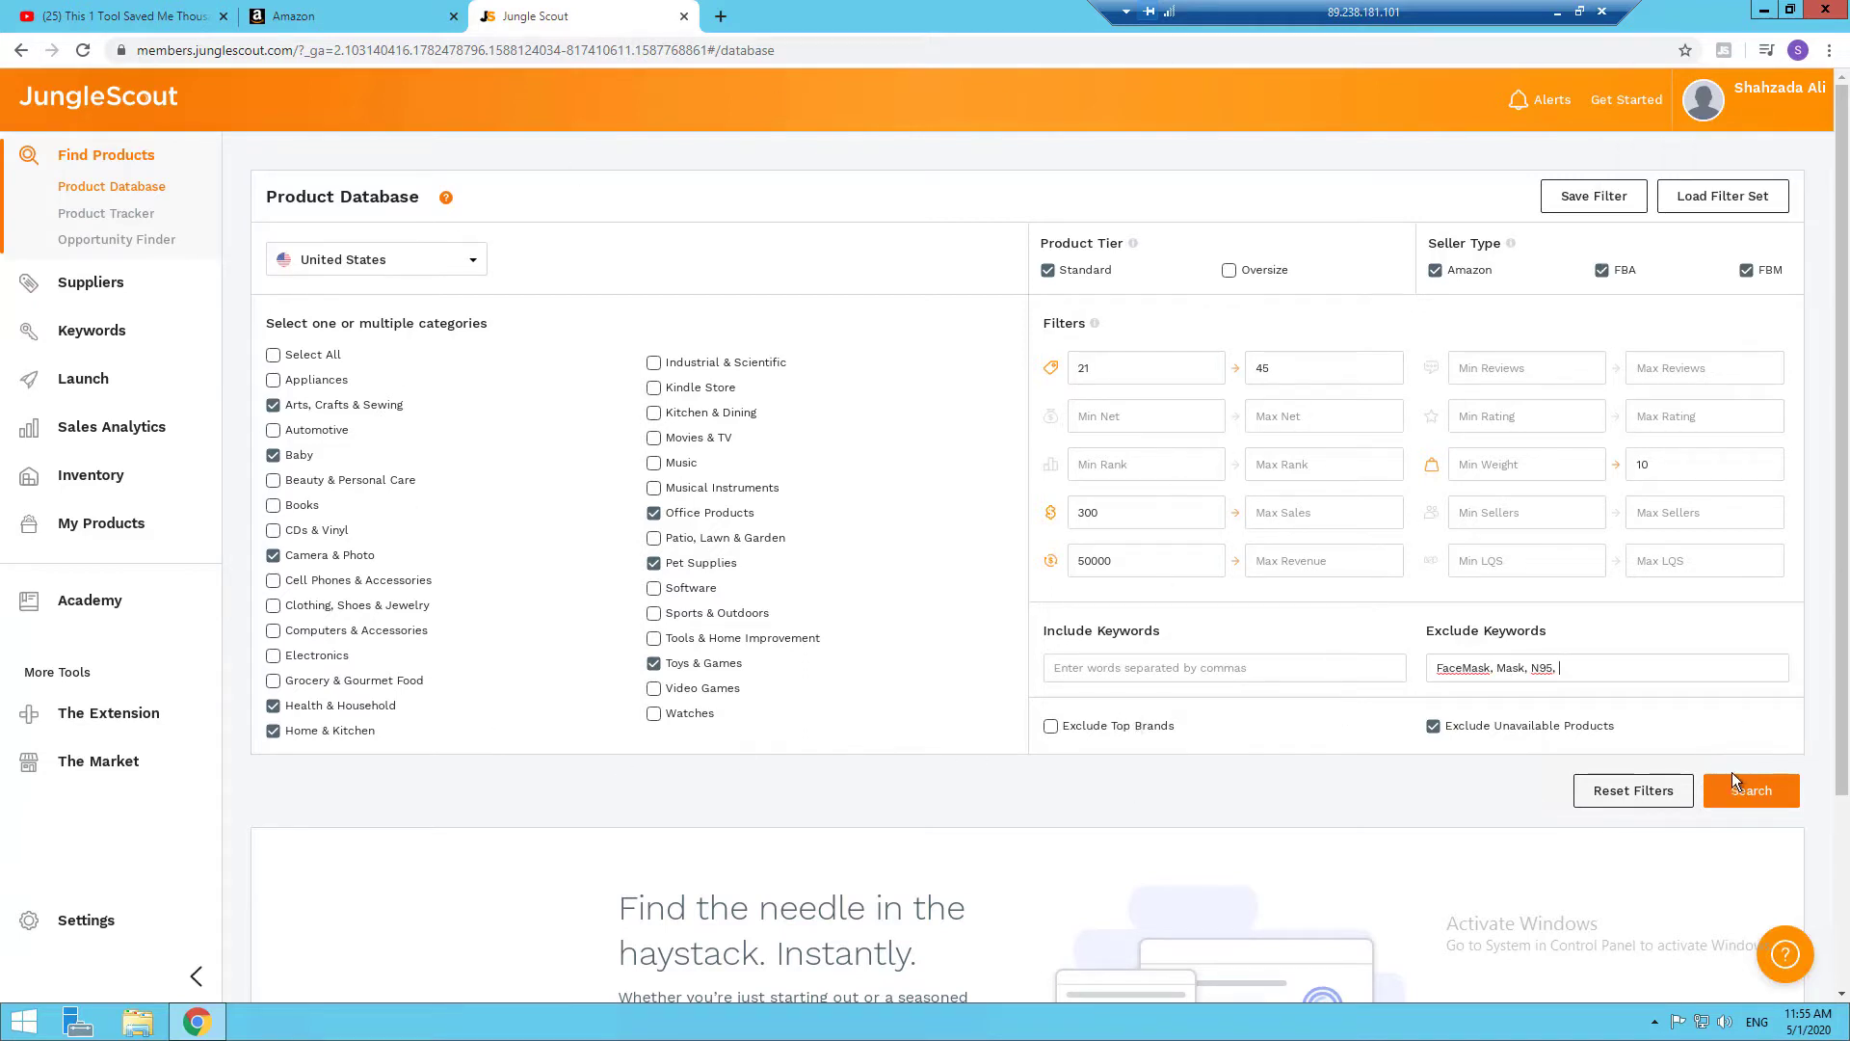
{"action": "left_click", "coordinate": [1754, 796]}
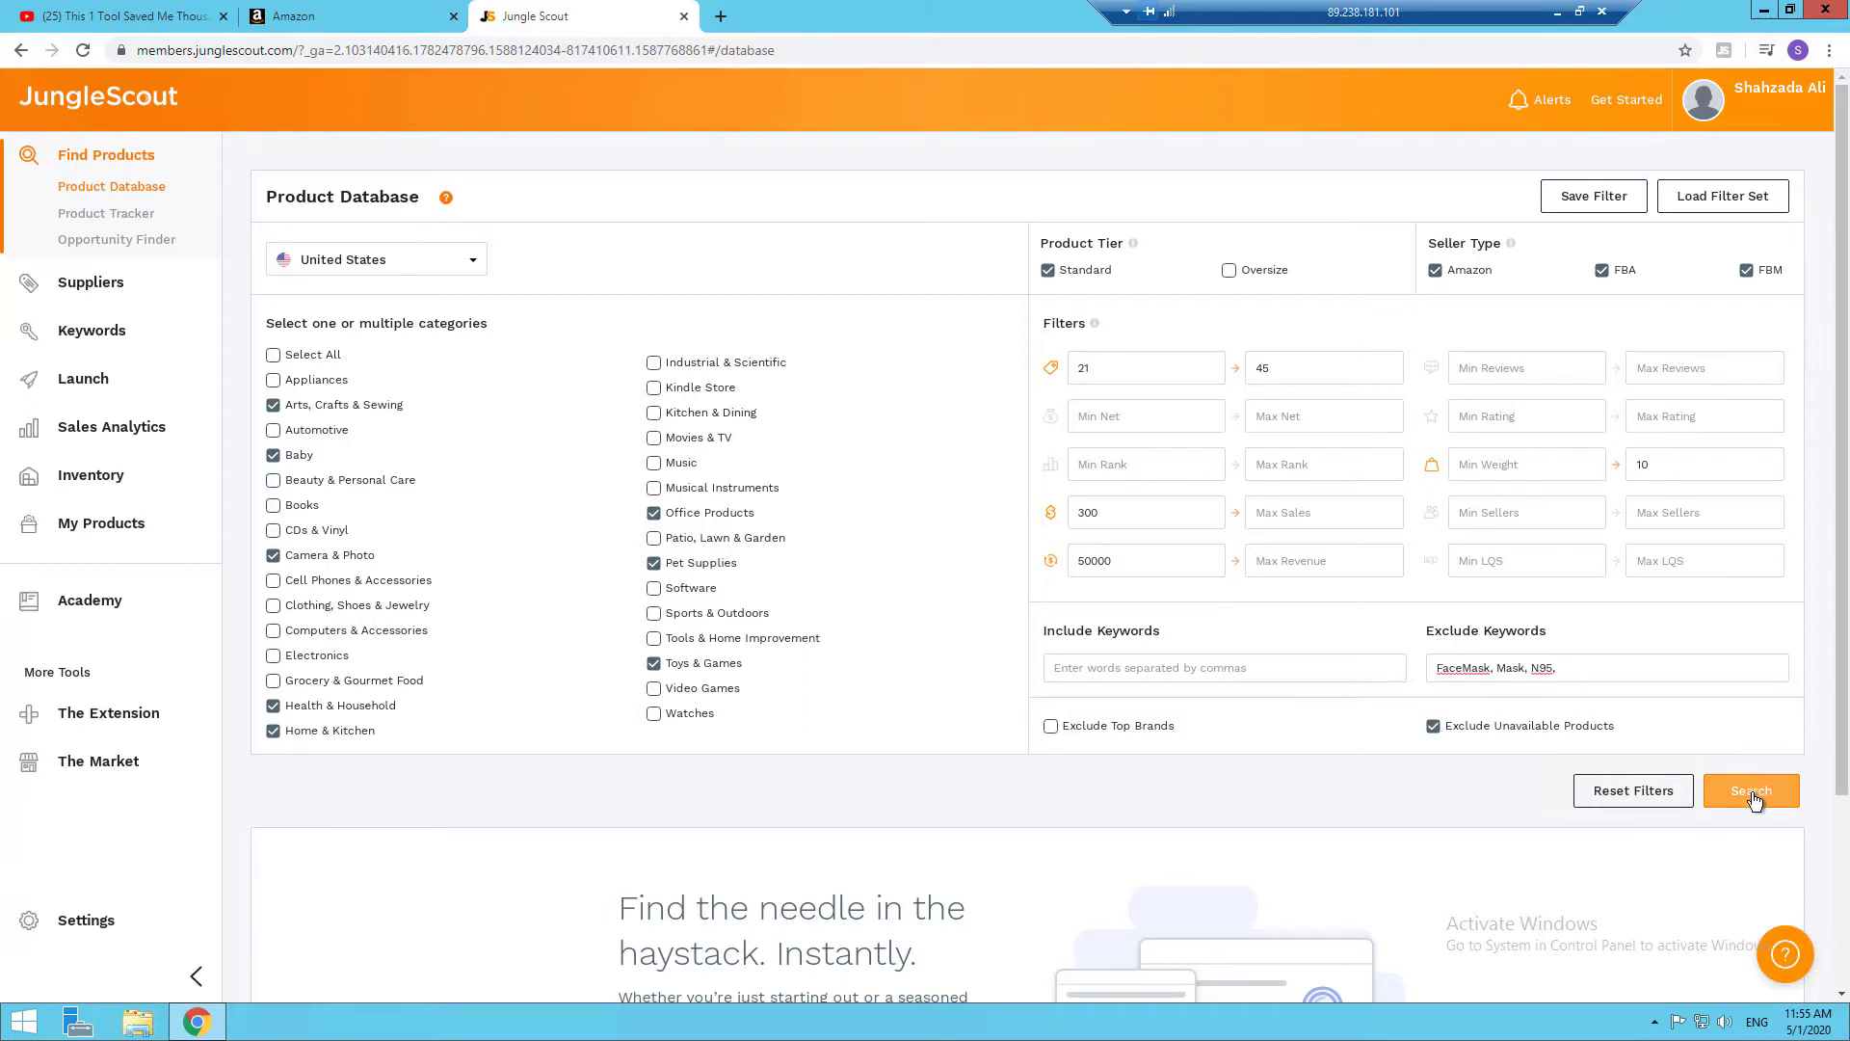
{"action": "left_click", "coordinate": [1754, 796]}
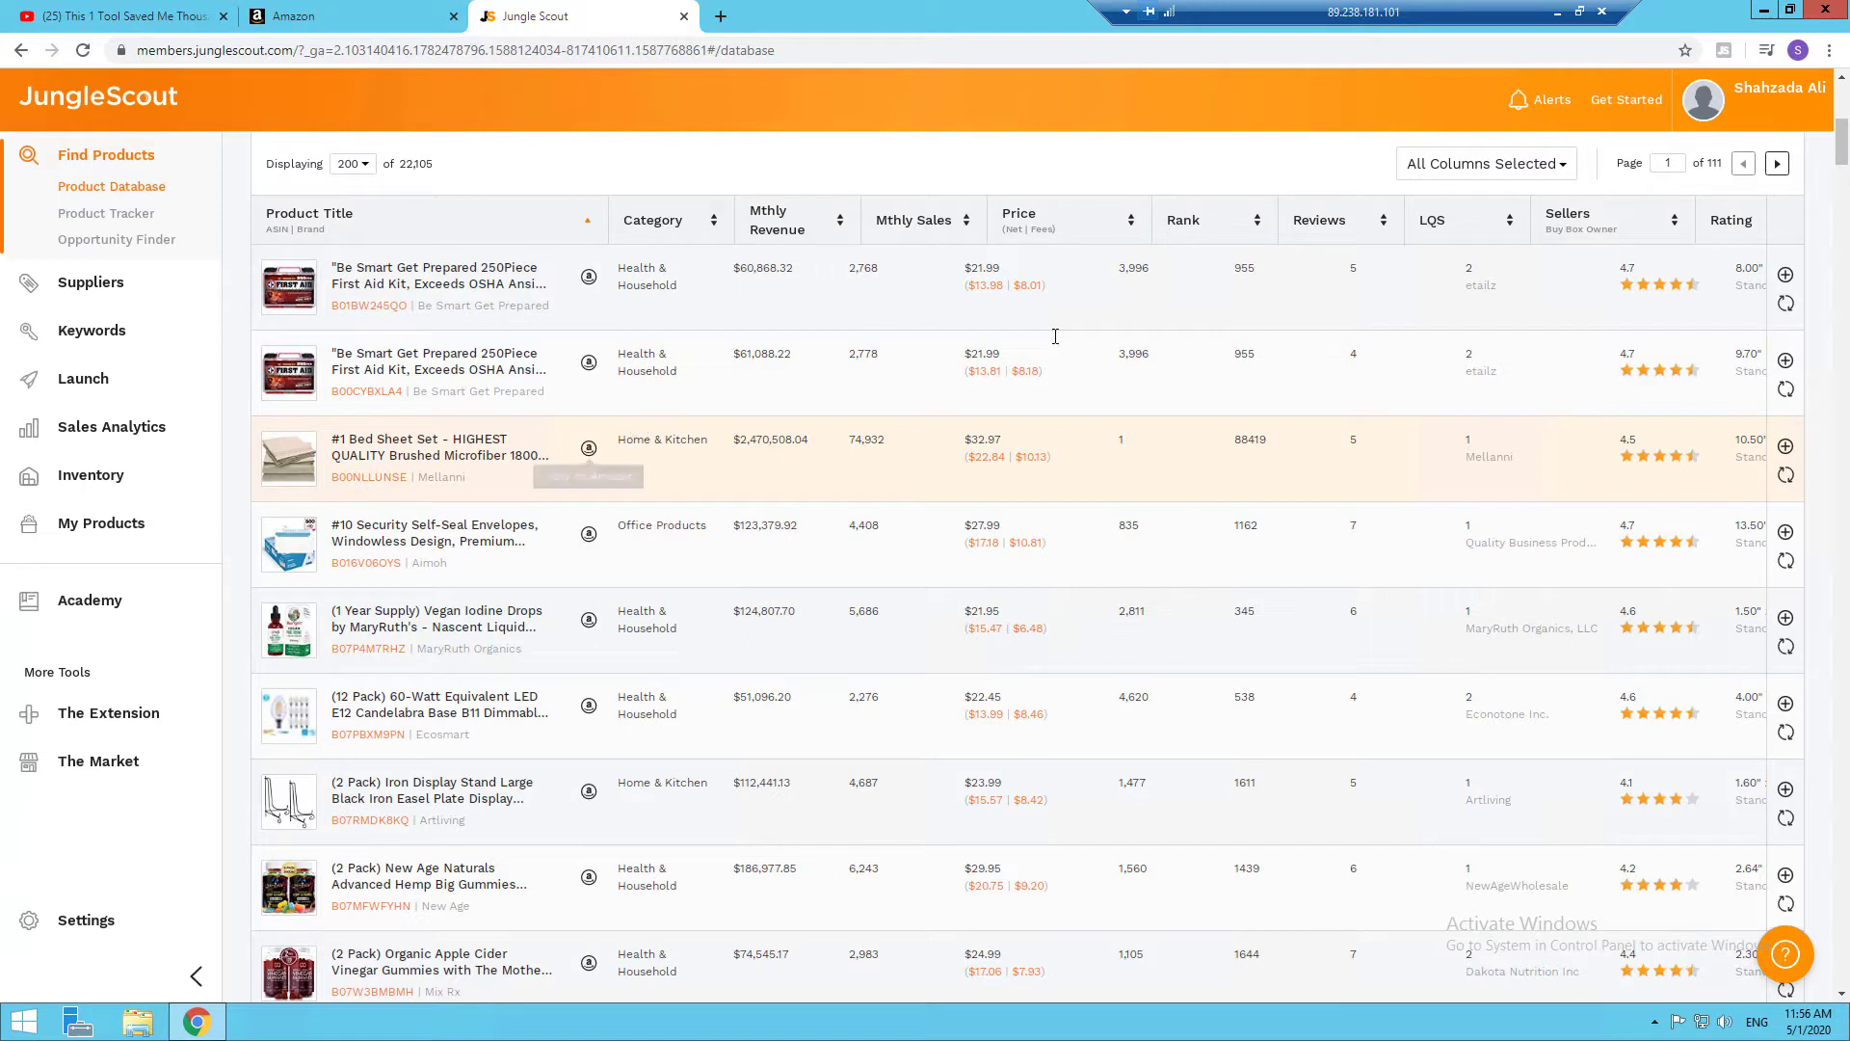
Hide the Dimensions (LxWxH) and Weight columns in the product results table
{"action": "mouse_move", "coordinate": [299, 301]}
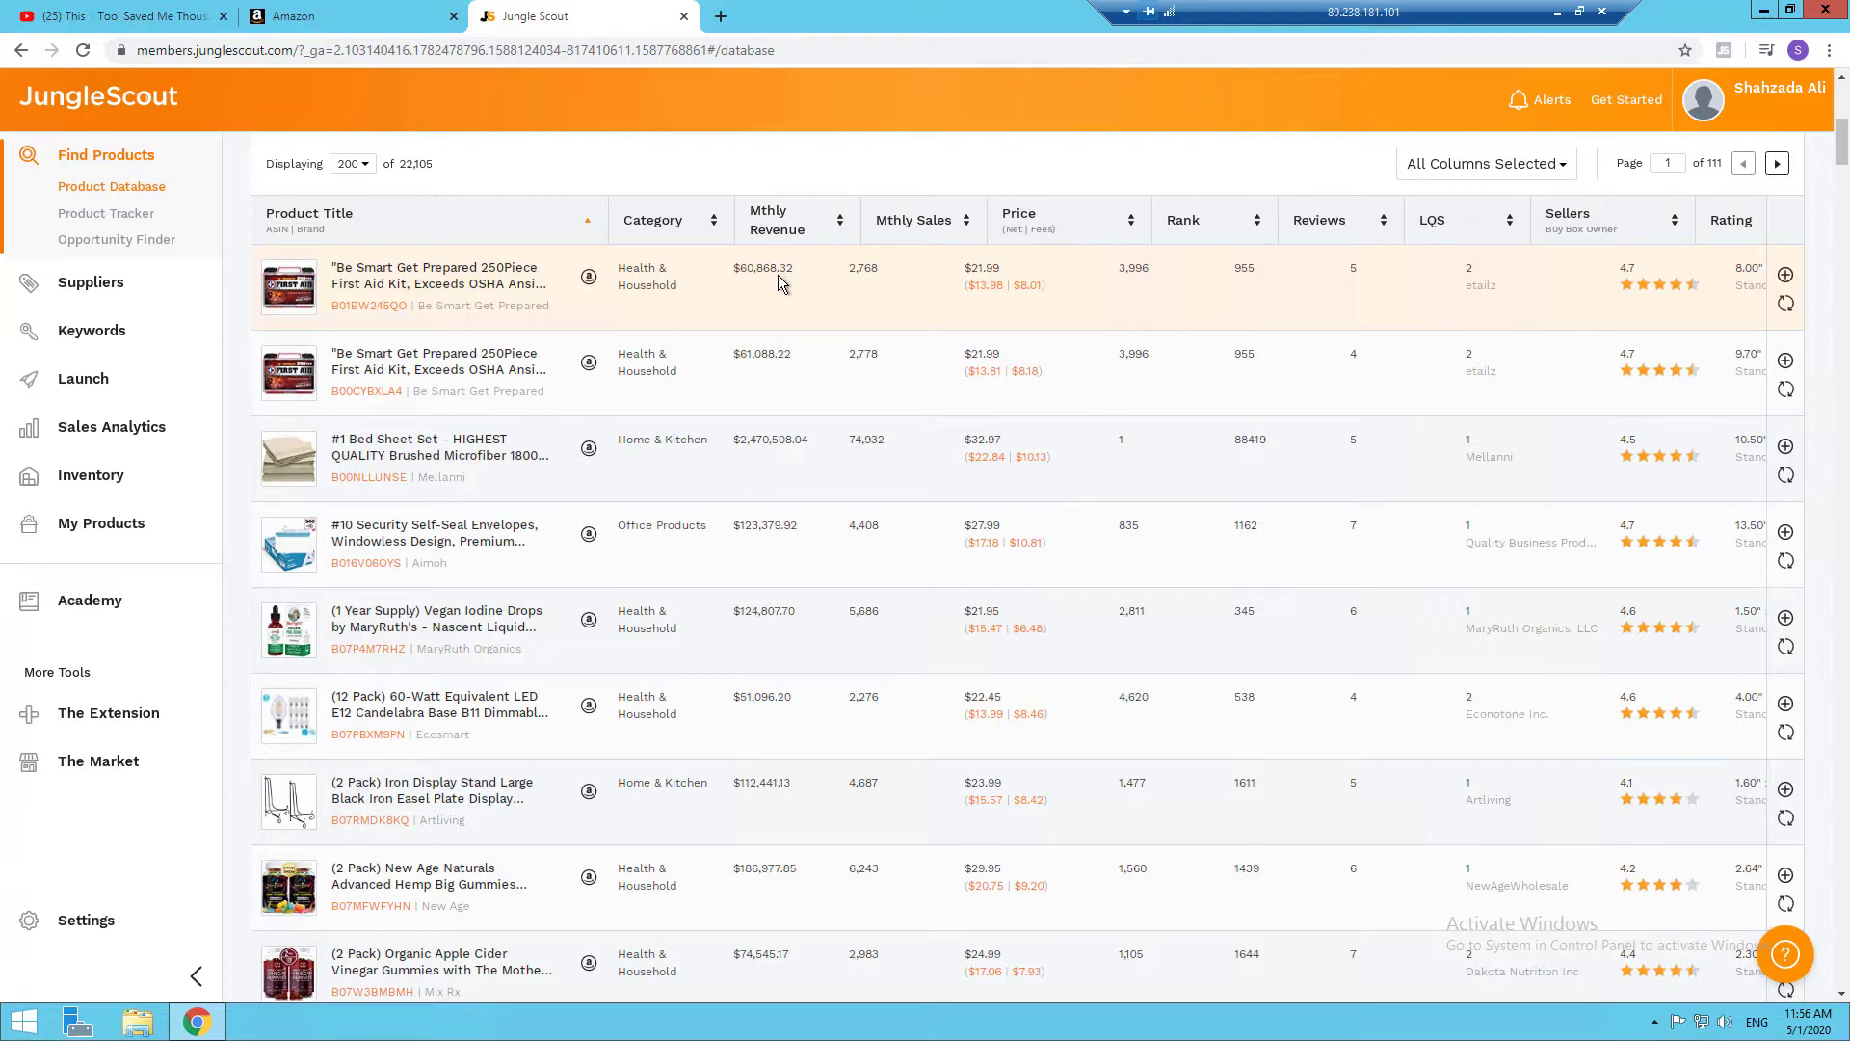
{"action": "left_click", "coordinate": [1563, 169]}
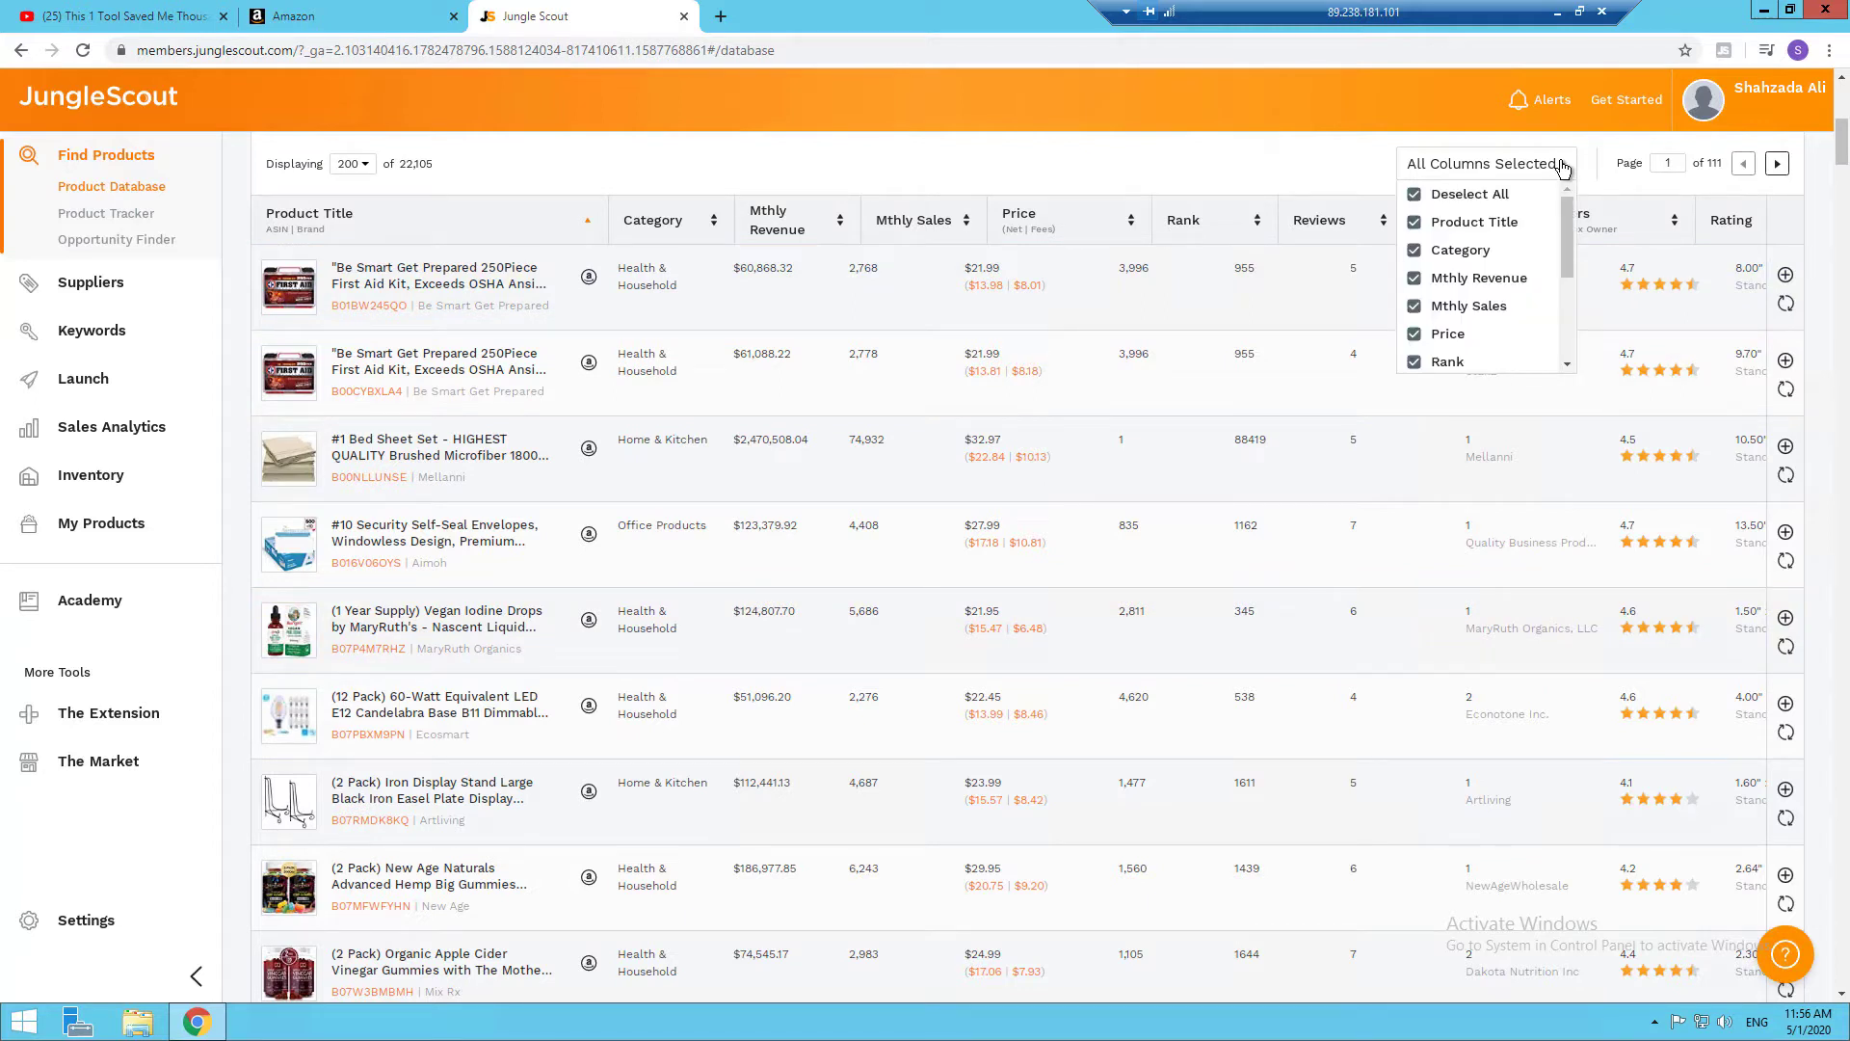
{"action": "scroll", "coordinate": [1458, 342], "scroll_direction": "down", "scroll_amount": 3}
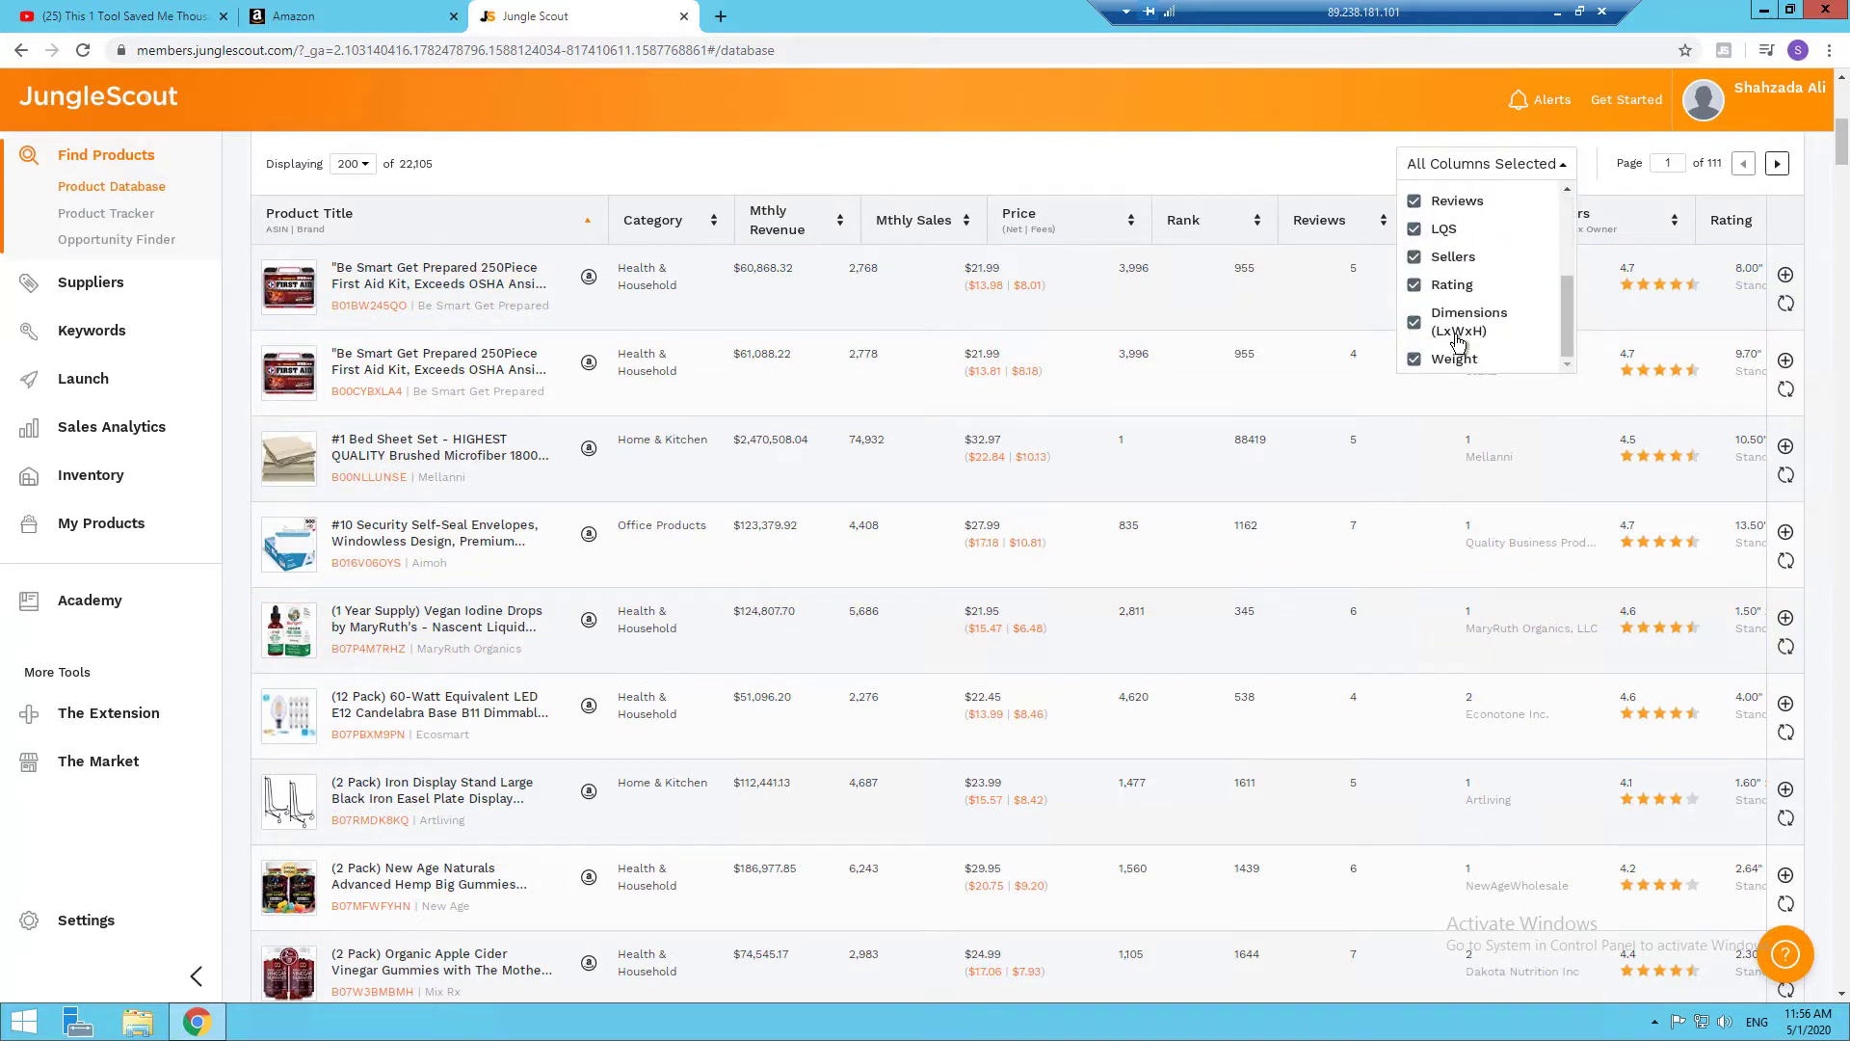
{"action": "scroll", "coordinate": [1458, 342], "scroll_direction": "down", "scroll_amount": 2}
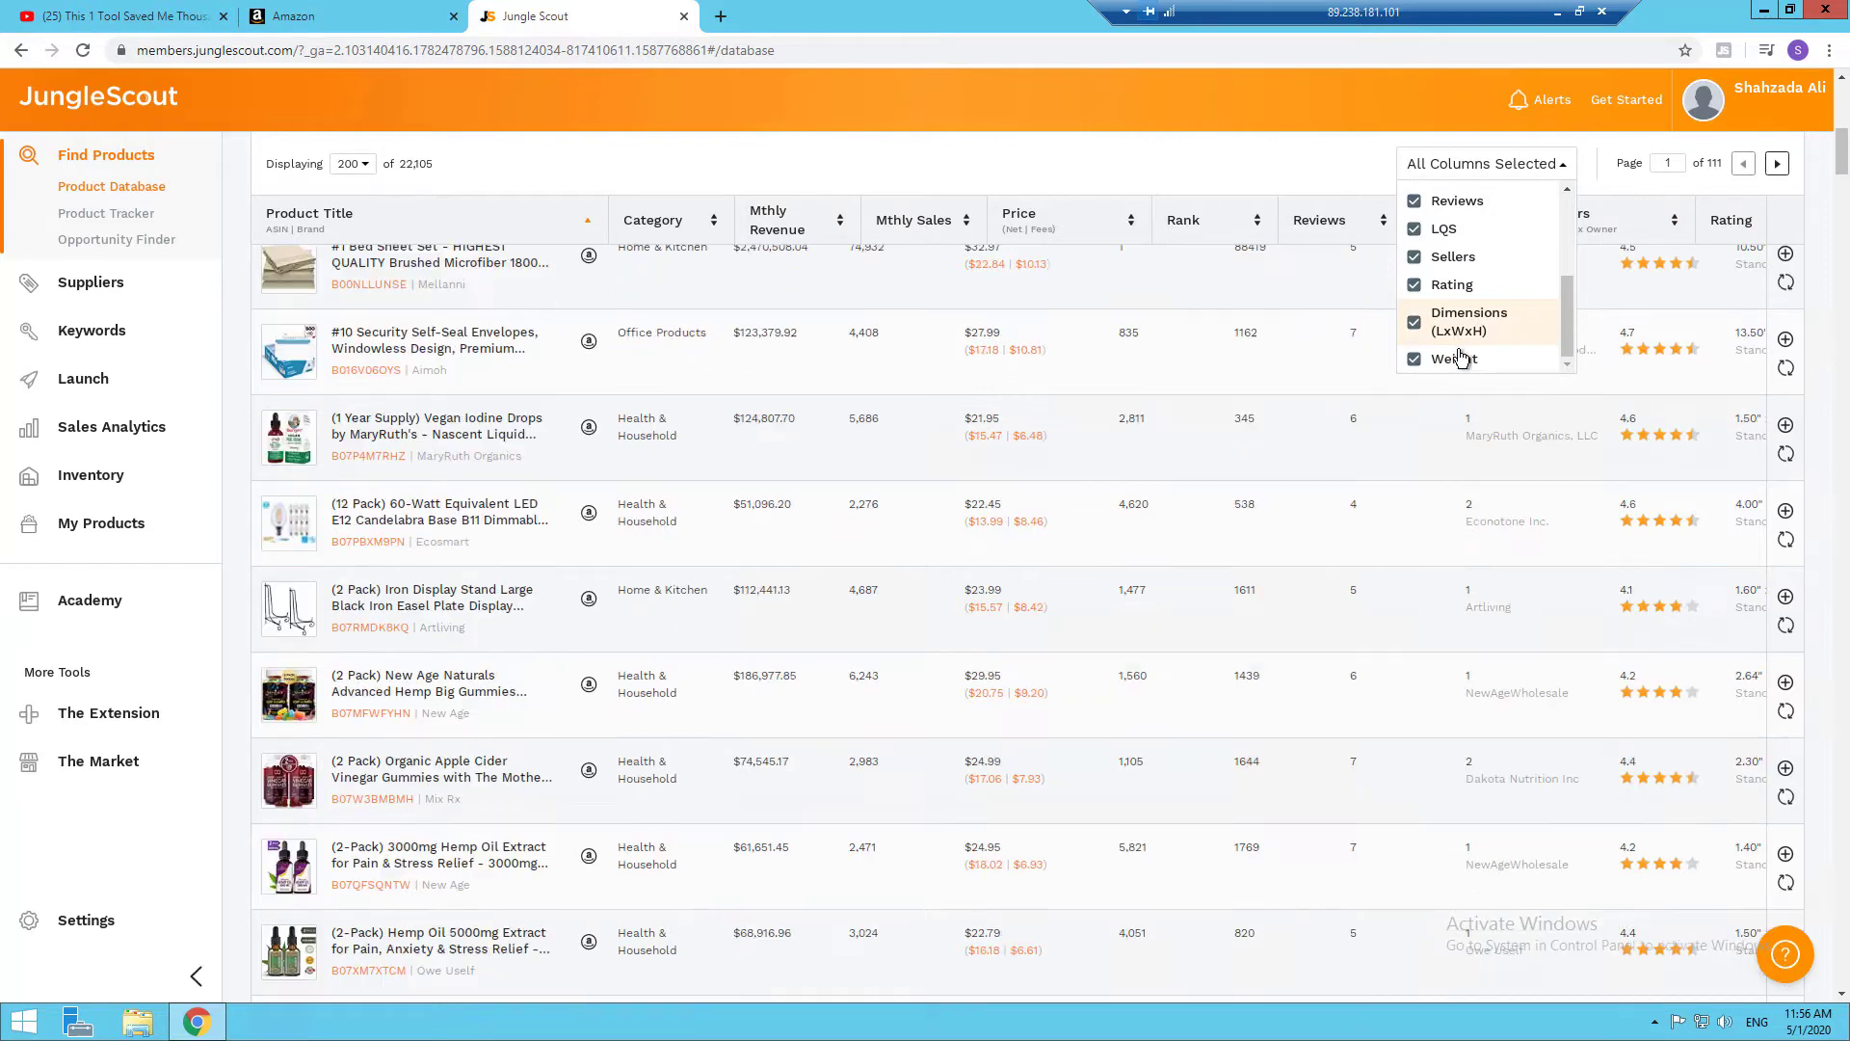
{"action": "left_click", "coordinate": [1419, 326]}
{"action": "left_click", "coordinate": [1422, 361]}
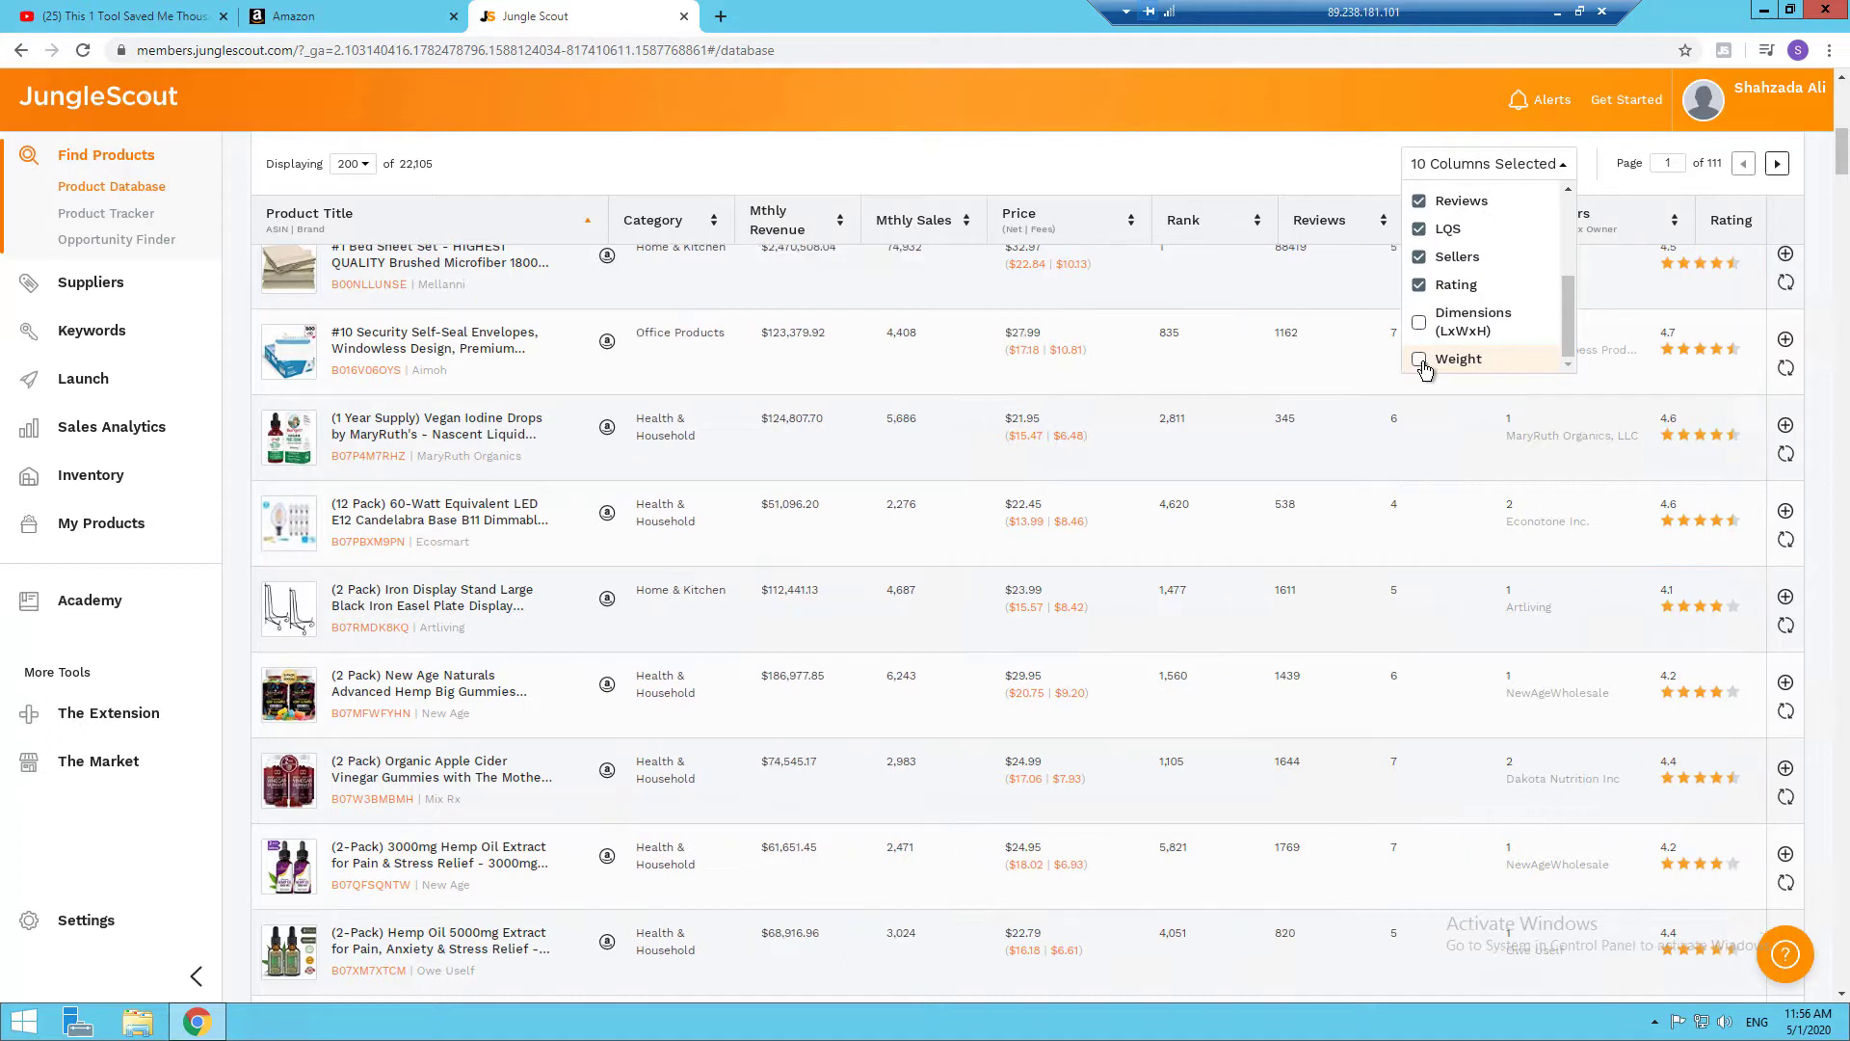
{"action": "left_click", "coordinate": [1278, 159]}
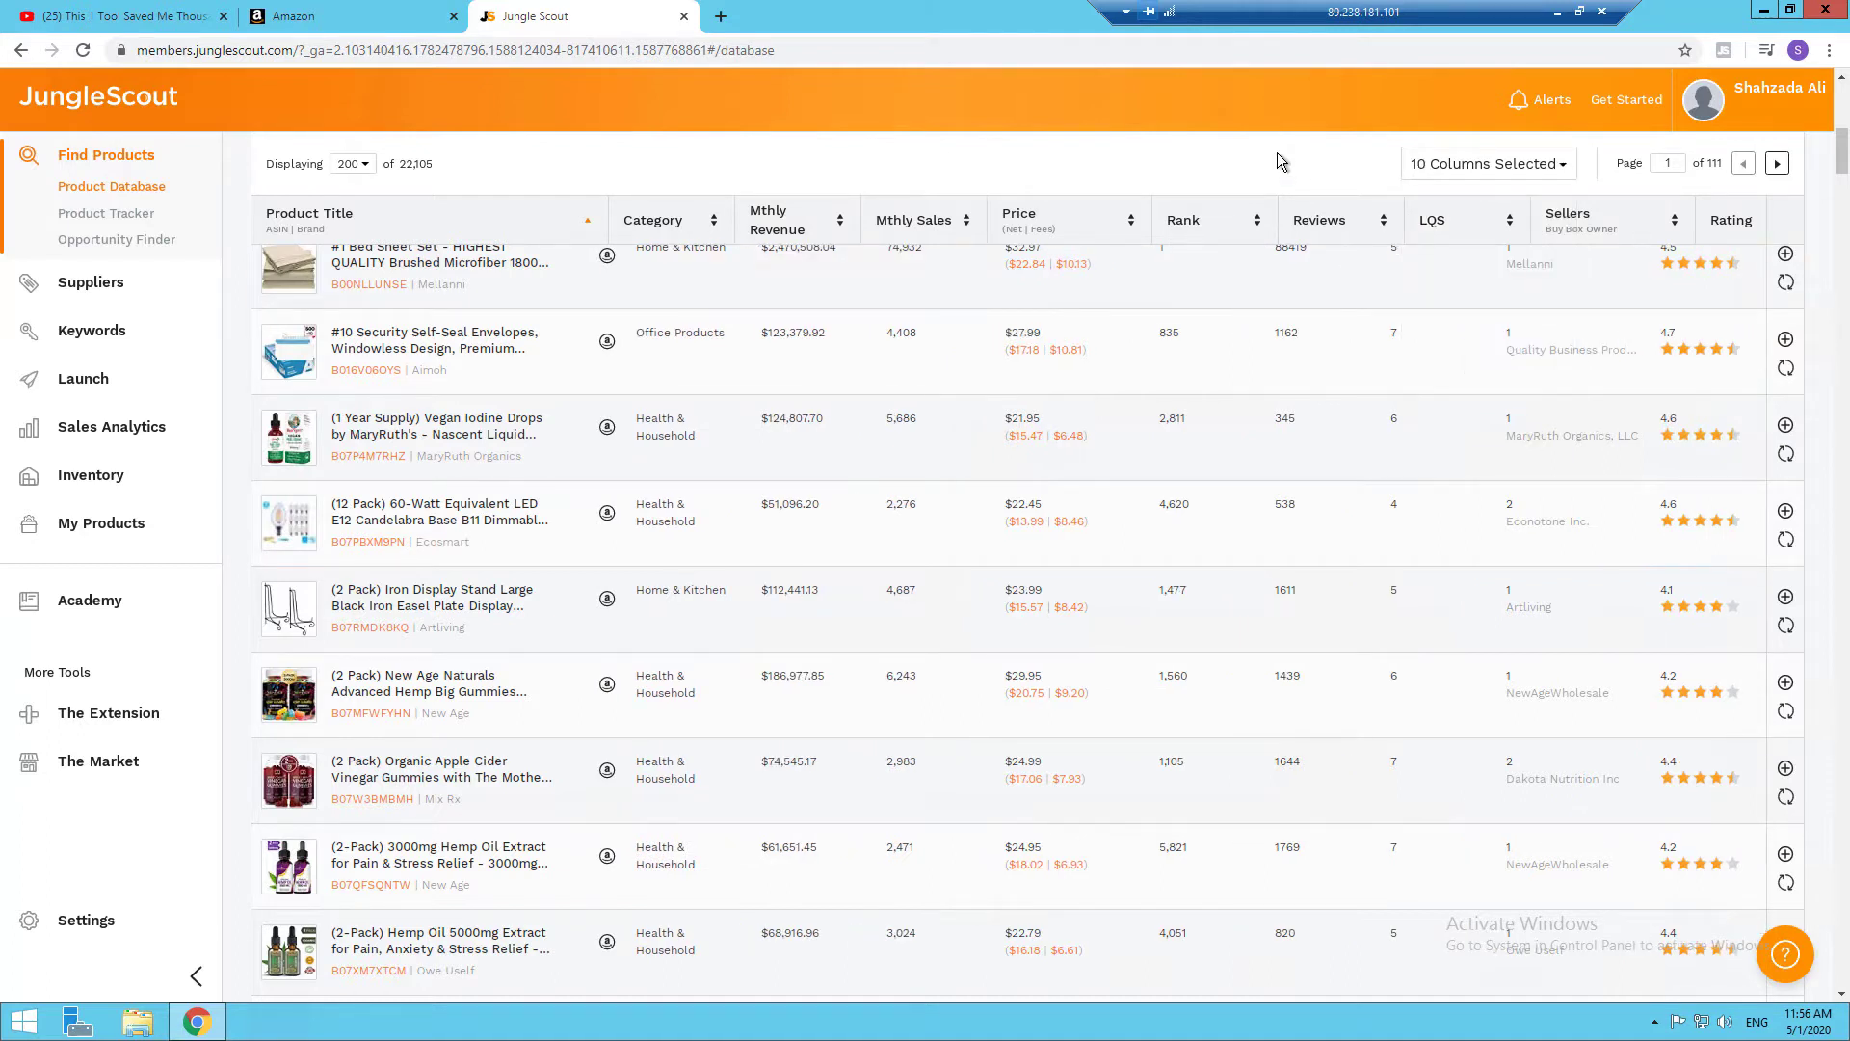
Hide the LQS column in the product results table as well
{"action": "scroll", "coordinate": [1286, 299], "scroll_direction": "up", "scroll_amount": 2}
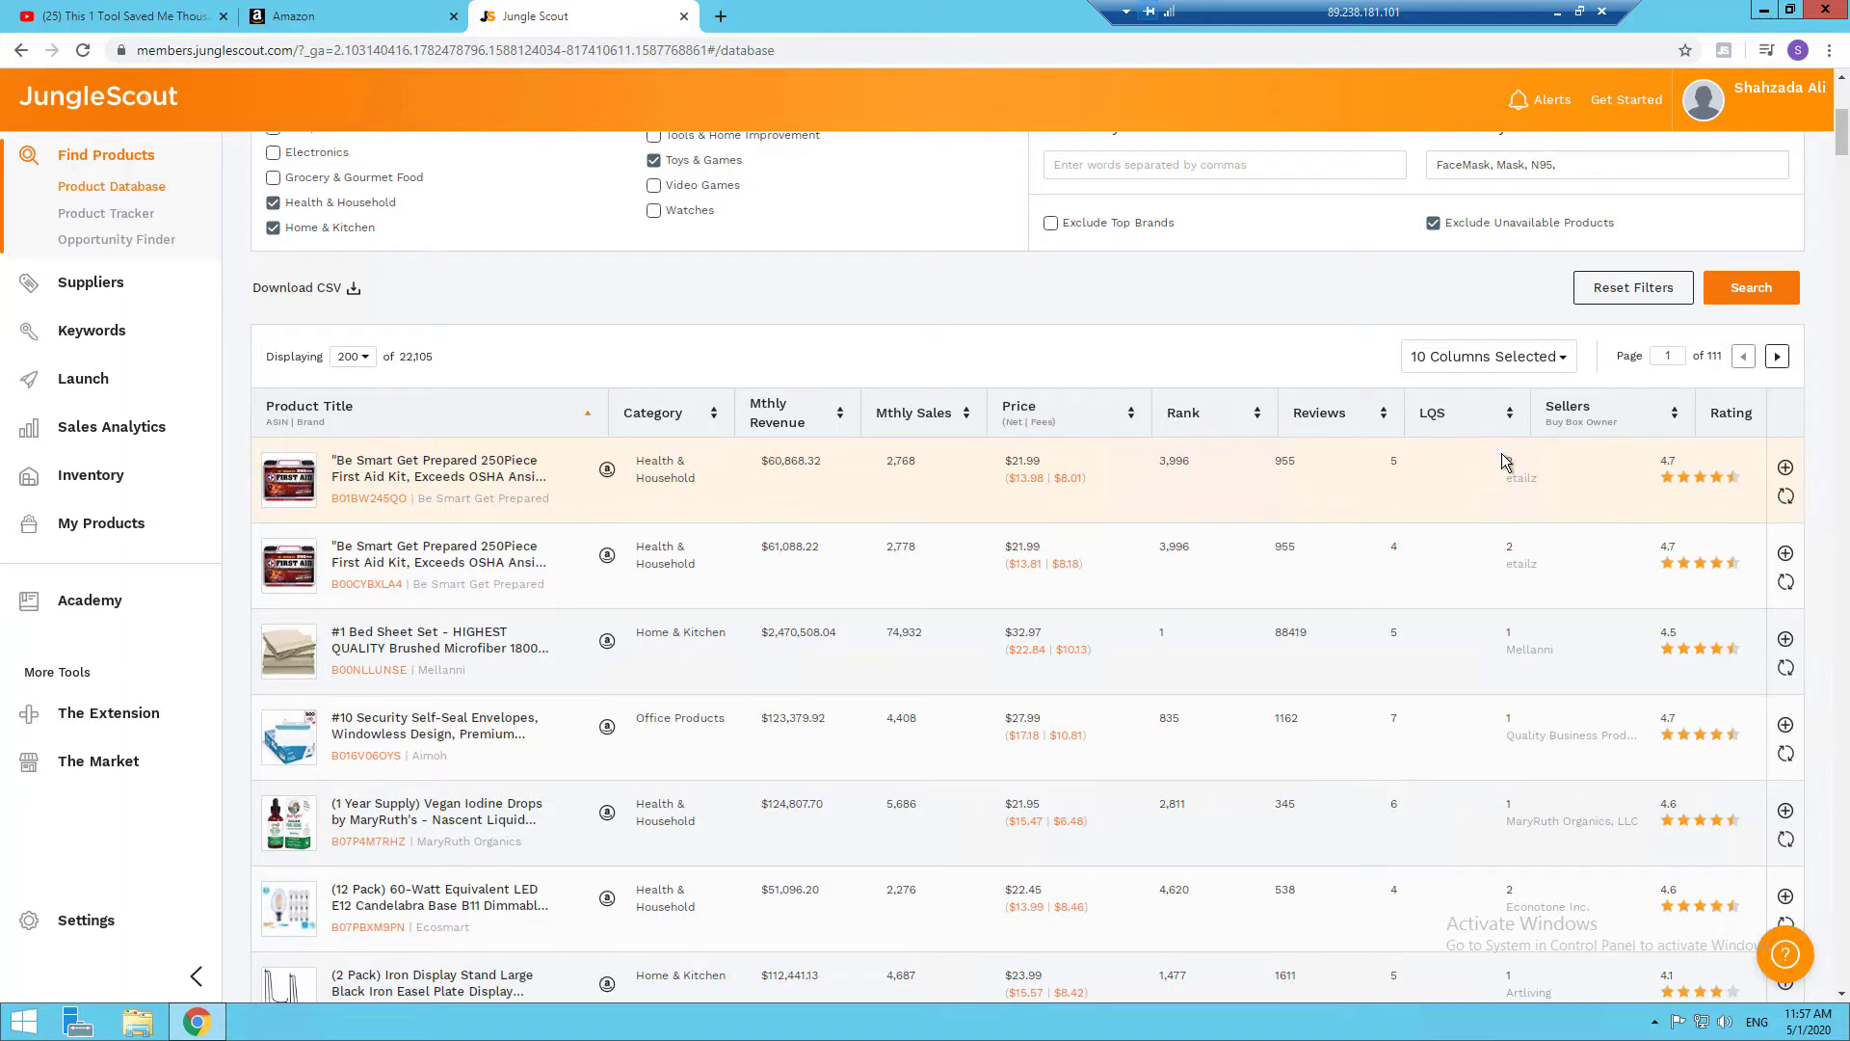
{"action": "left_click", "coordinate": [1561, 360]}
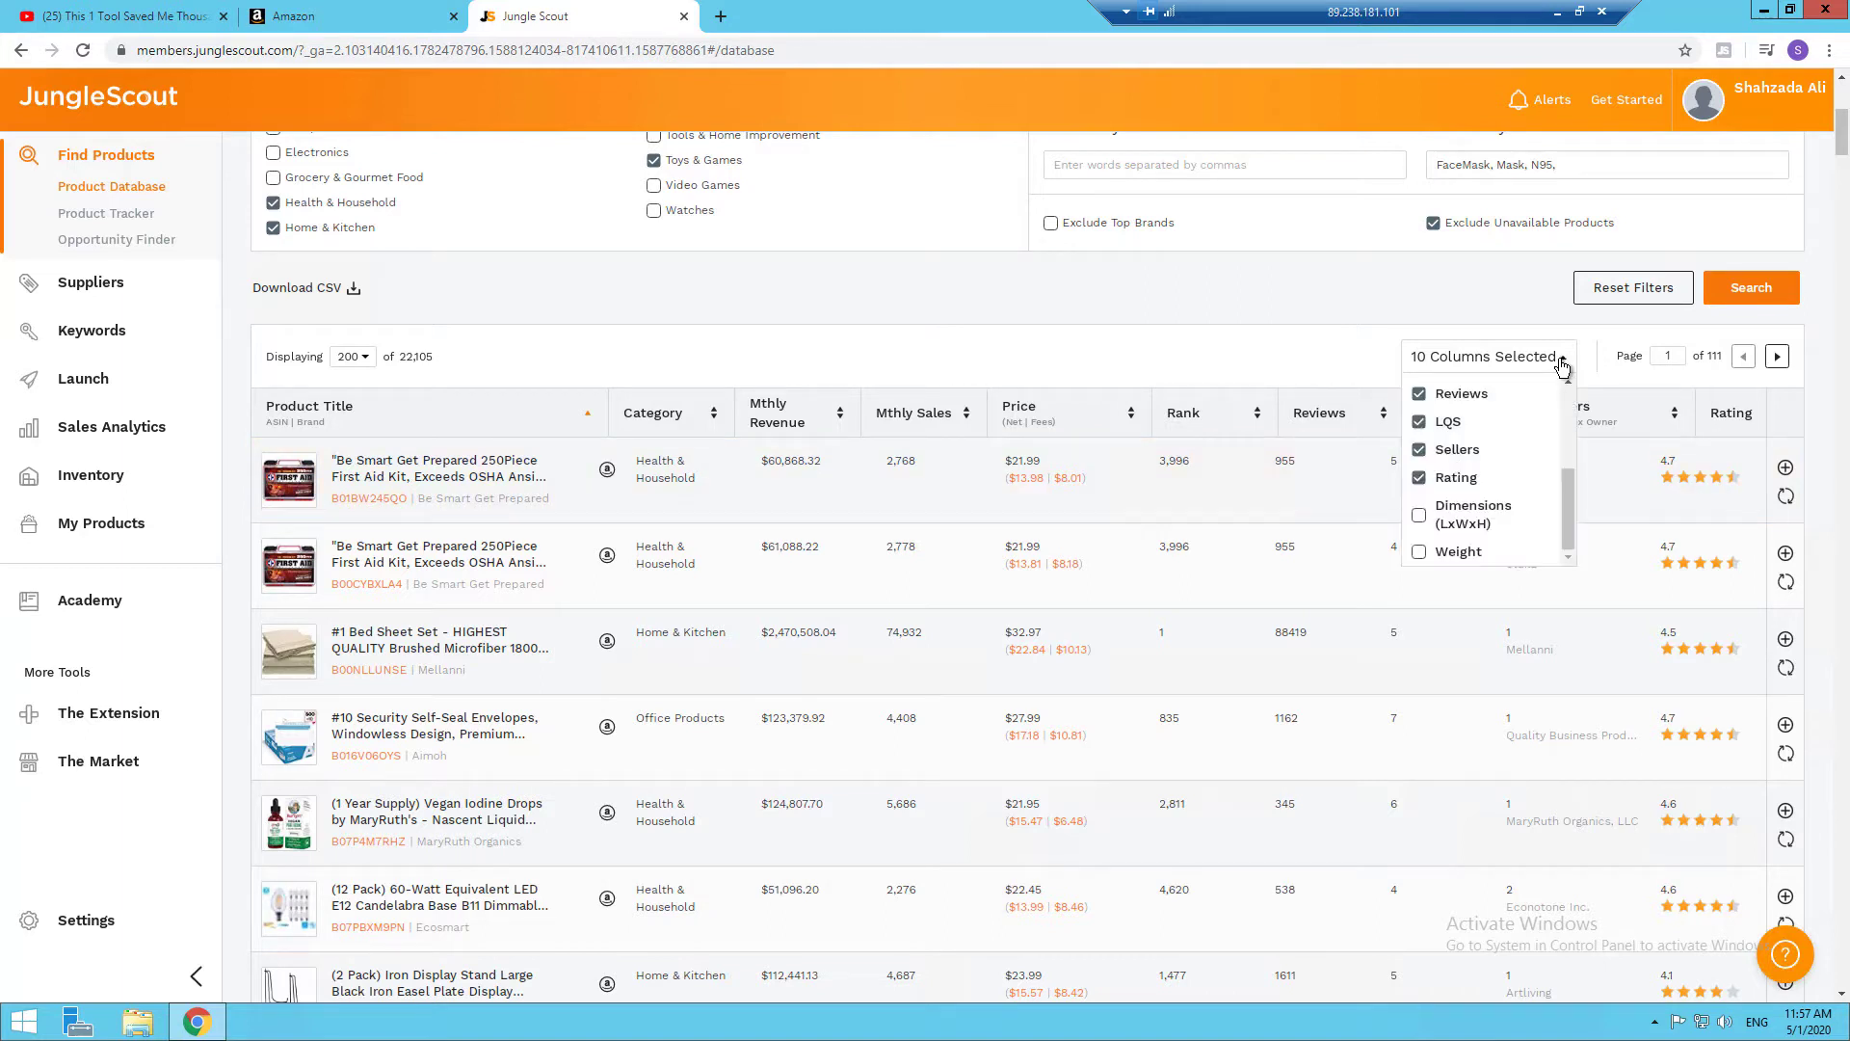
{"action": "left_click", "coordinate": [1420, 422]}
{"action": "left_click", "coordinate": [1251, 347]}
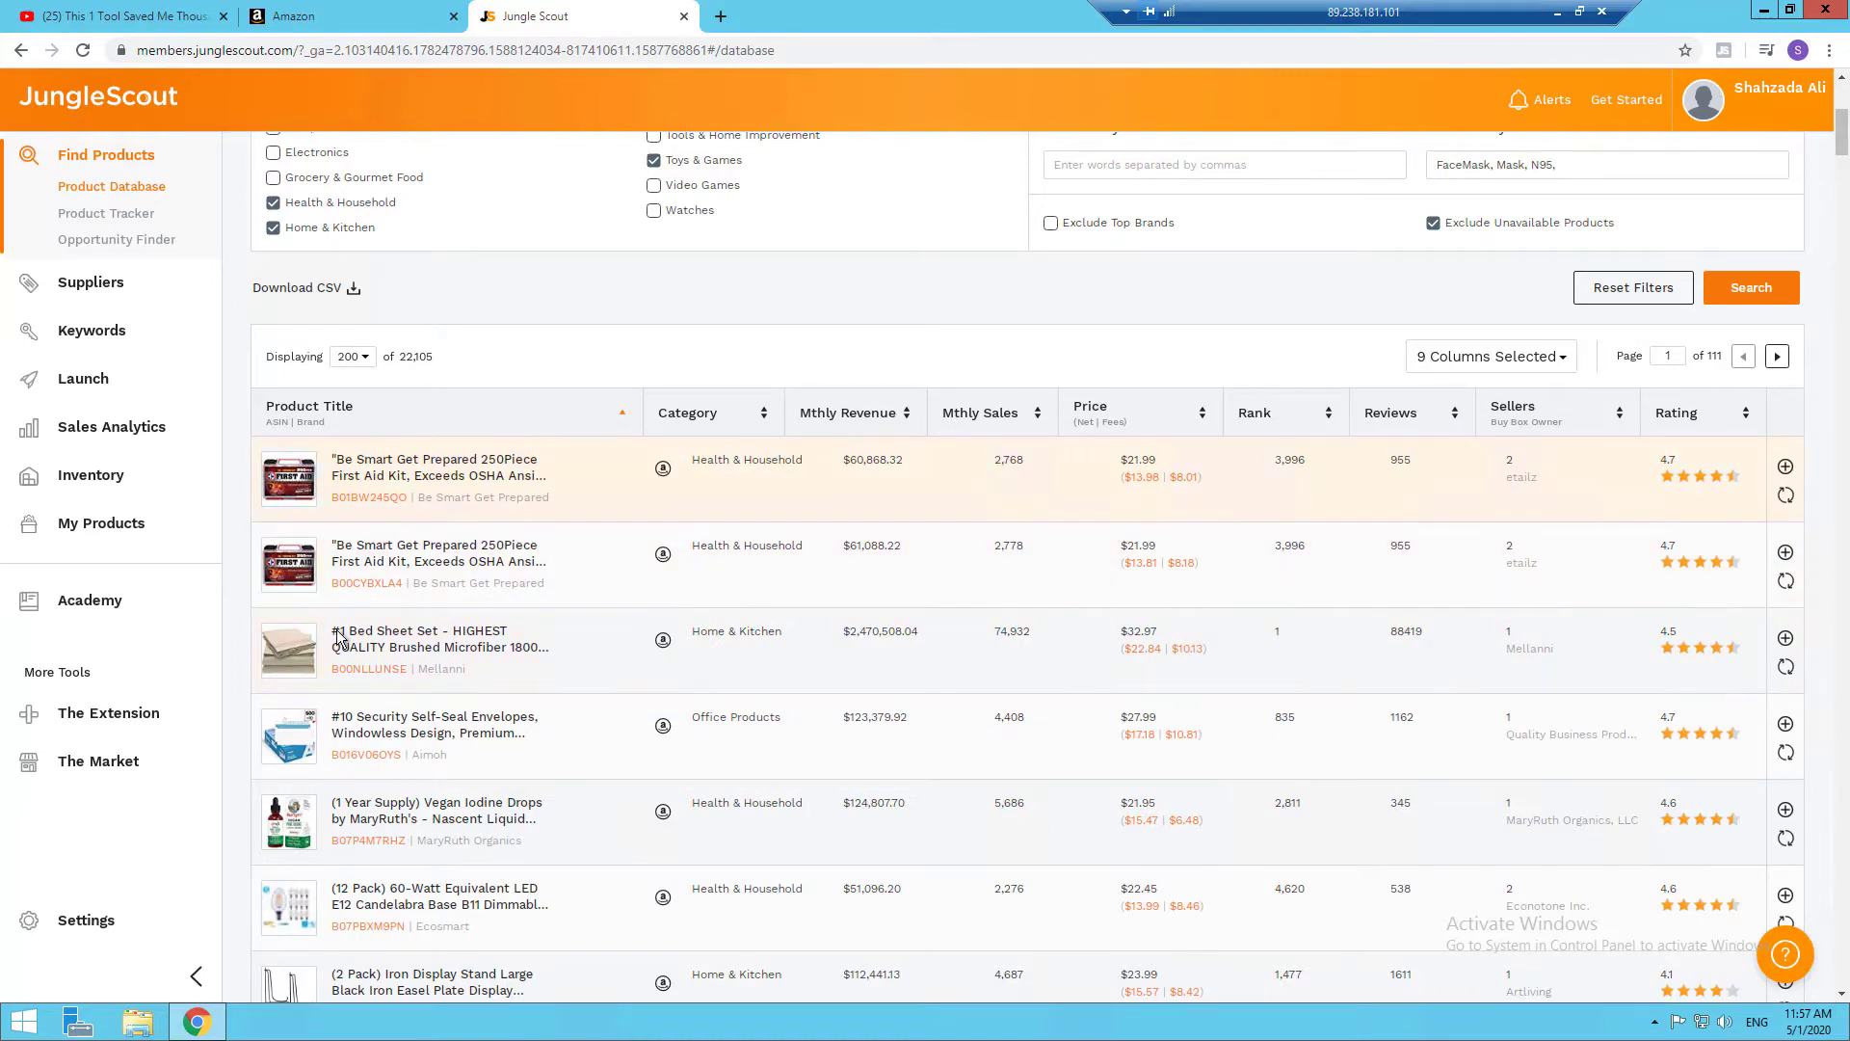
Open the Amazon listing of the "1/4 inch Elastic for Sewing 25 Yards" product from the results and look through its page
{"action": "scroll", "coordinate": [528, 629], "scroll_direction": "down", "scroll_amount": 4}
{"action": "scroll", "coordinate": [528, 629], "scroll_direction": "down", "scroll_amount": 5}
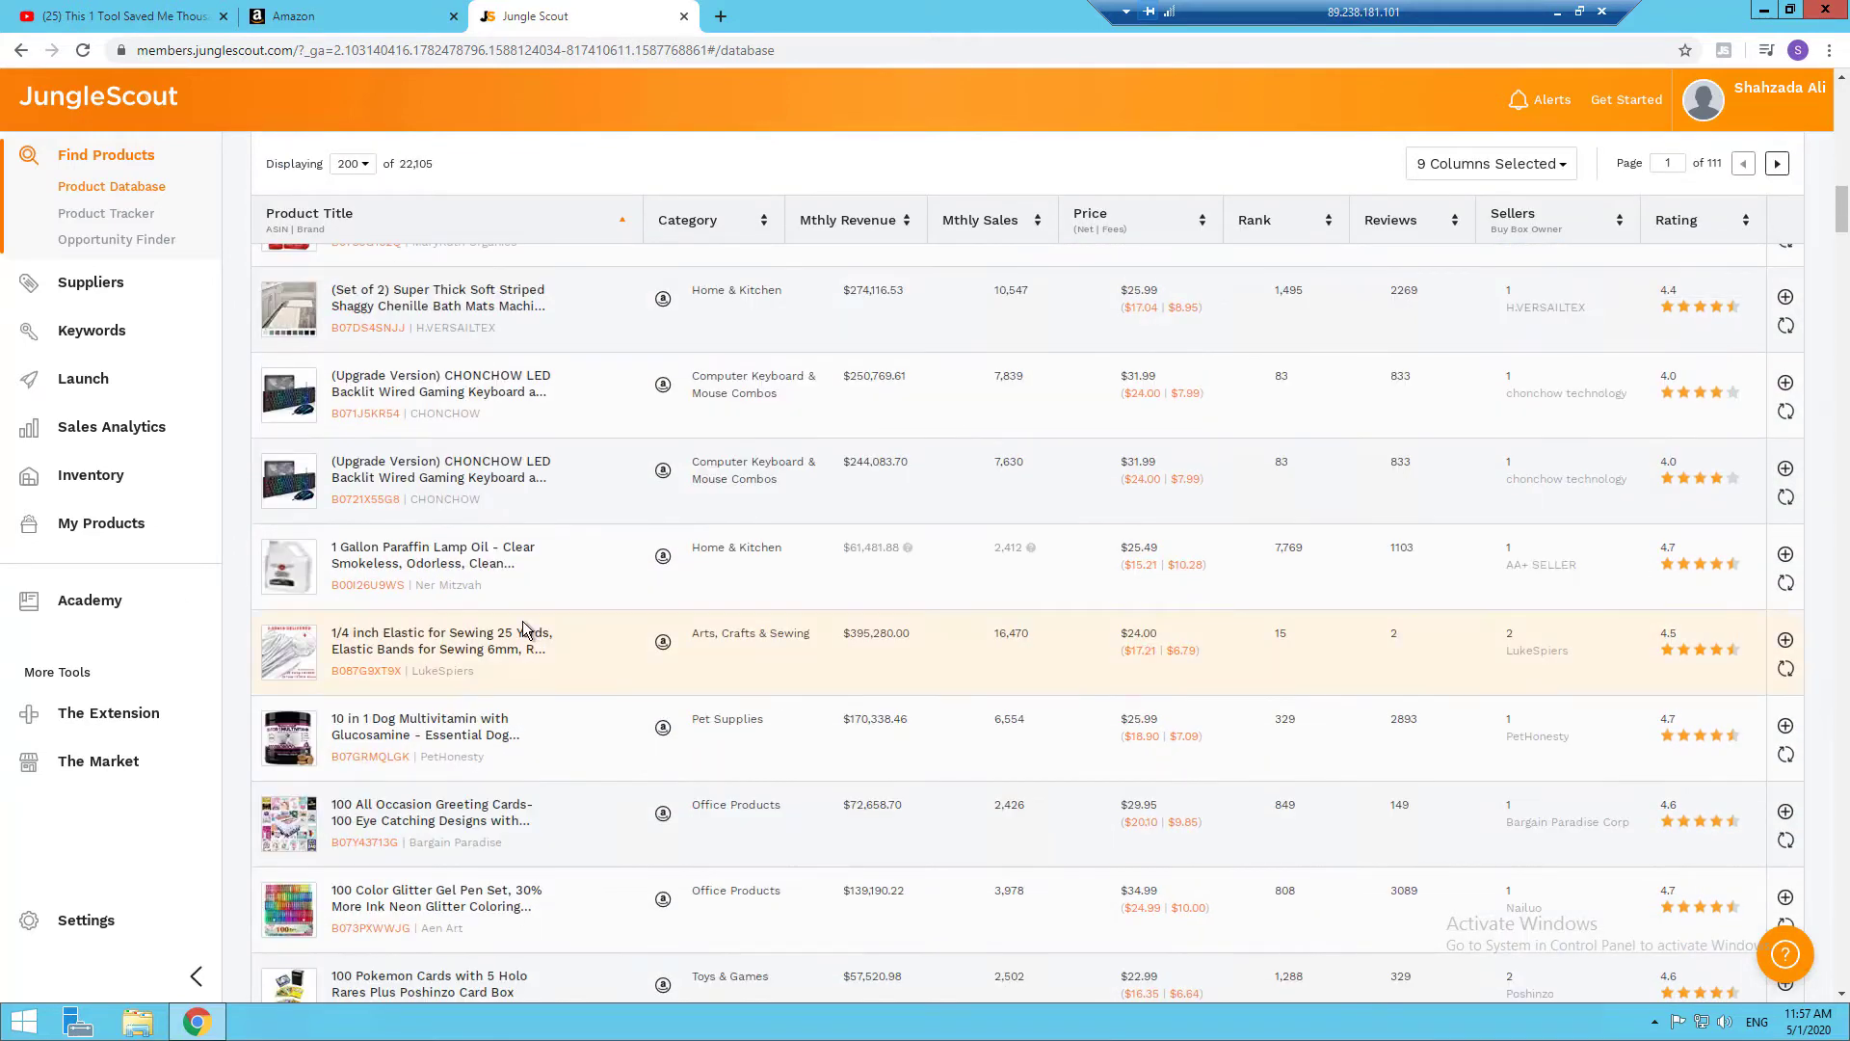
{"action": "mouse_move", "coordinate": [301, 648]}
{"action": "left_click", "coordinate": [664, 643]}
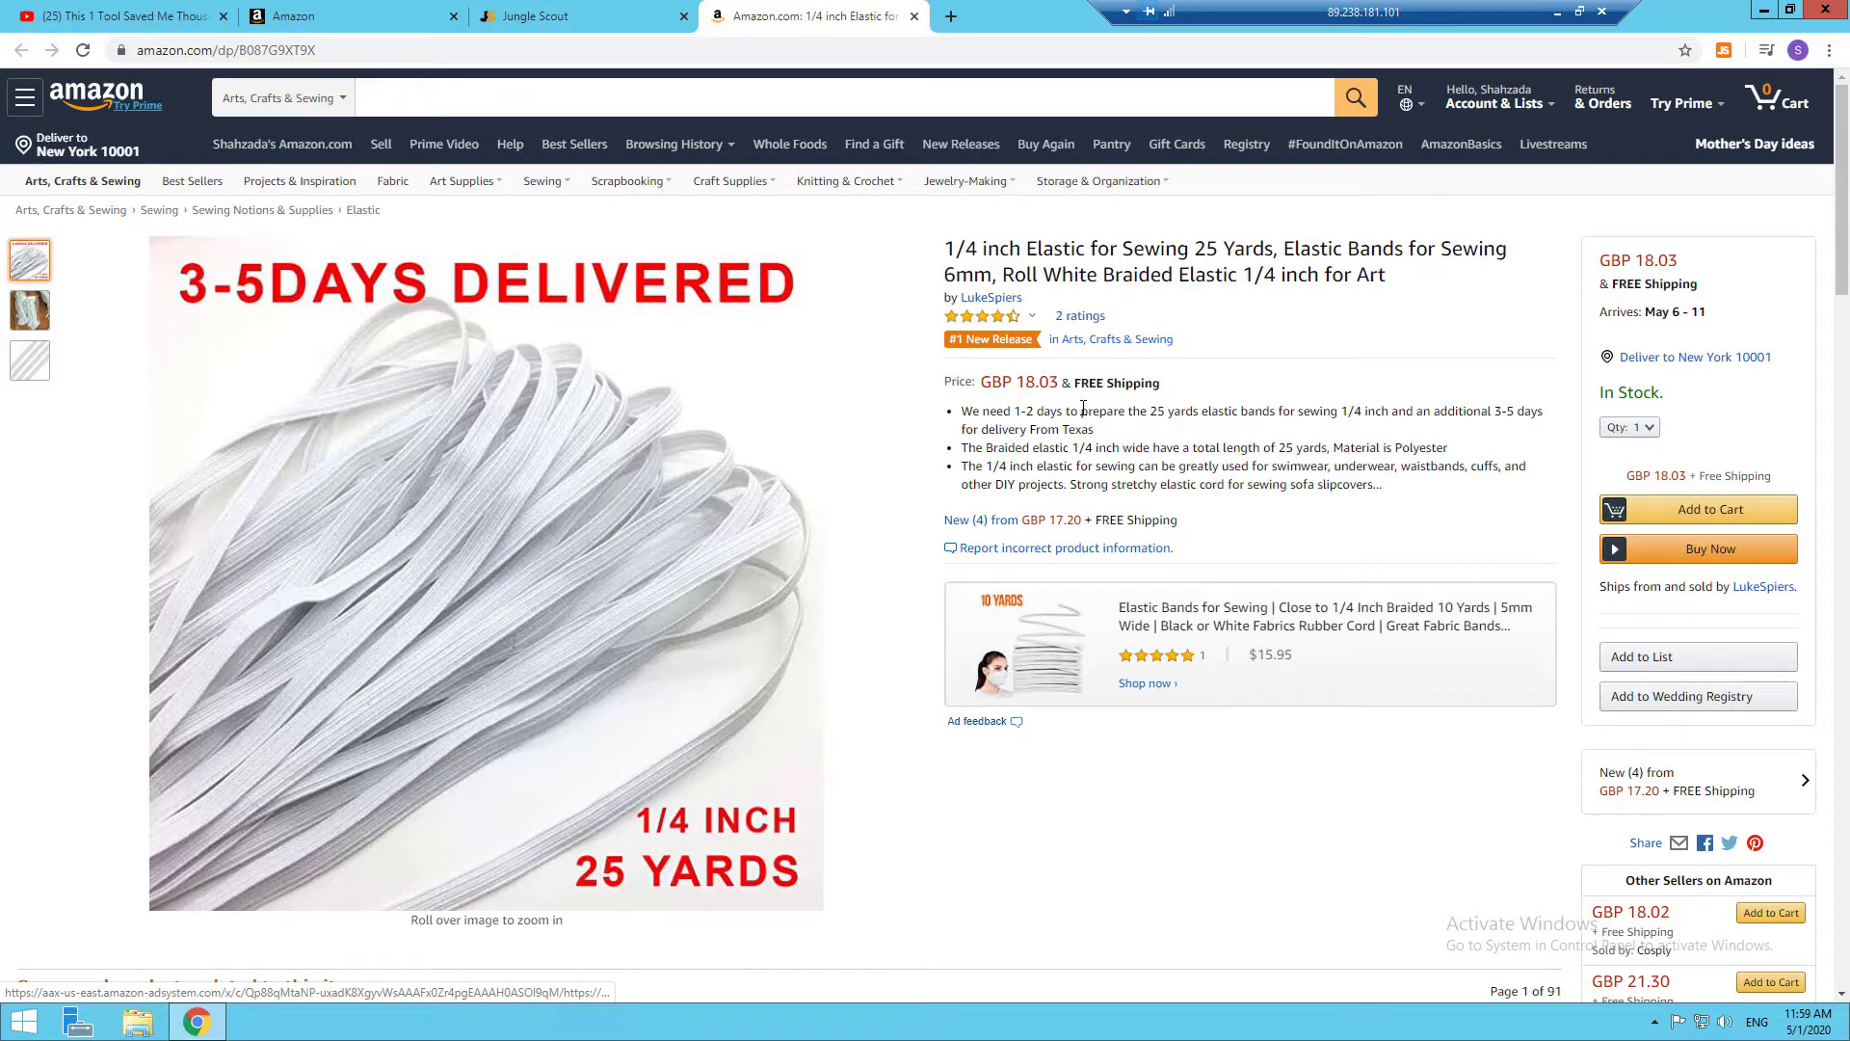
{"action": "scroll", "coordinate": [1081, 420], "scroll_direction": "down", "scroll_amount": 5}
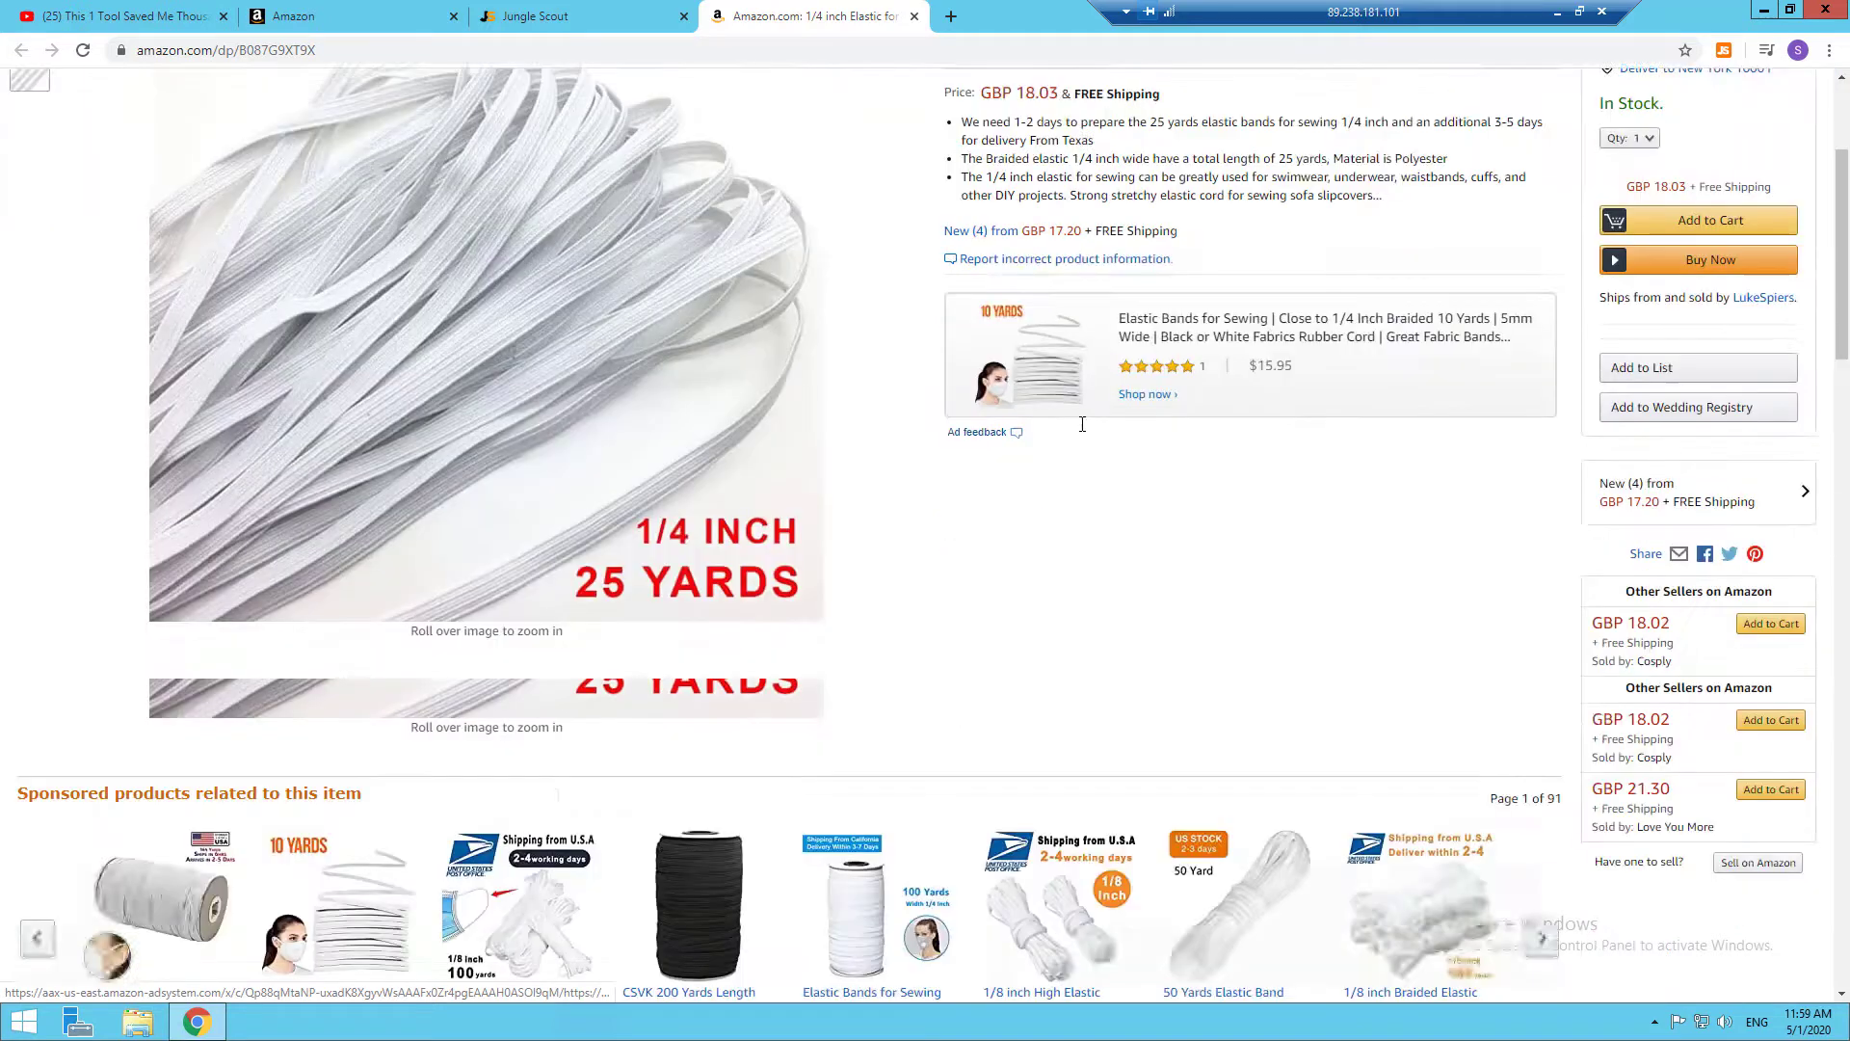
Examine the elastic listing's price, shipping details and the offers from other sellers on its Amazon page
{"action": "scroll", "coordinate": [1082, 428], "scroll_direction": "up", "scroll_amount": 5}
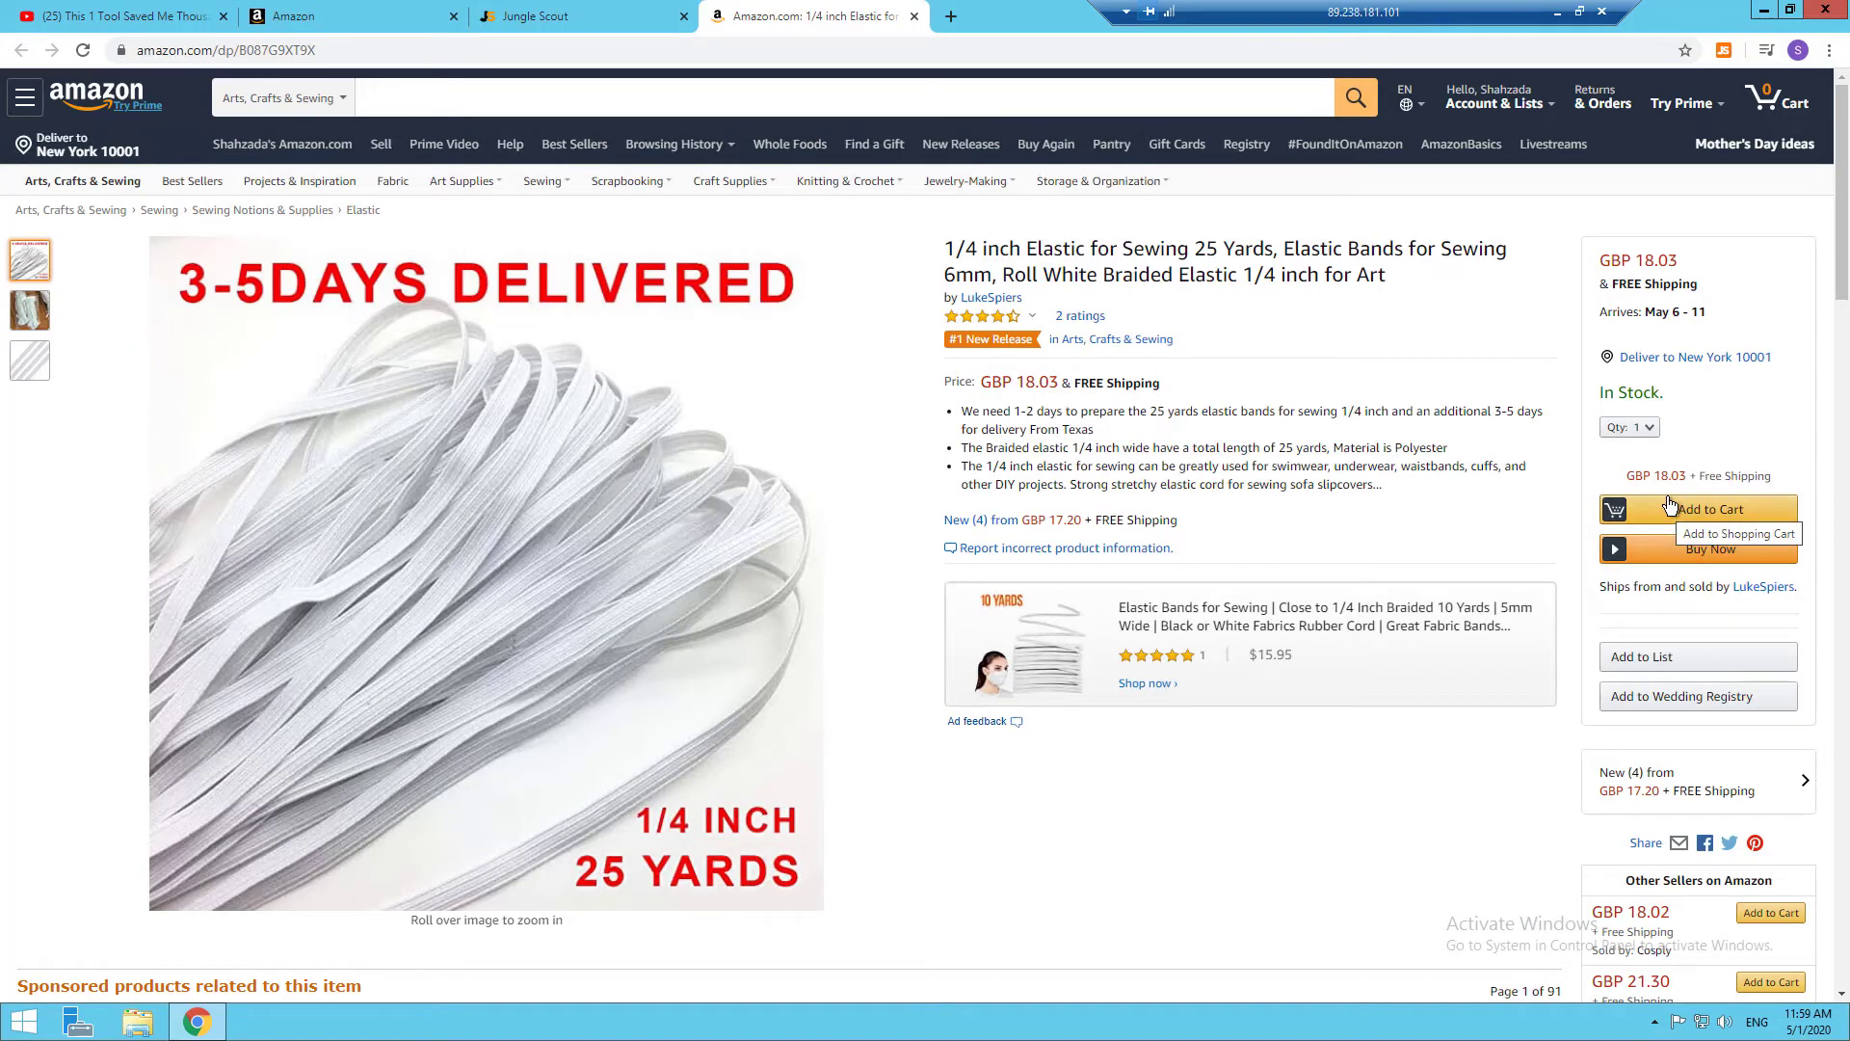
{"action": "mouse_move", "coordinate": [472, 414]}
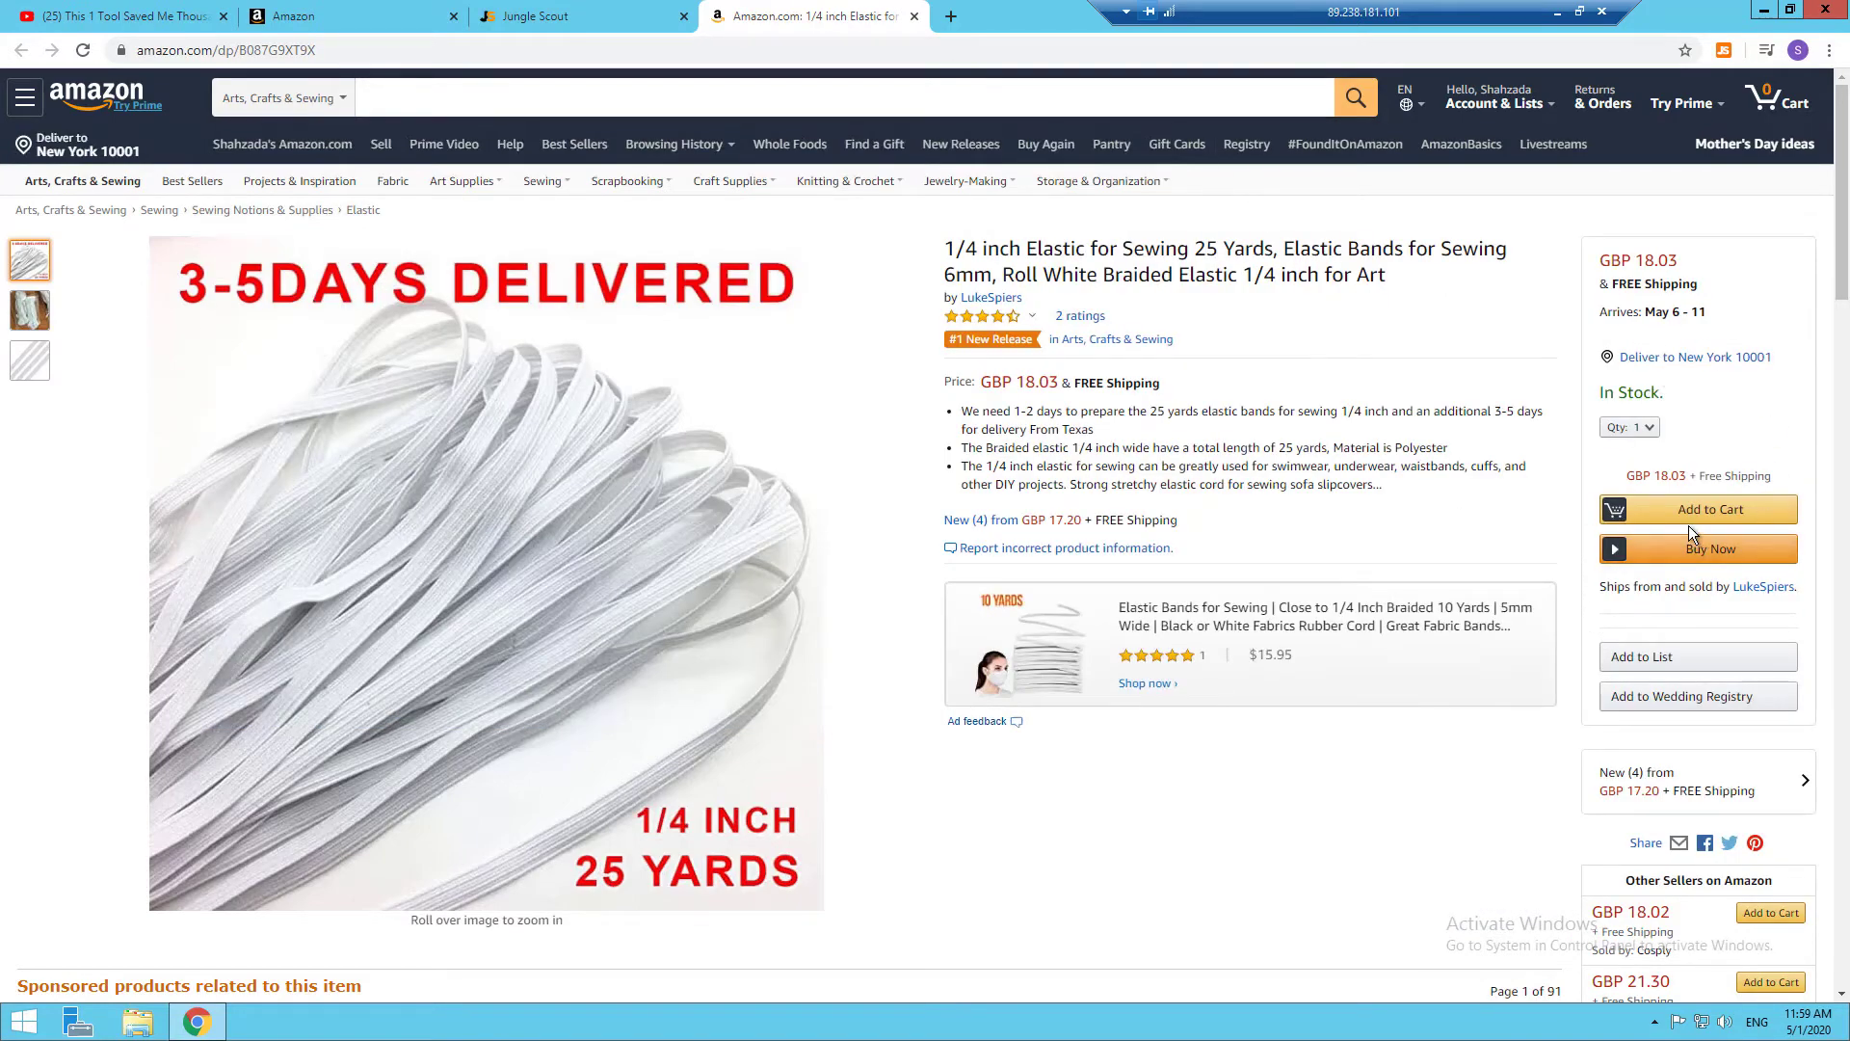
{"action": "scroll", "coordinate": [1688, 524], "scroll_direction": "down", "scroll_amount": 3}
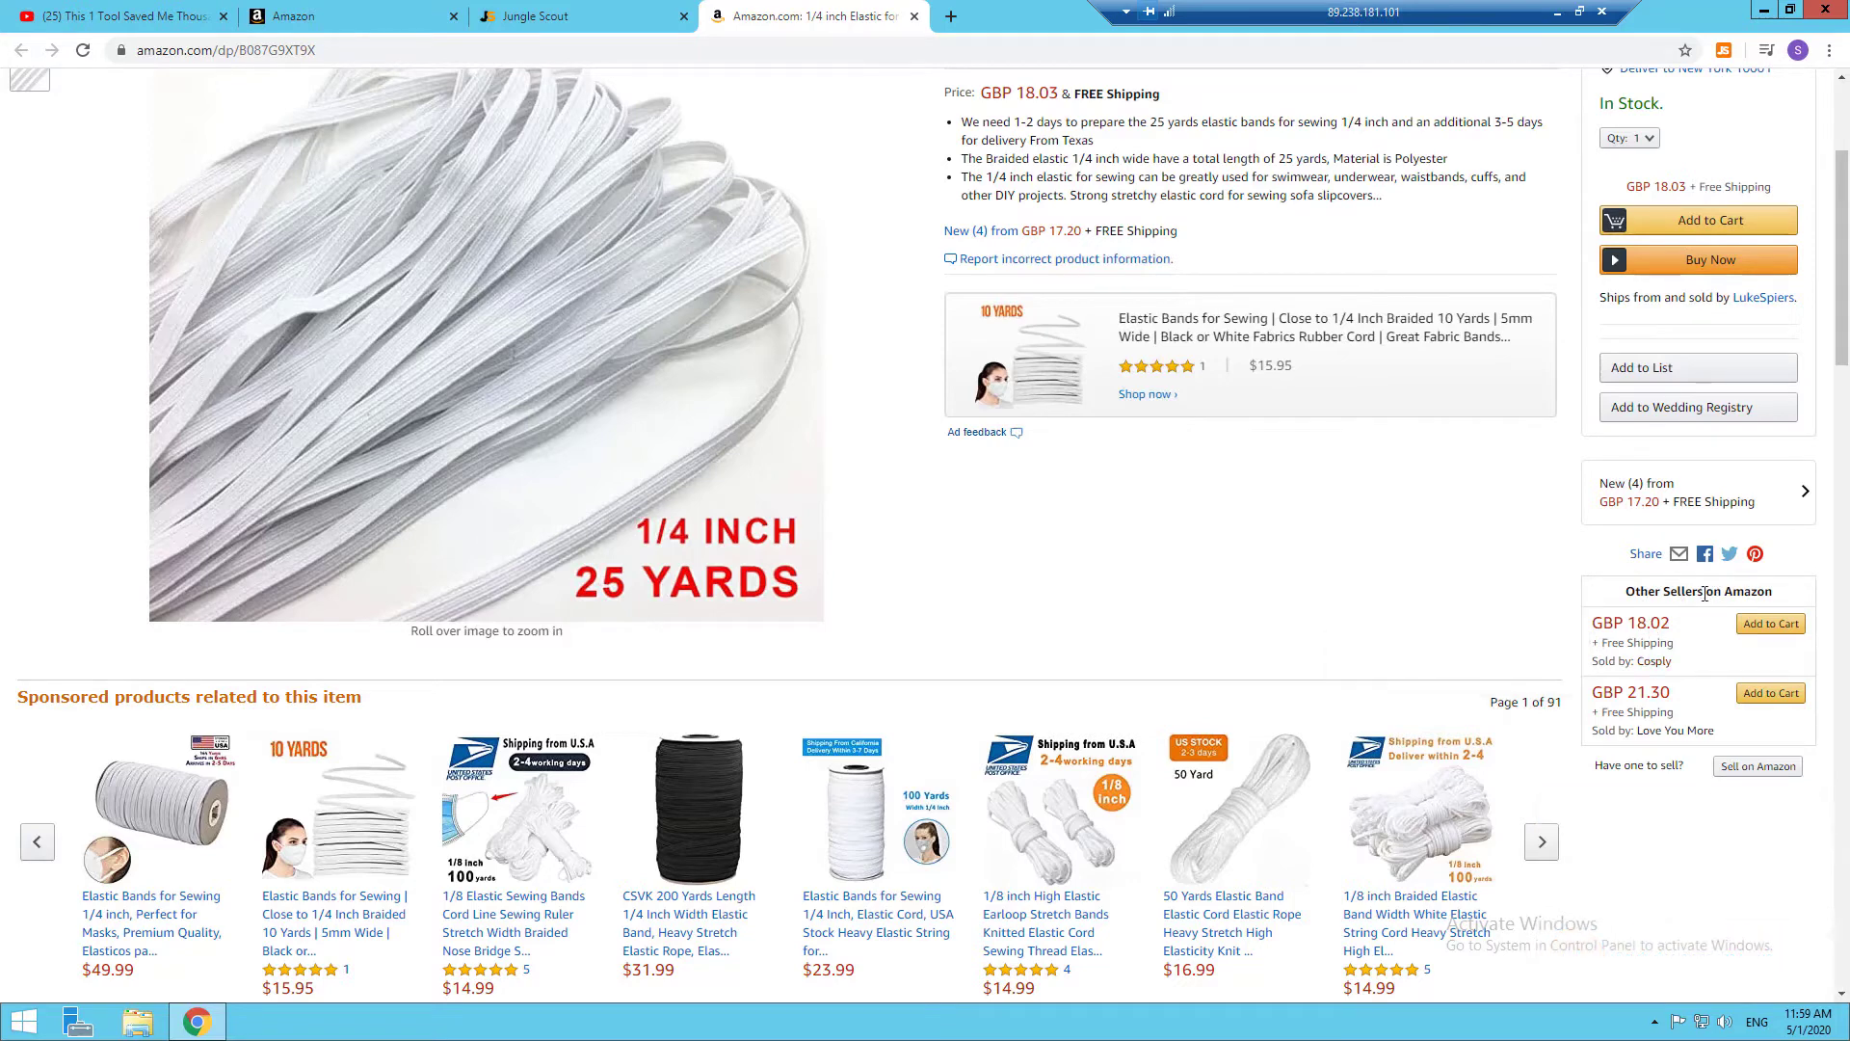
{"action": "mouse_move", "coordinate": [1643, 637]}
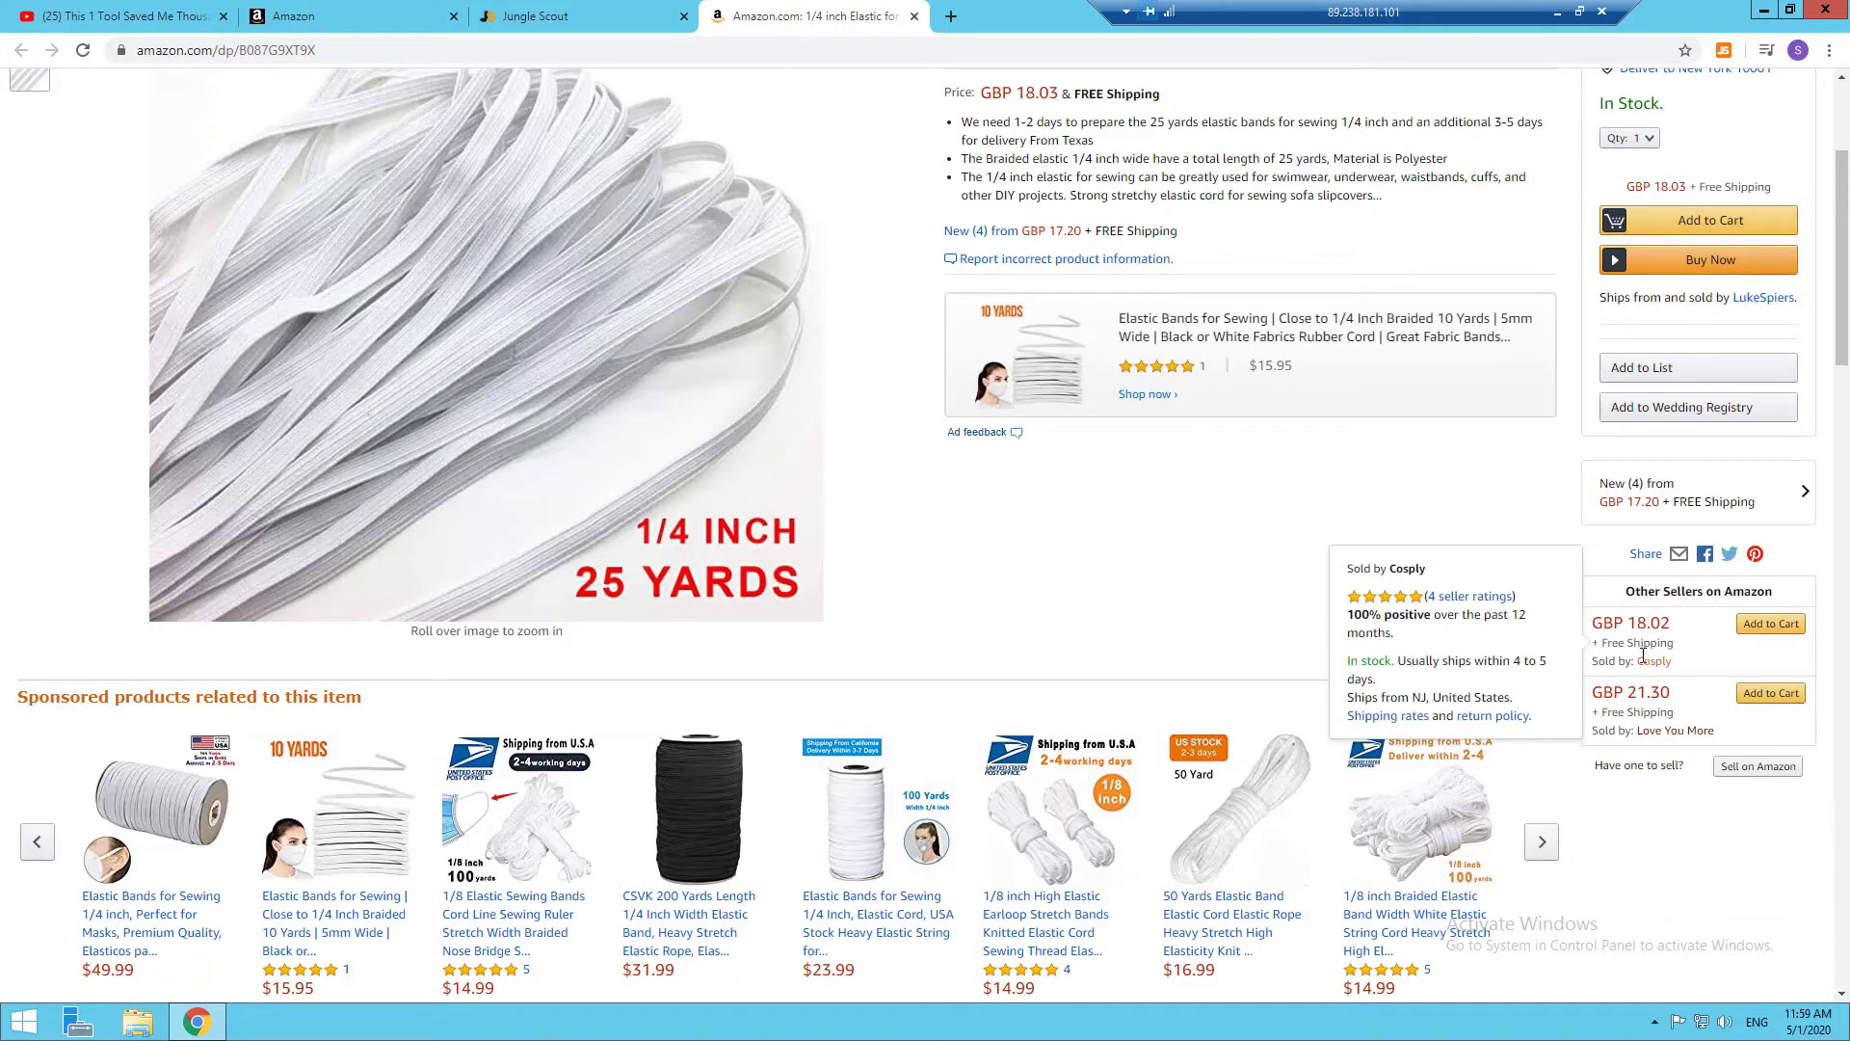
{"action": "mouse_move", "coordinate": [1645, 721]}
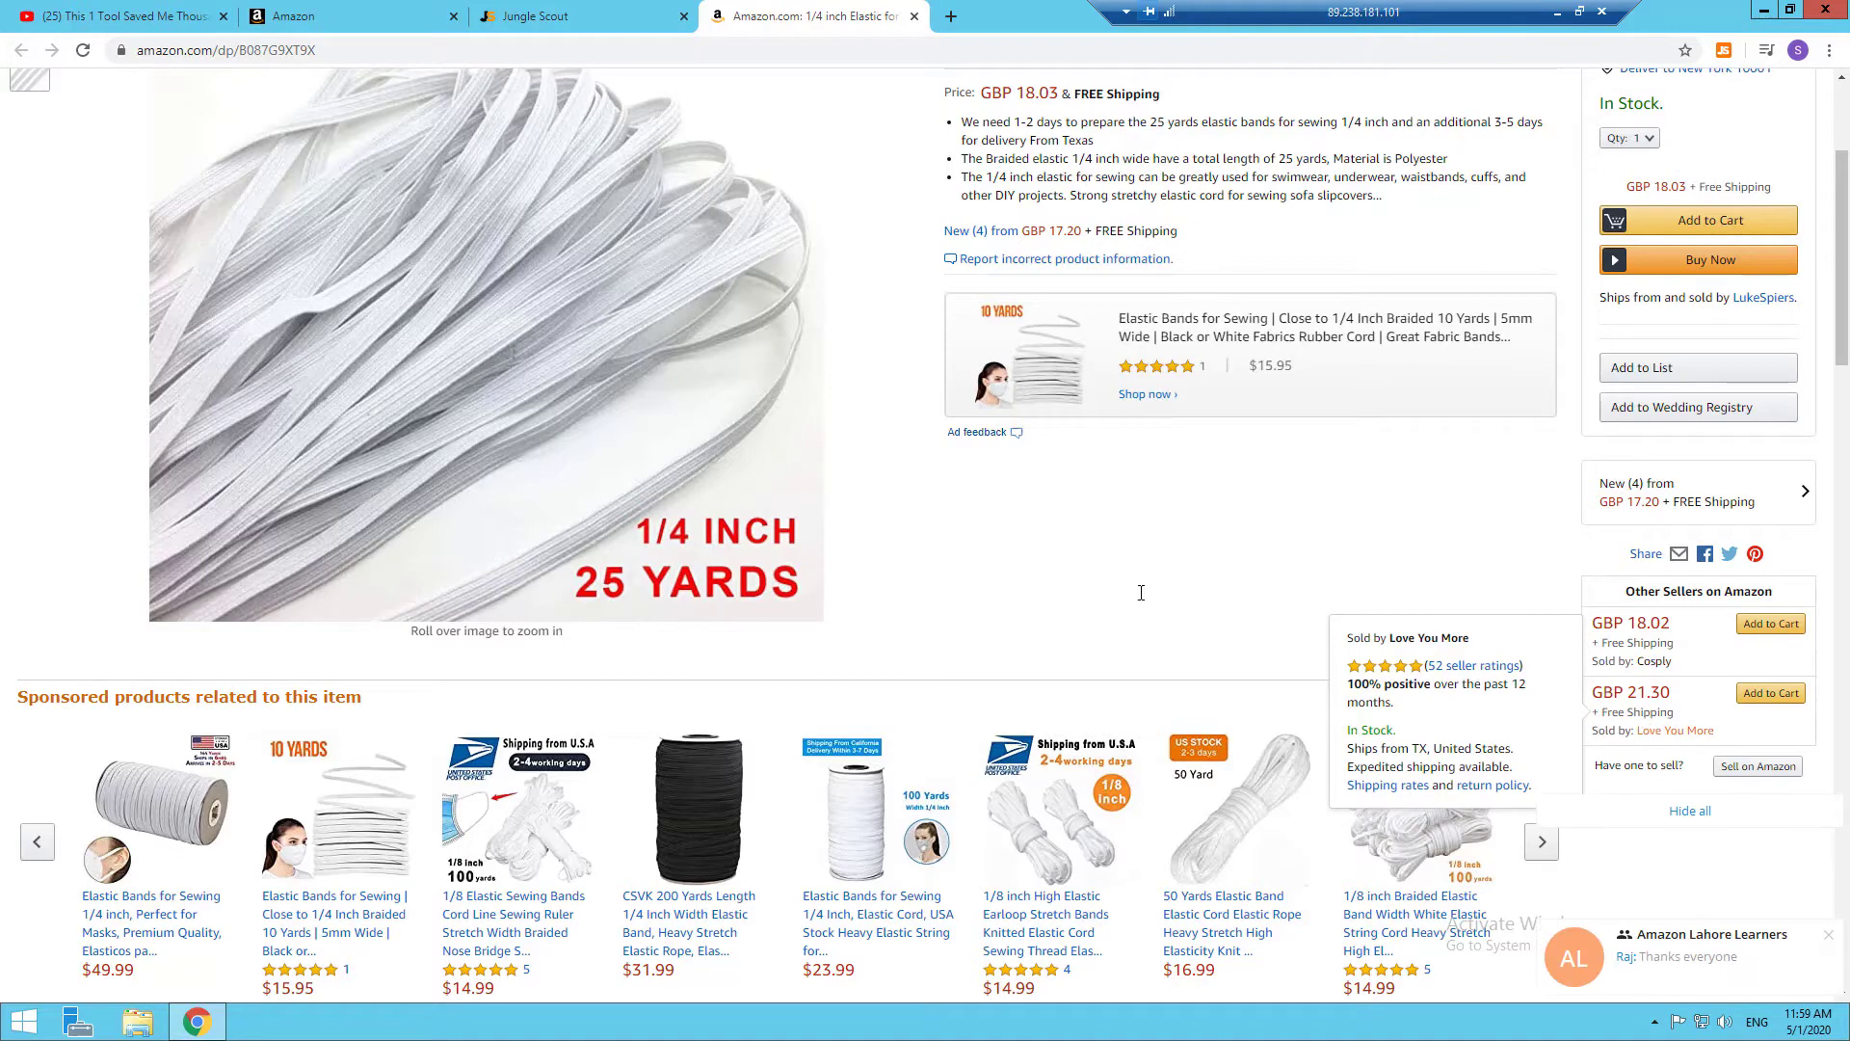
{"action": "scroll", "coordinate": [1154, 593], "scroll_direction": "up", "scroll_amount": 3}
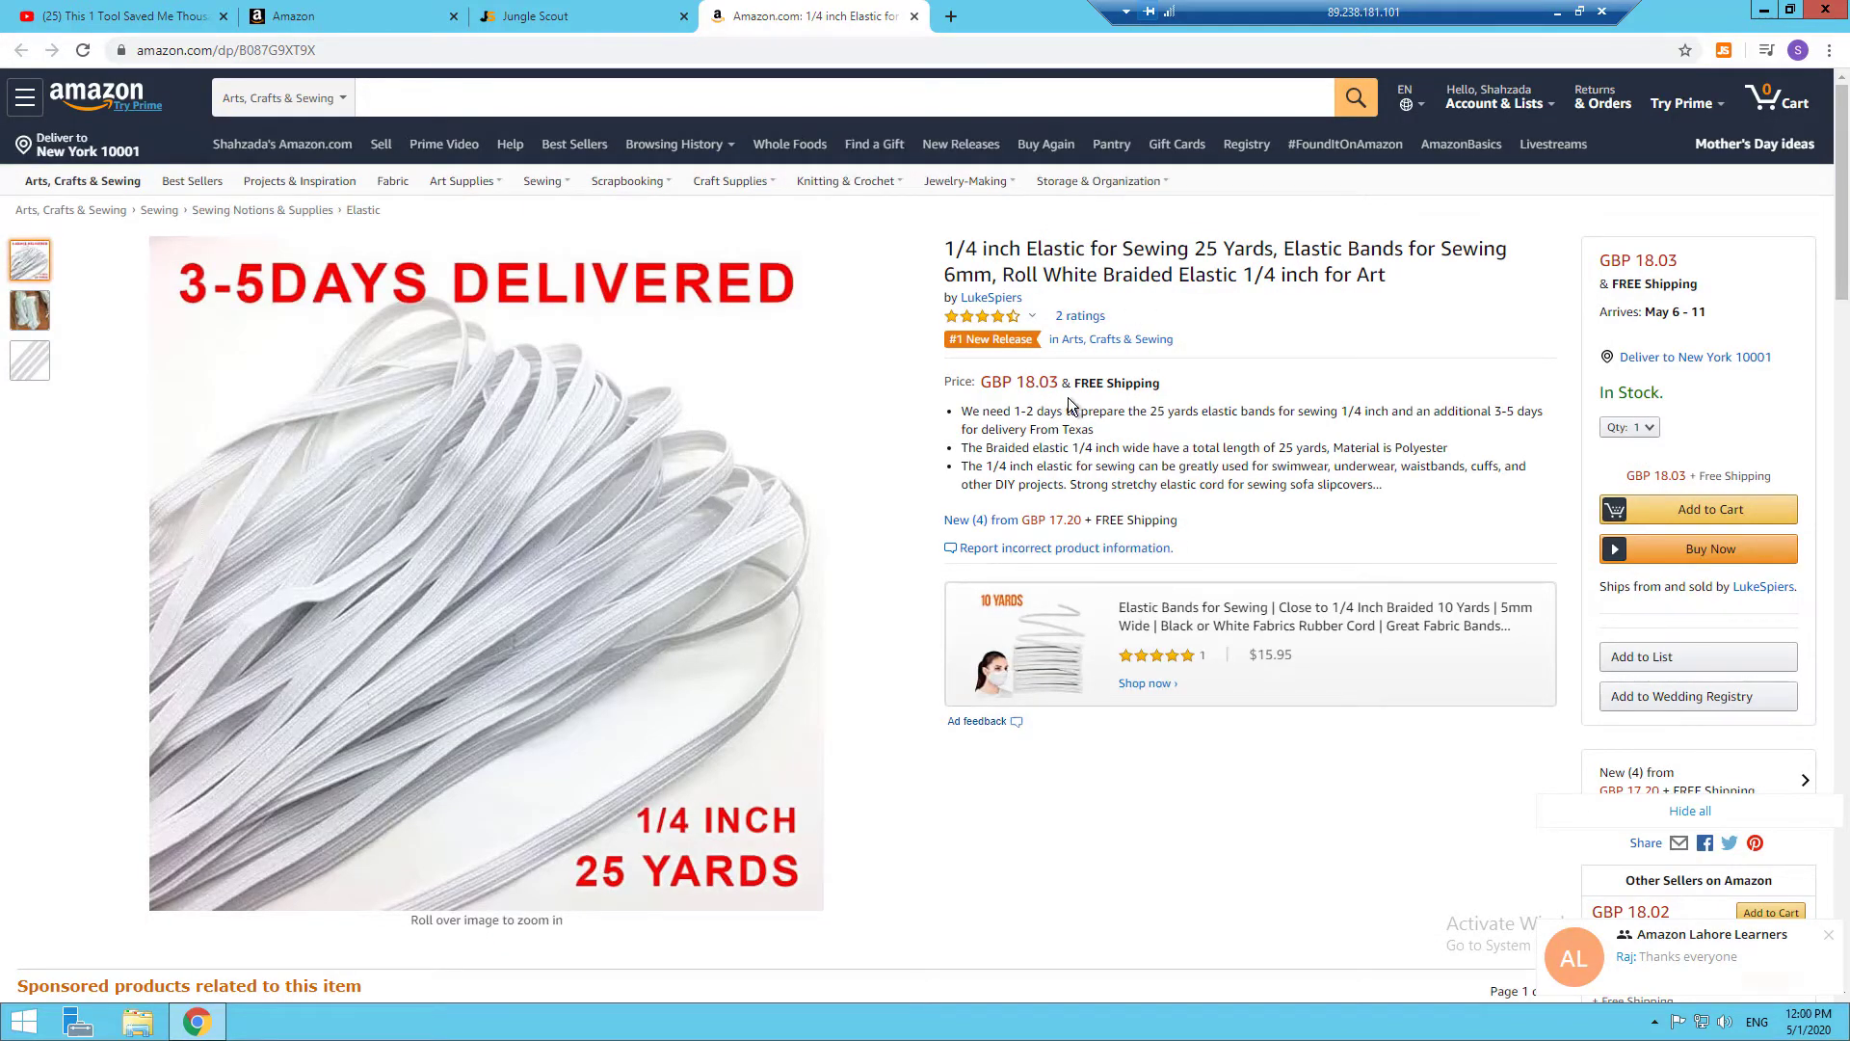
{"action": "scroll", "coordinate": [1069, 403], "scroll_direction": "down", "scroll_amount": 5}
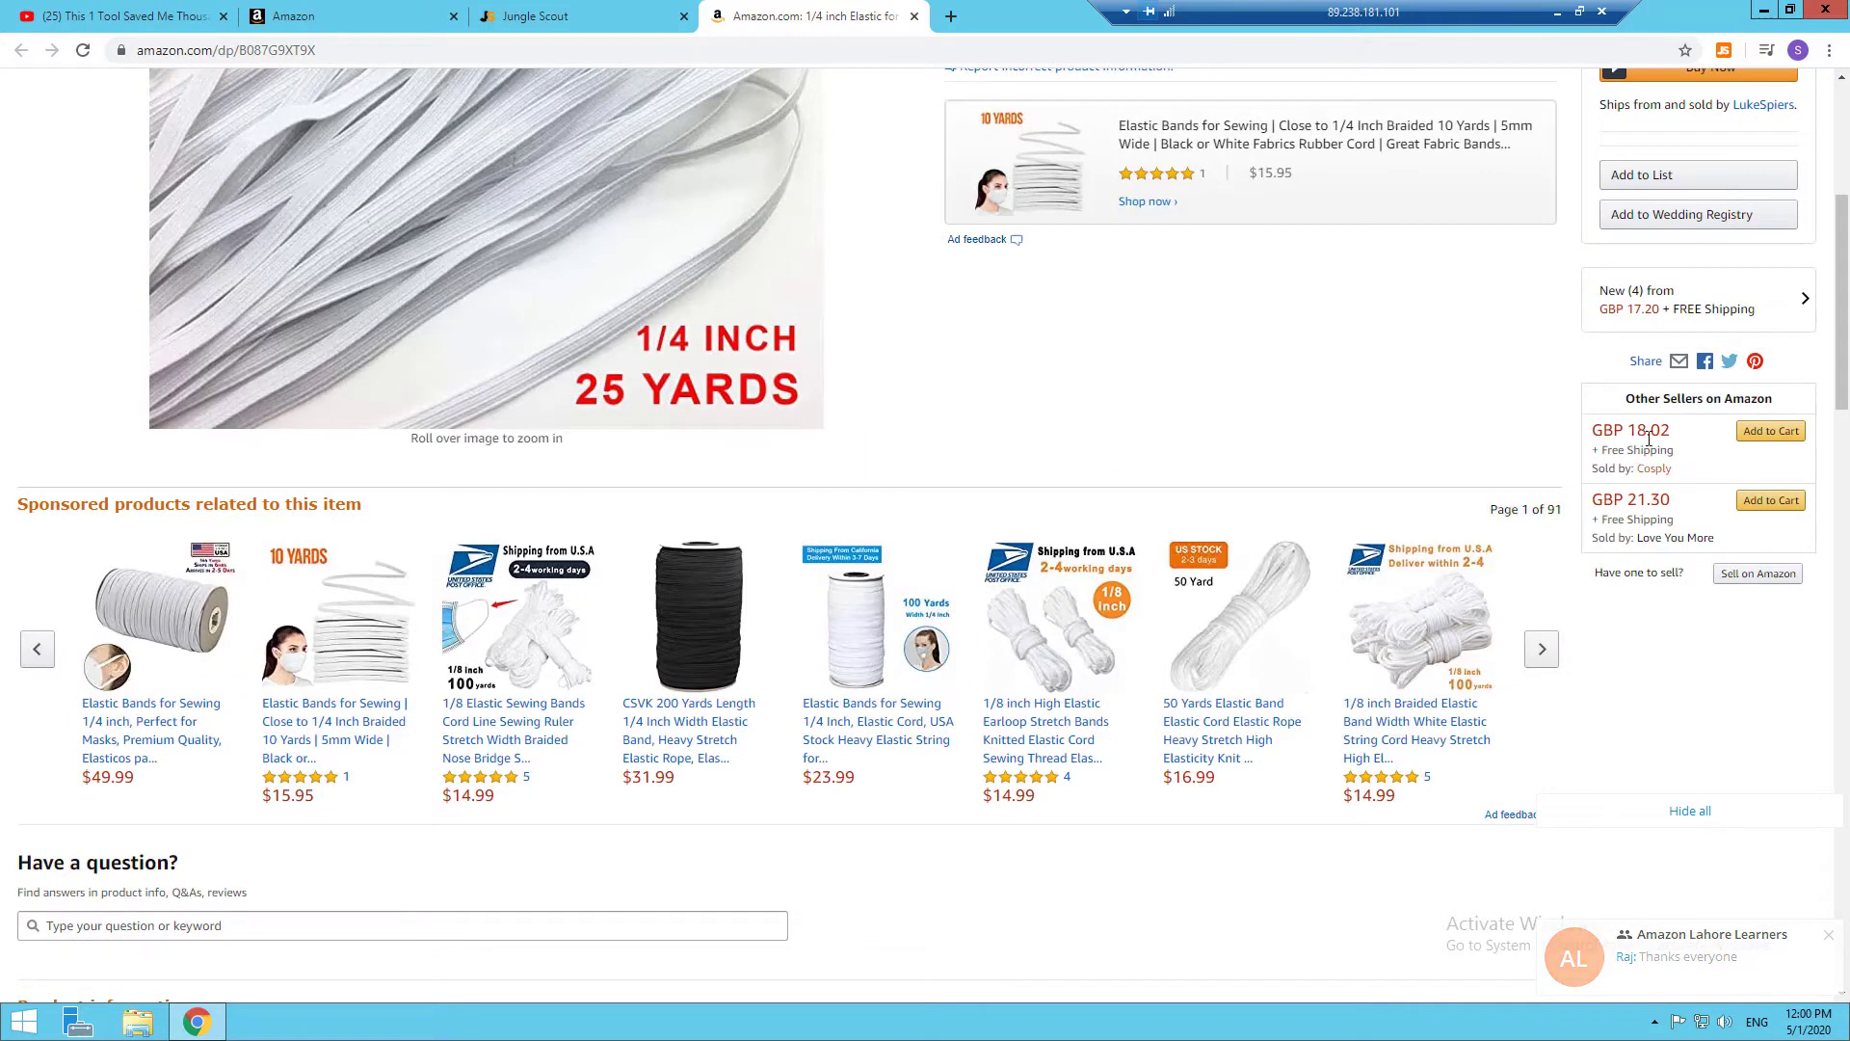
{"action": "mouse_move", "coordinate": [1657, 439]}
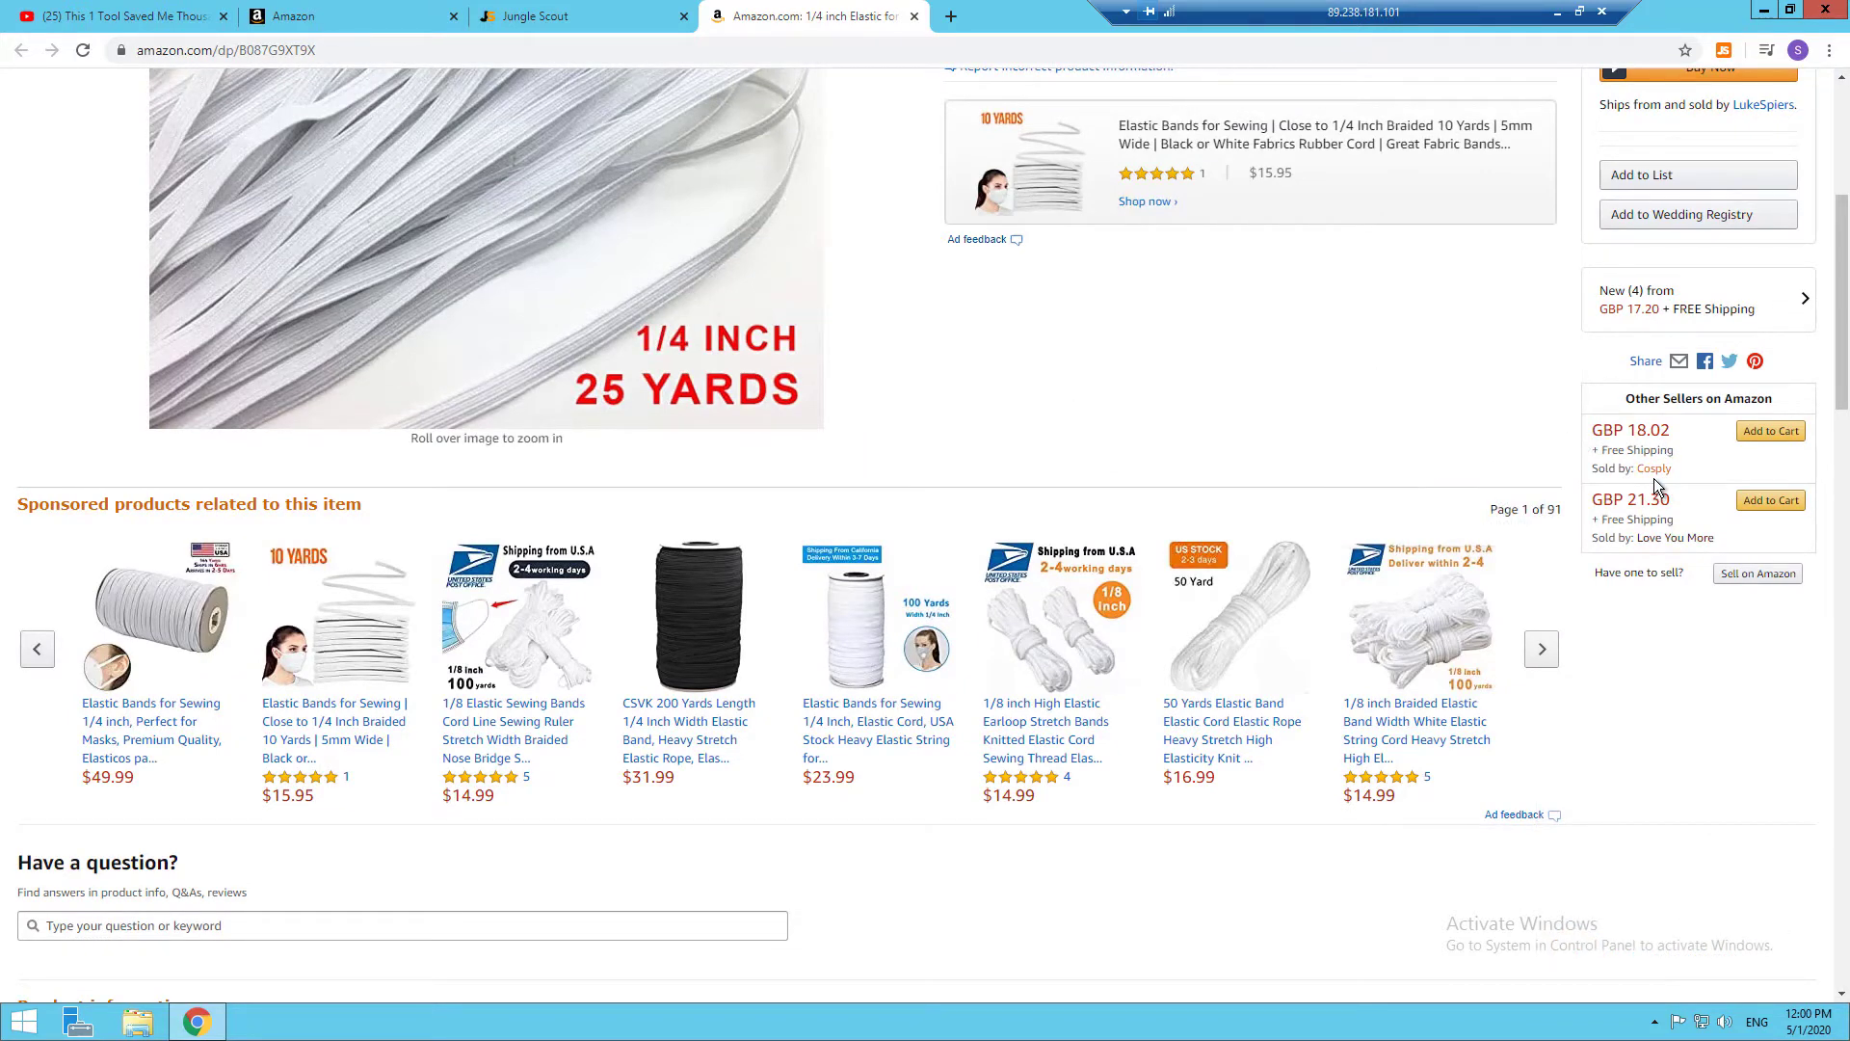
{"action": "mouse_move", "coordinate": [1686, 476]}
{"action": "scroll", "coordinate": [1707, 729], "scroll_direction": "up", "scroll_amount": 2}
{"action": "mouse_move", "coordinate": [1714, 638]}
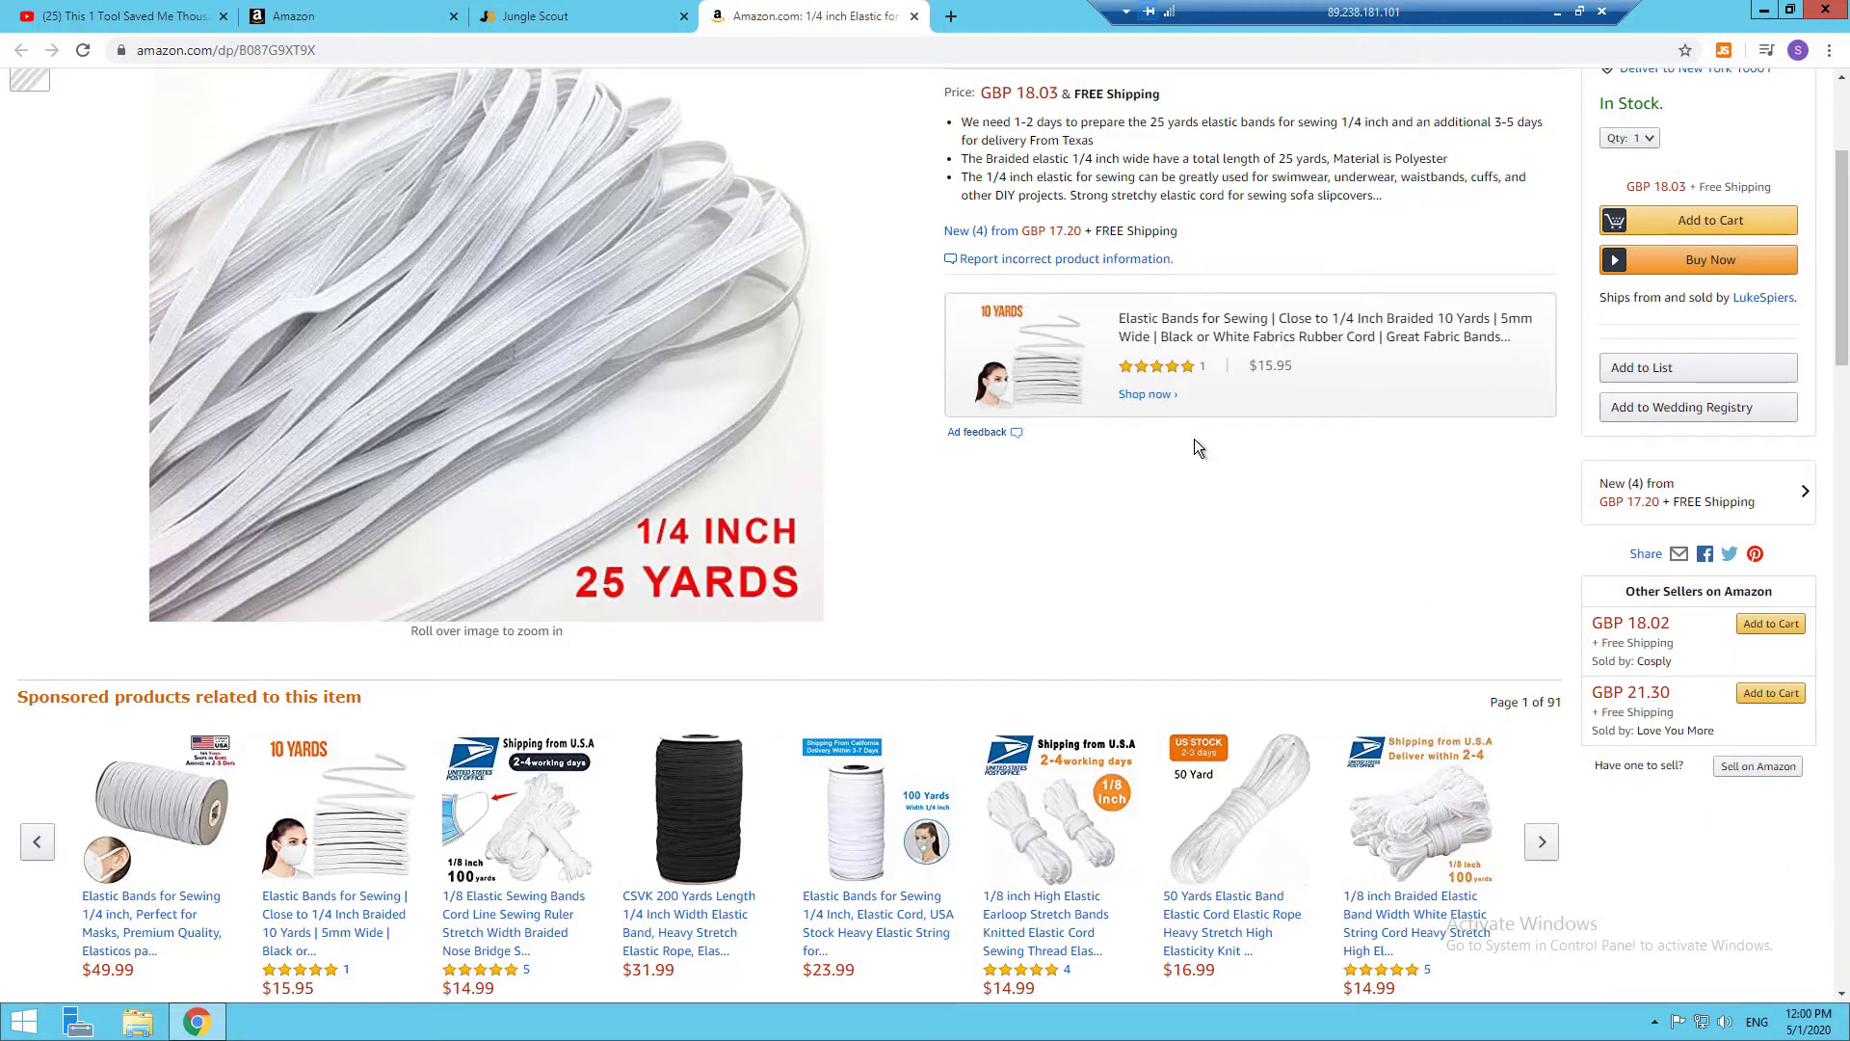
Check the elastic listing's monthly sales, rank and net estimates with the JungleScout browser extension, and close it
{"action": "mouse_move", "coordinate": [593, 308]}
{"action": "scroll", "coordinate": [1027, 580], "scroll_direction": "up", "scroll_amount": 3}
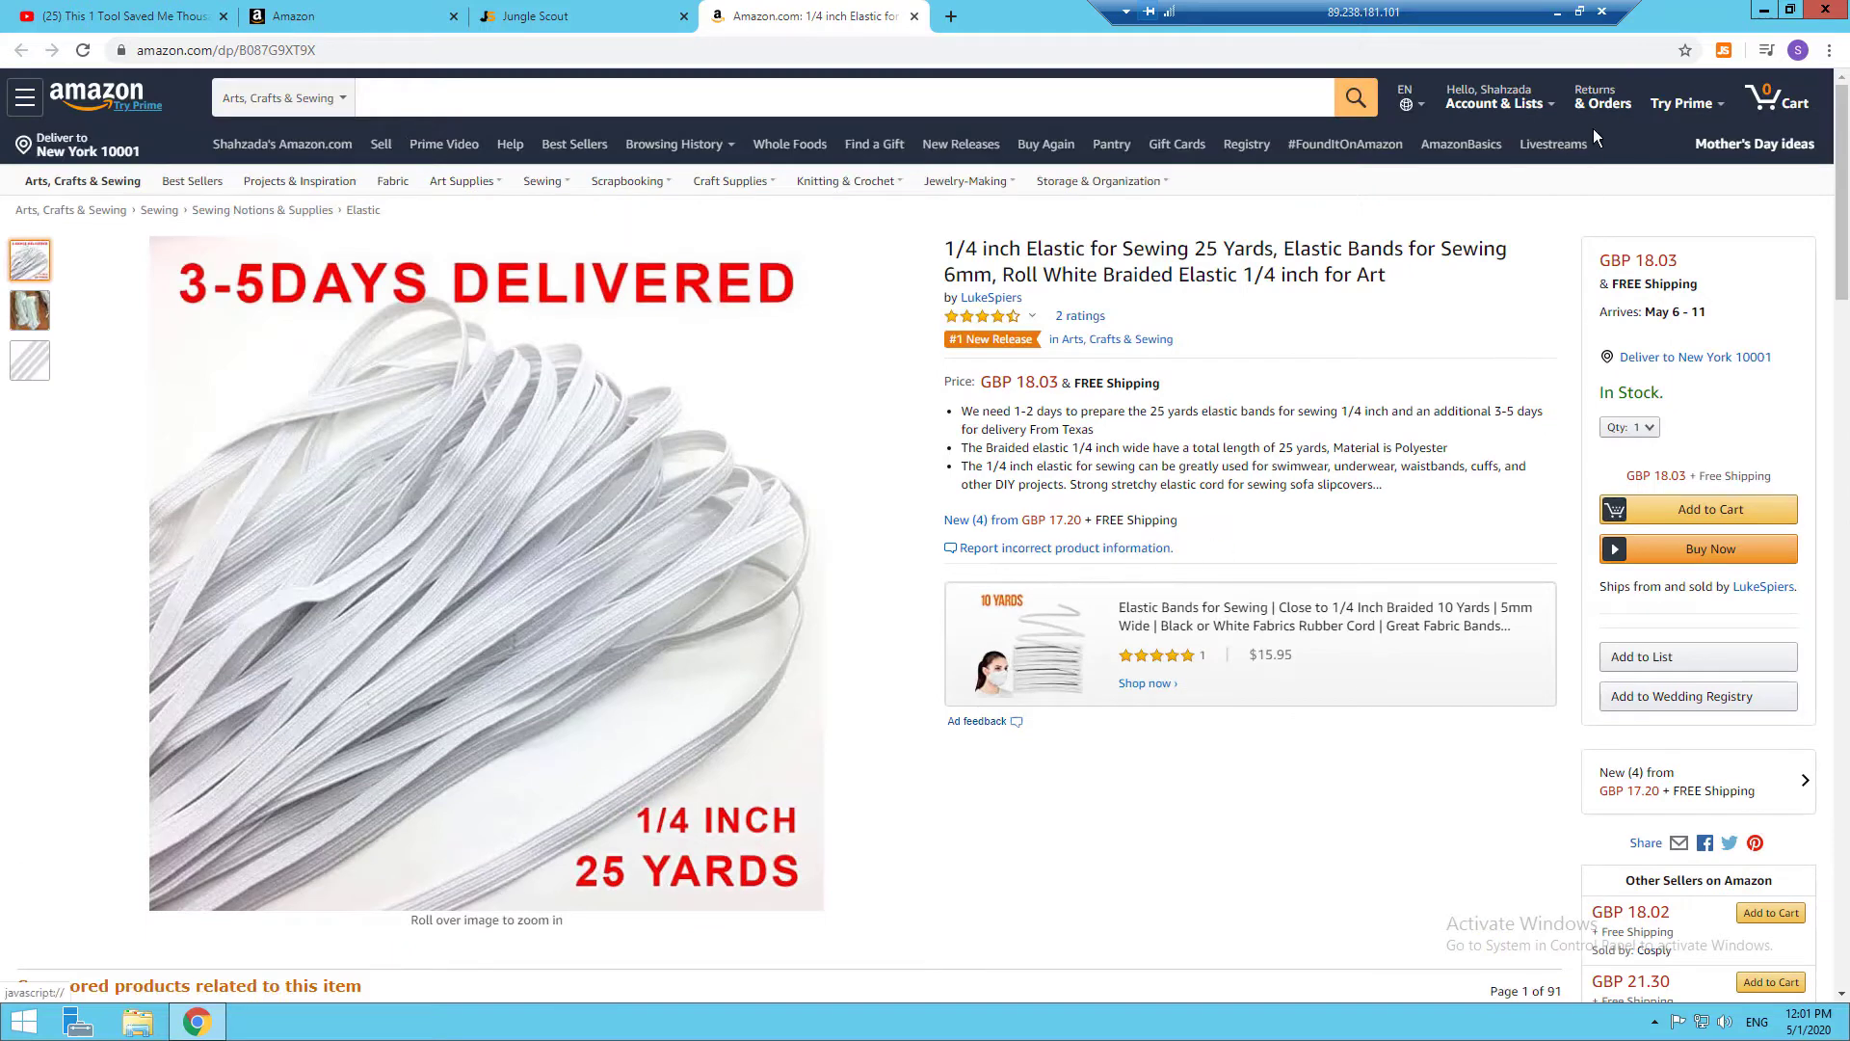
{"action": "left_click", "coordinate": [1724, 51]}
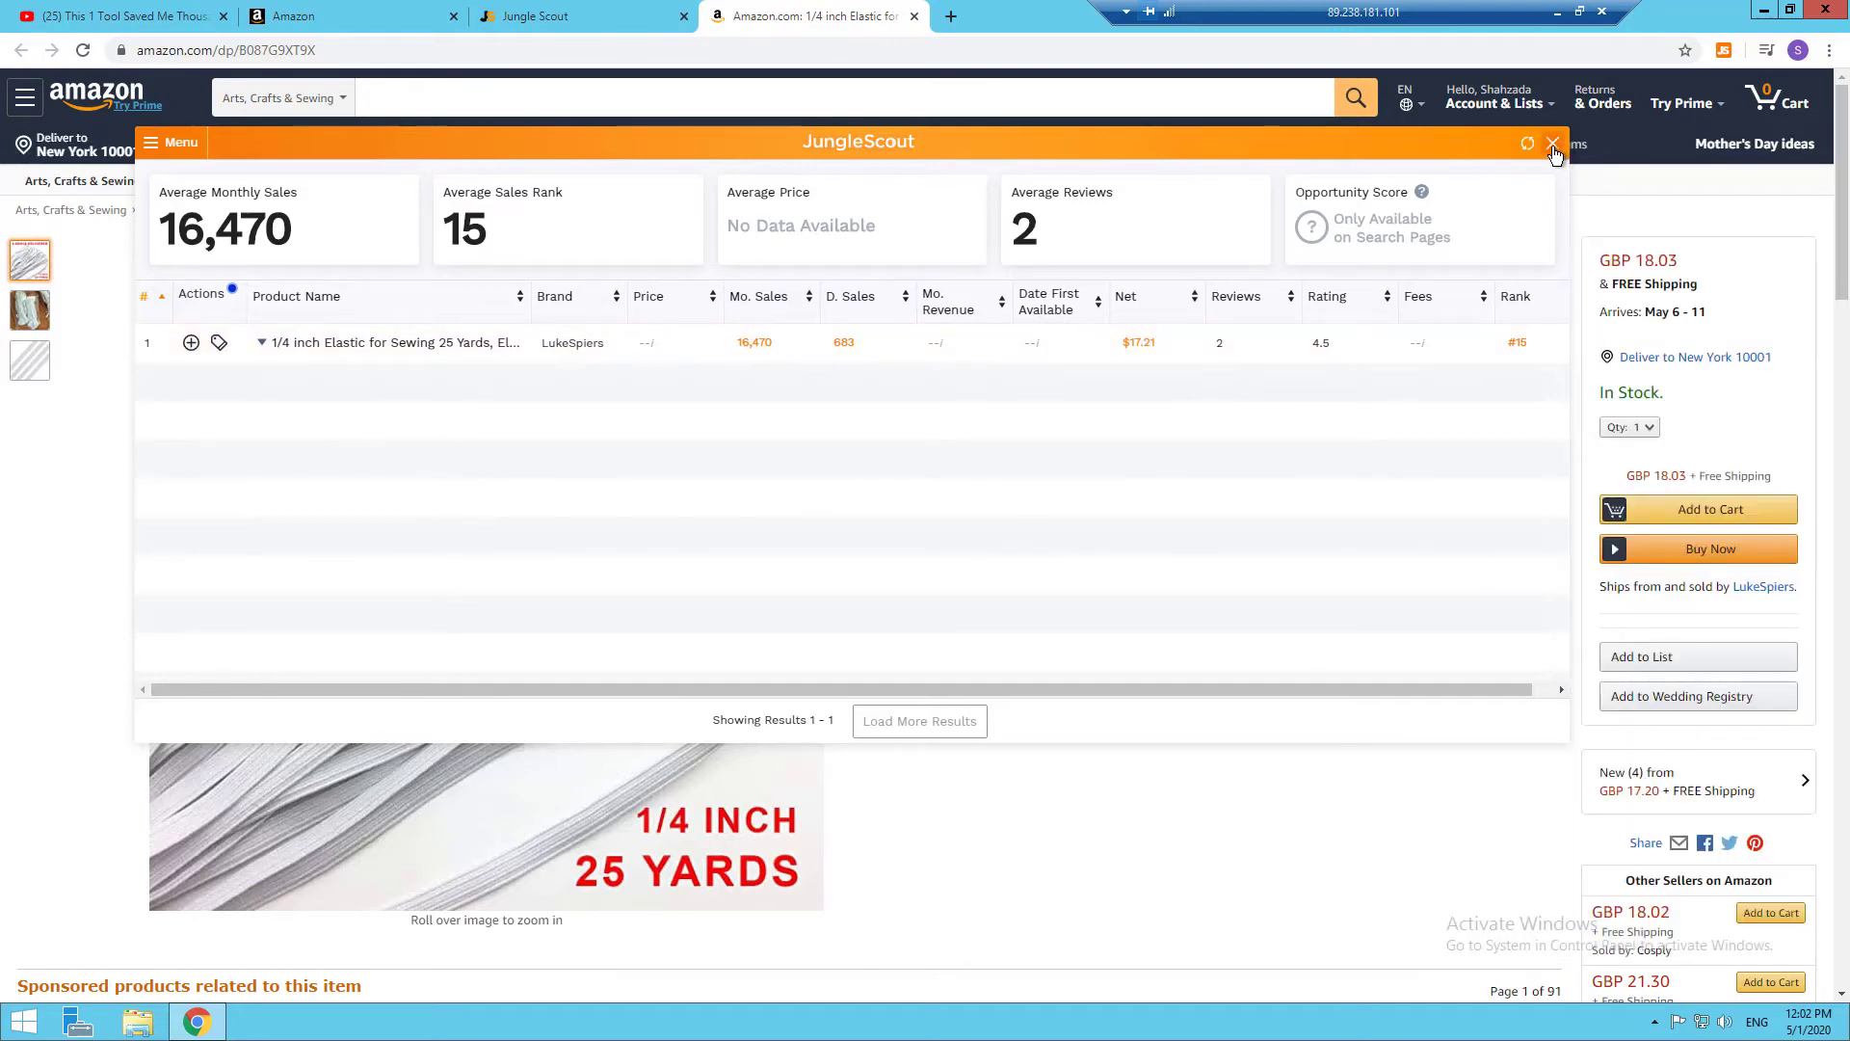
{"action": "left_click", "coordinate": [1552, 144]}
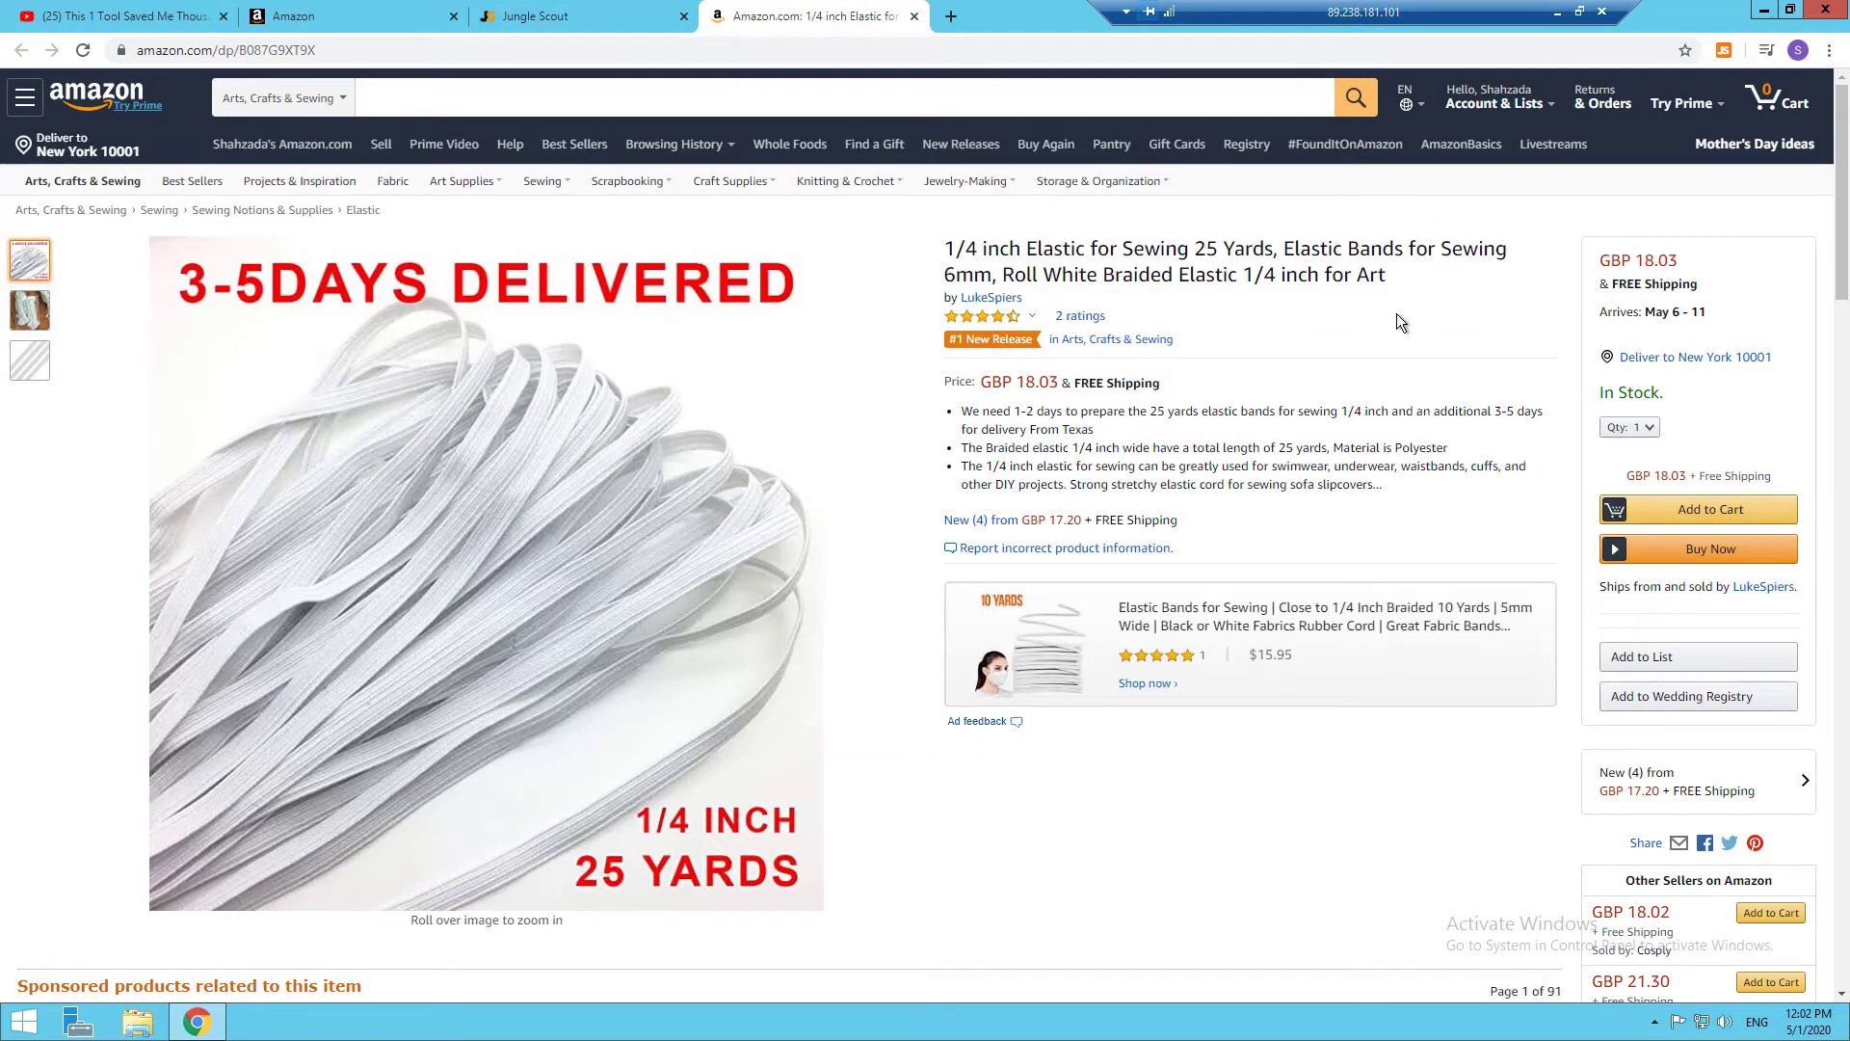
In the Jungle Scout web app, view the Product Tracker and open the Opportunity Finder for the United States marketplace
{"action": "left_click", "coordinate": [539, 15]}
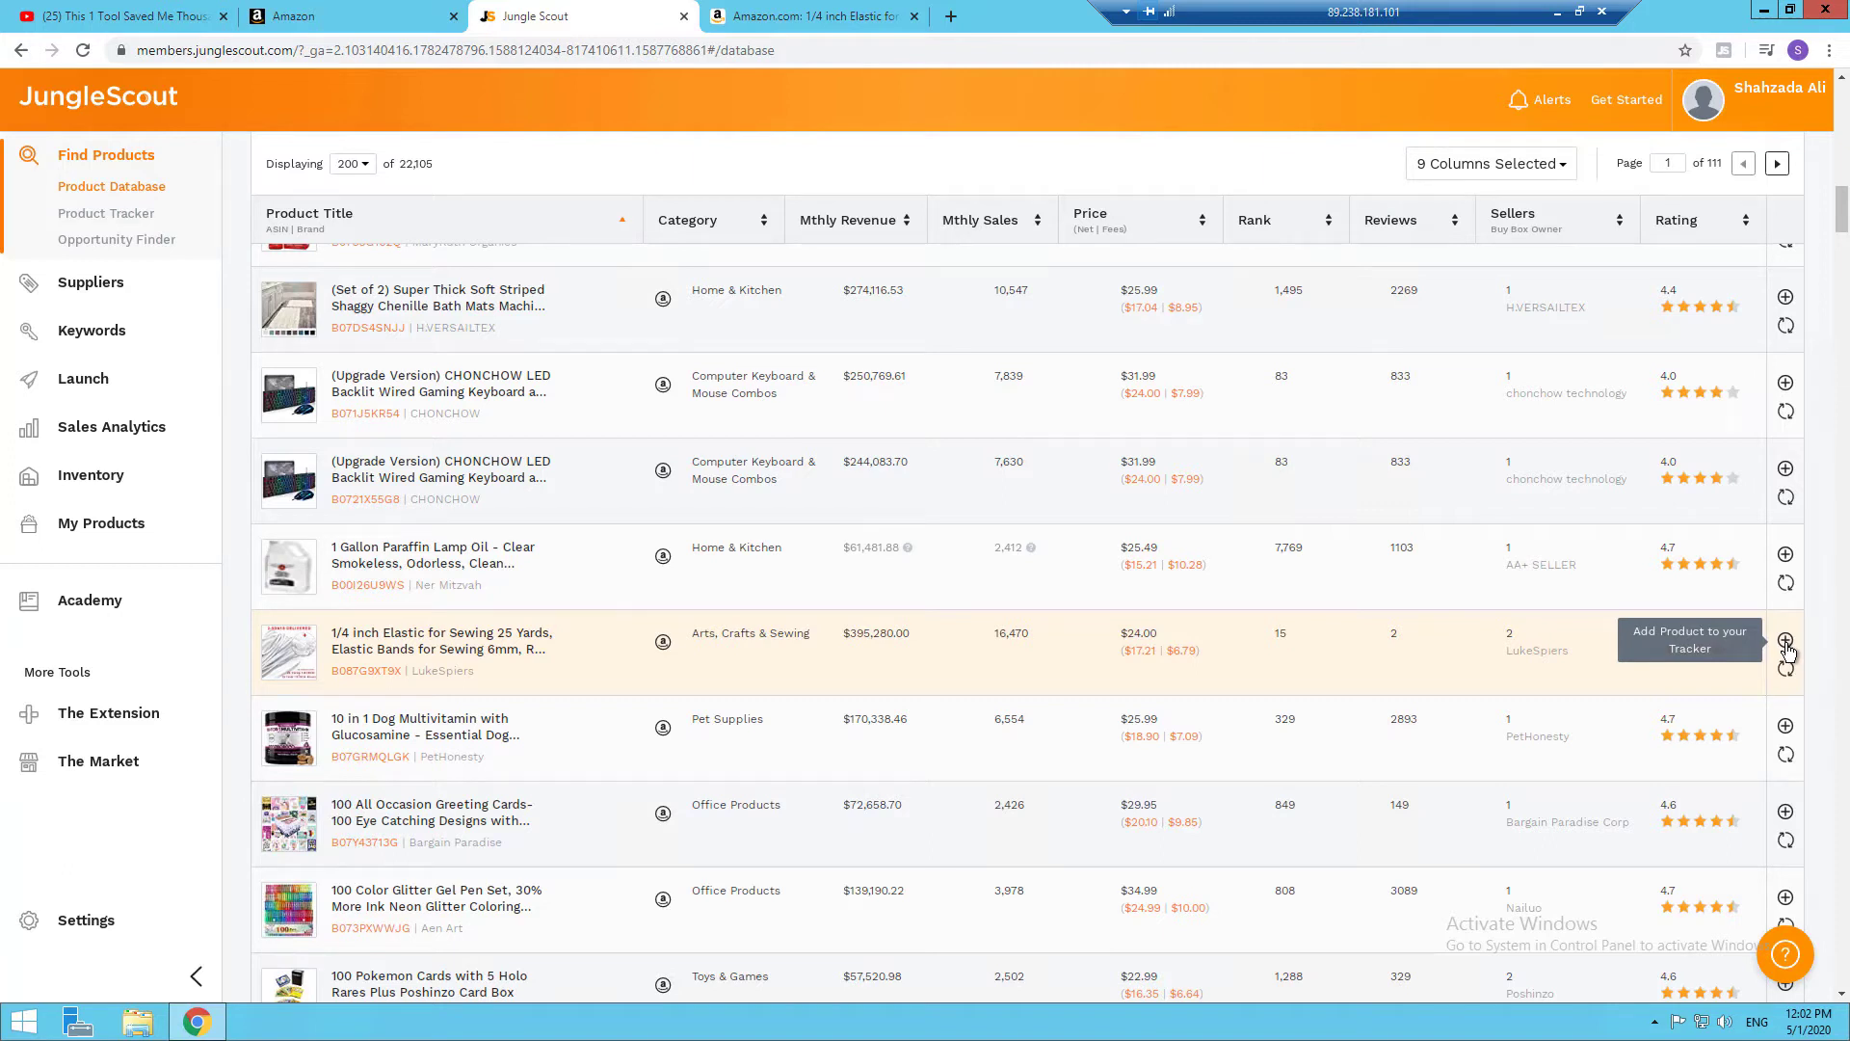
{"action": "left_click", "coordinate": [125, 217]}
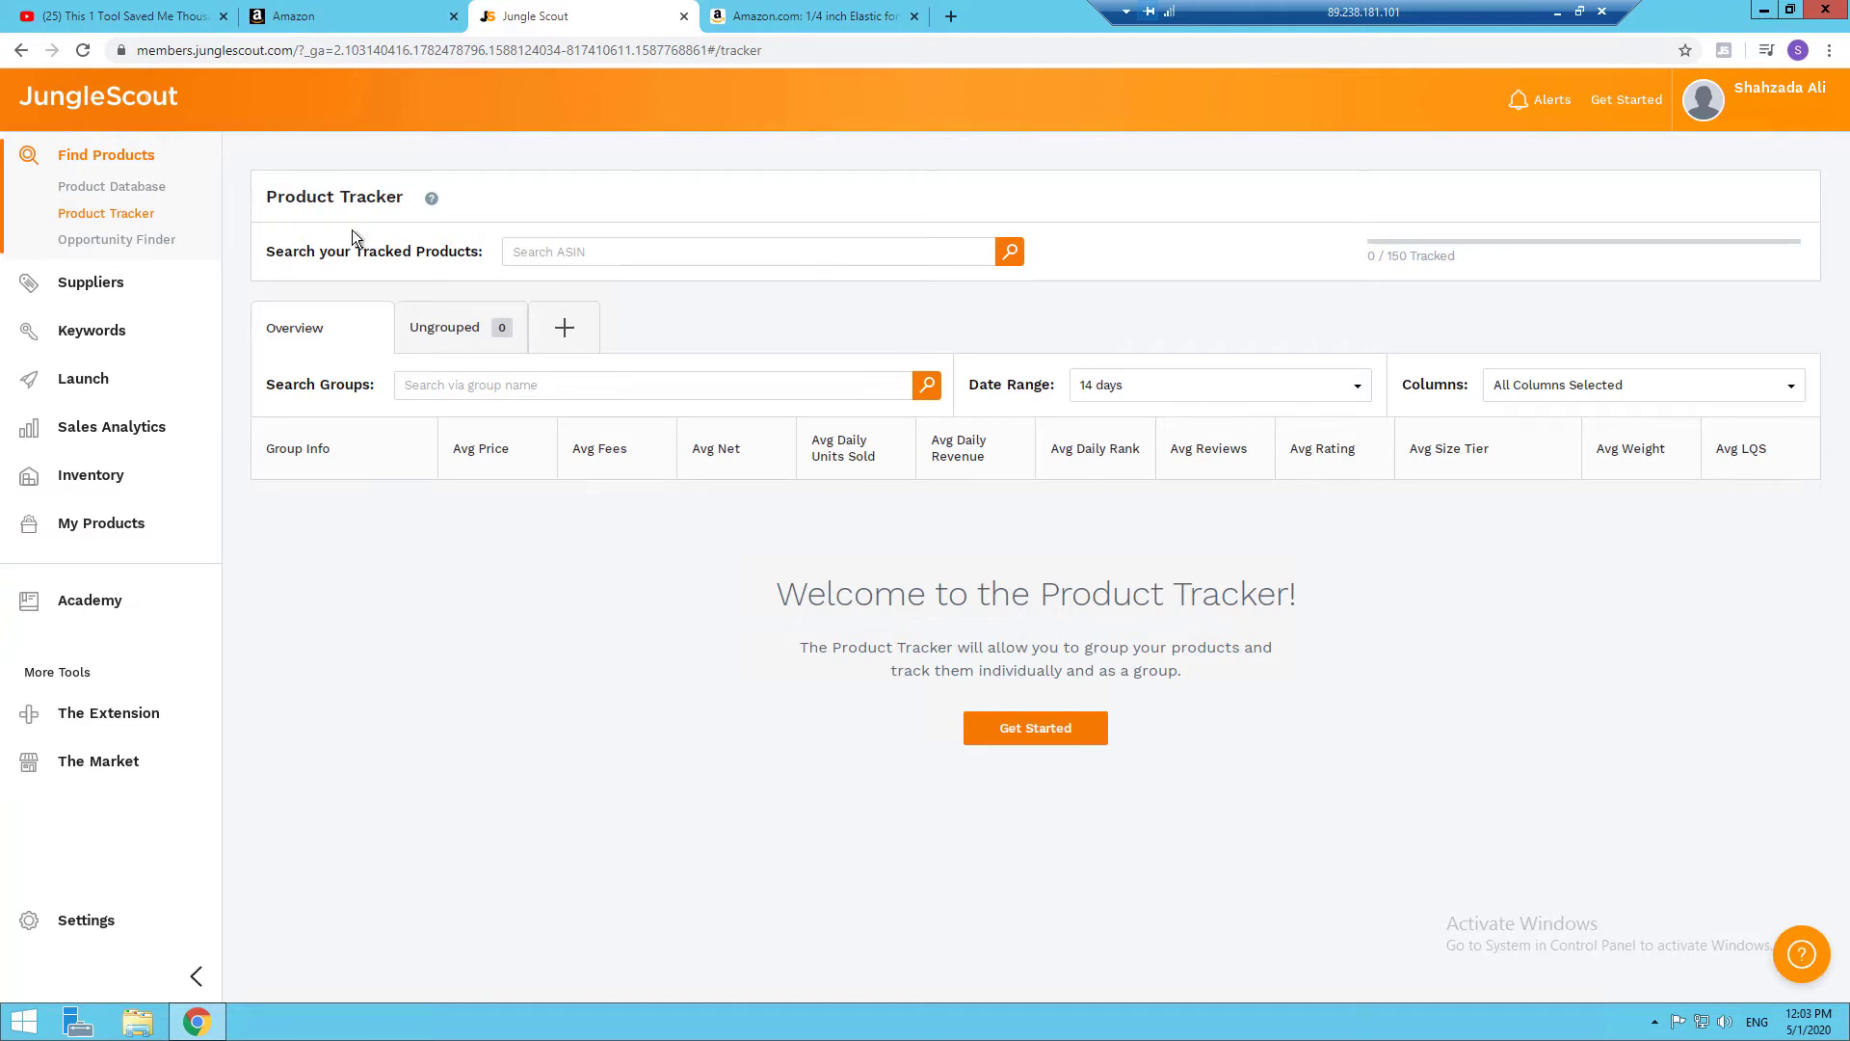
{"action": "left_click", "coordinate": [133, 250]}
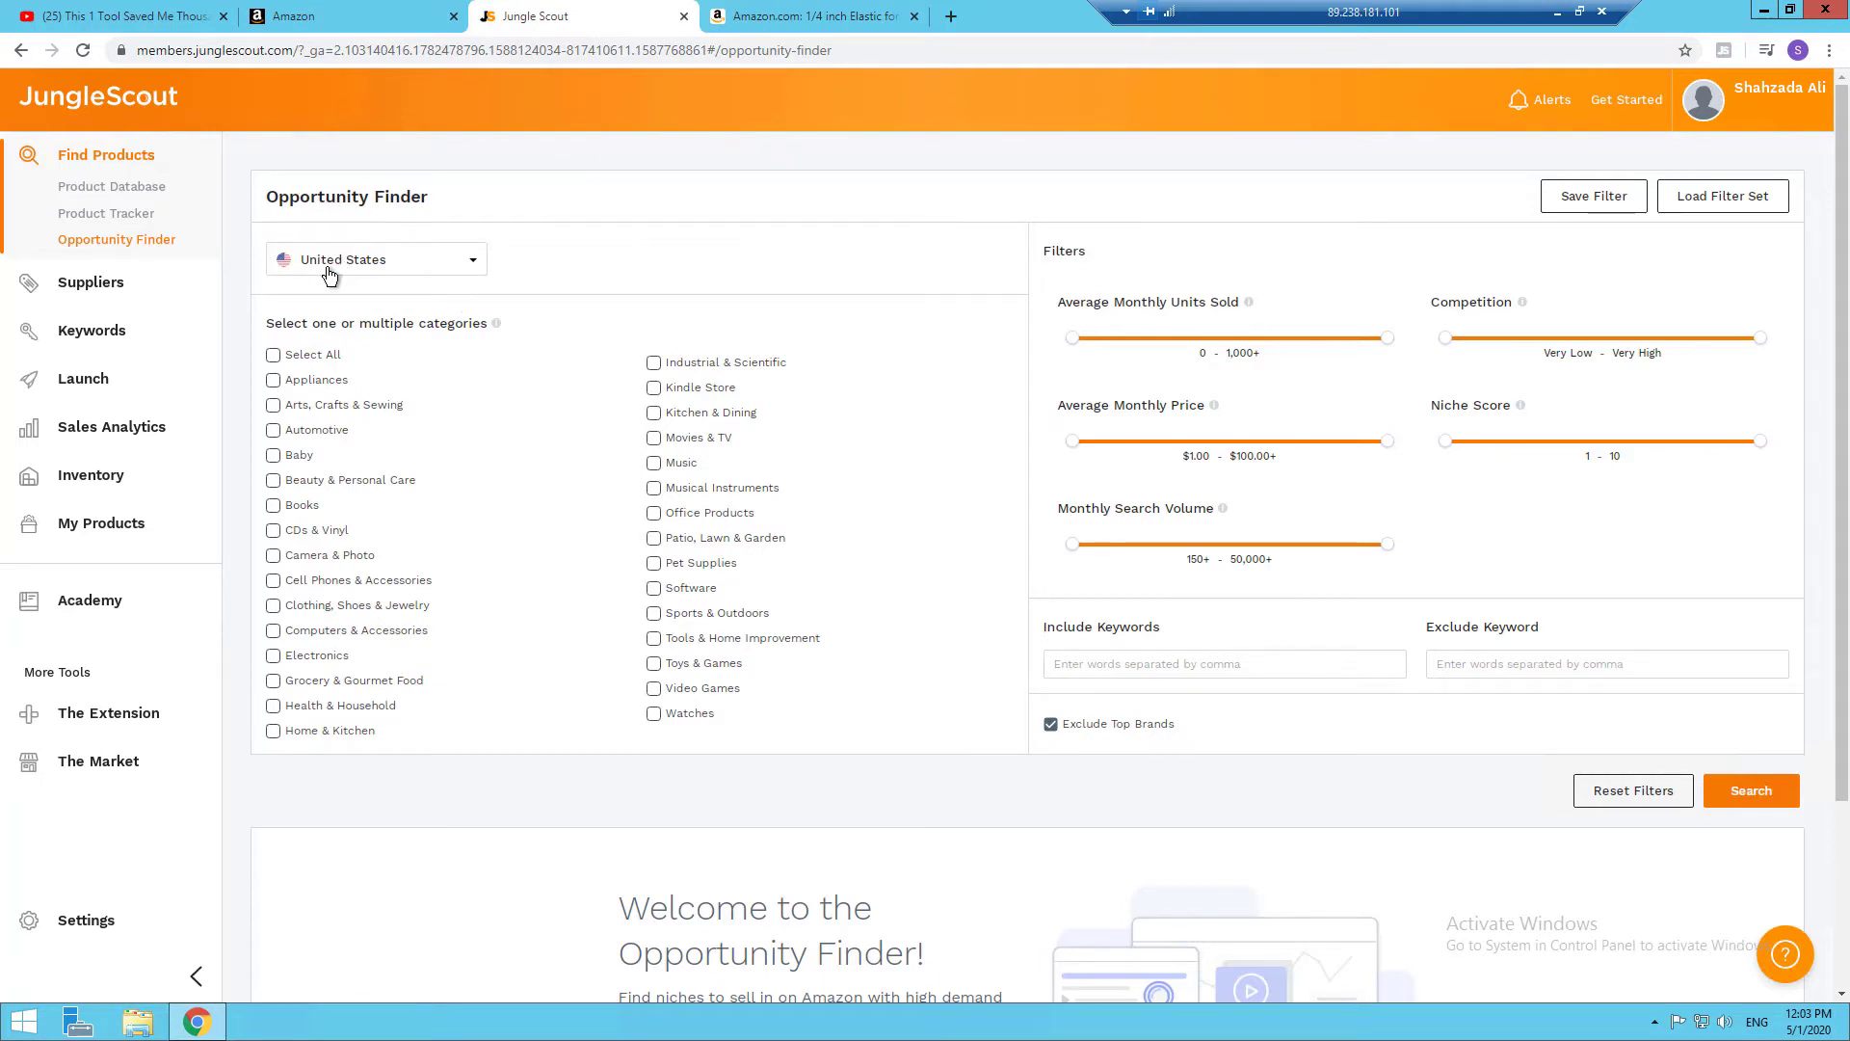
{"action": "left_click", "coordinate": [475, 267]}
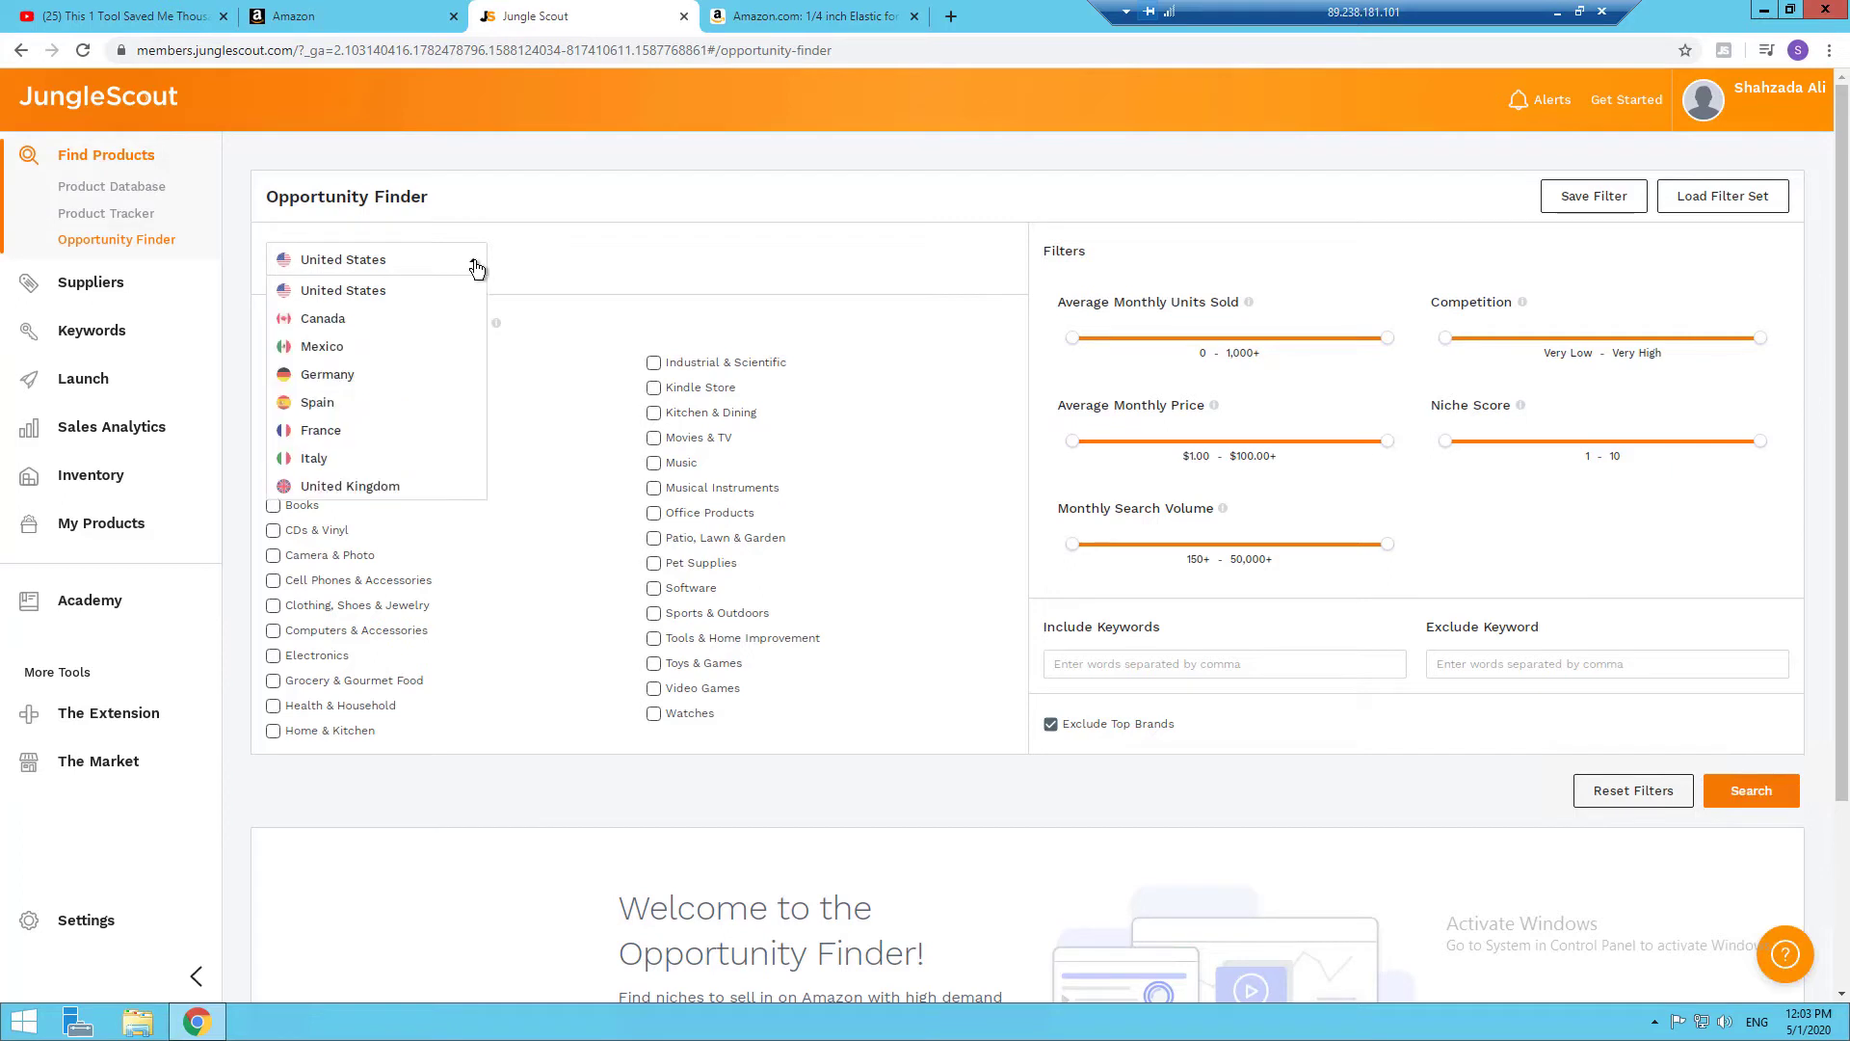
{"action": "left_click", "coordinate": [588, 254]}
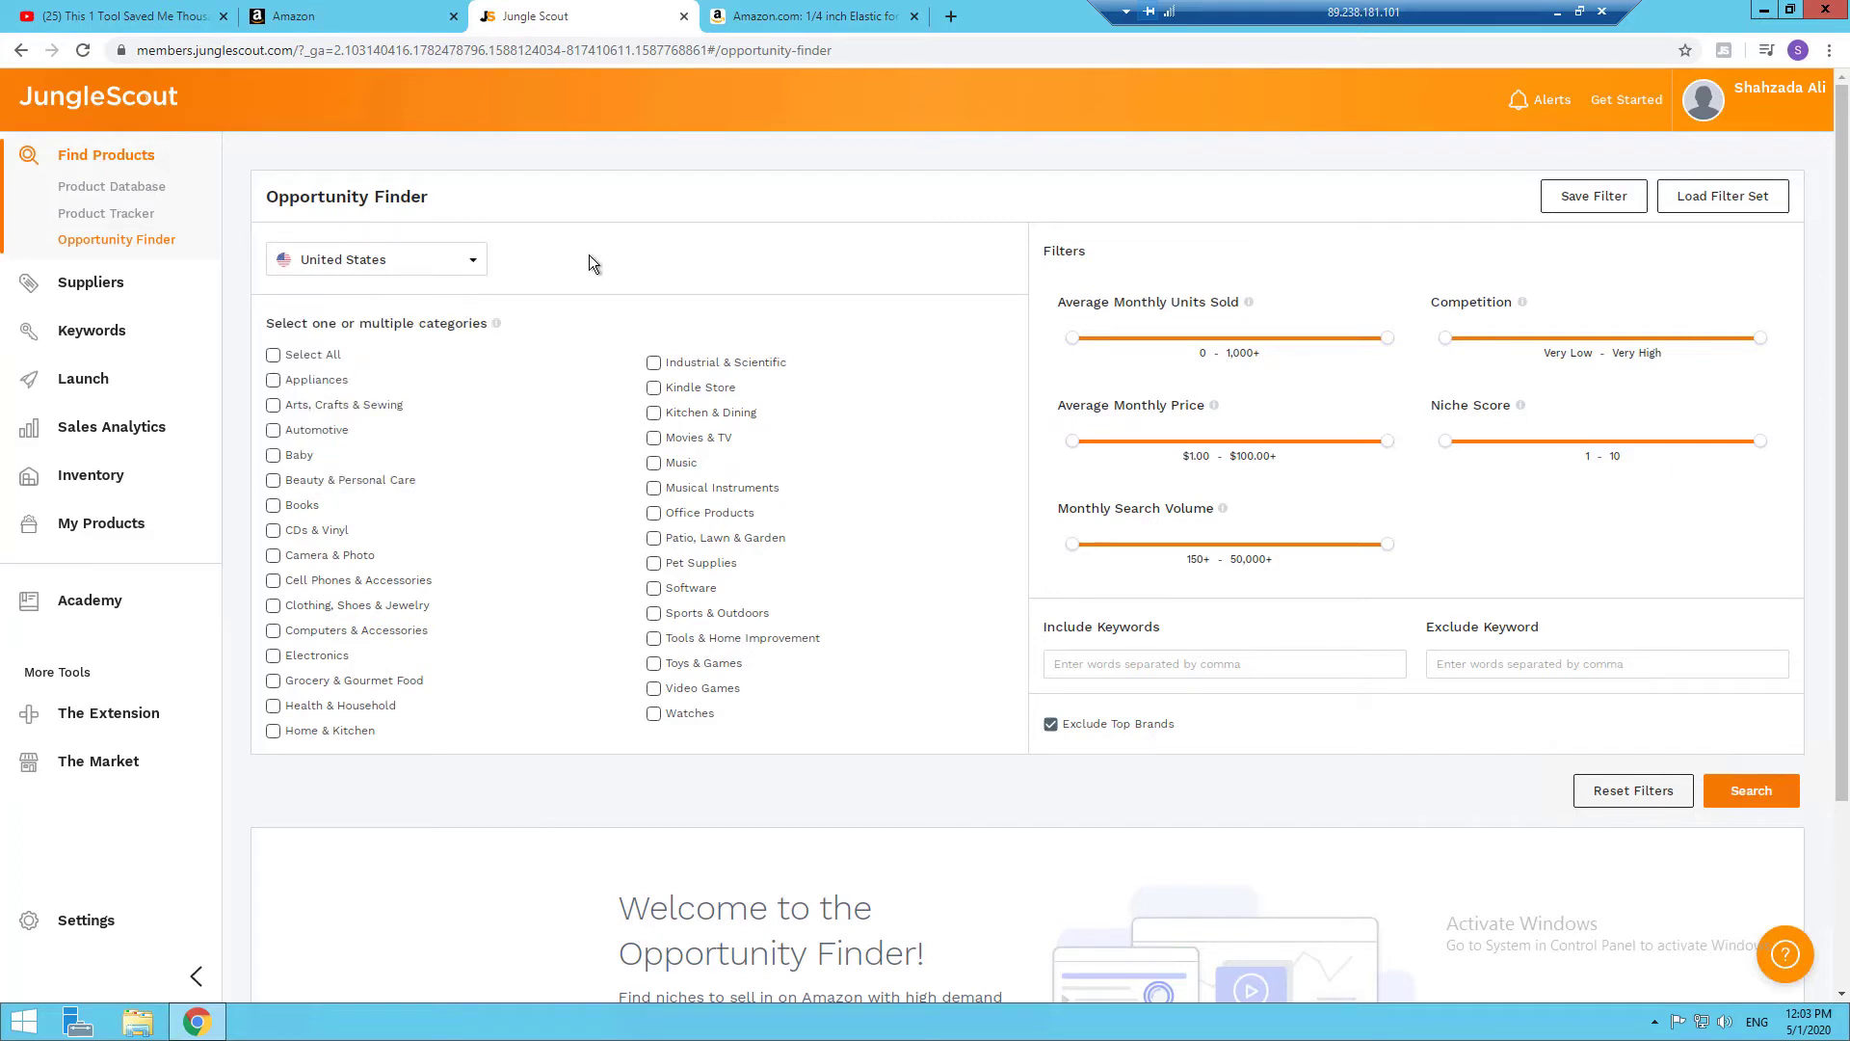
Select Baby, Home & Kitchen, Kitchen & Dining, Office Products, Pet Supplies, Patio, Lawn & Garden, Sports & Outdoors, Toys & Games, Tools & Home Improvement categories
{"action": "left_click", "coordinate": [275, 457]}
{"action": "left_click", "coordinate": [273, 731]}
{"action": "left_click", "coordinate": [672, 522]}
{"action": "left_click", "coordinate": [676, 567]}
{"action": "left_click", "coordinate": [694, 546]}
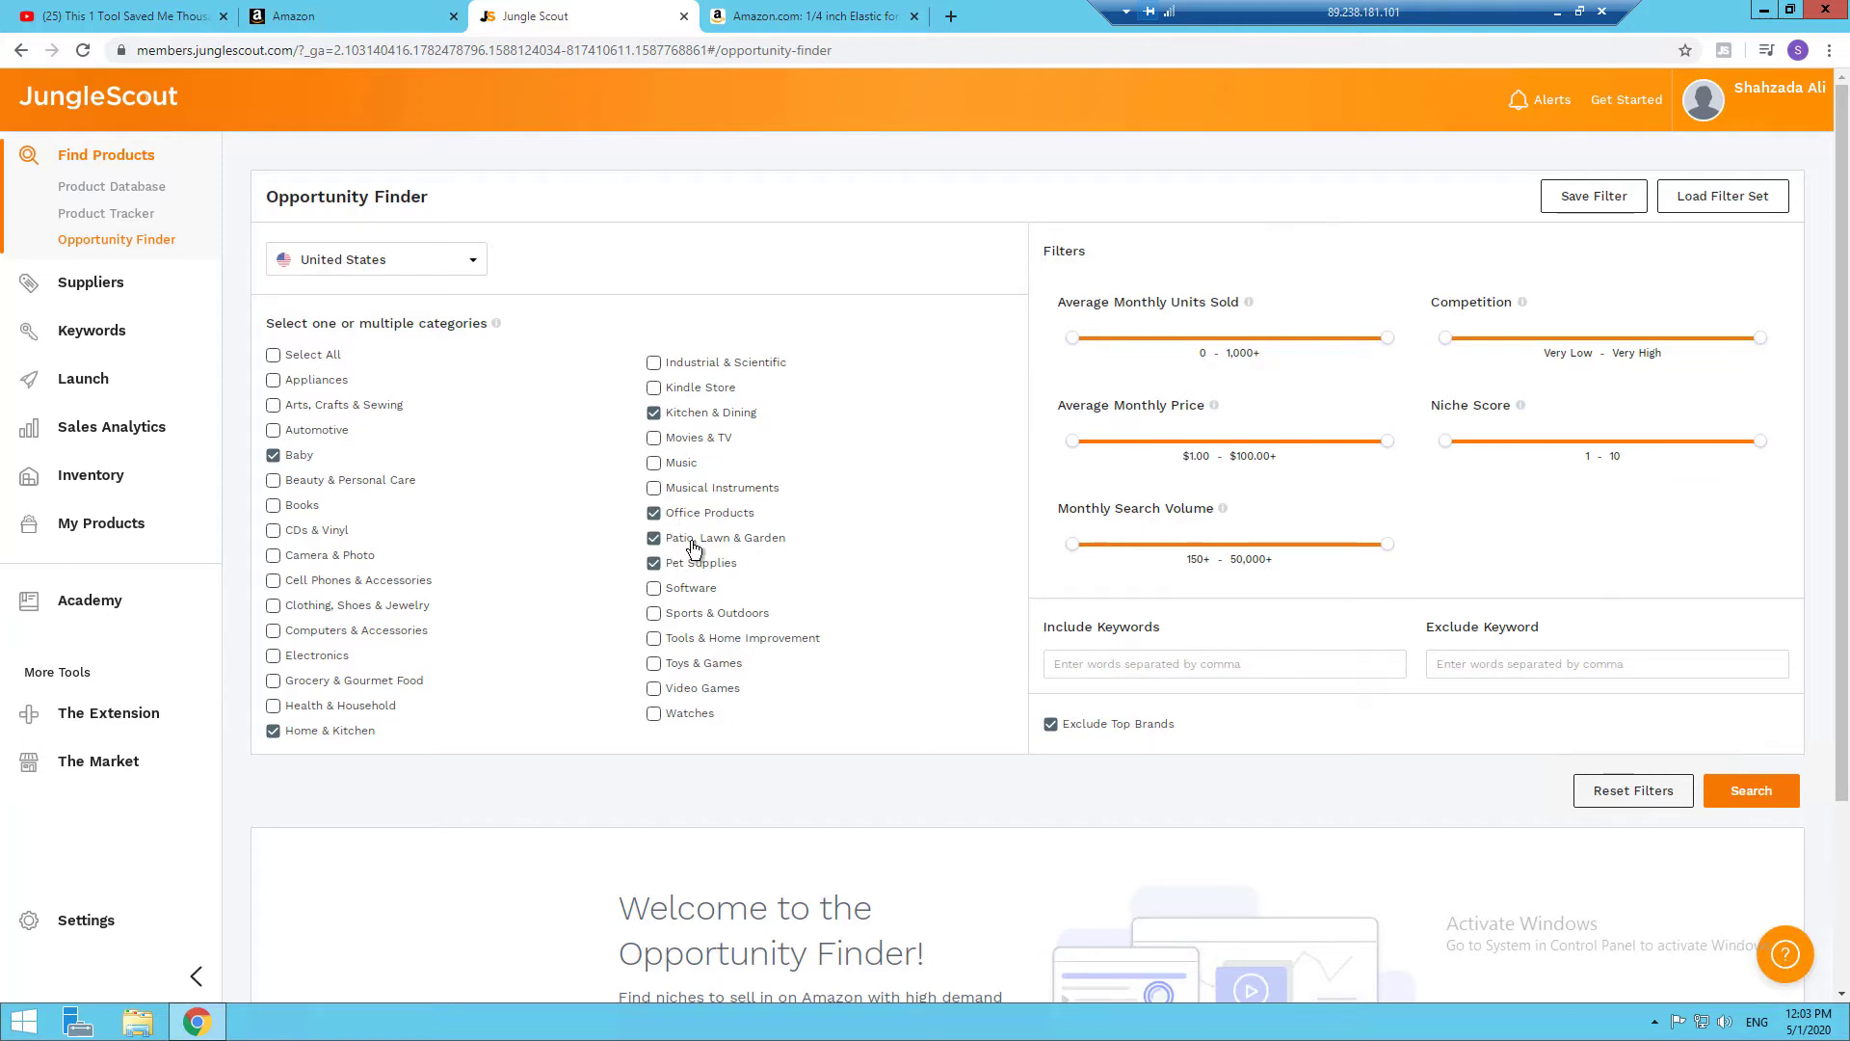
{"action": "left_click", "coordinate": [717, 615]}
{"action": "left_click", "coordinate": [703, 672]}
{"action": "left_click", "coordinate": [733, 639]}
Set the niche filters to at least 304 average monthly units, Very Low competition, $25.00 to $55.00 average price and niche score 7 to 10
{"action": "left_click_drag", "start_coordinate": [1071, 342], "coordinate": [1169, 347]}
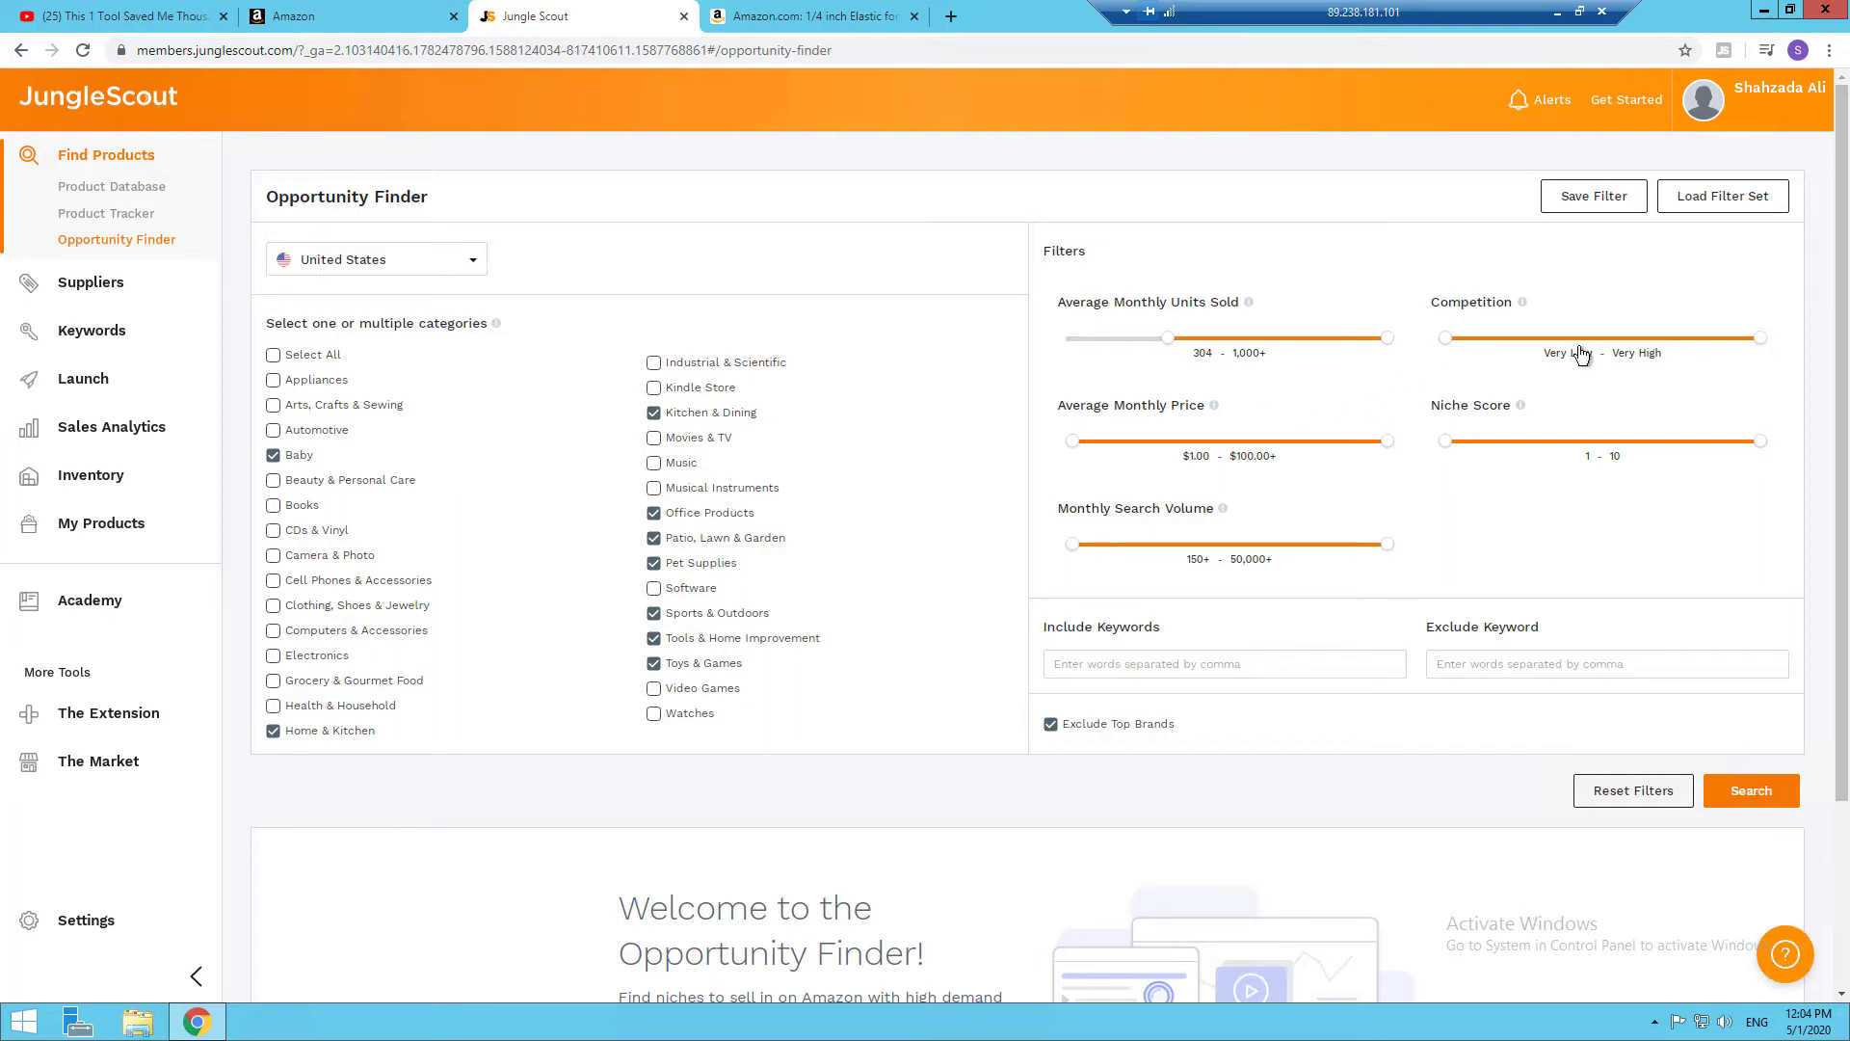
{"action": "left_click_drag", "start_coordinate": [1724, 347], "coordinate": [1515, 345]}
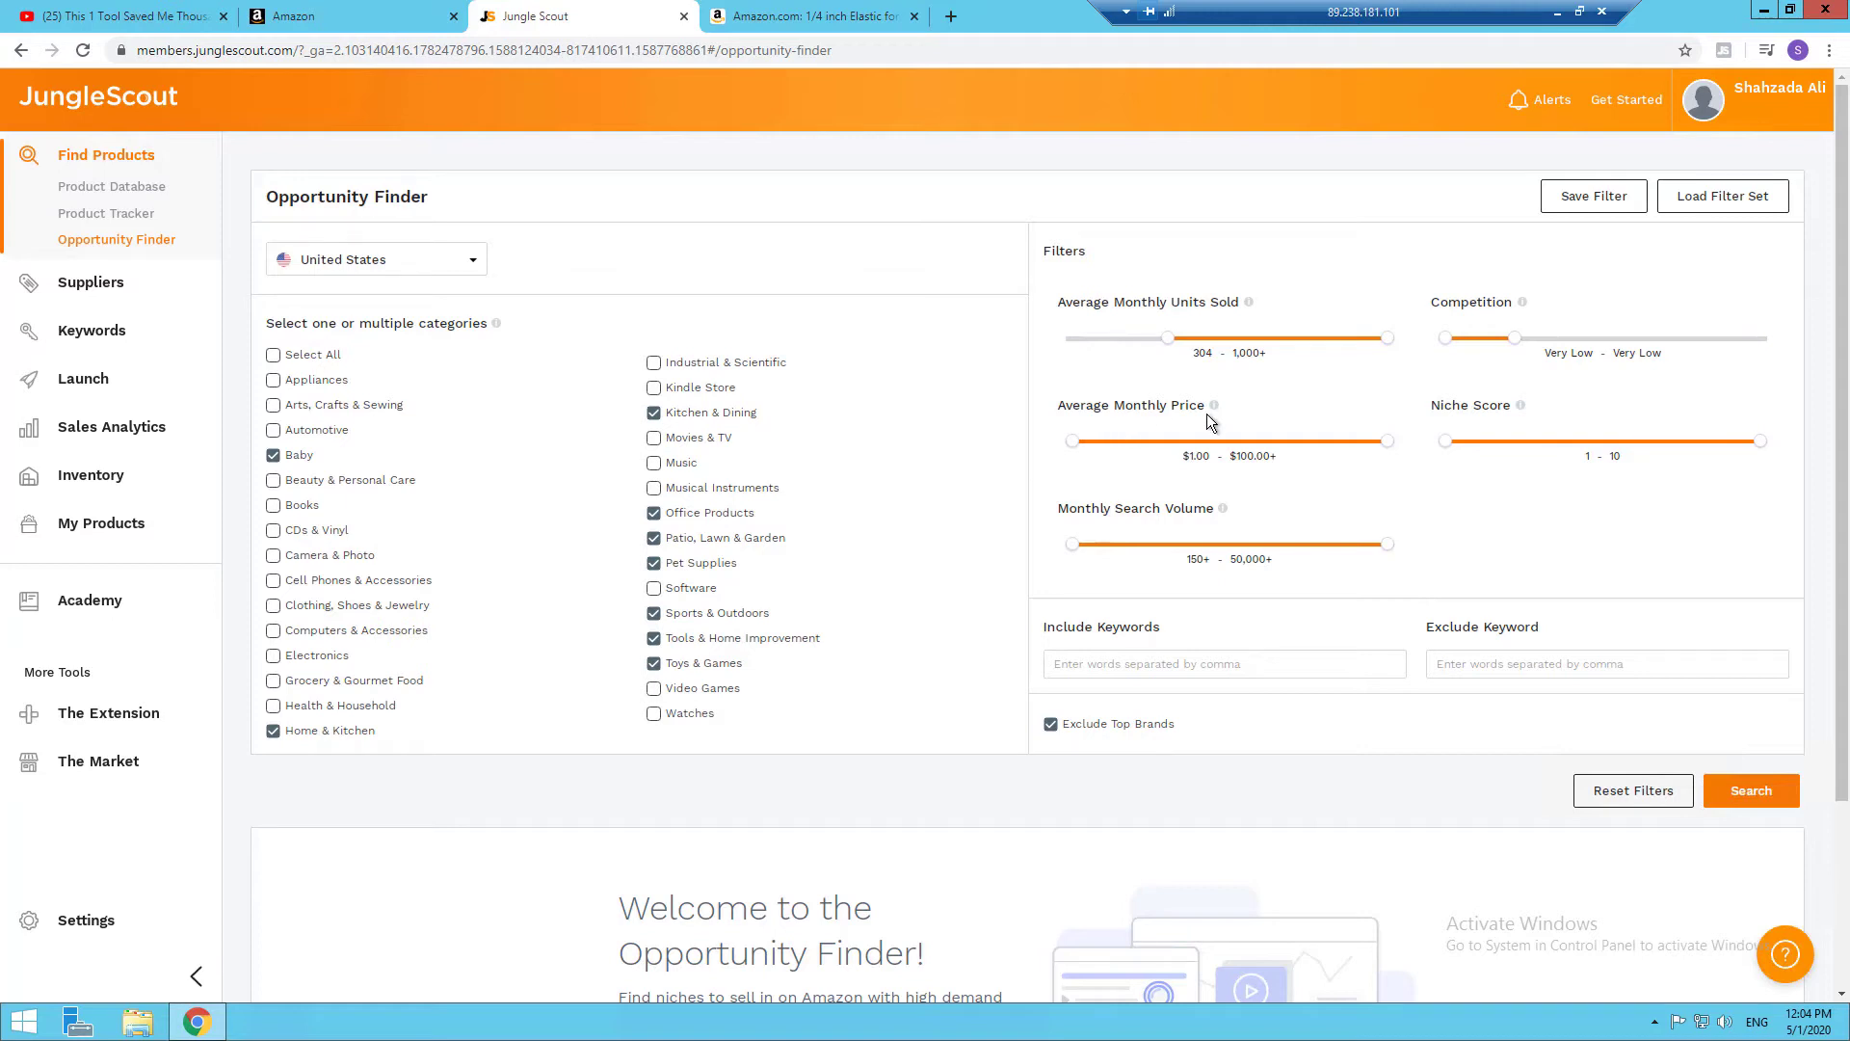
{"action": "left_click_drag", "start_coordinate": [1073, 440], "coordinate": [1151, 449]}
{"action": "left_click_drag", "start_coordinate": [1385, 443], "coordinate": [1243, 455]}
{"action": "left_click_drag", "start_coordinate": [1243, 453], "coordinate": [1244, 457]}
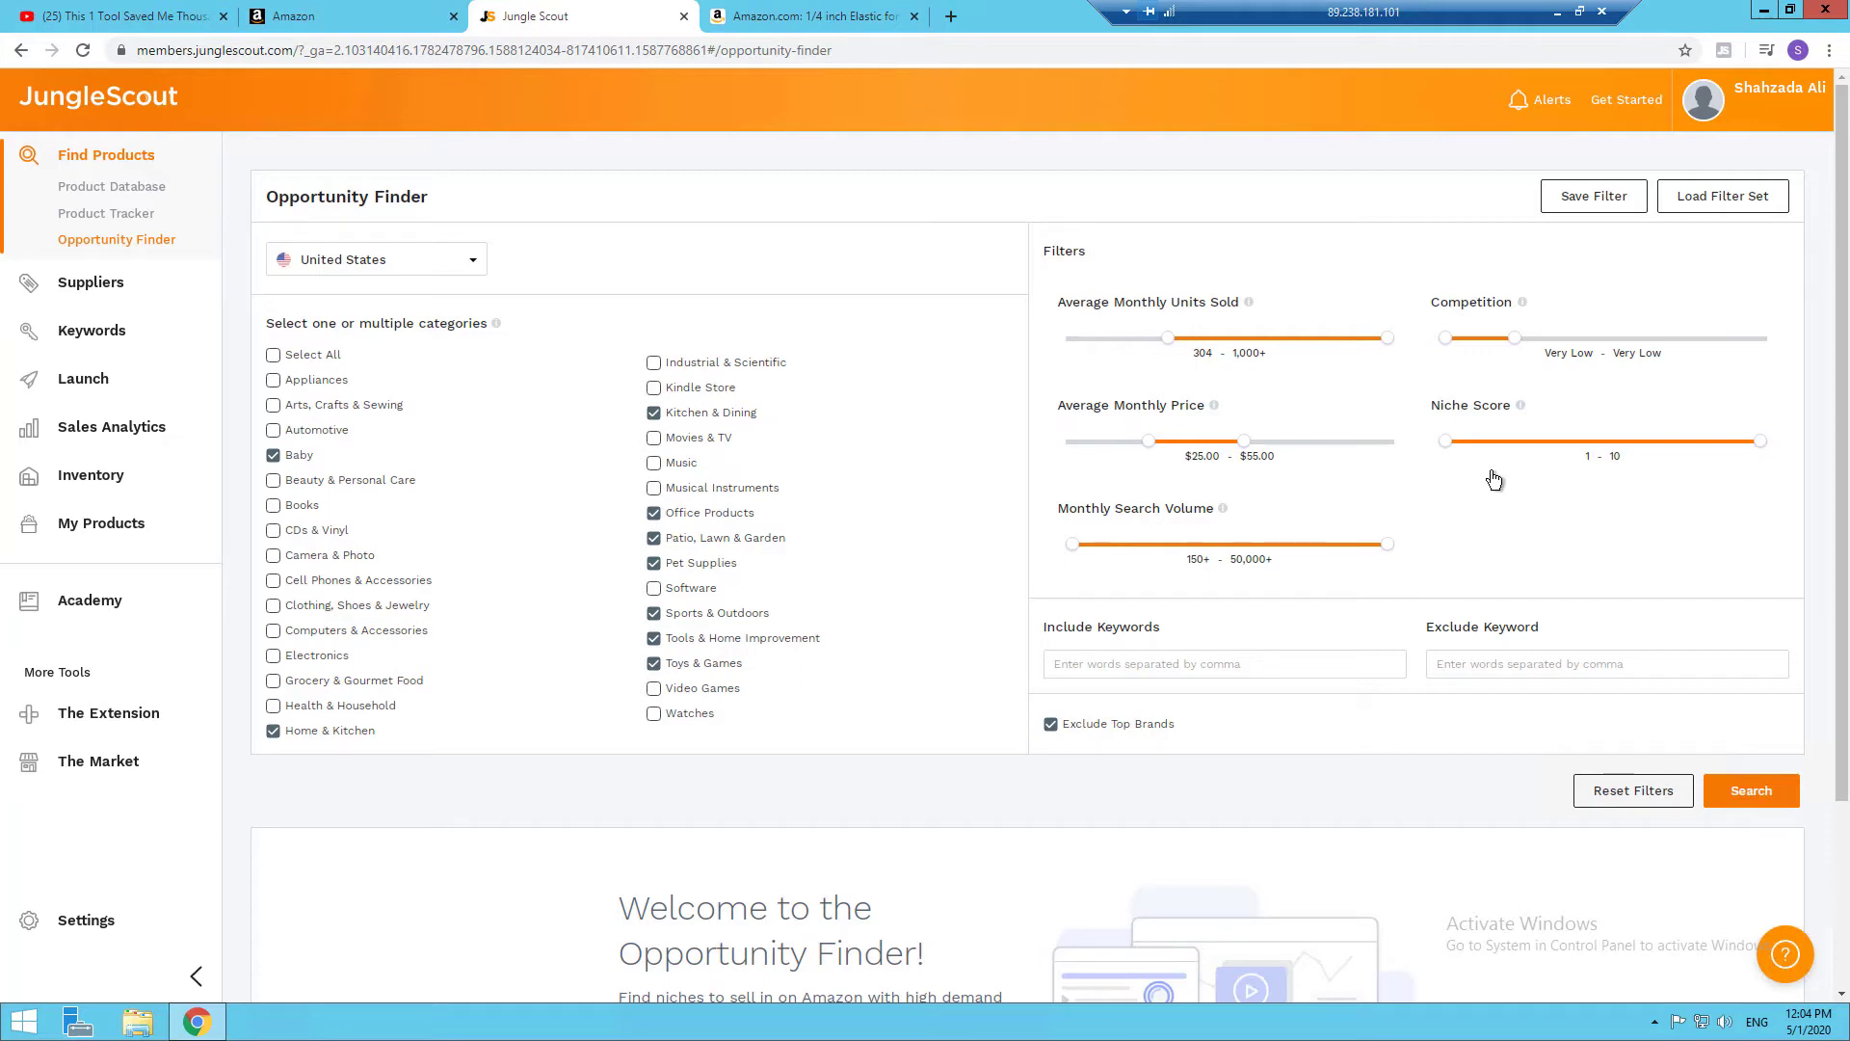
{"action": "mouse_move", "coordinate": [1520, 410]}
{"action": "left_click_drag", "start_coordinate": [1446, 446], "coordinate": [1650, 452]}
Exclude the keywords "FaceMask, Mask, N95, Firstaid", turn off Exclude Top Brands, and run the niche search
{"action": "type", "text": "FaceMask"}
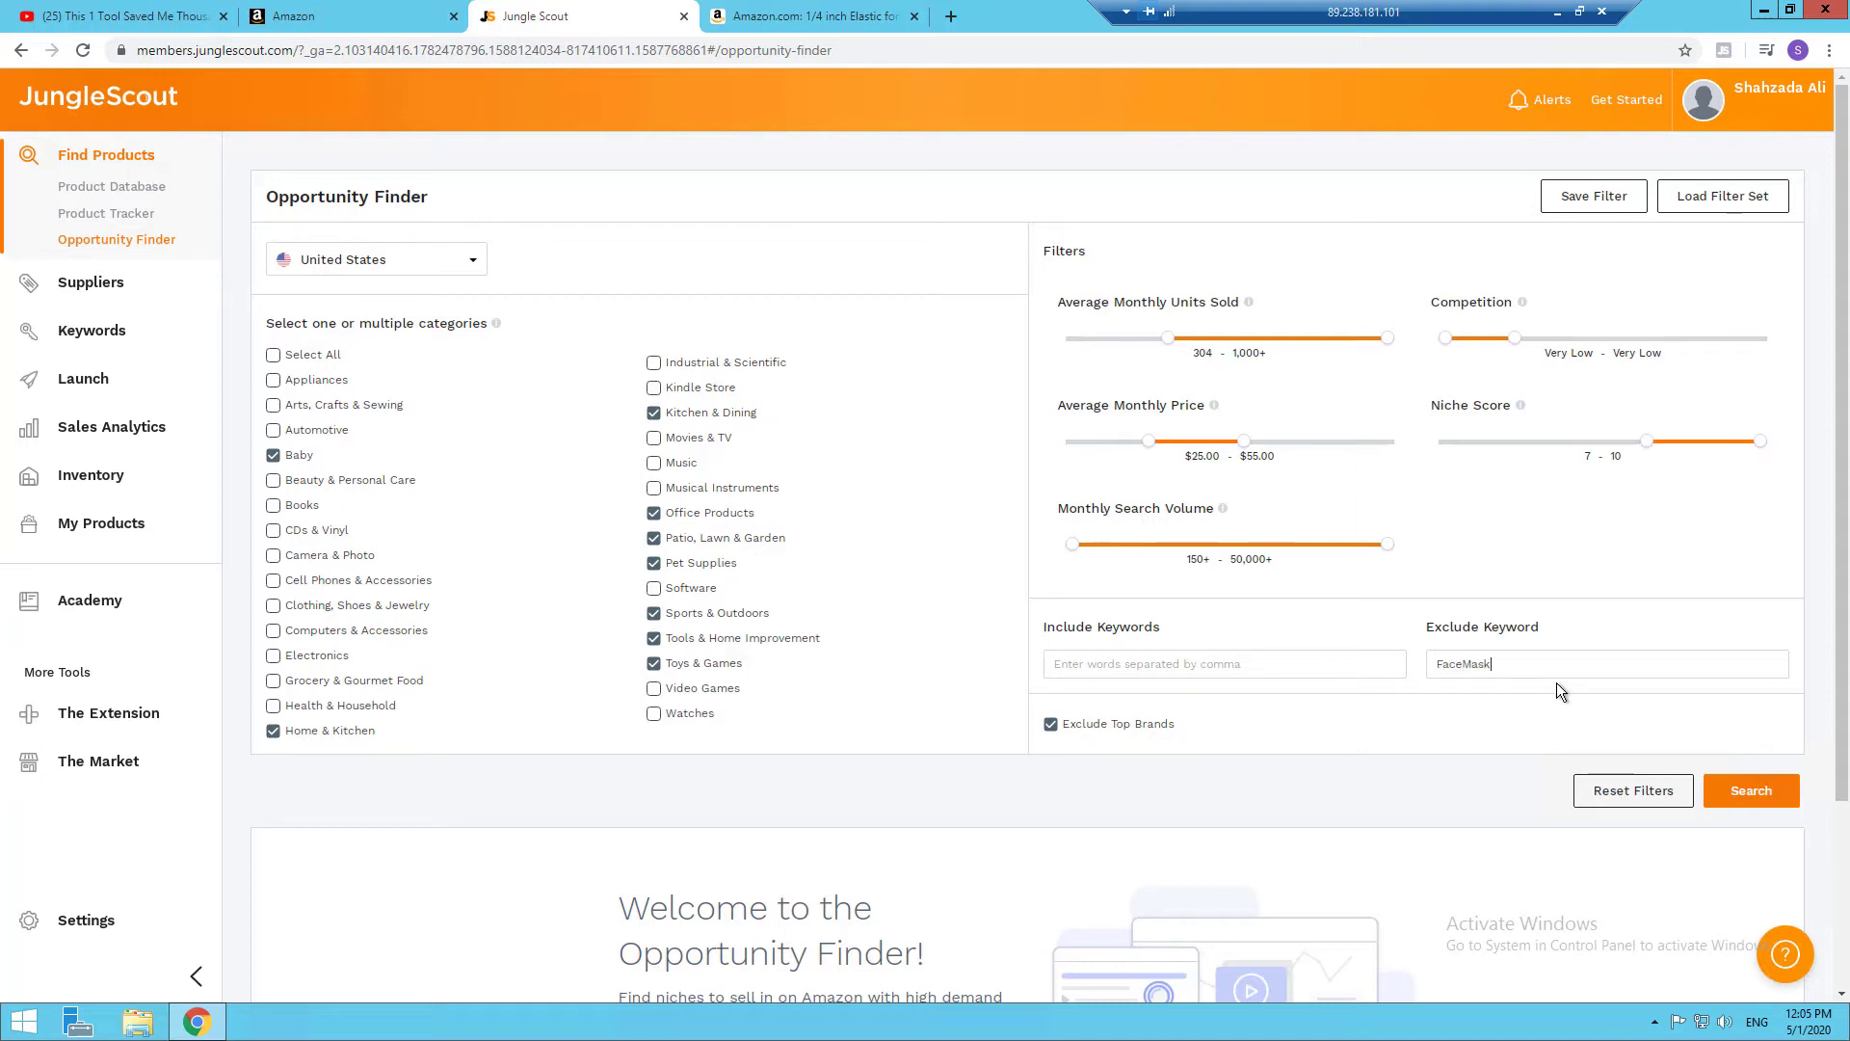
{"action": "type", "text": ", Mask"}
{"action": "type", "text": ", N95, Firstaid"}
{"action": "left_click", "coordinate": [1051, 725]}
{"action": "left_click", "coordinate": [1754, 795]}
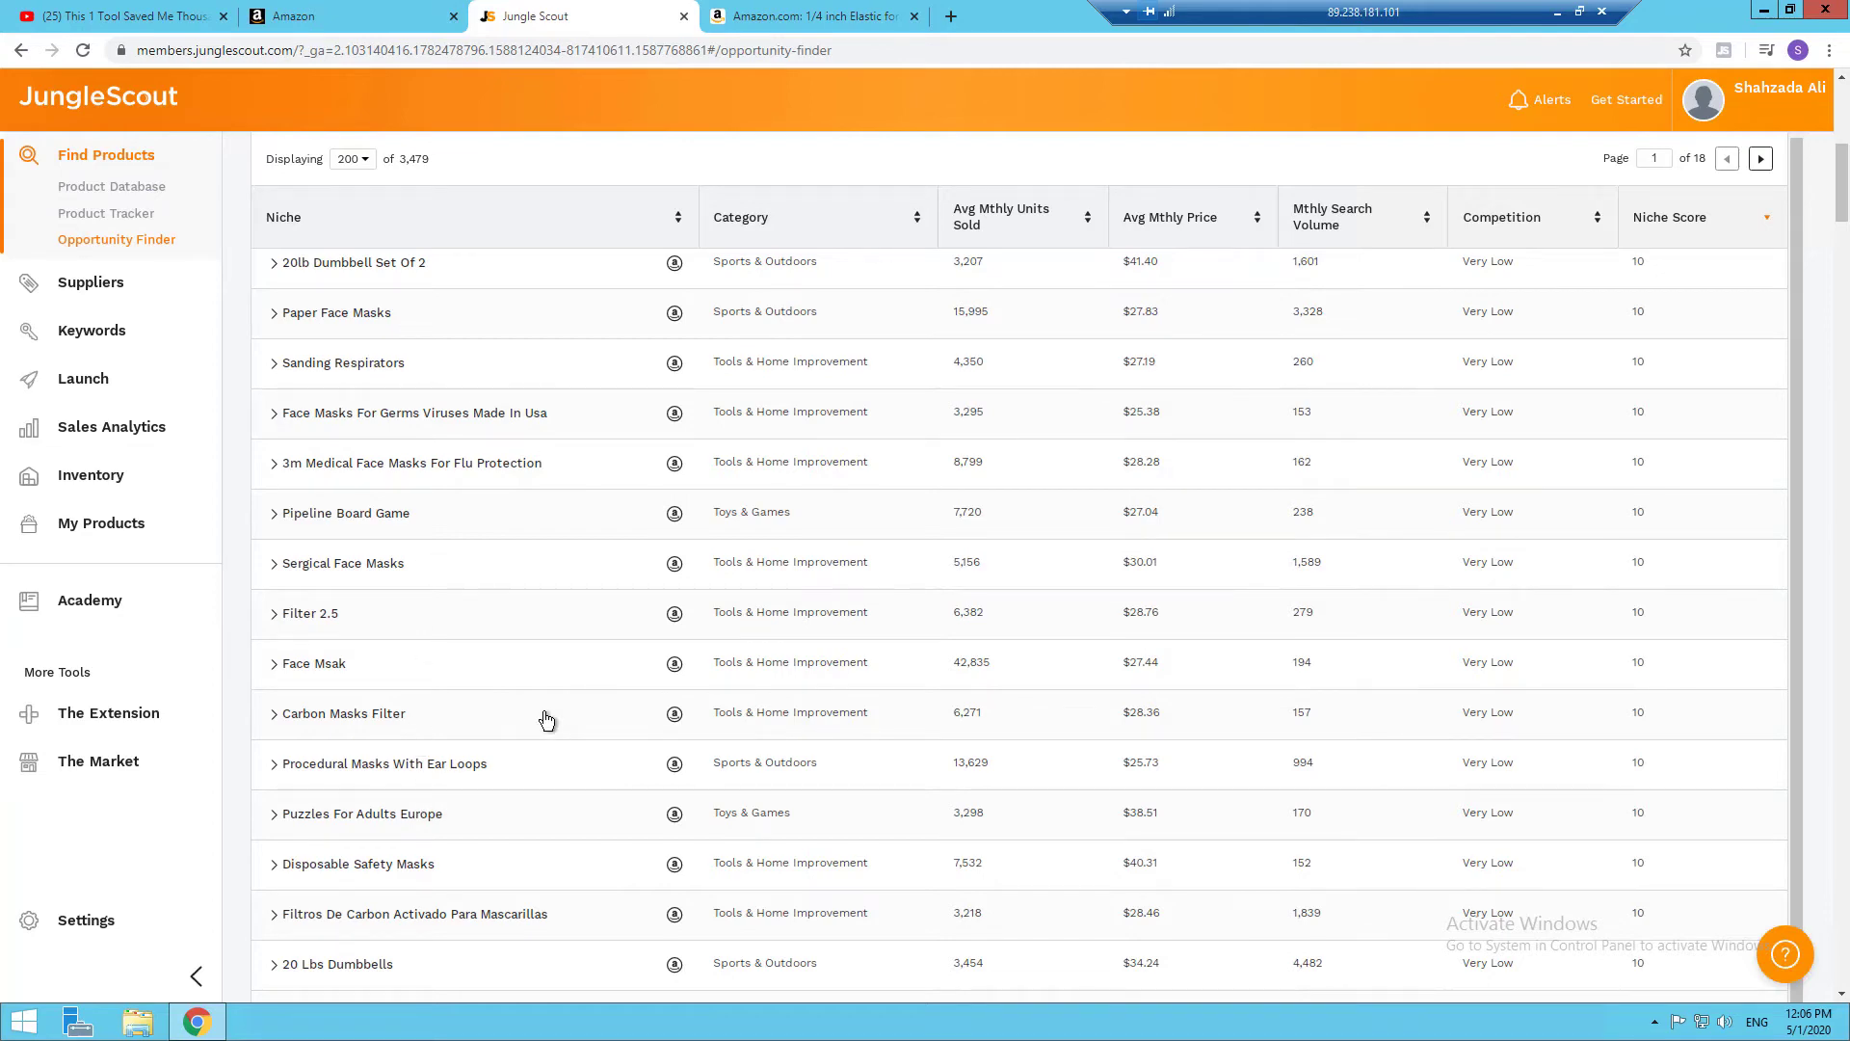
Look through the niche results to see whether face mask niches are still listed
{"action": "scroll", "coordinate": [553, 729], "scroll_direction": "down", "scroll_amount": 4}
{"action": "scroll", "coordinate": [546, 720], "scroll_direction": "down", "scroll_amount": 6}
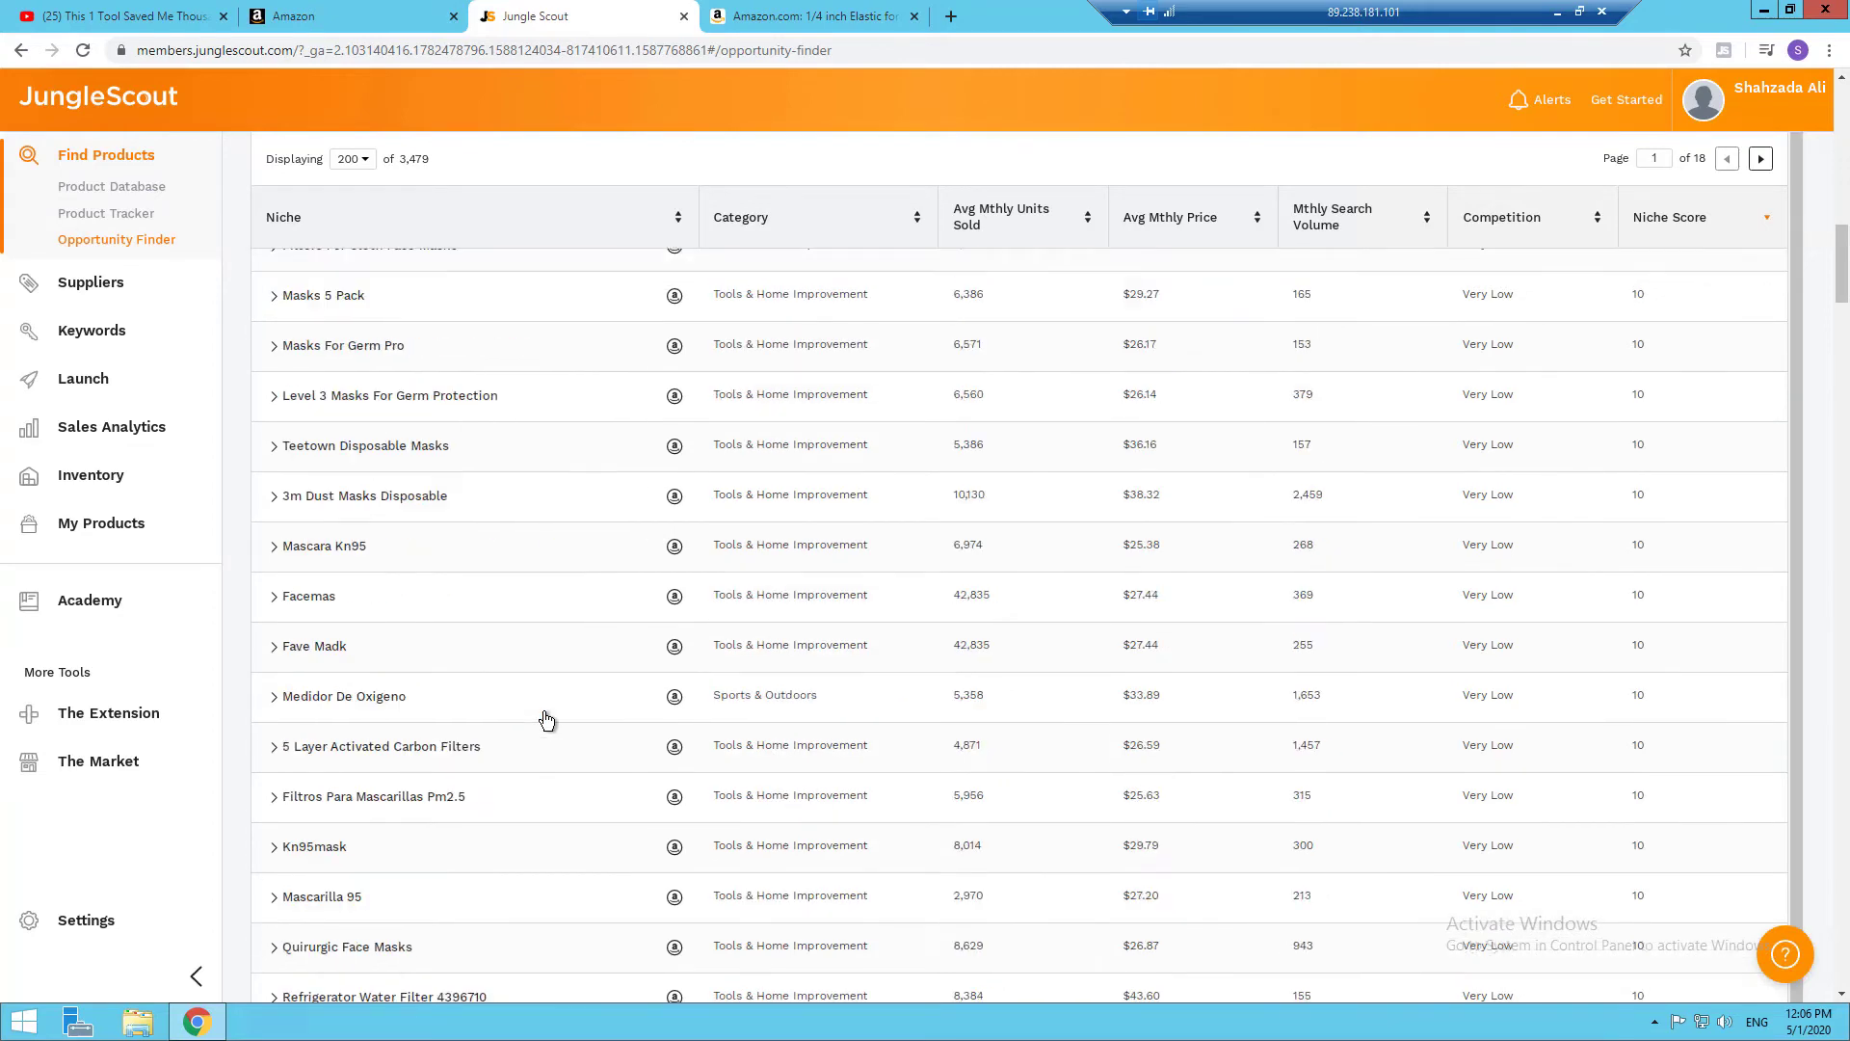
{"action": "scroll", "coordinate": [547, 720], "scroll_direction": "down", "scroll_amount": 5}
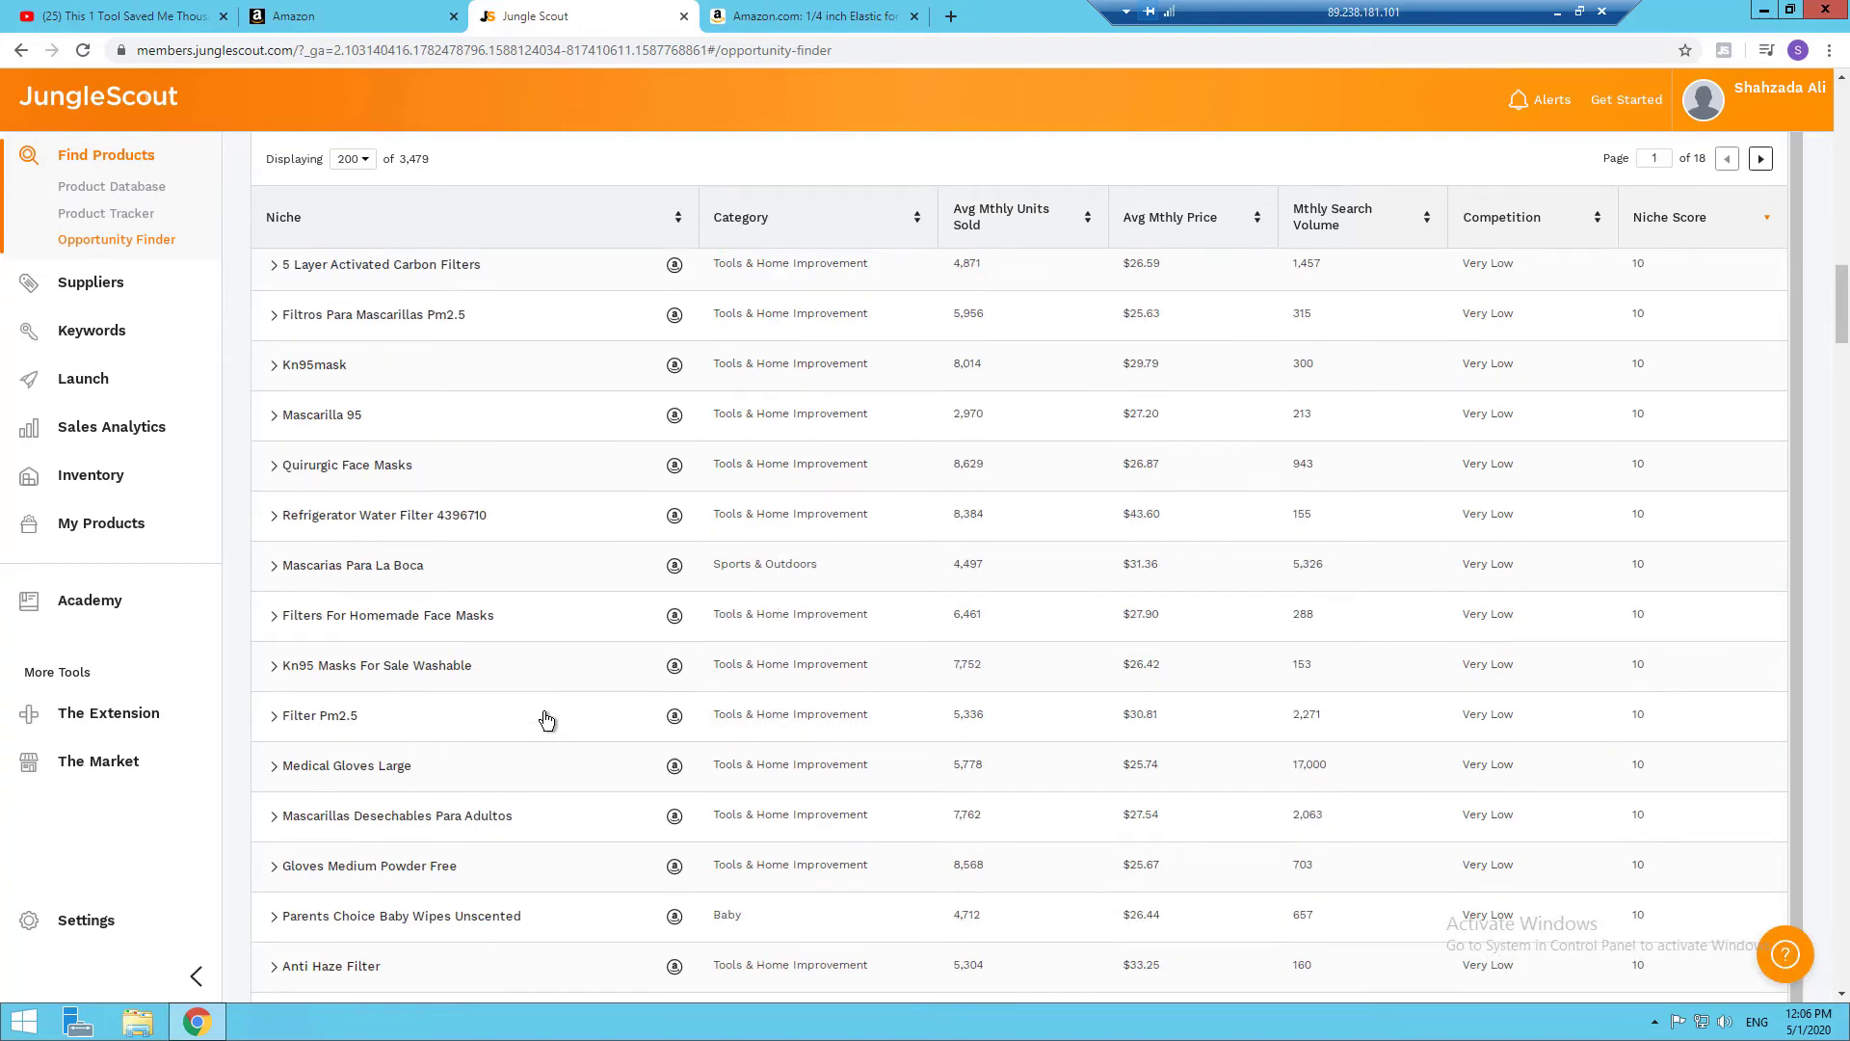
{"action": "scroll", "coordinate": [546, 720], "scroll_direction": "down", "scroll_amount": 4}
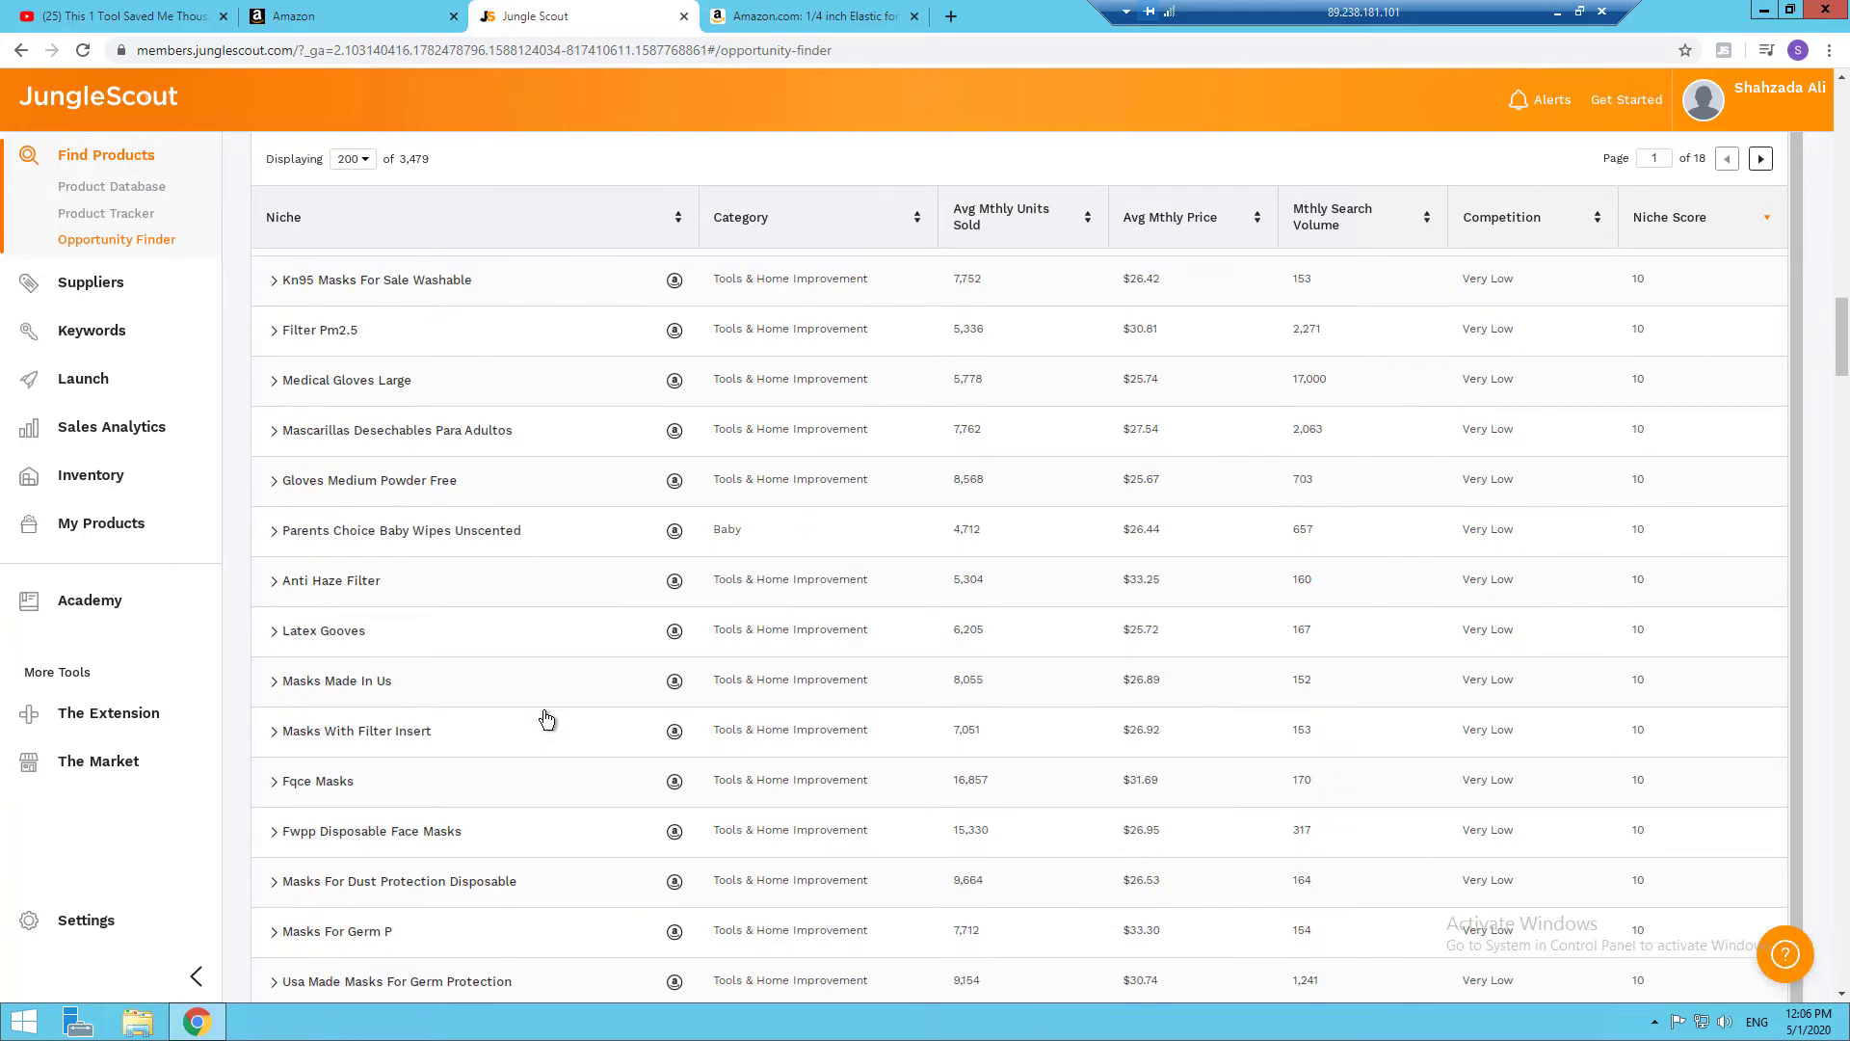
{"action": "scroll", "coordinate": [546, 719], "scroll_direction": "down", "scroll_amount": 16}
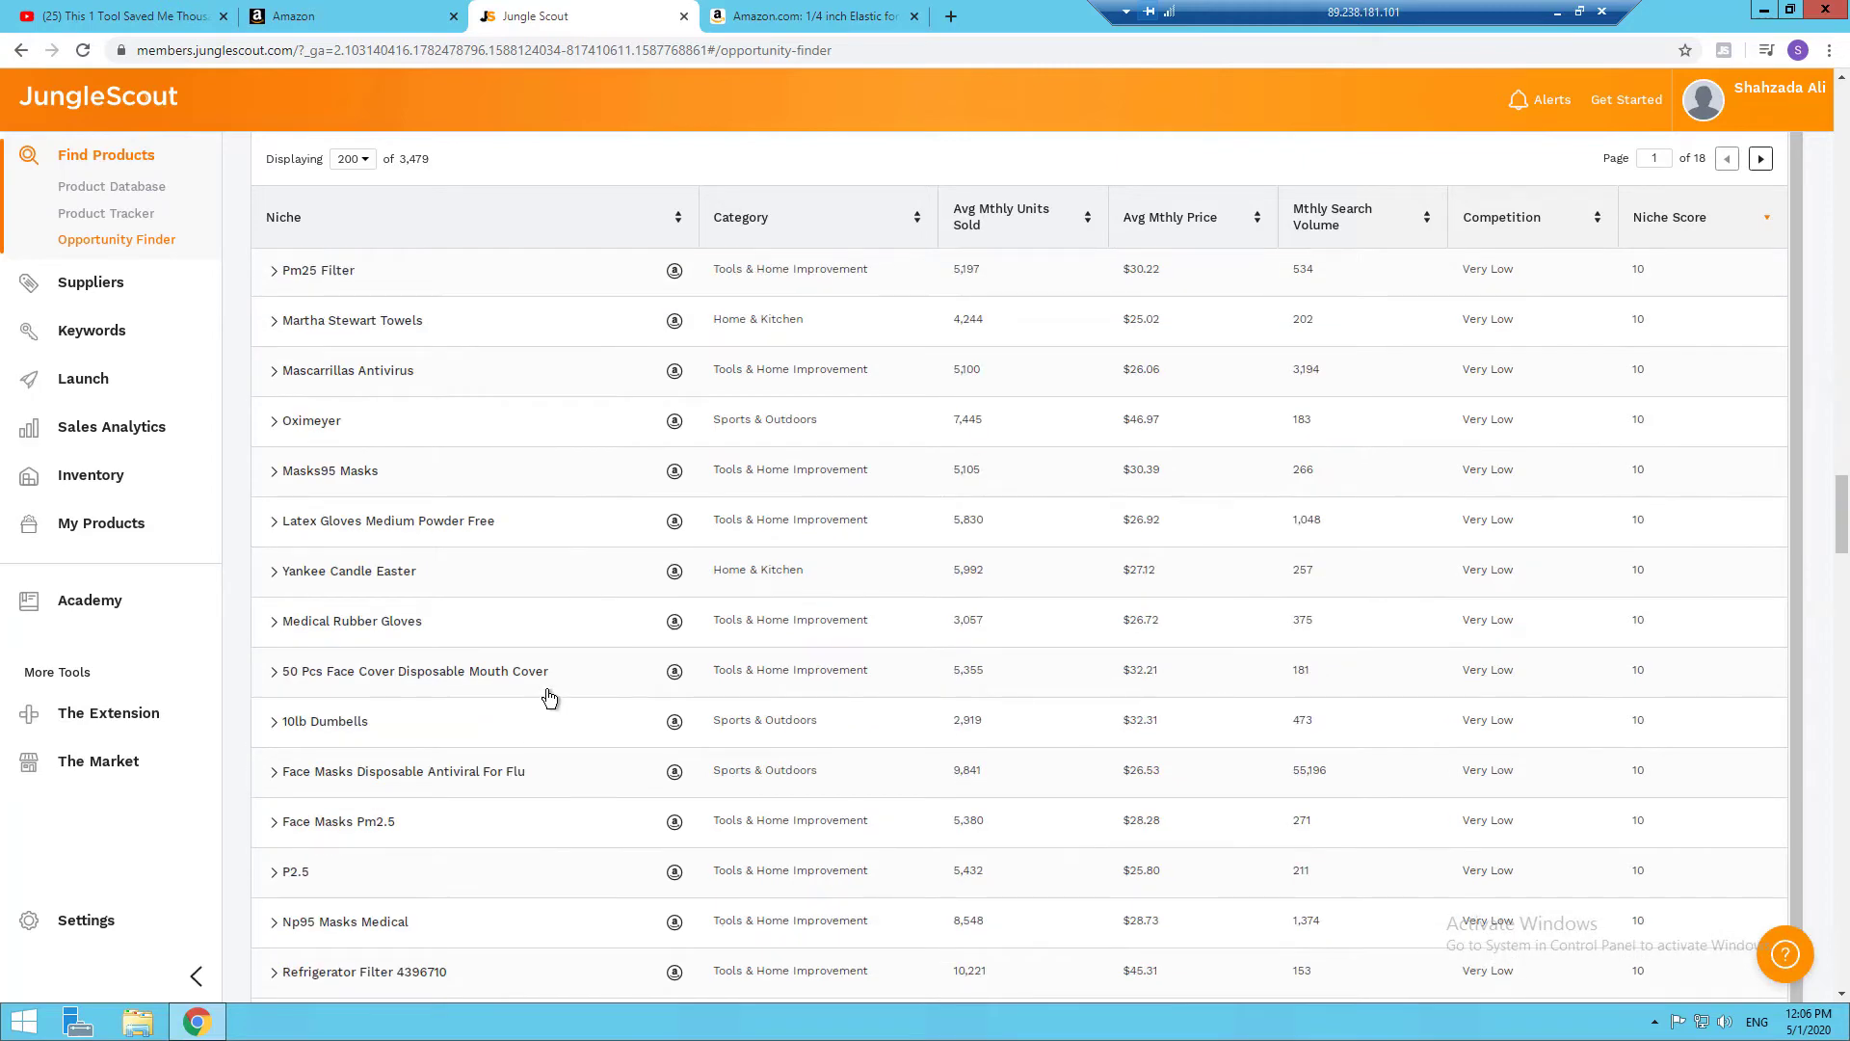
Add "face mask" to the excluded keywords and rerun the niche search
{"action": "scroll", "coordinate": [545, 693], "scroll_direction": "up", "scroll_amount": 20}
{"action": "scroll", "coordinate": [568, 646], "scroll_direction": "up", "scroll_amount": 7}
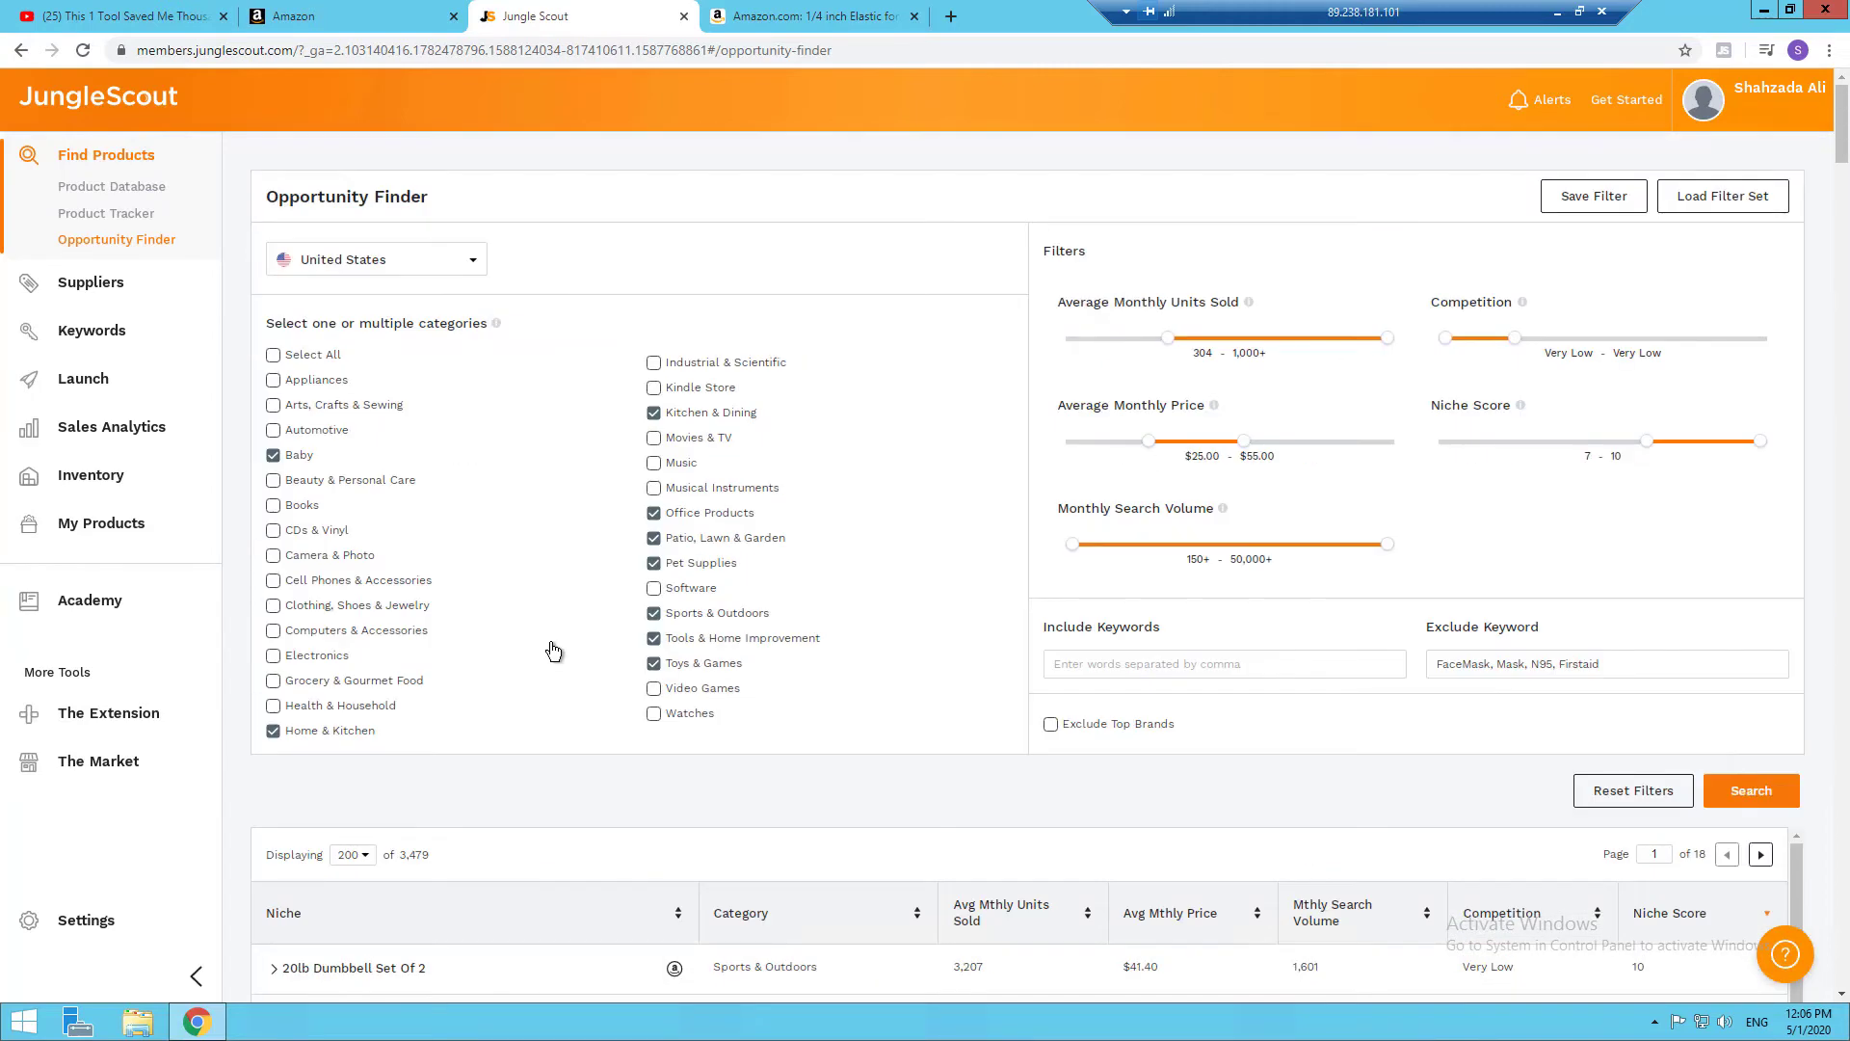
{"action": "left_click", "coordinate": [1611, 664]}
{"action": "type", "text": "face mask"}
{"action": "left_click", "coordinate": [1761, 803]}
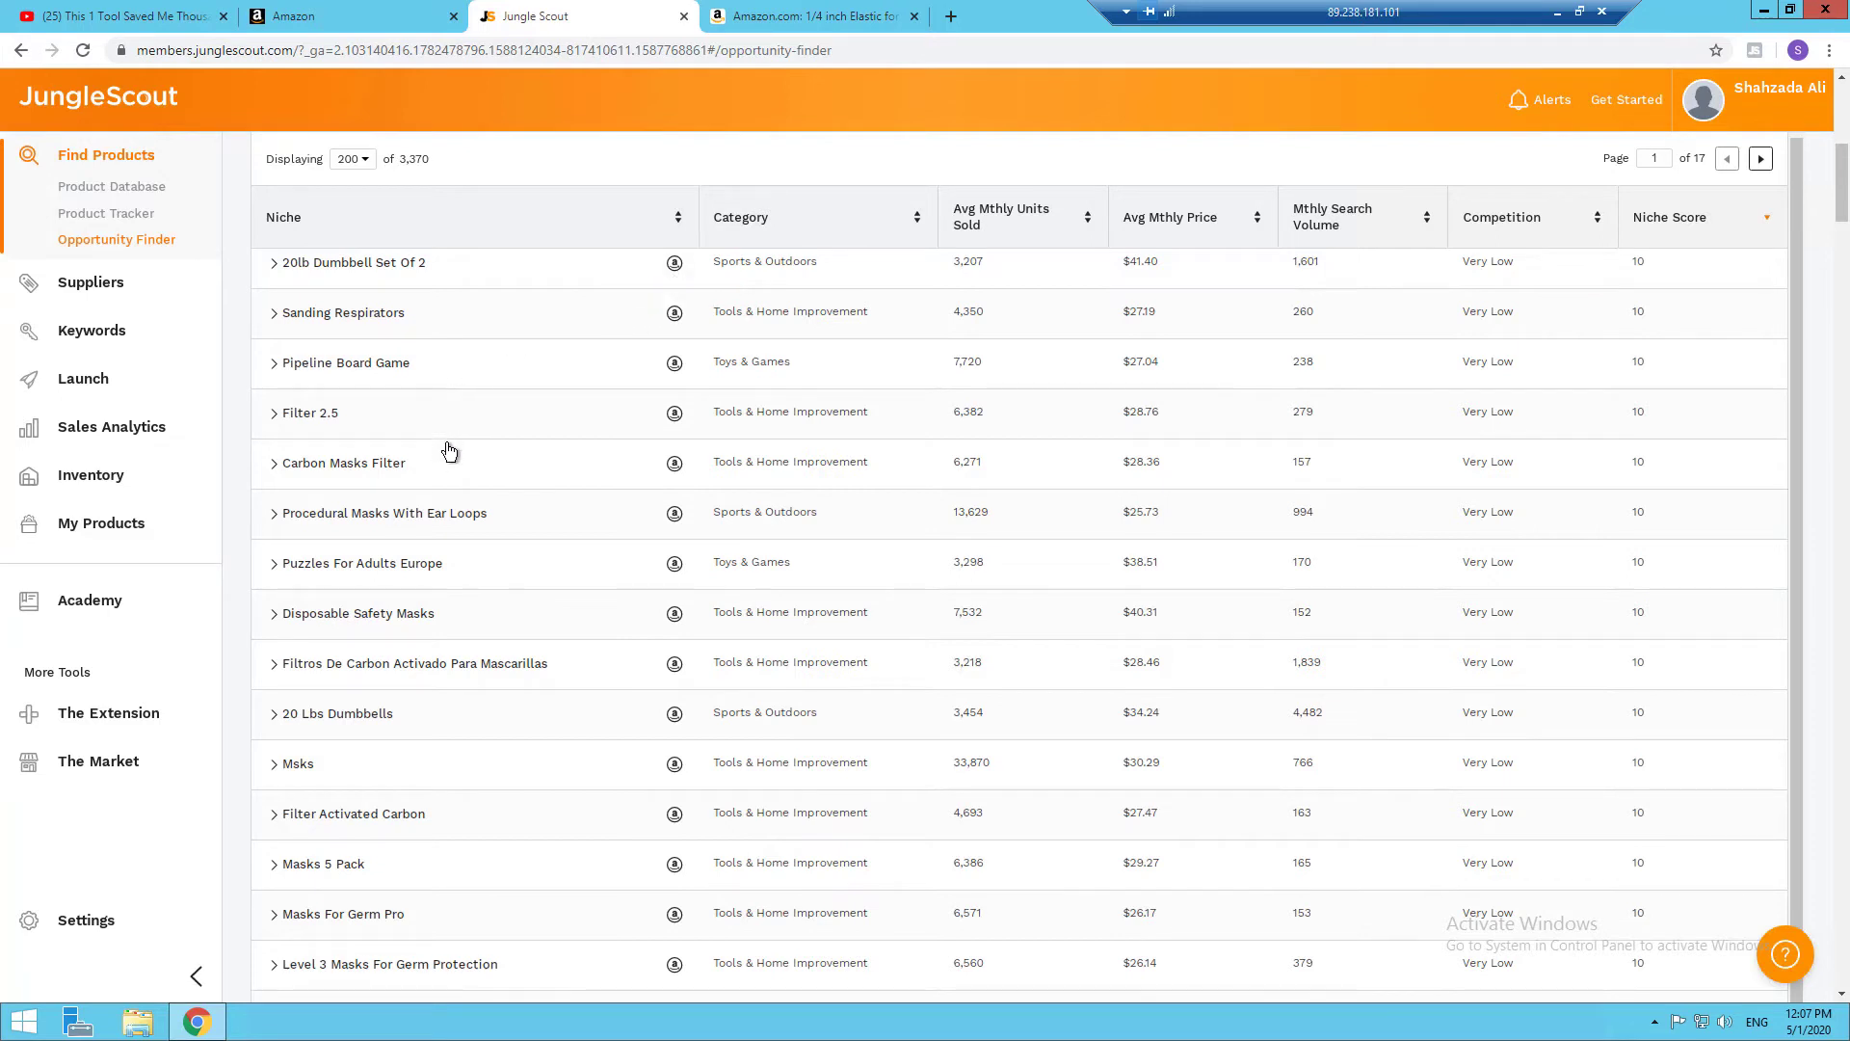
Examine the updated niche list, comparing units sold, average price, search volume, competition and niche score
{"action": "scroll", "coordinate": [449, 452], "scroll_direction": "down", "scroll_amount": 1}
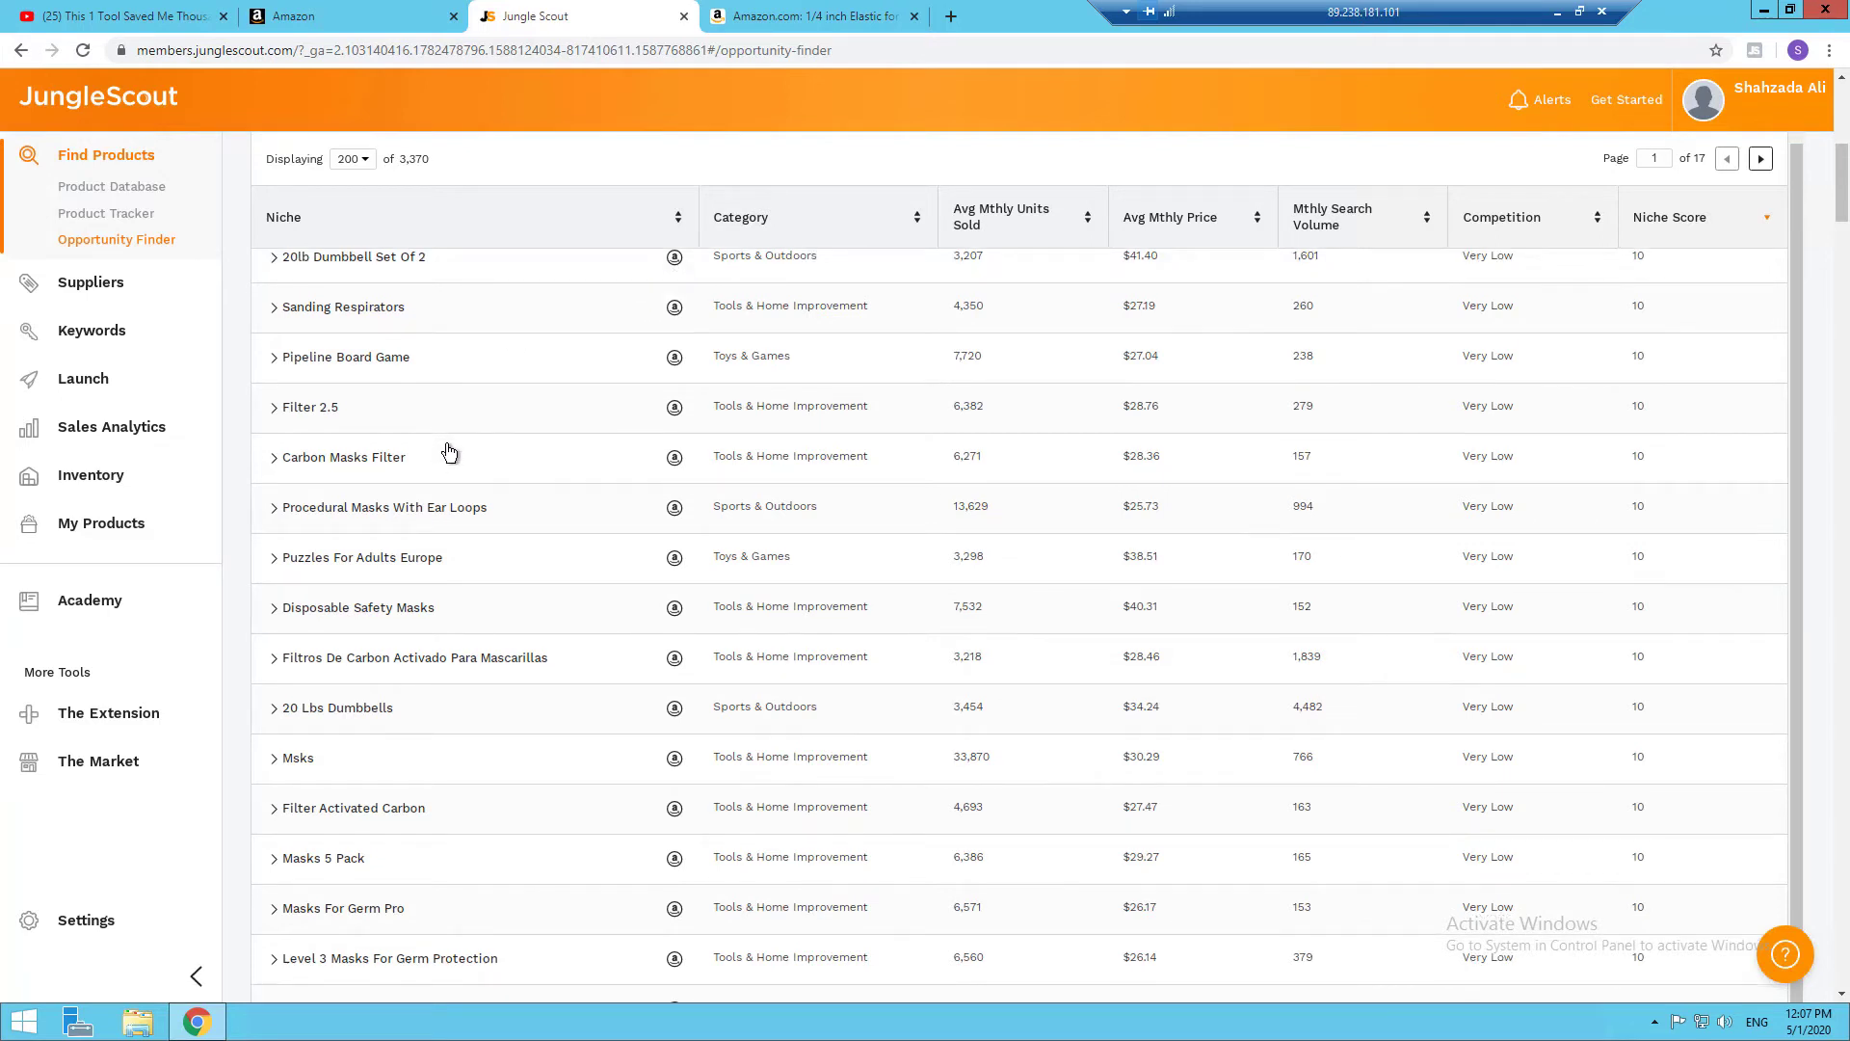
{"action": "scroll", "coordinate": [449, 452], "scroll_direction": "down", "scroll_amount": 3}
{"action": "scroll", "coordinate": [449, 451], "scroll_direction": "down", "scroll_amount": 5}
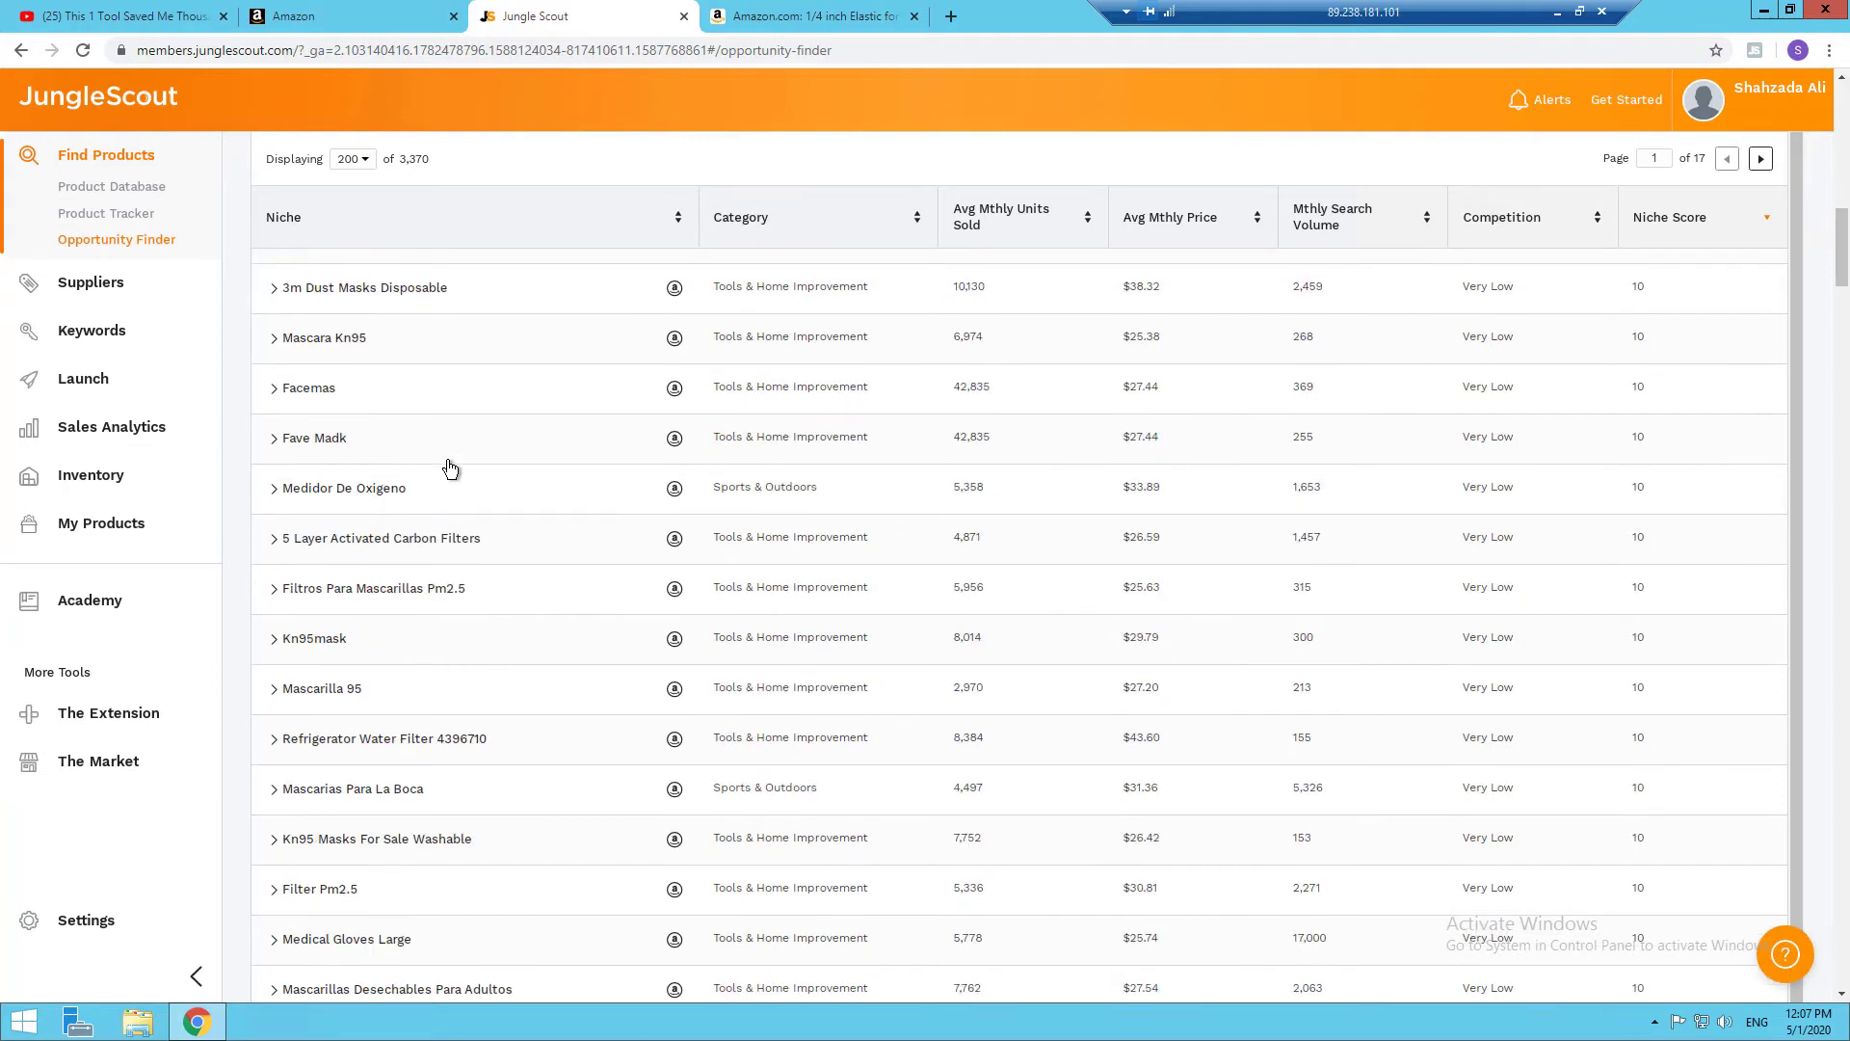
{"action": "scroll", "coordinate": [449, 468], "scroll_direction": "down", "scroll_amount": 4}
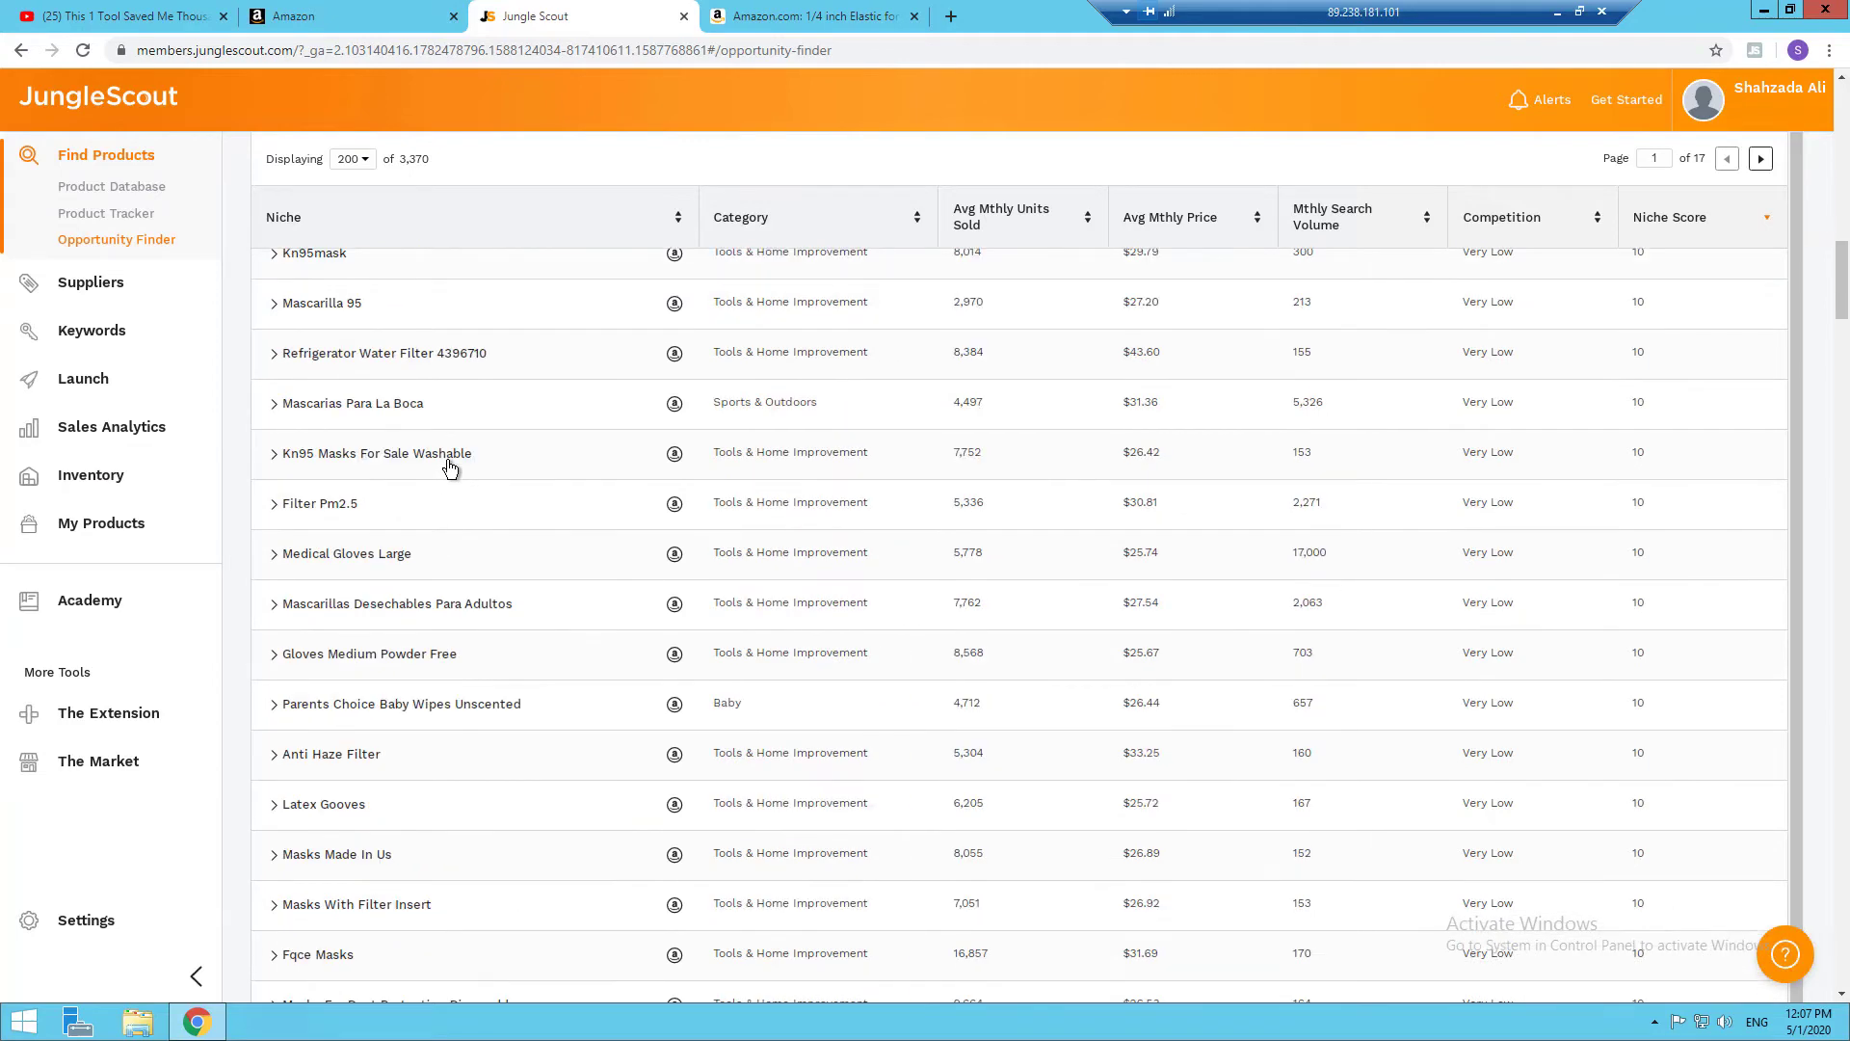
{"action": "scroll", "coordinate": [449, 467], "scroll_direction": "down", "scroll_amount": 4}
{"action": "scroll", "coordinate": [449, 468], "scroll_direction": "down", "scroll_amount": 3}
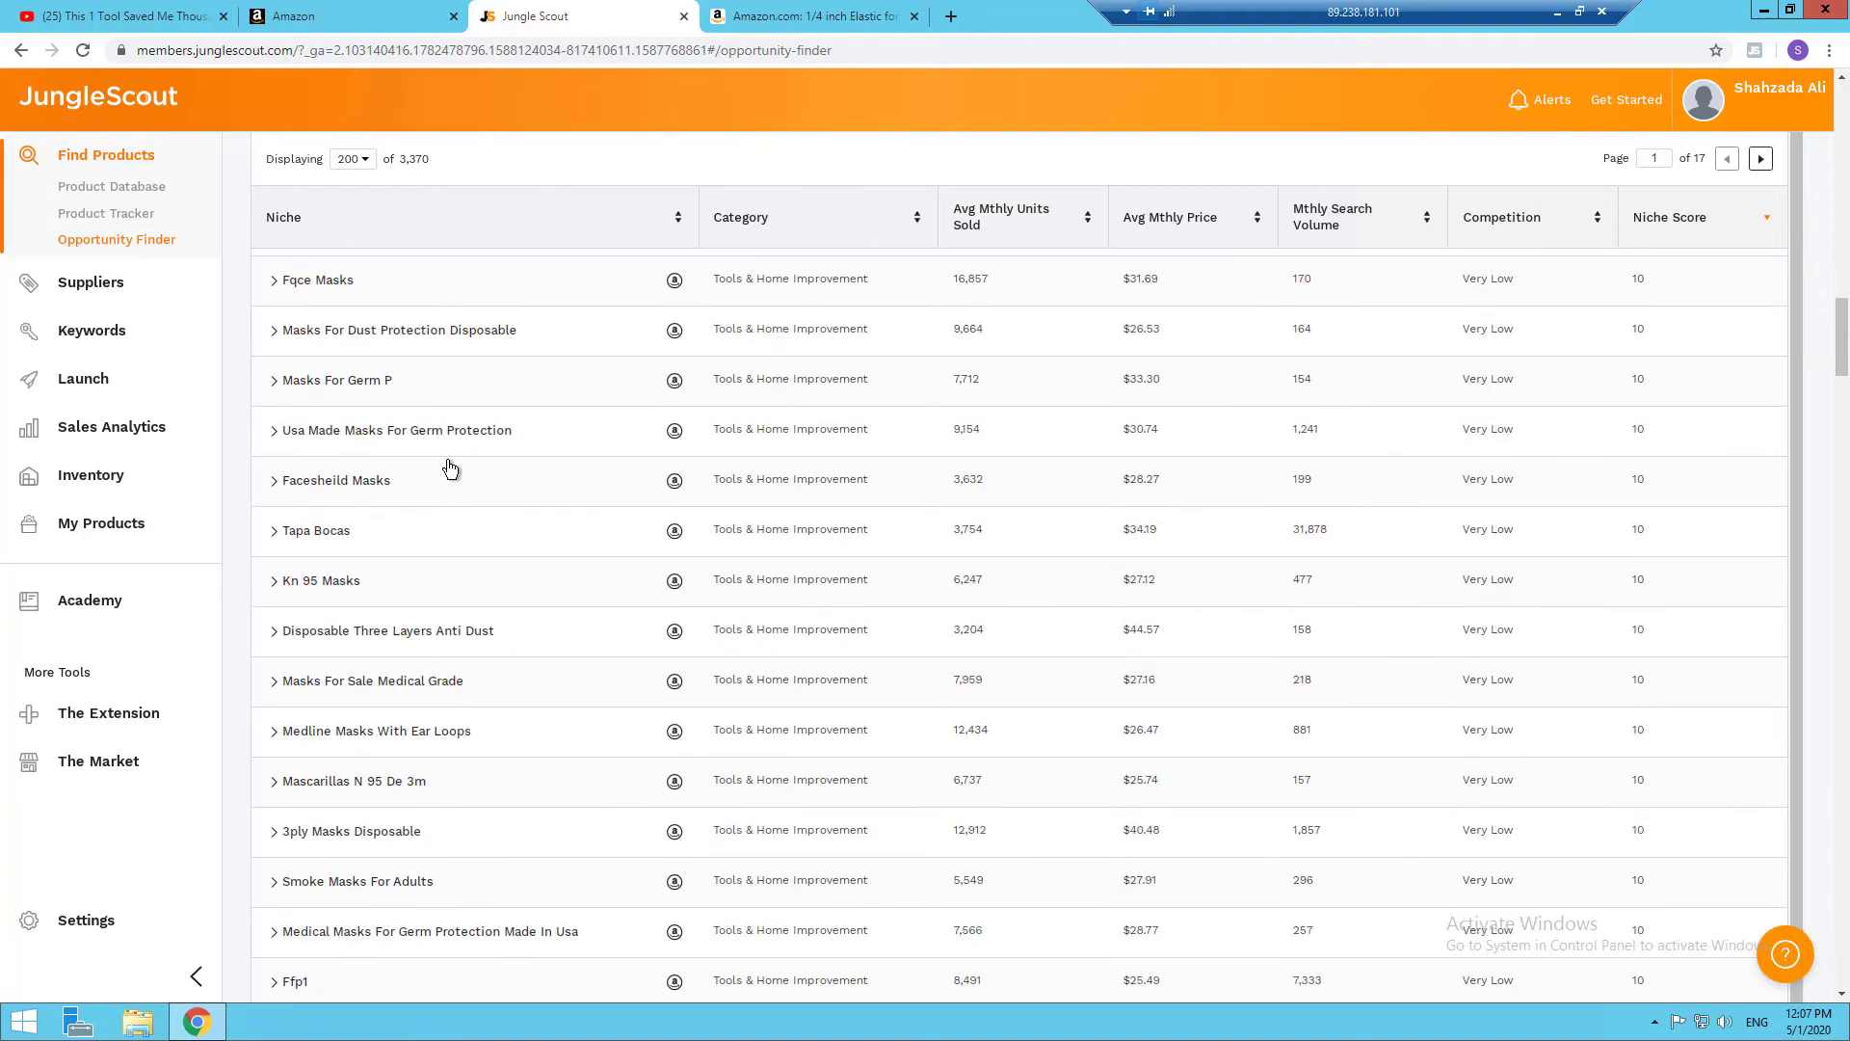
{"action": "scroll", "coordinate": [449, 467], "scroll_direction": "down", "scroll_amount": 8}
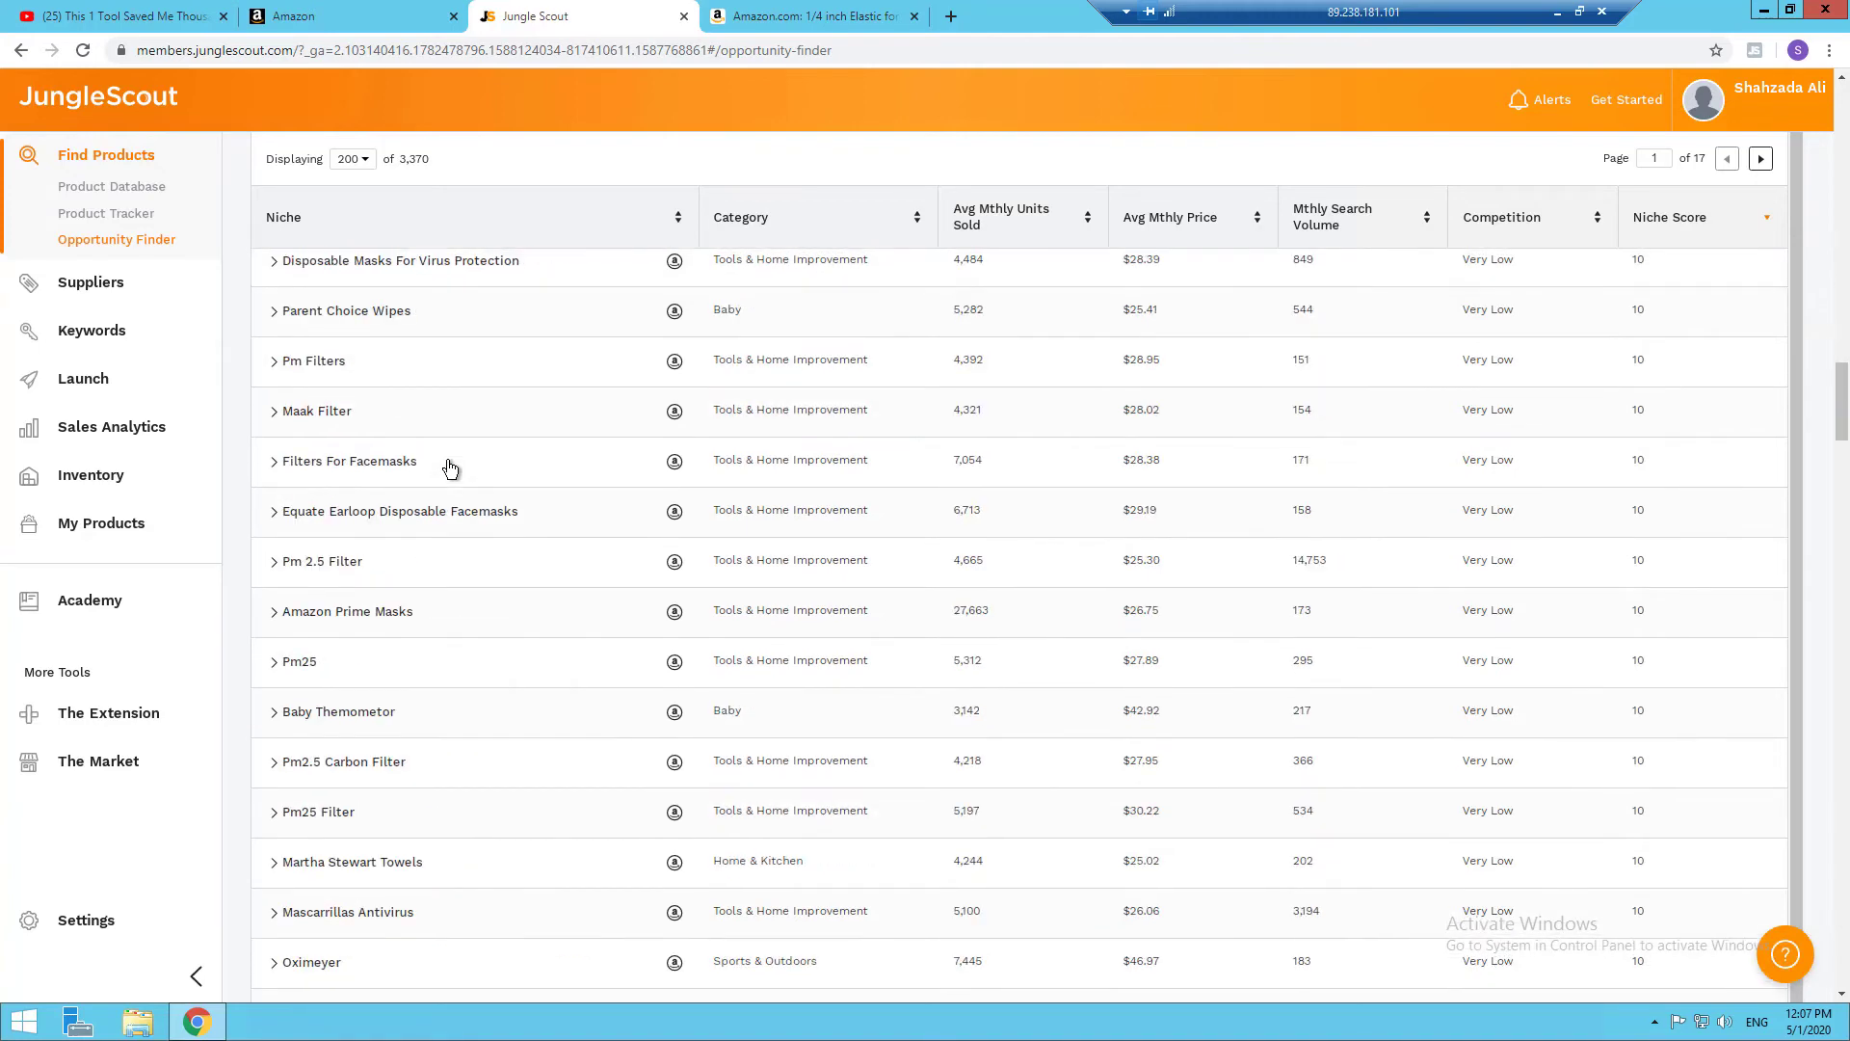
{"action": "scroll", "coordinate": [449, 467], "scroll_direction": "down", "scroll_amount": 4}
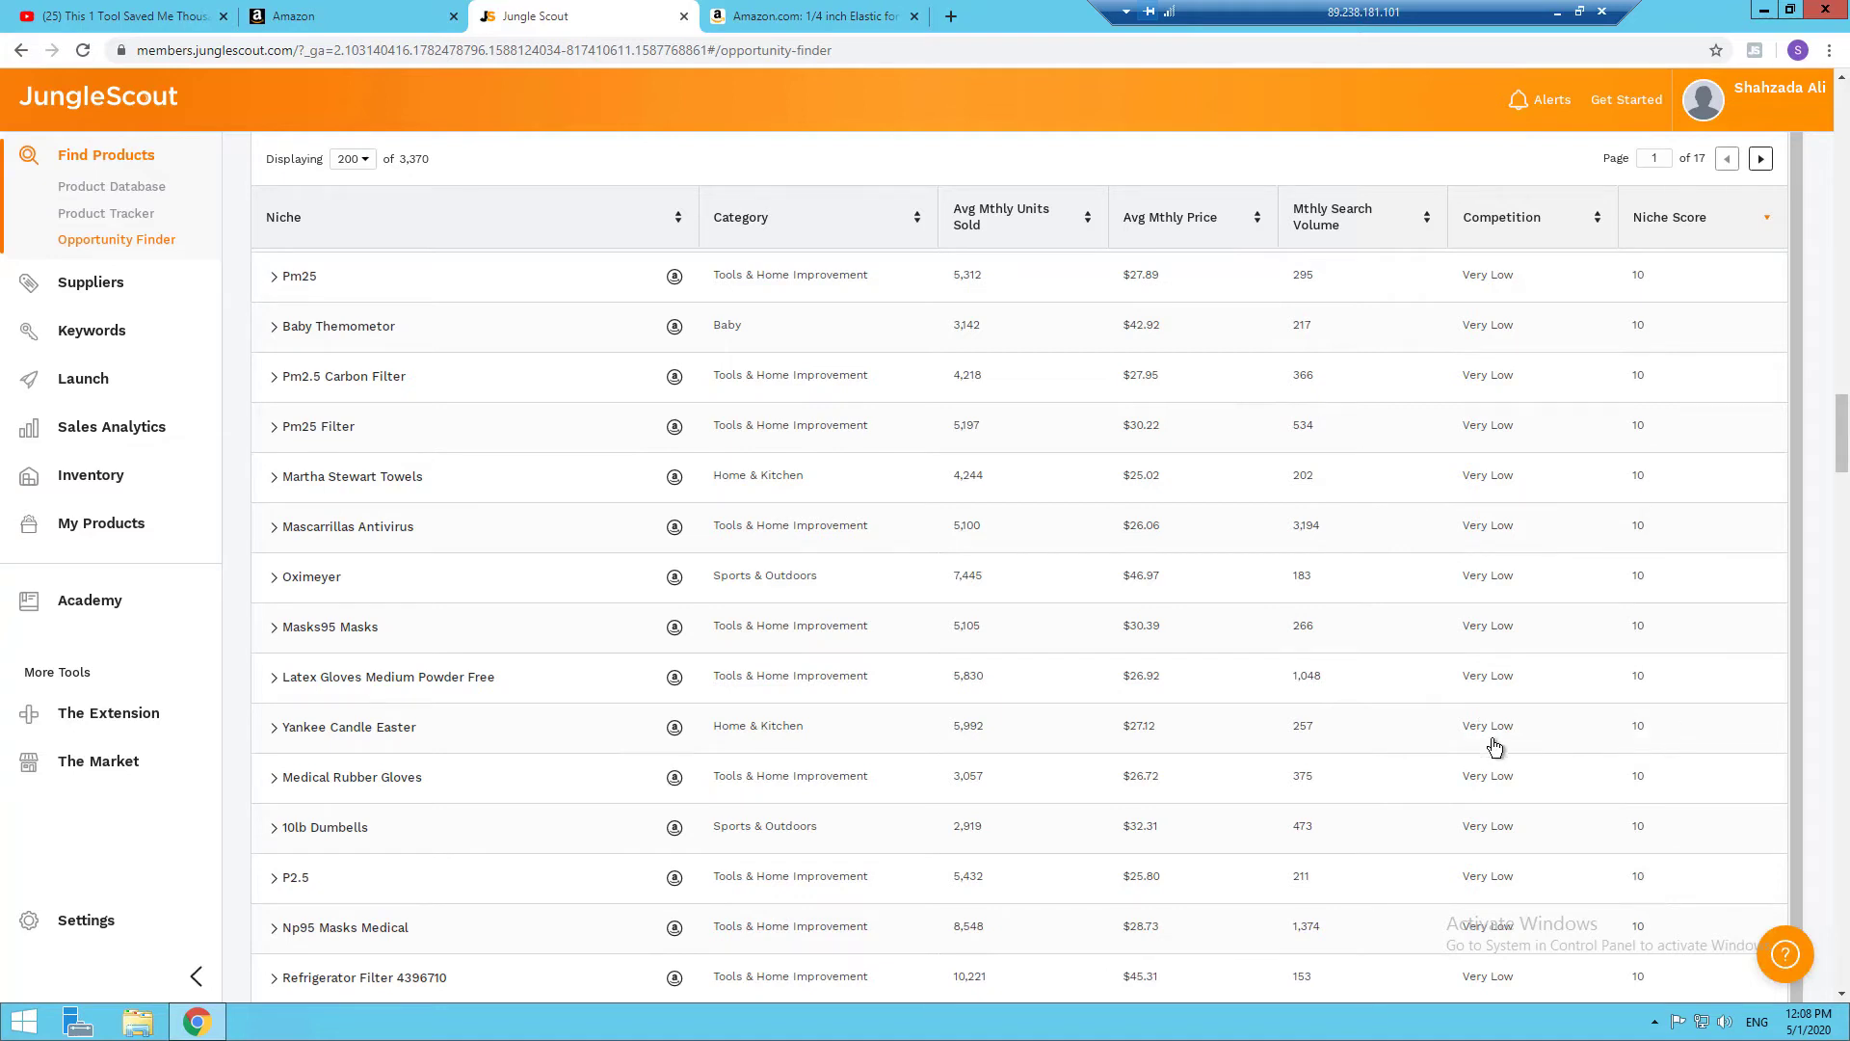
Open the Yankee Candle Easter niche on Amazon and review its products' sales data with the Jungle Scout extension
{"action": "left_click", "coordinate": [674, 728]}
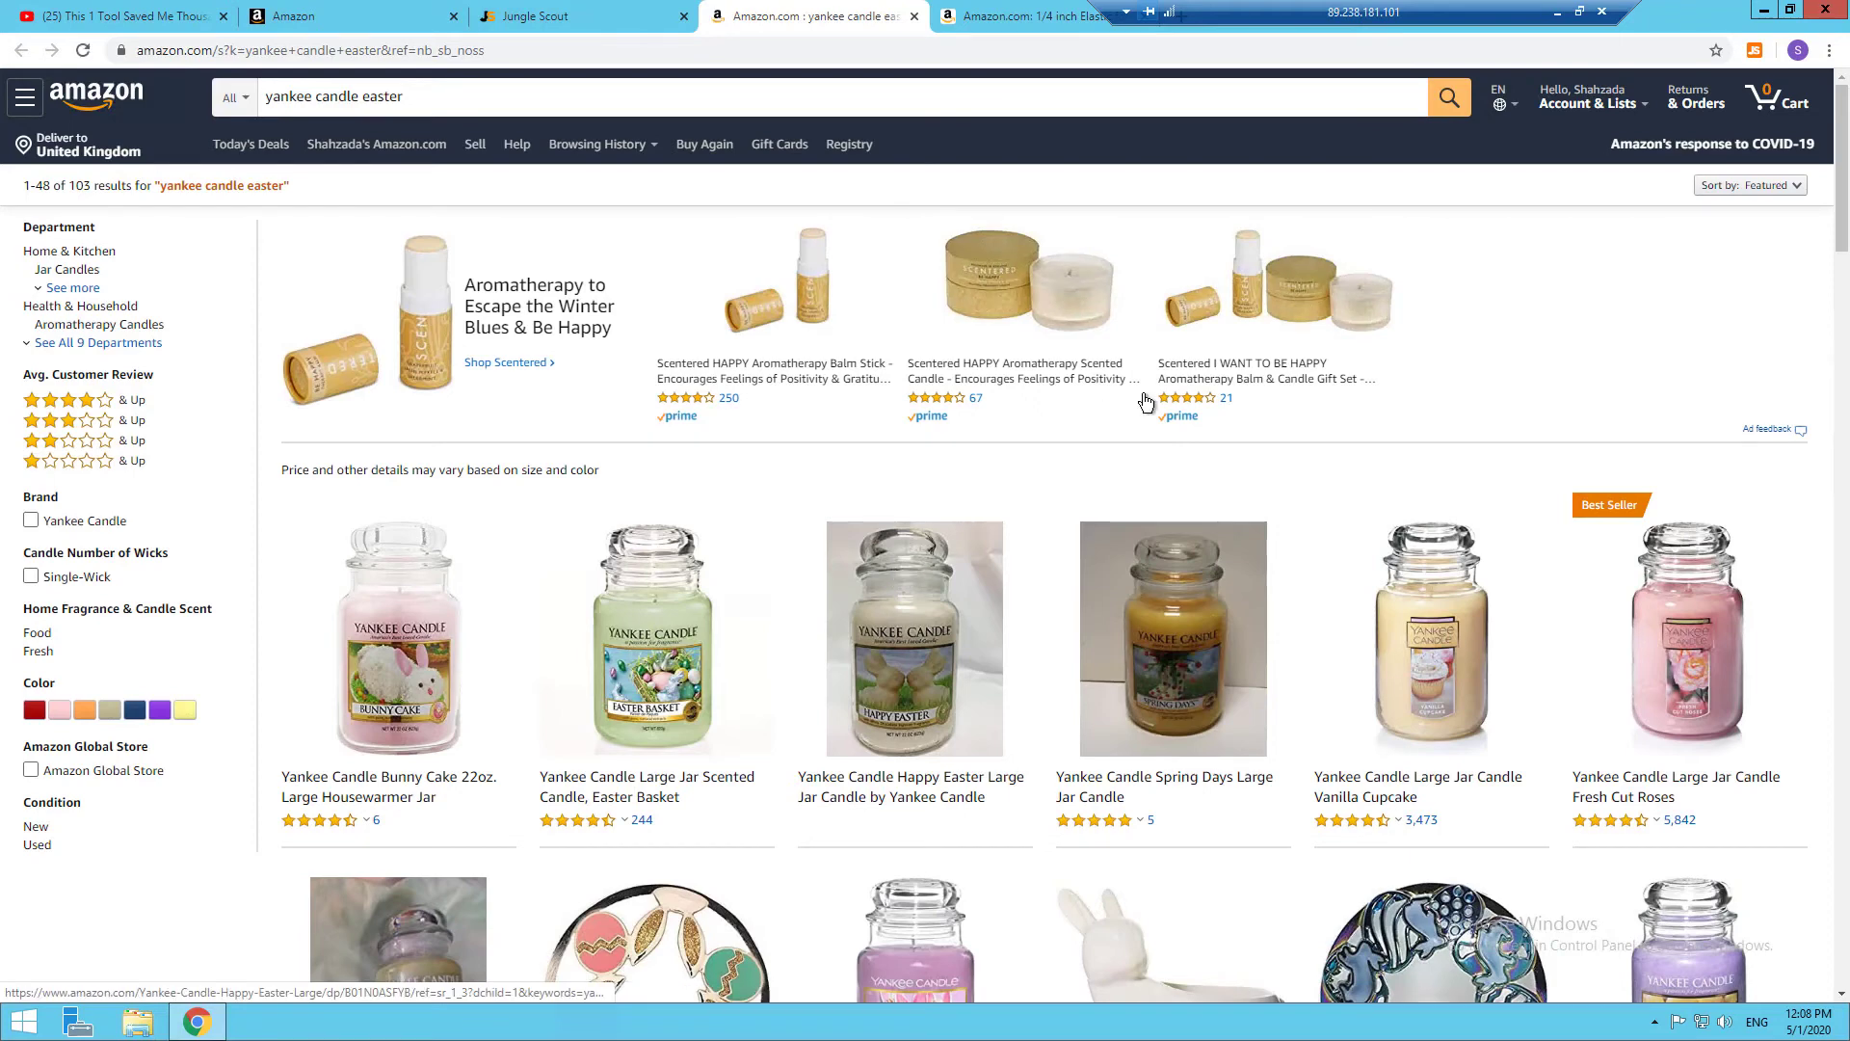
{"action": "left_click", "coordinate": [1755, 53]}
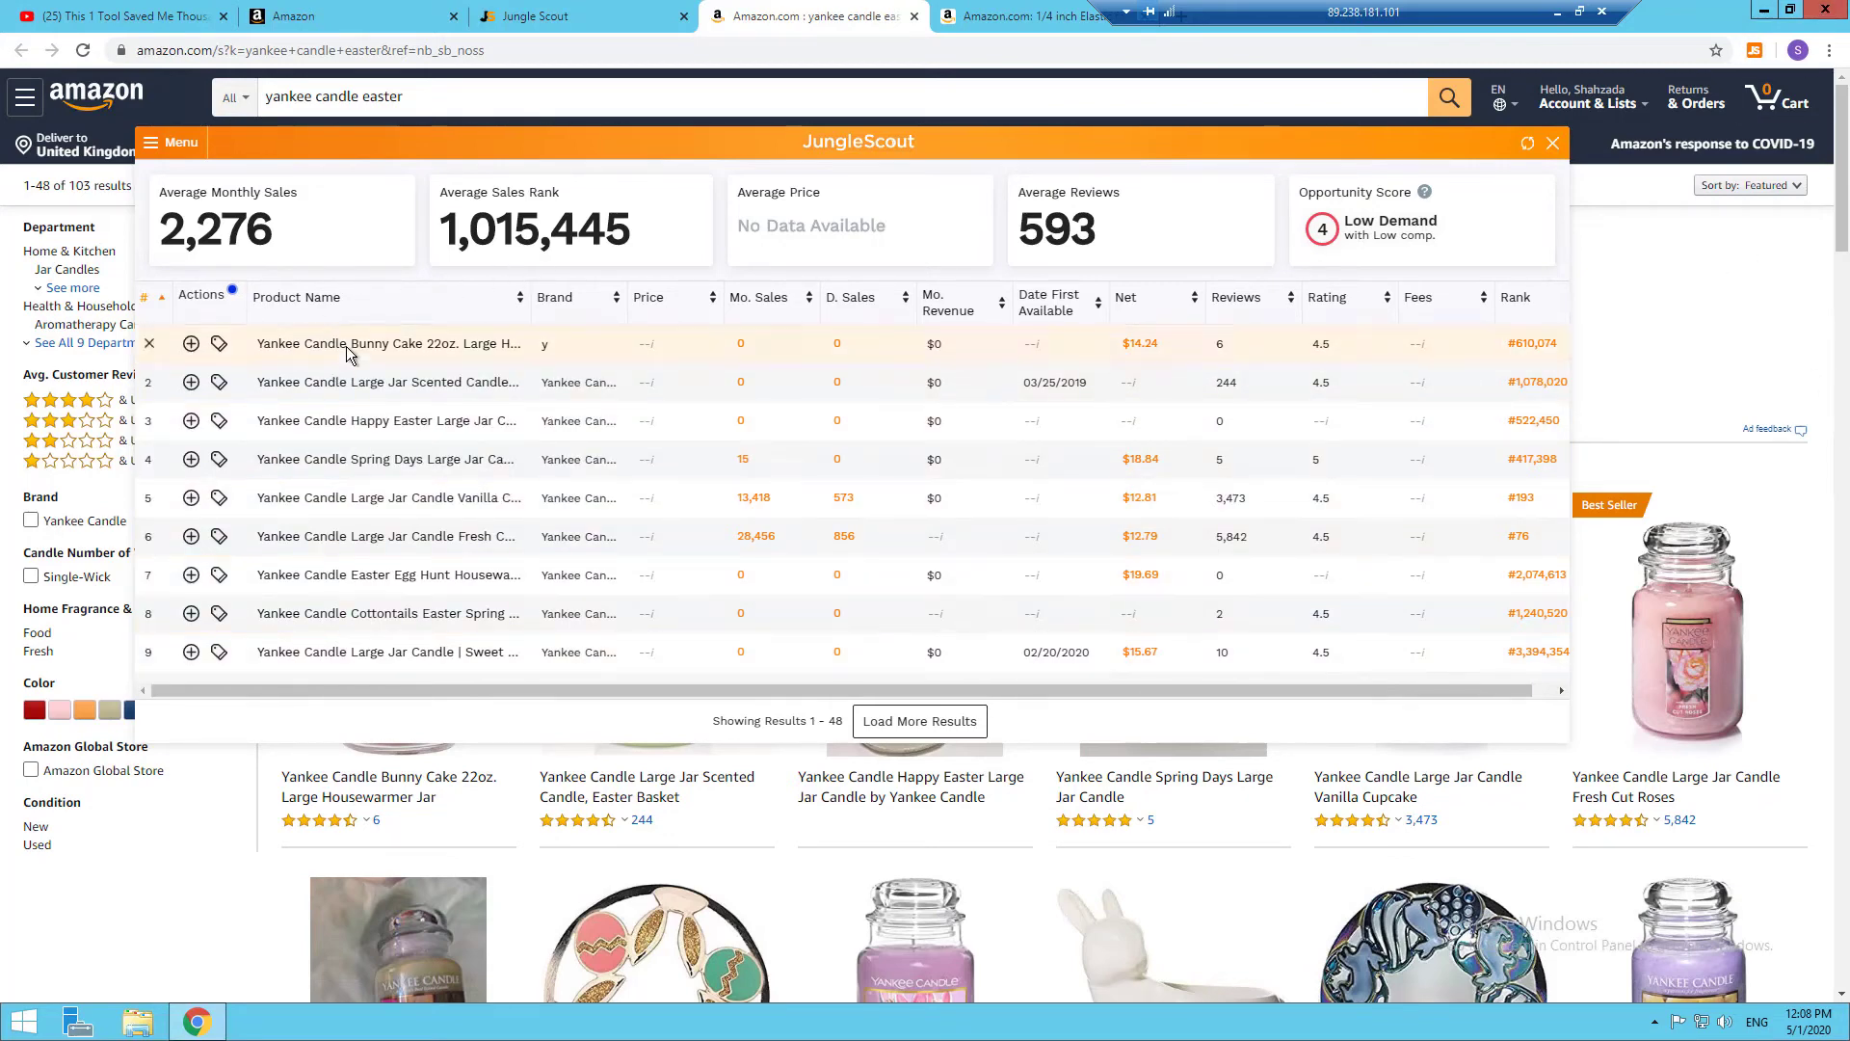
{"action": "mouse_move", "coordinate": [350, 390]}
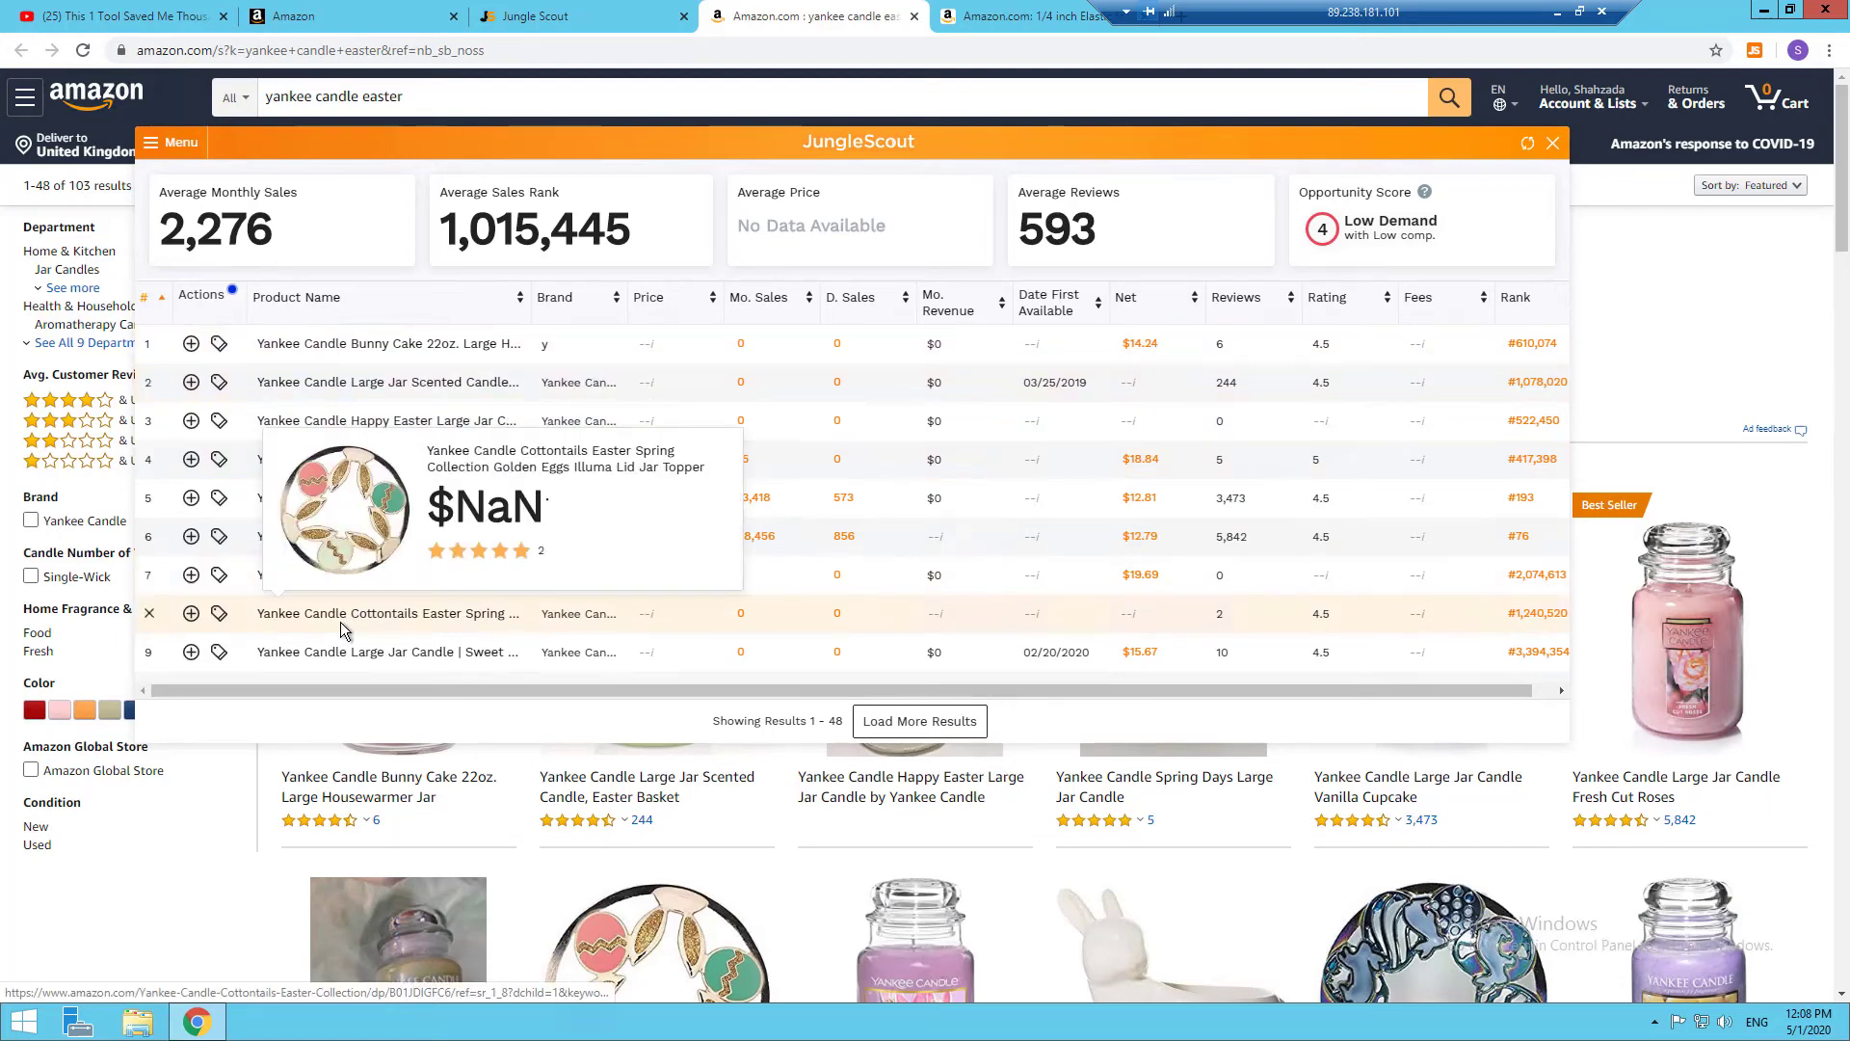
{"action": "mouse_move", "coordinate": [344, 650]}
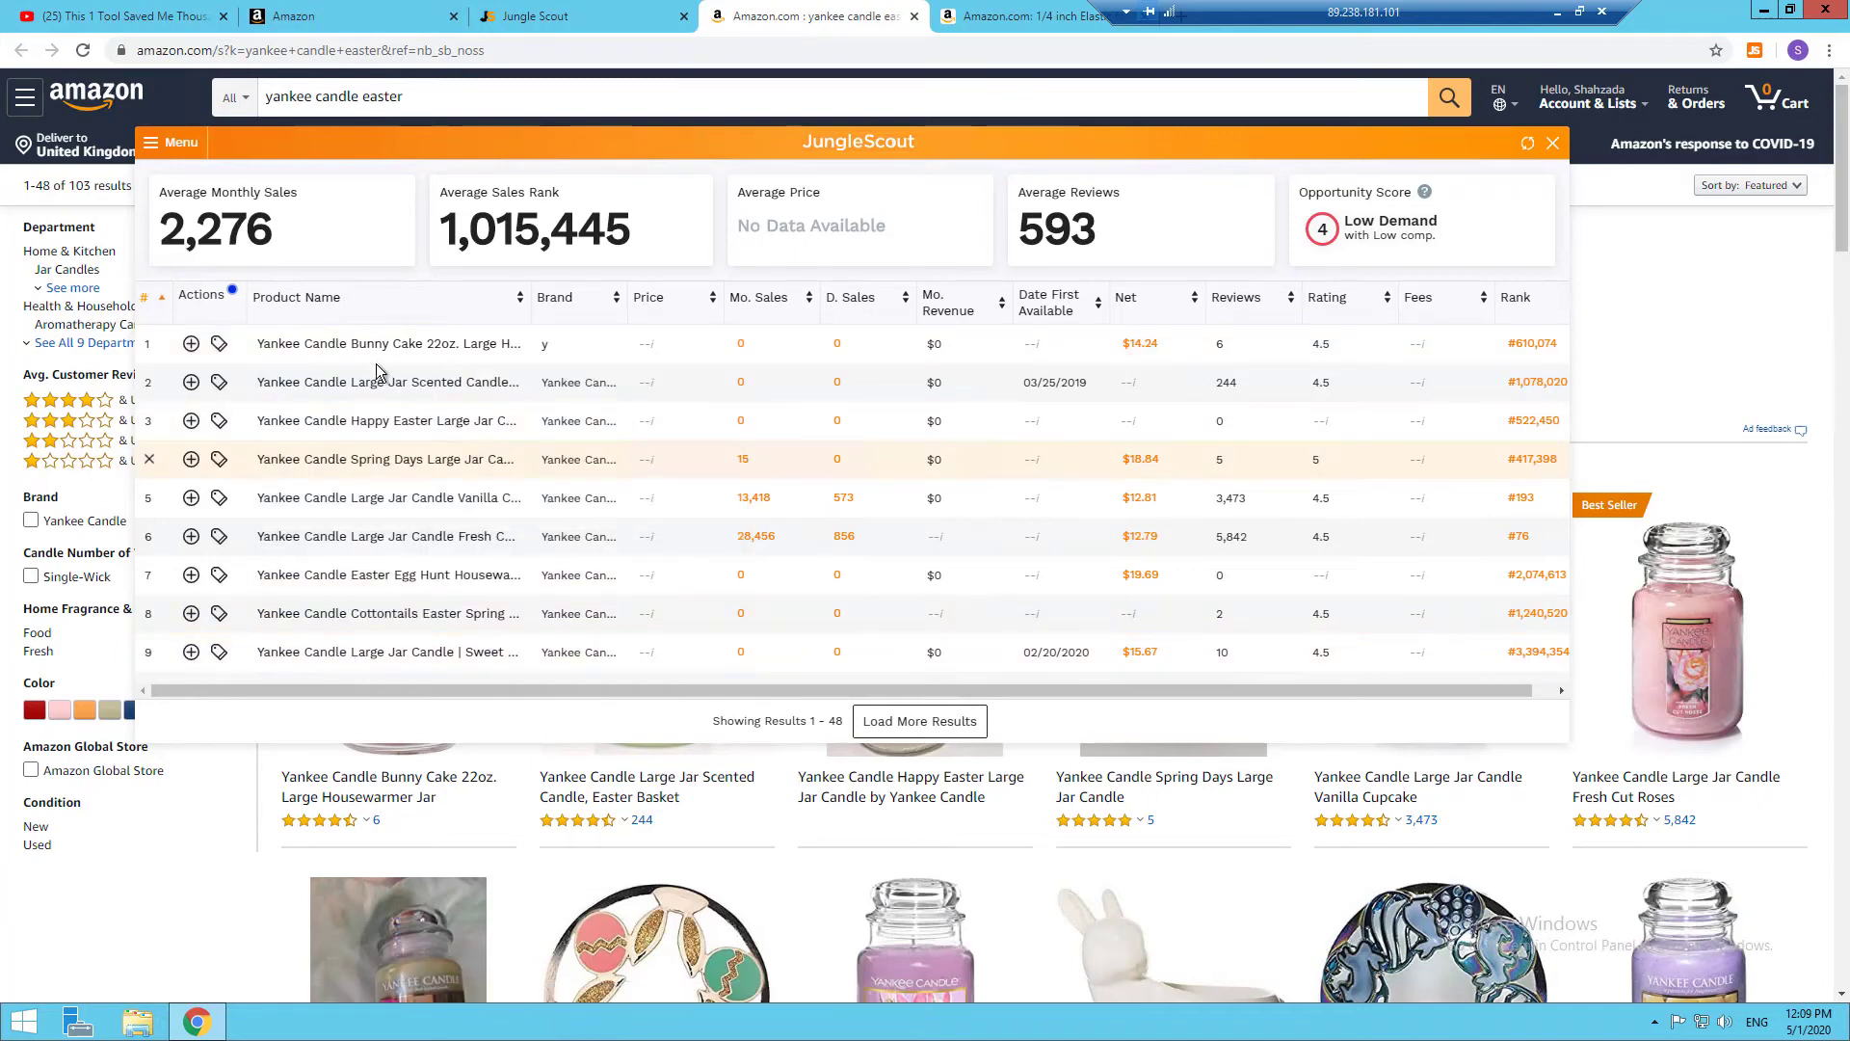
{"action": "mouse_move", "coordinate": [446, 560]}
{"action": "mouse_move", "coordinate": [421, 648]}
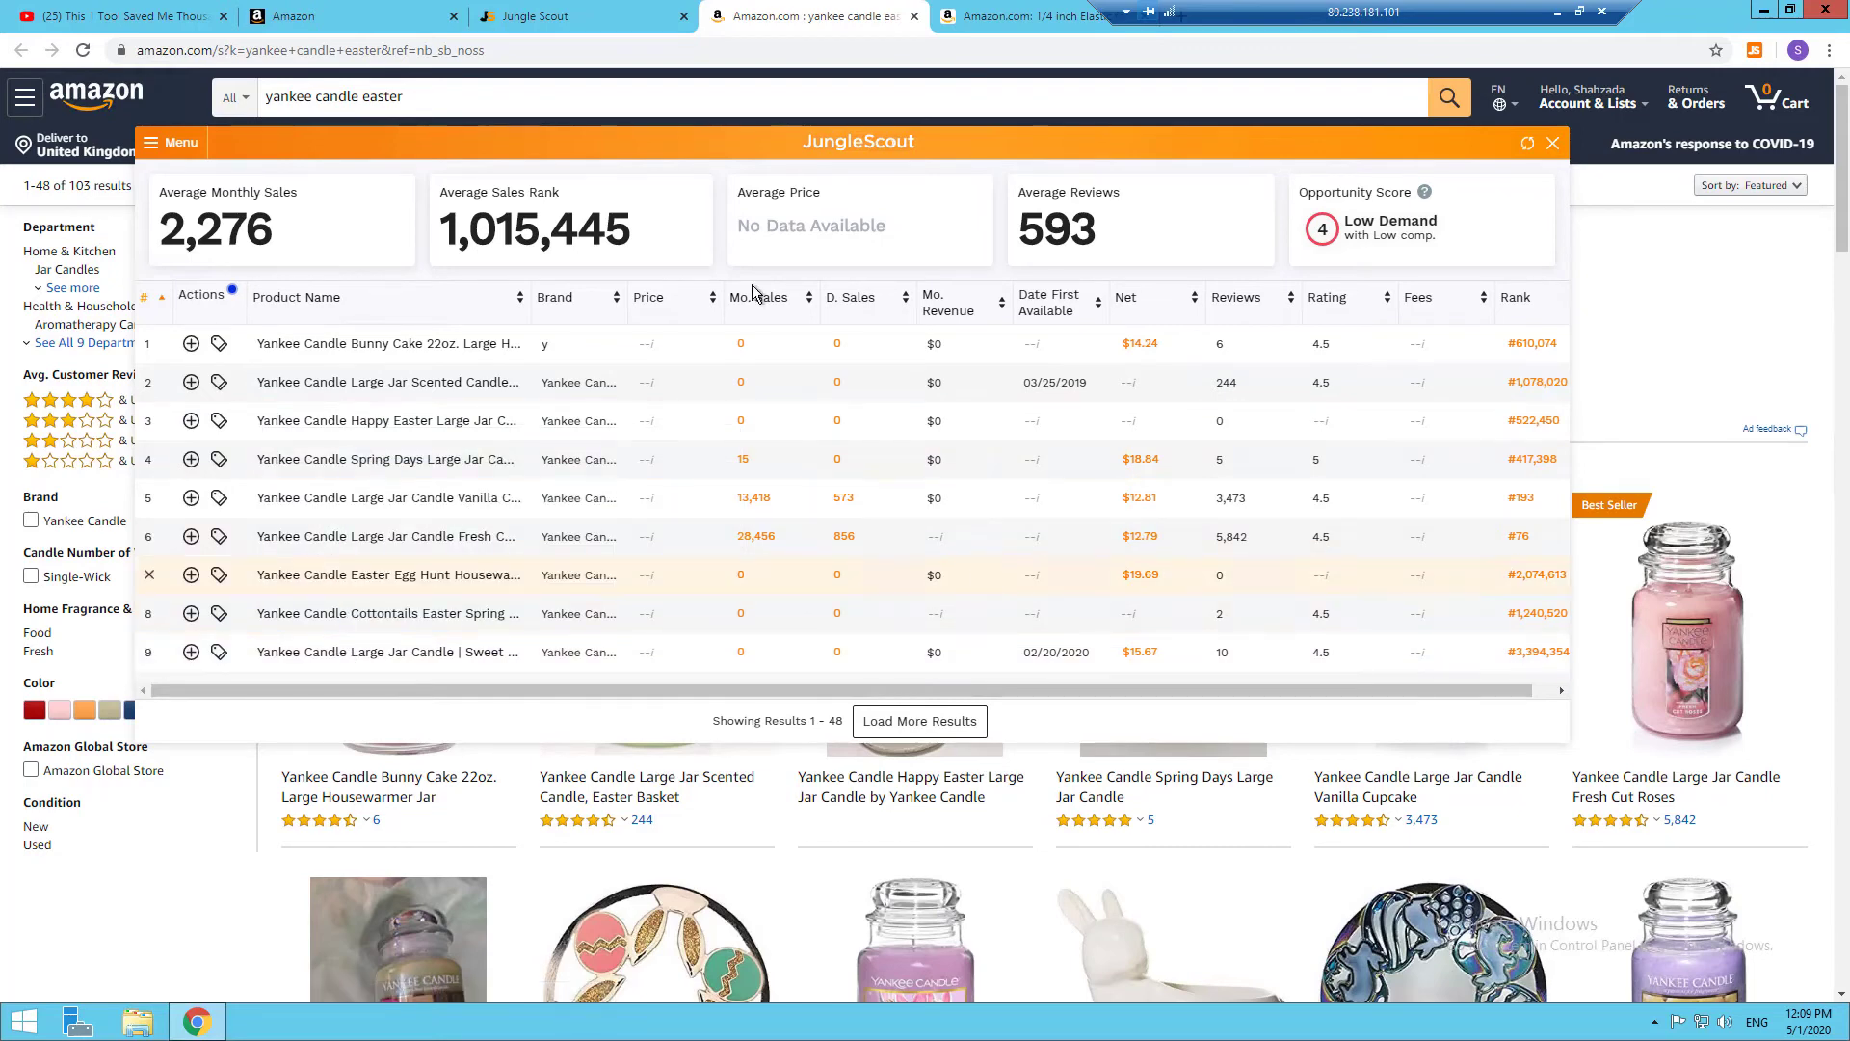
{"action": "mouse_move", "coordinate": [560, 586]}
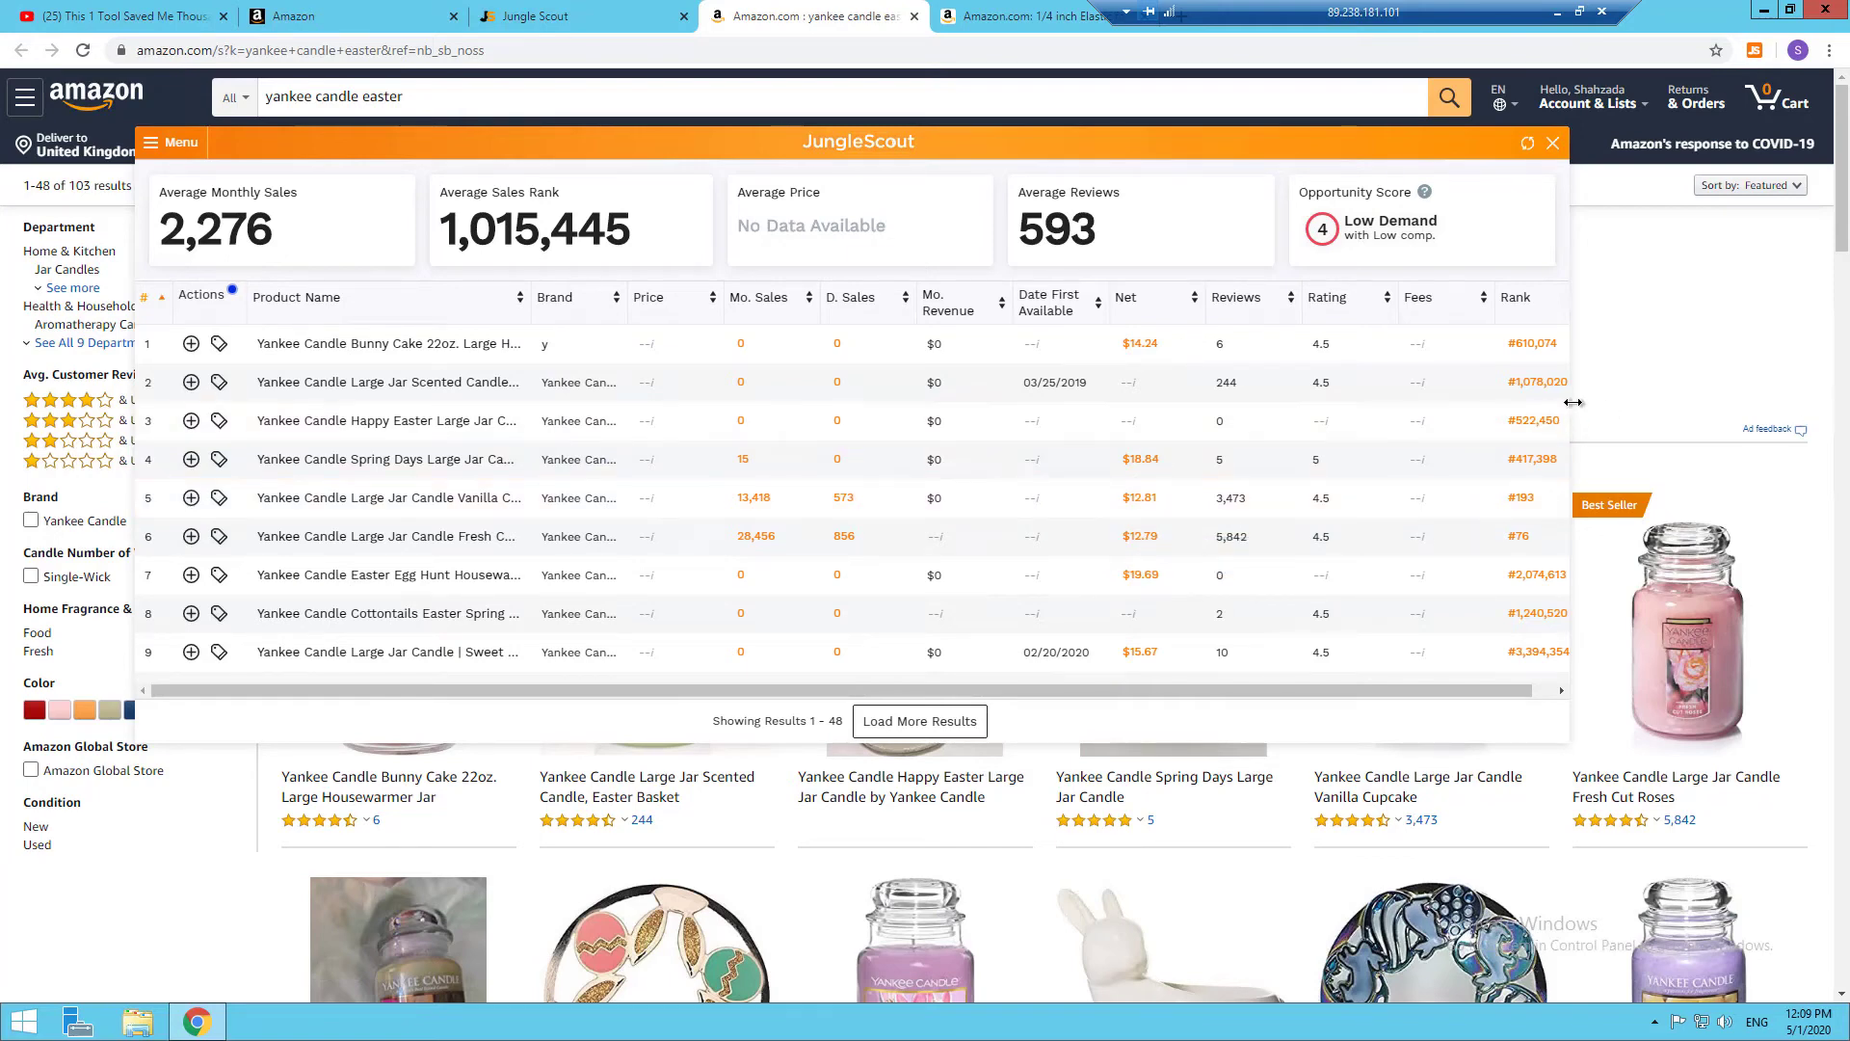
Widen the extension's results window, look through the candles' monthly sales, and close it
{"action": "left_click_drag", "start_coordinate": [1688, 388], "coordinate": [1688, 387]}
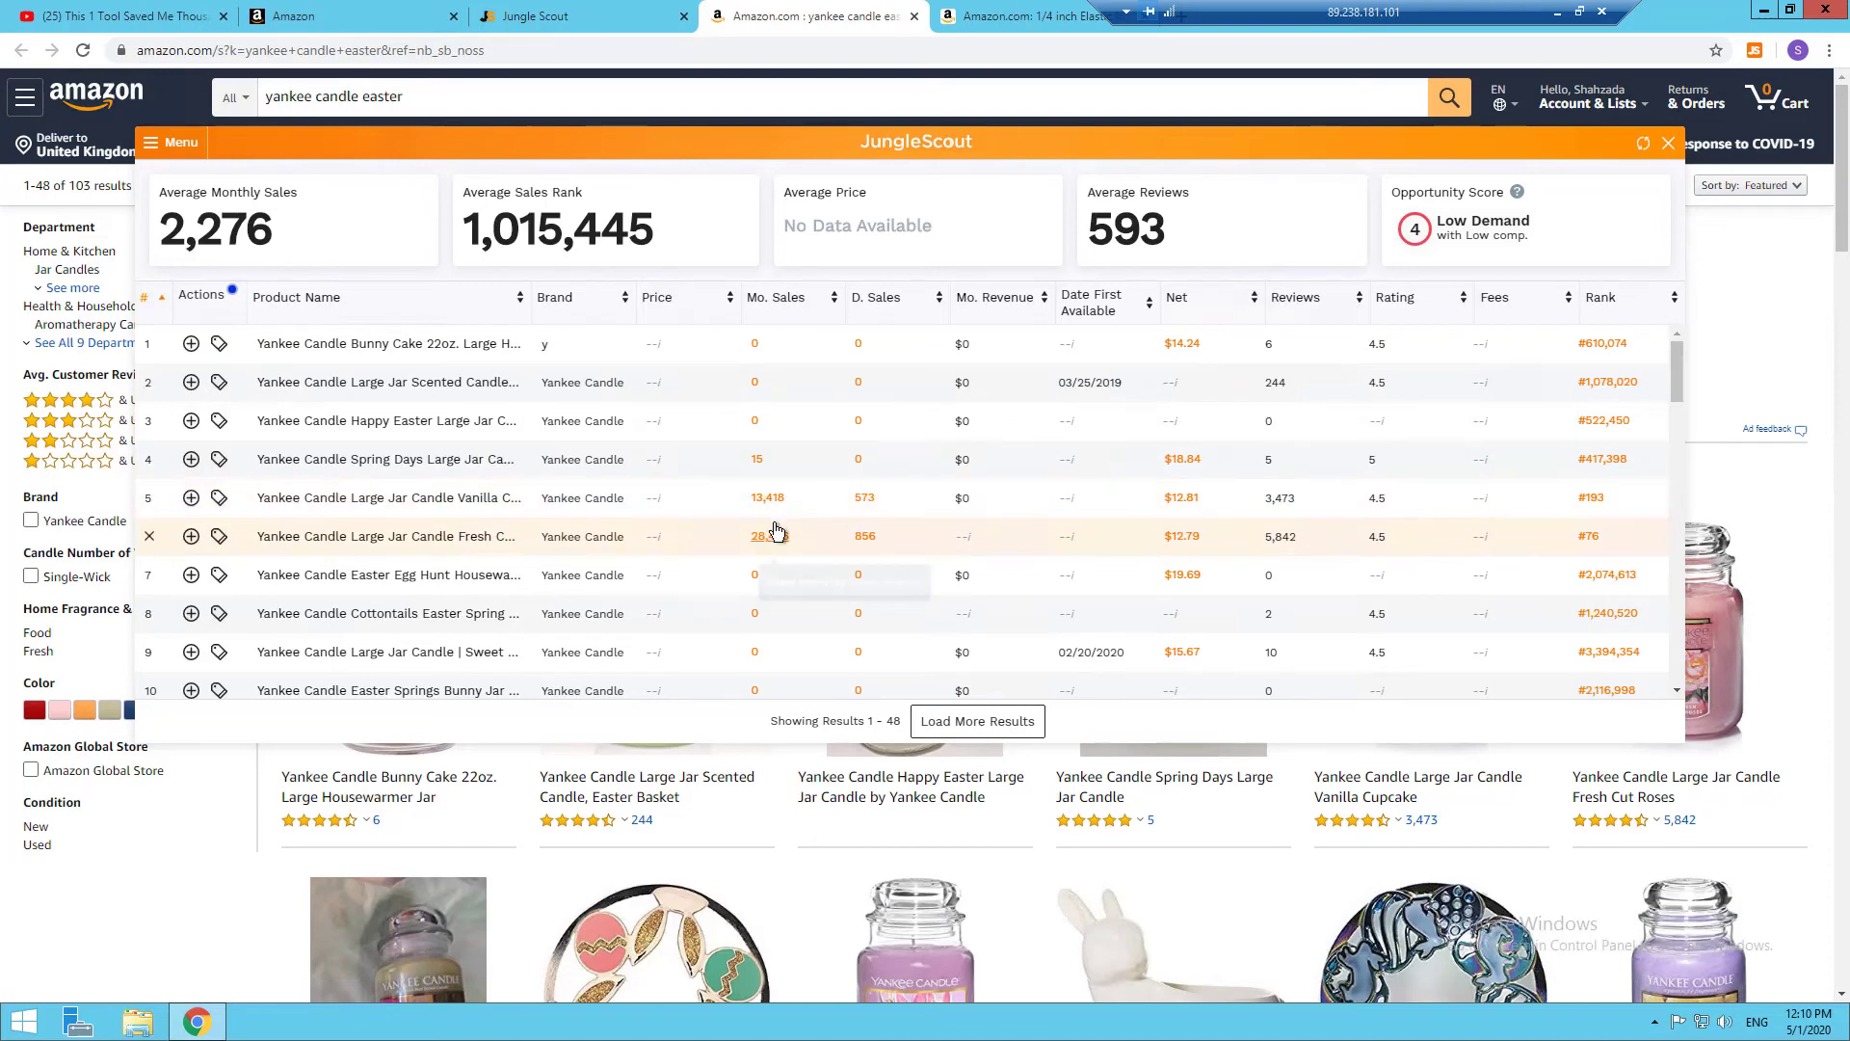
{"action": "scroll", "coordinate": [777, 412], "scroll_direction": "down", "scroll_amount": 6}
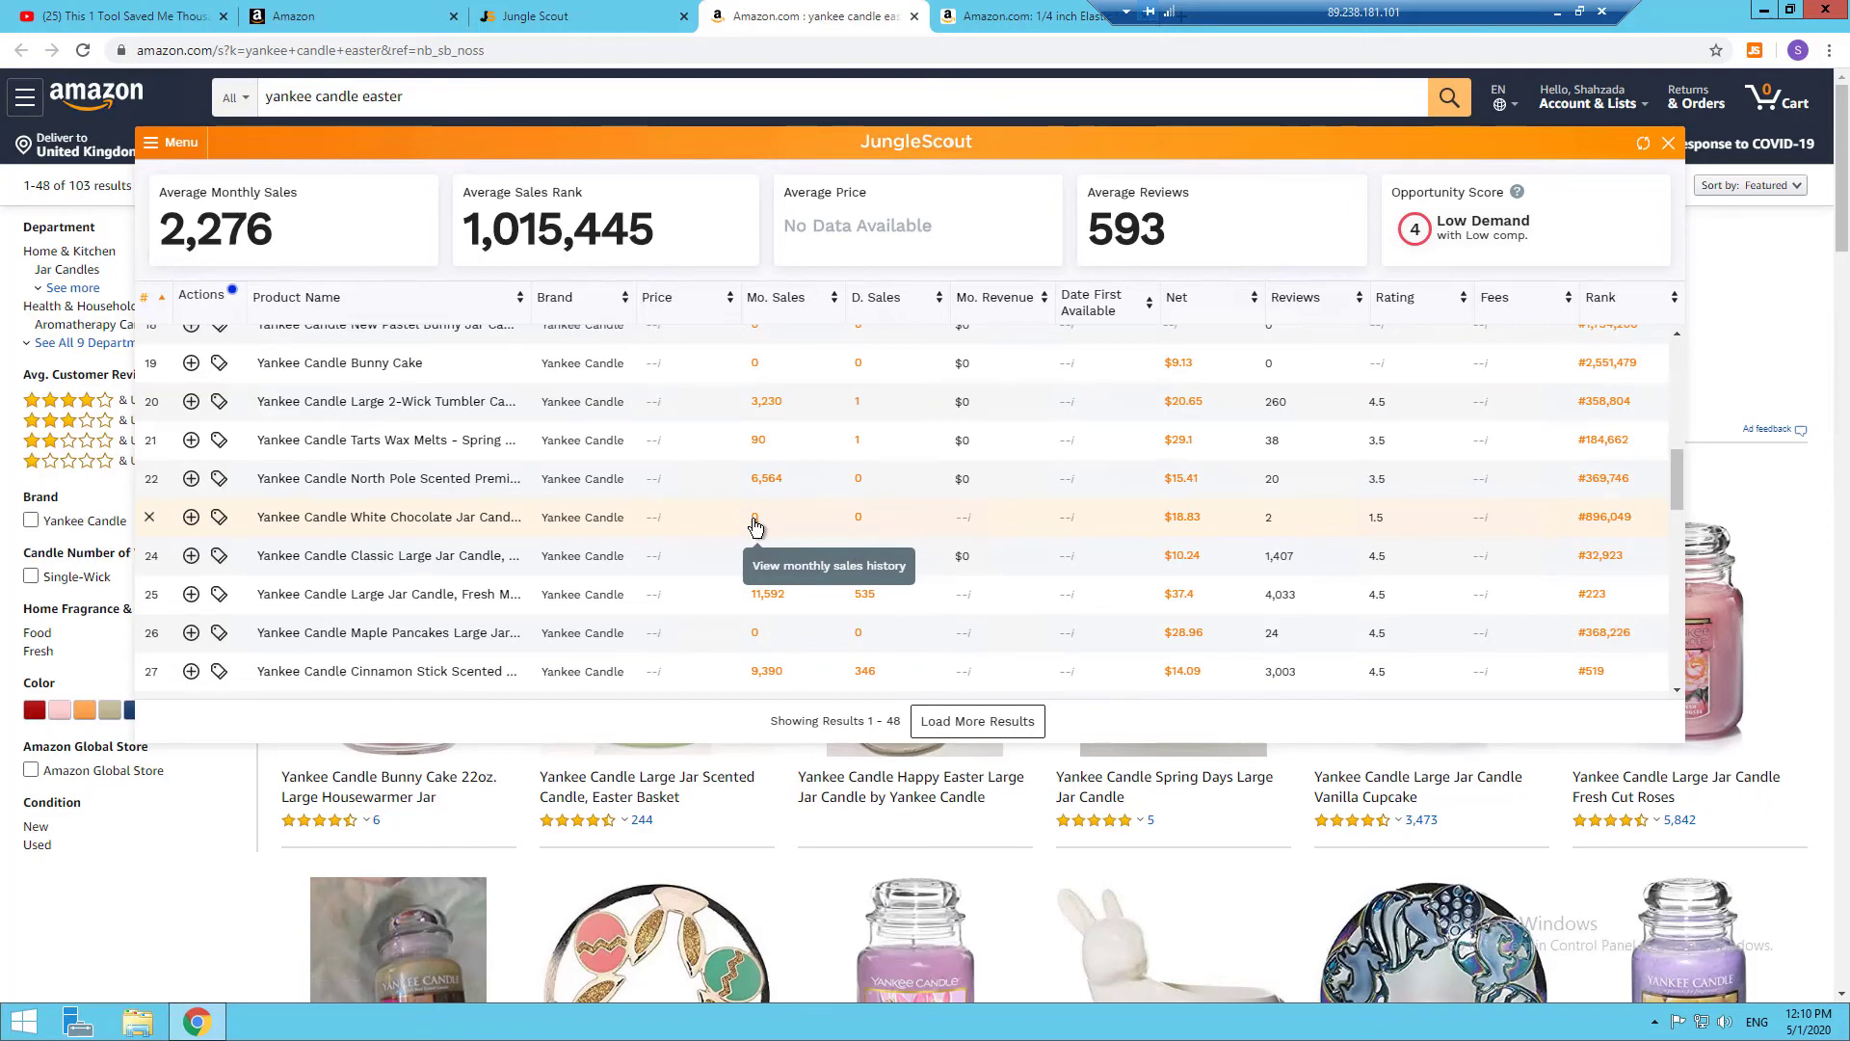
{"action": "scroll", "coordinate": [710, 511], "scroll_direction": "down", "scroll_amount": 4}
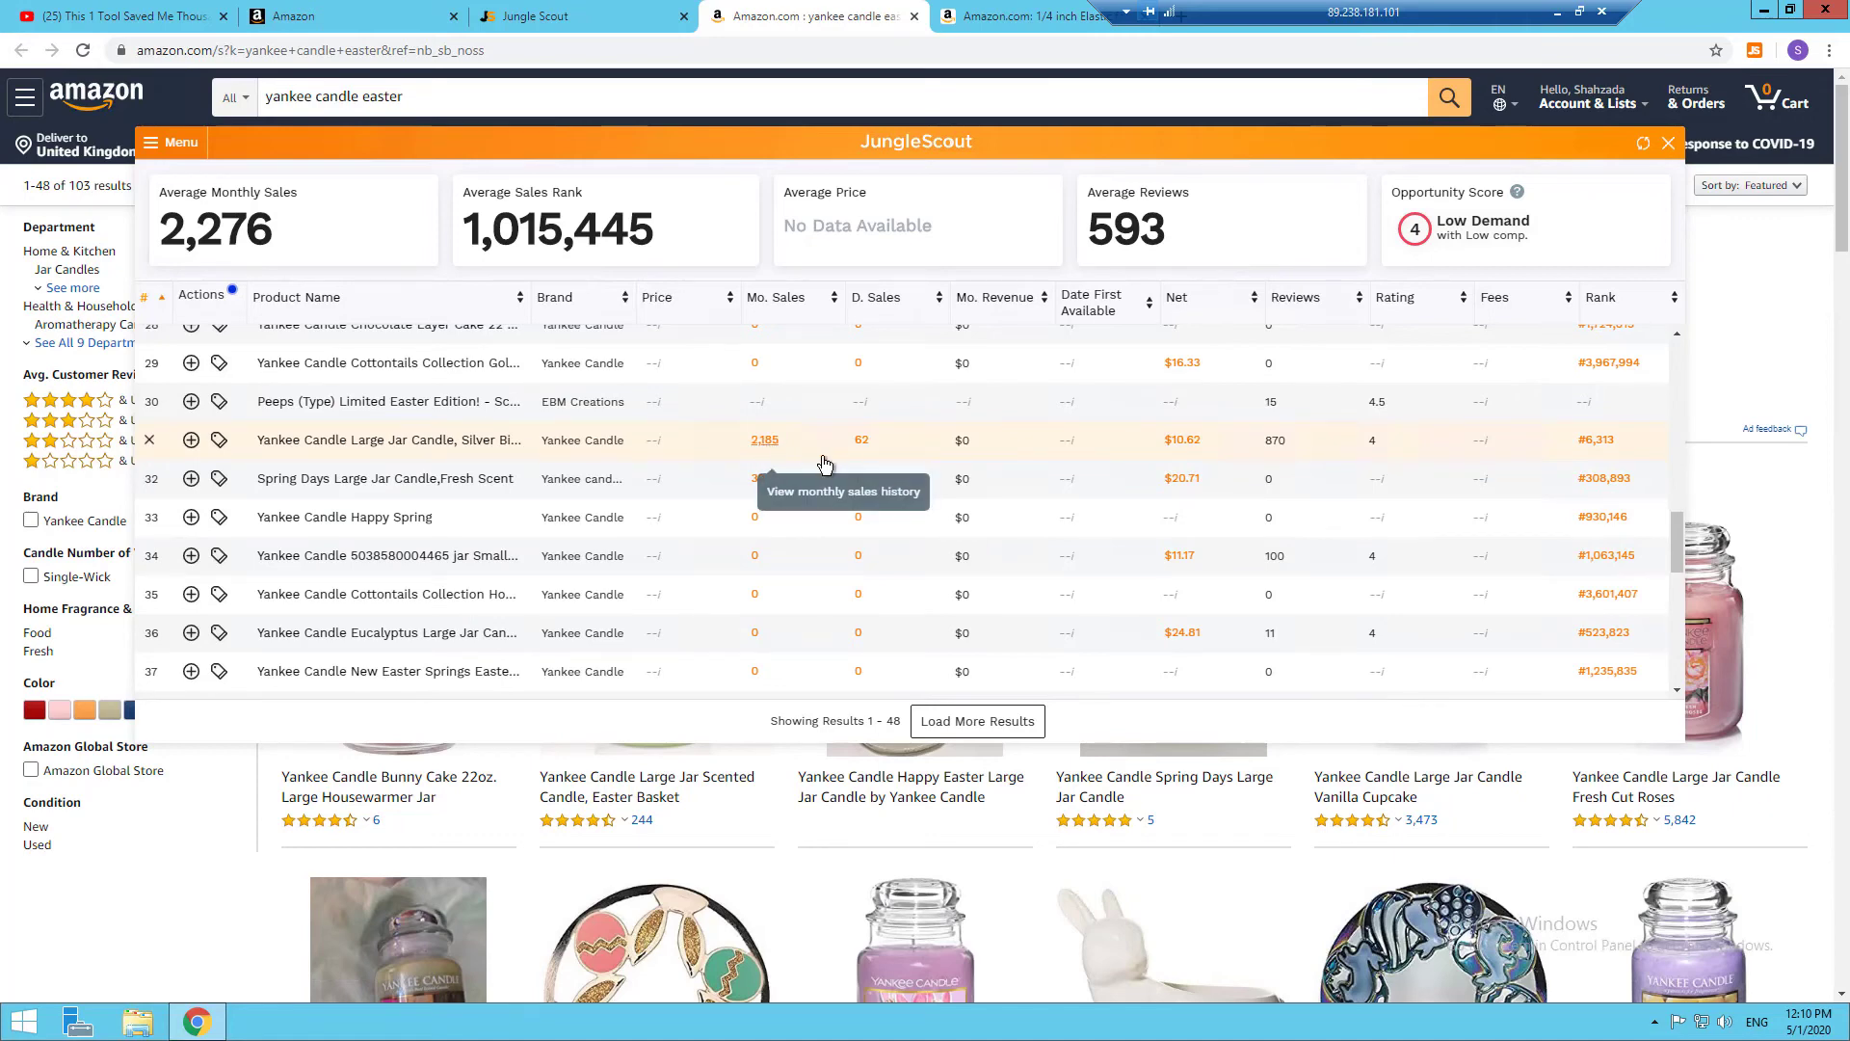
{"action": "scroll", "coordinate": [871, 482], "scroll_direction": "up", "scroll_amount": 10}
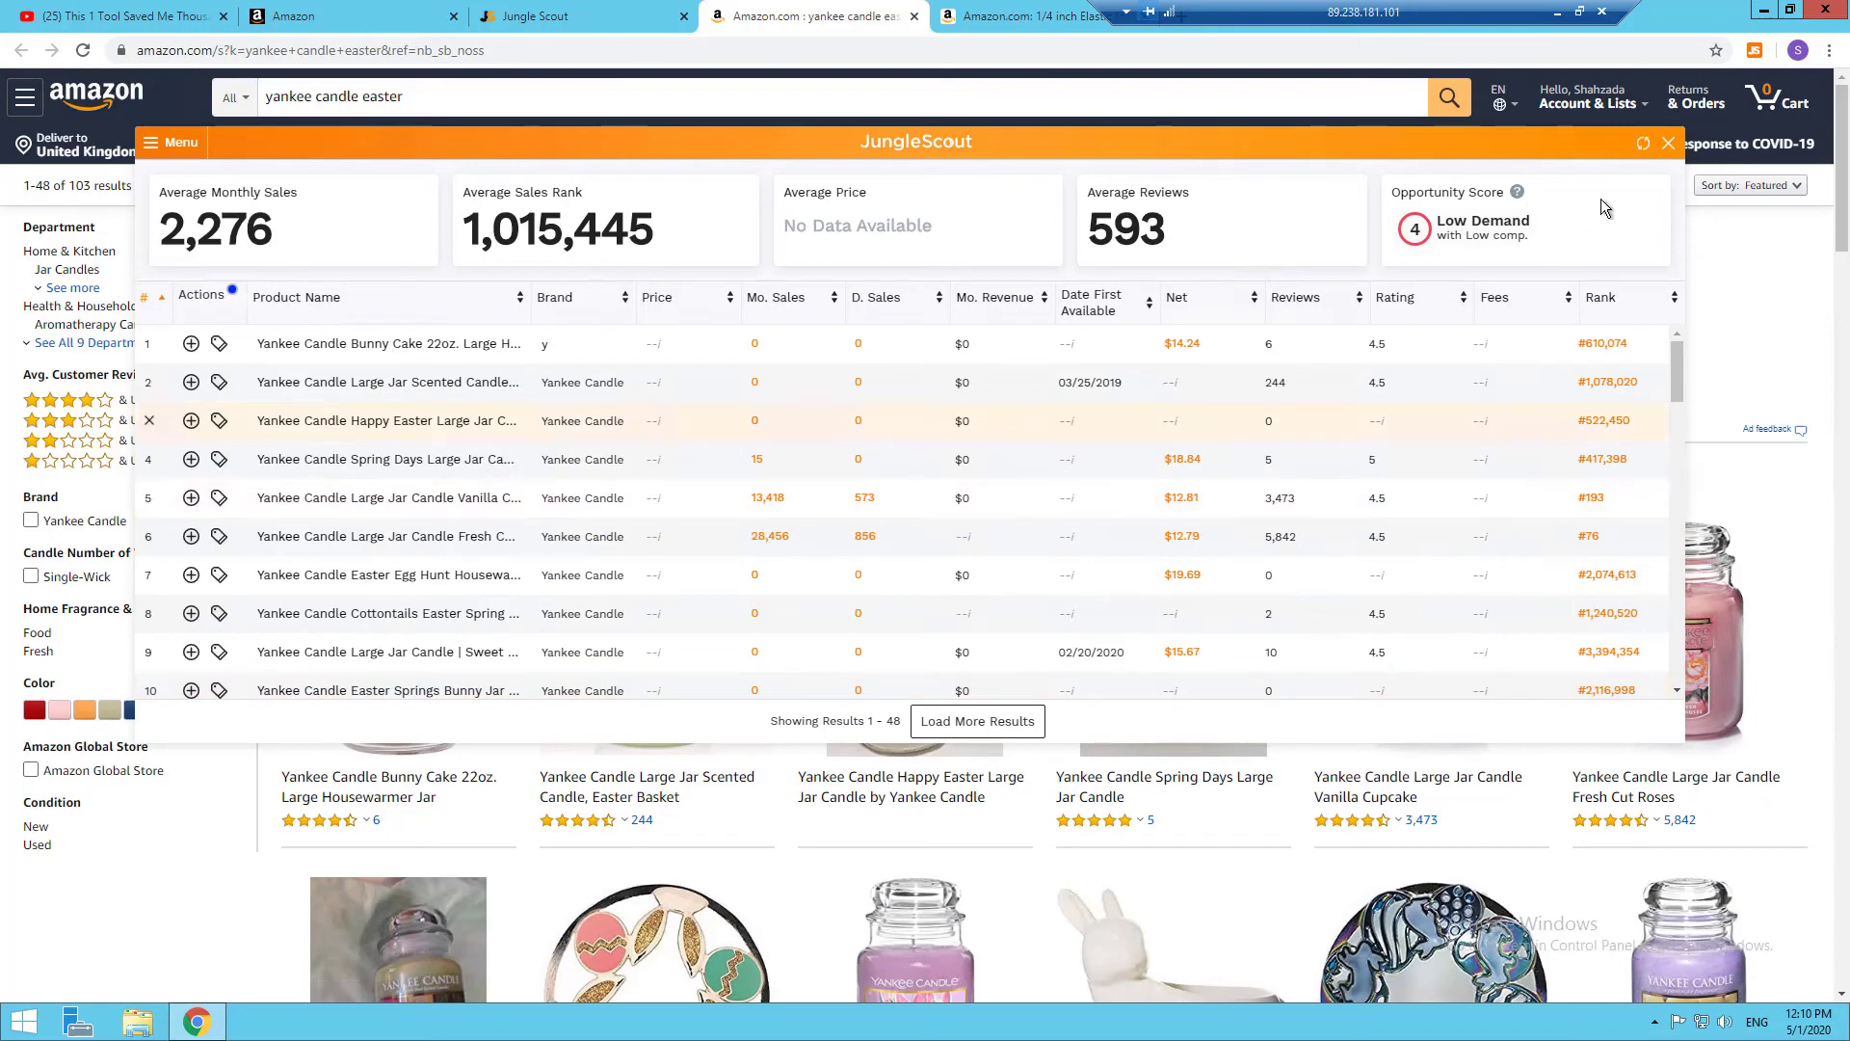
{"action": "left_click", "coordinate": [1669, 144]}
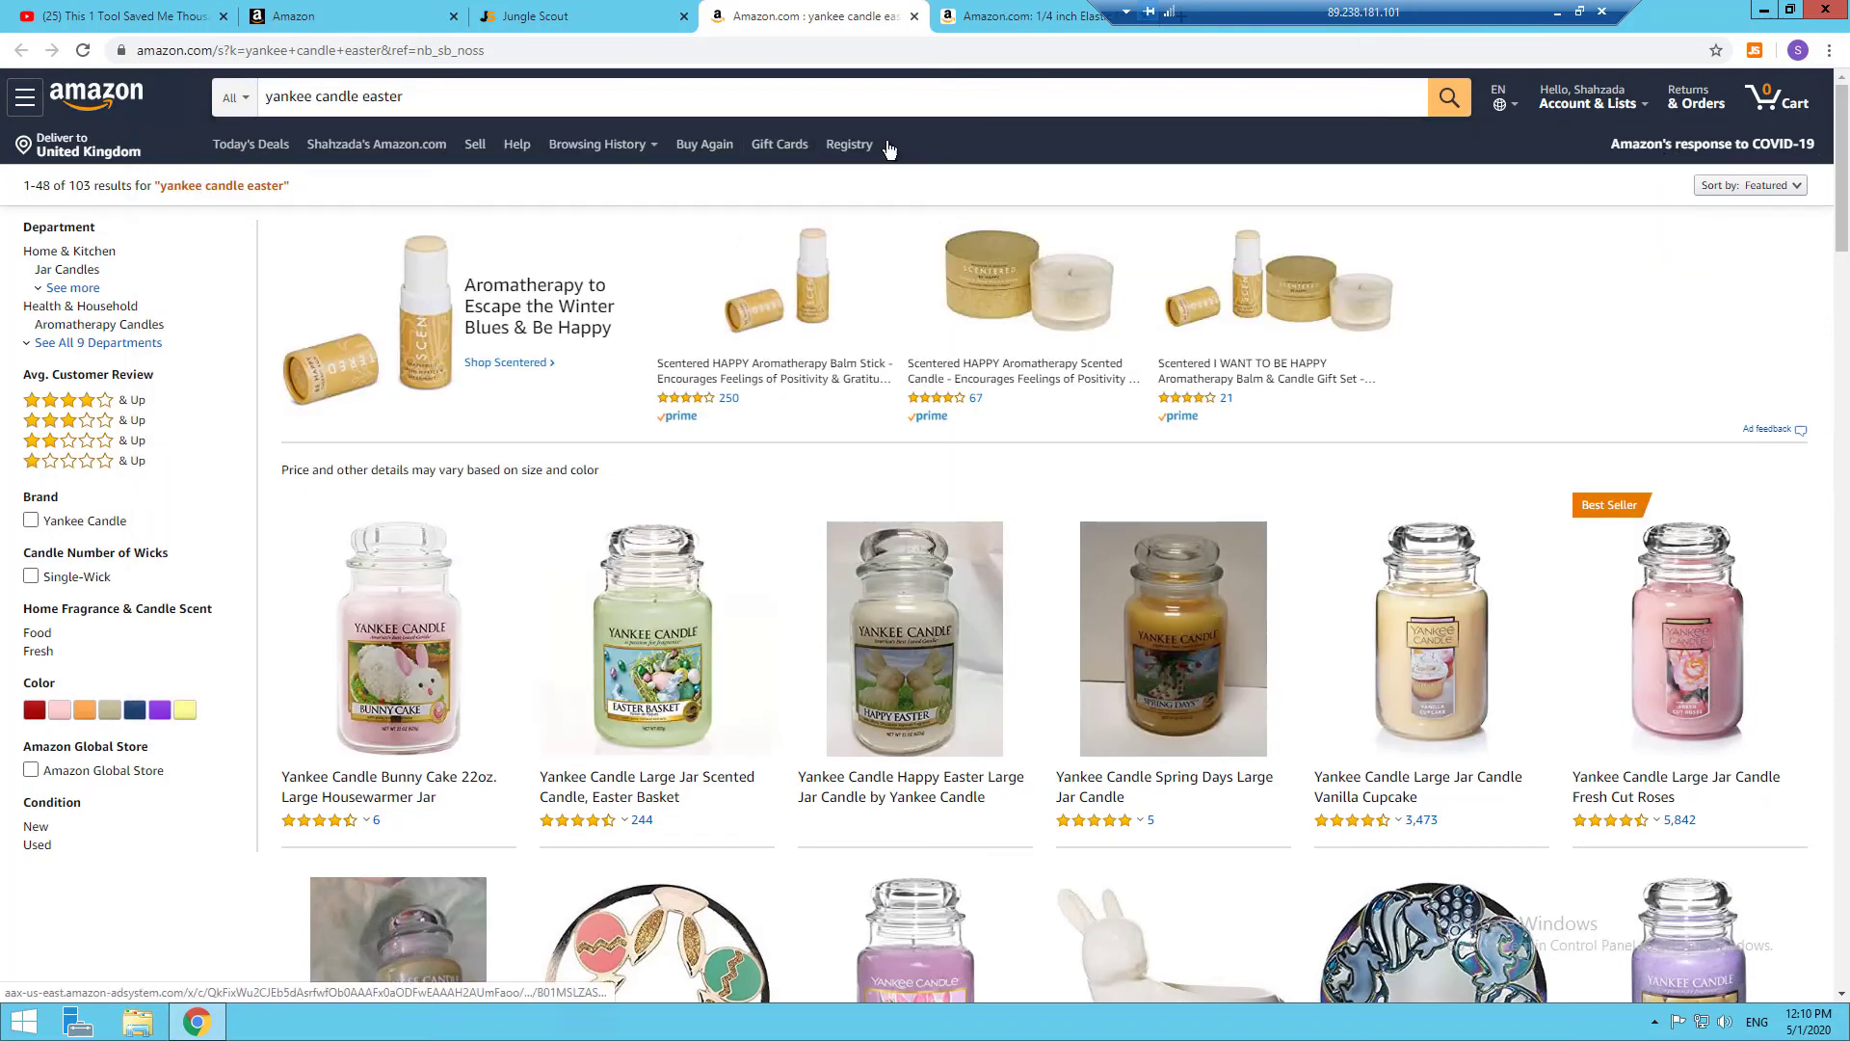
Switch back to Jungle Scout, open the Supplier Database and set the search to ASIN
{"action": "left_click", "coordinate": [557, 14]}
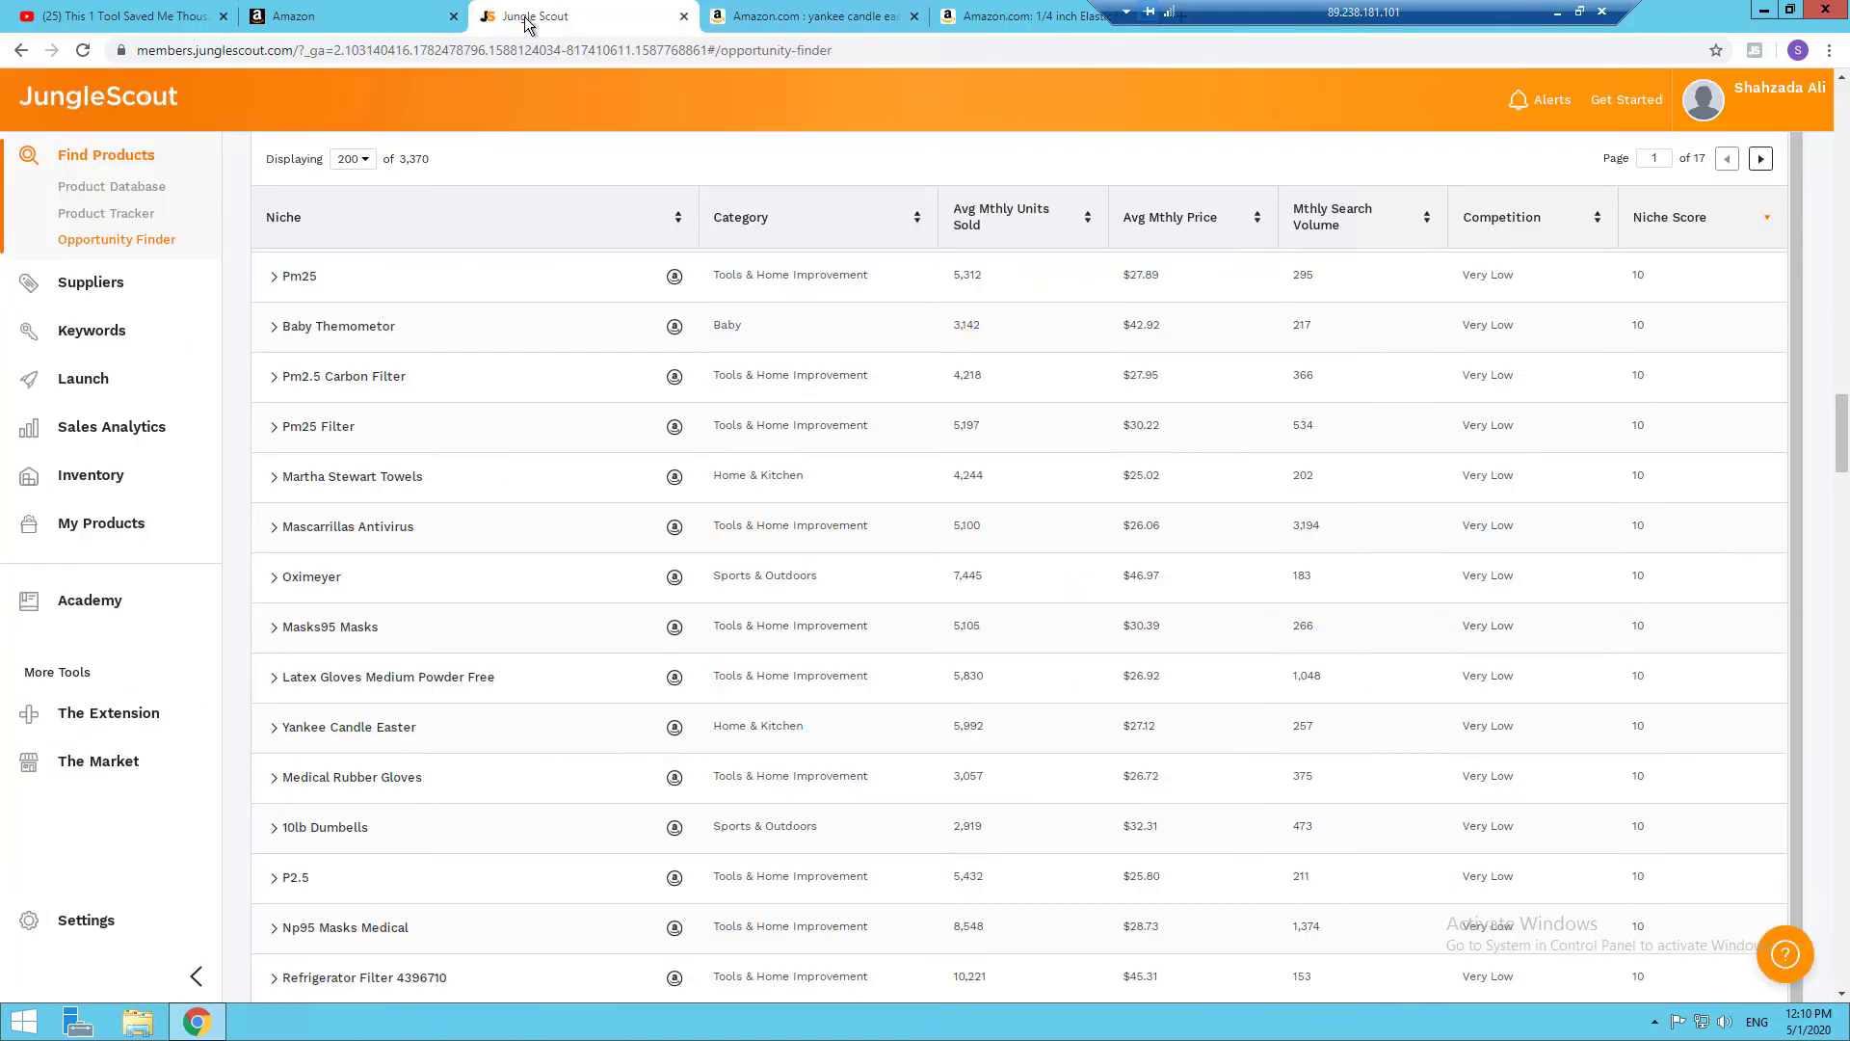
{"action": "left_click", "coordinate": [82, 289]}
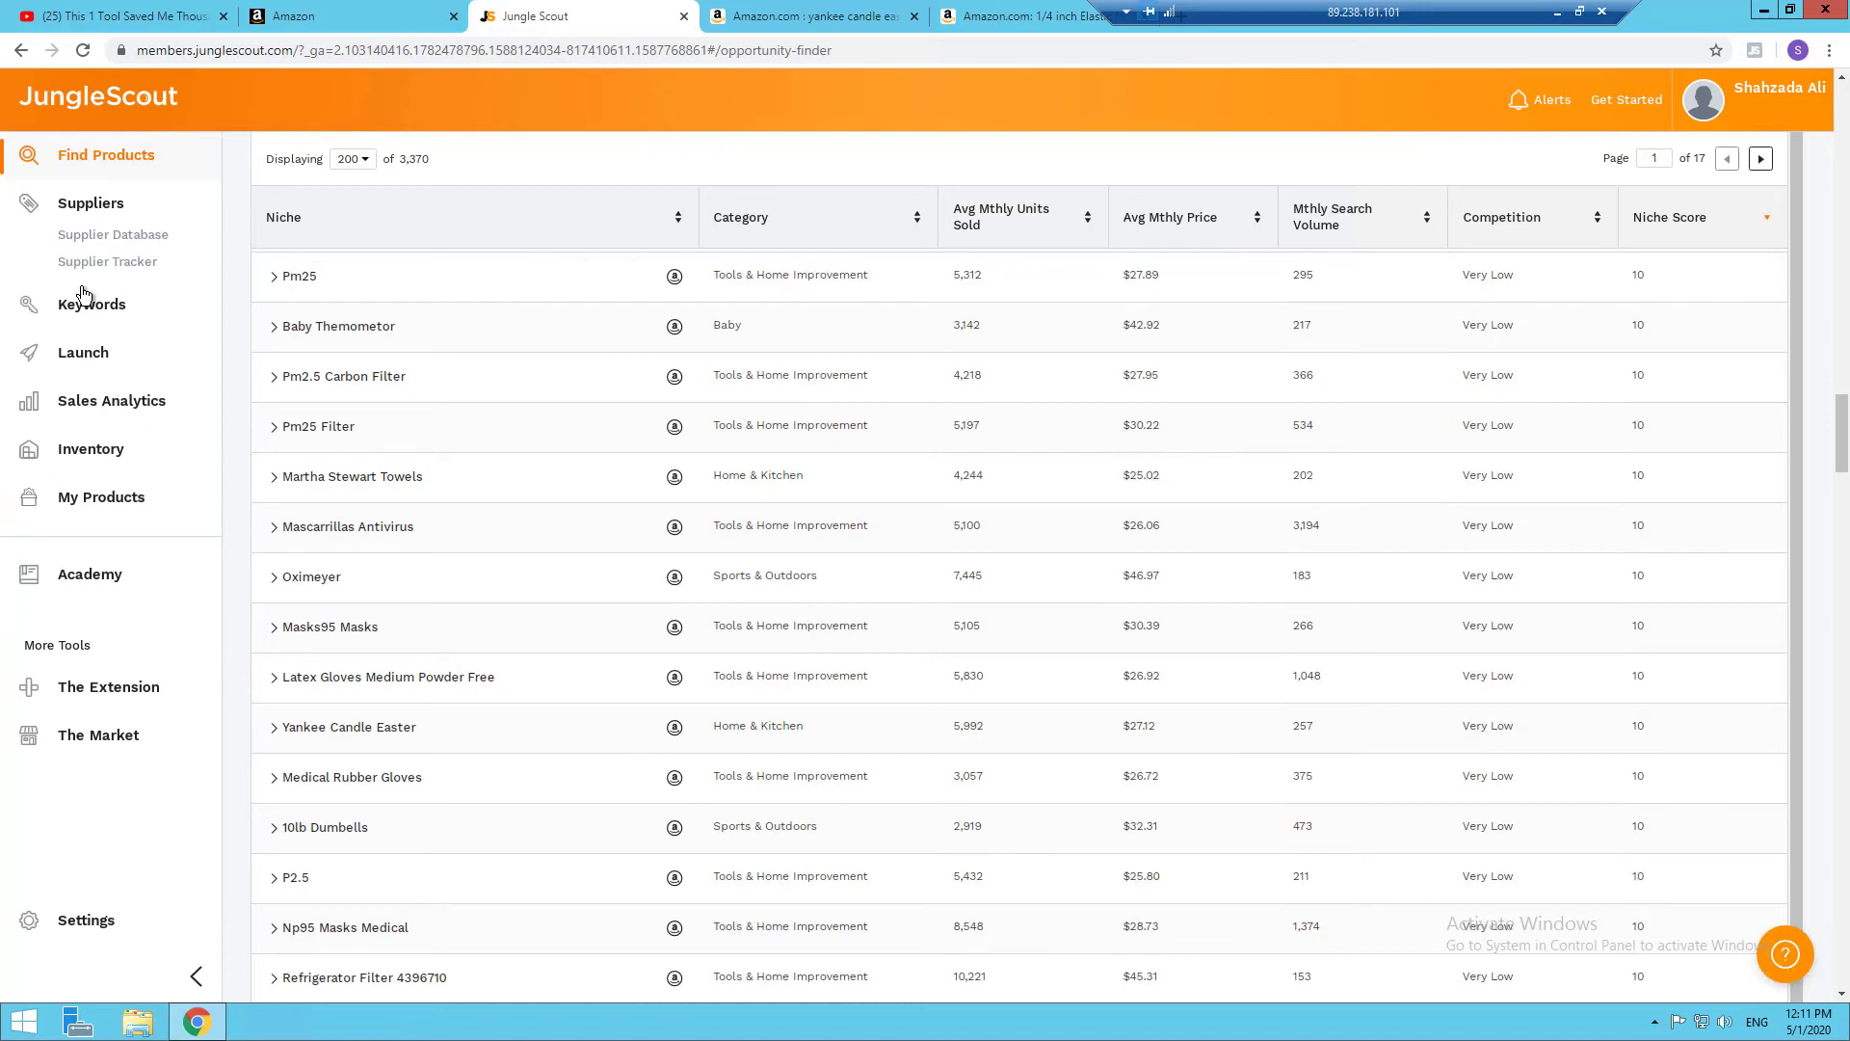
{"action": "left_click", "coordinate": [138, 242]}
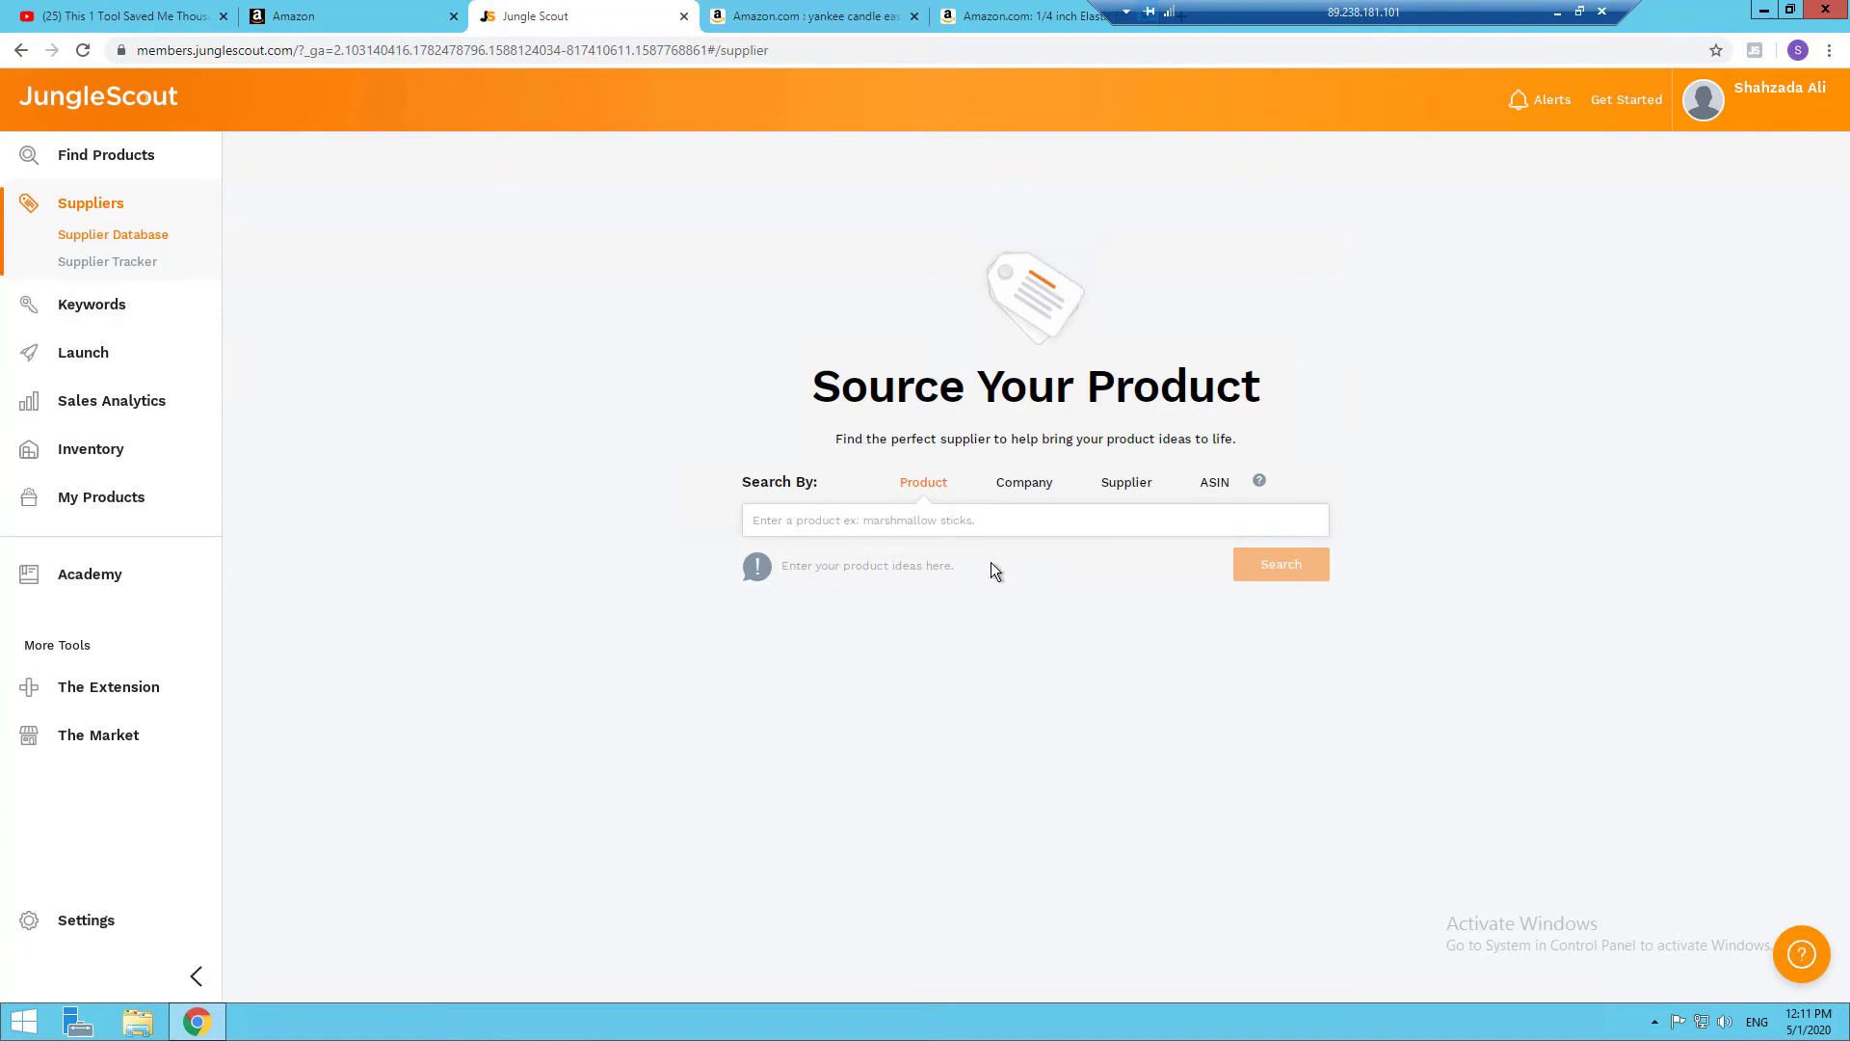
{"action": "left_click", "coordinate": [1220, 485]}
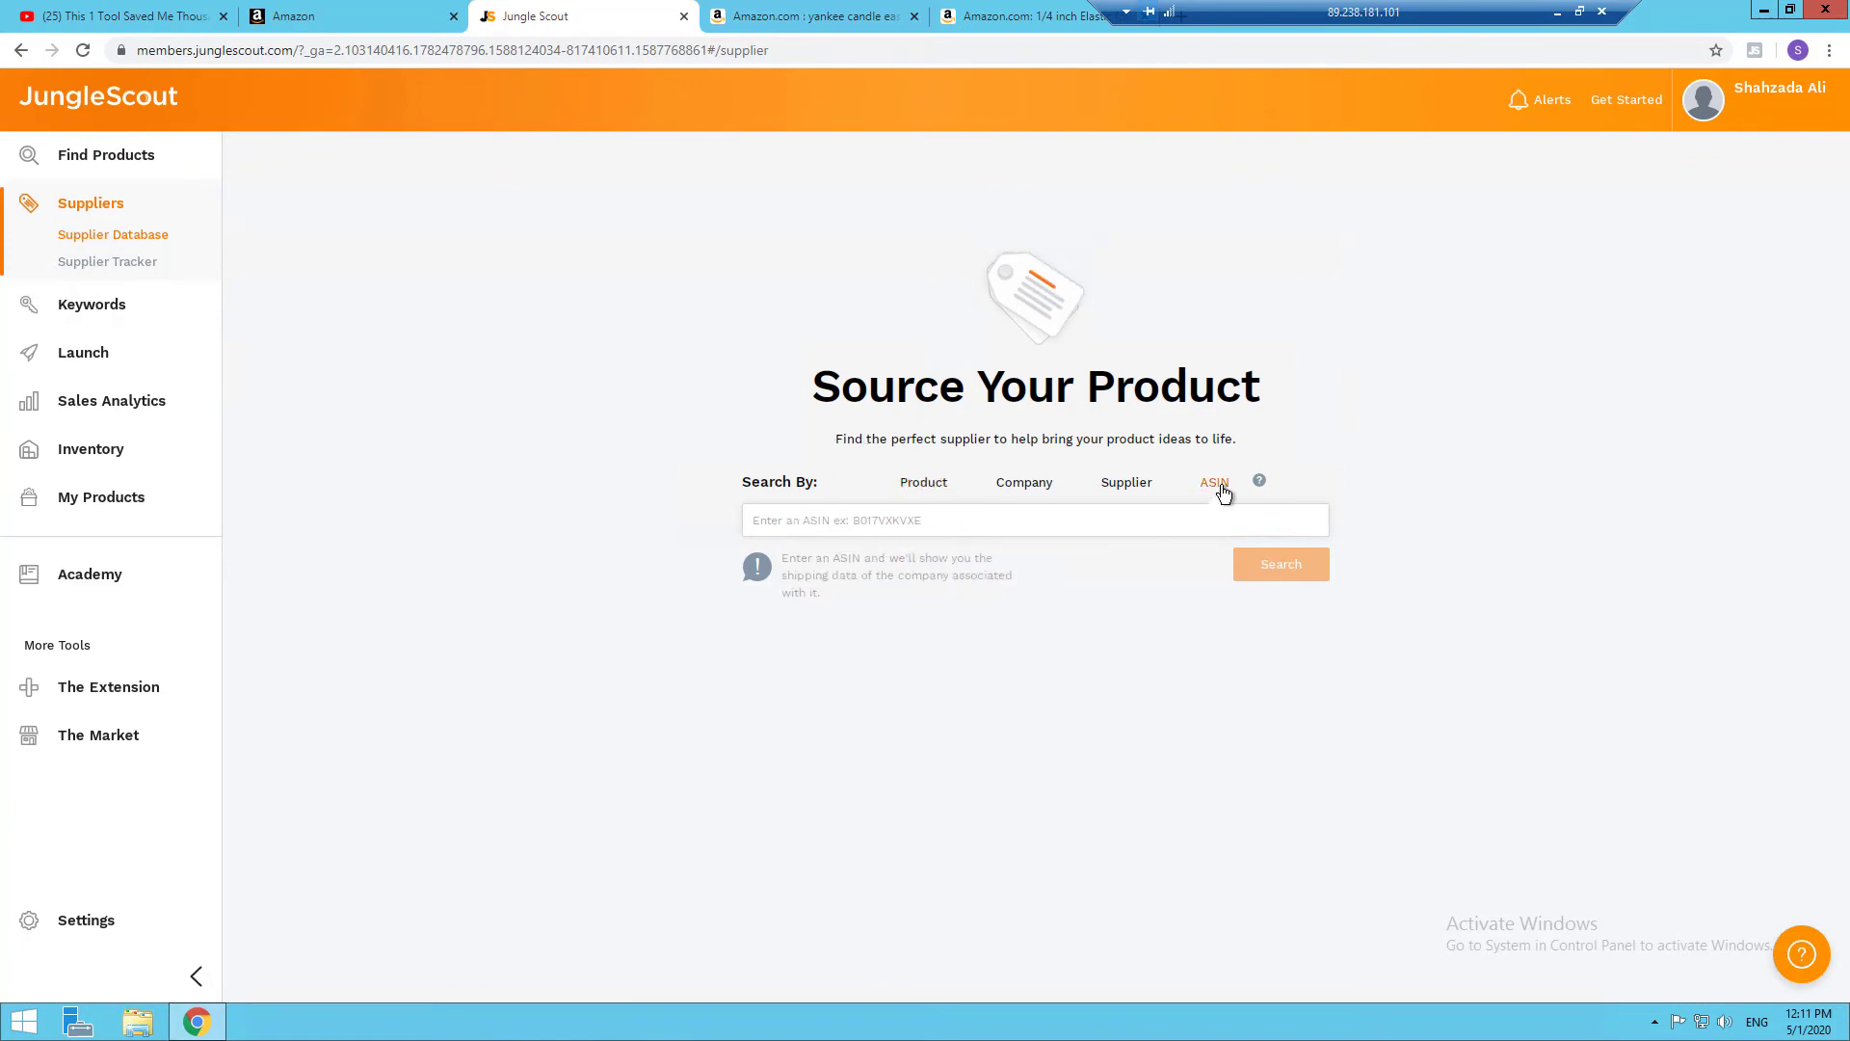
From the extension's Amazon results, find suppliers for the sixth product, the Yankee Candle Large Jar Candle Fresh Cut Roses
{"action": "left_click", "coordinate": [842, 26]}
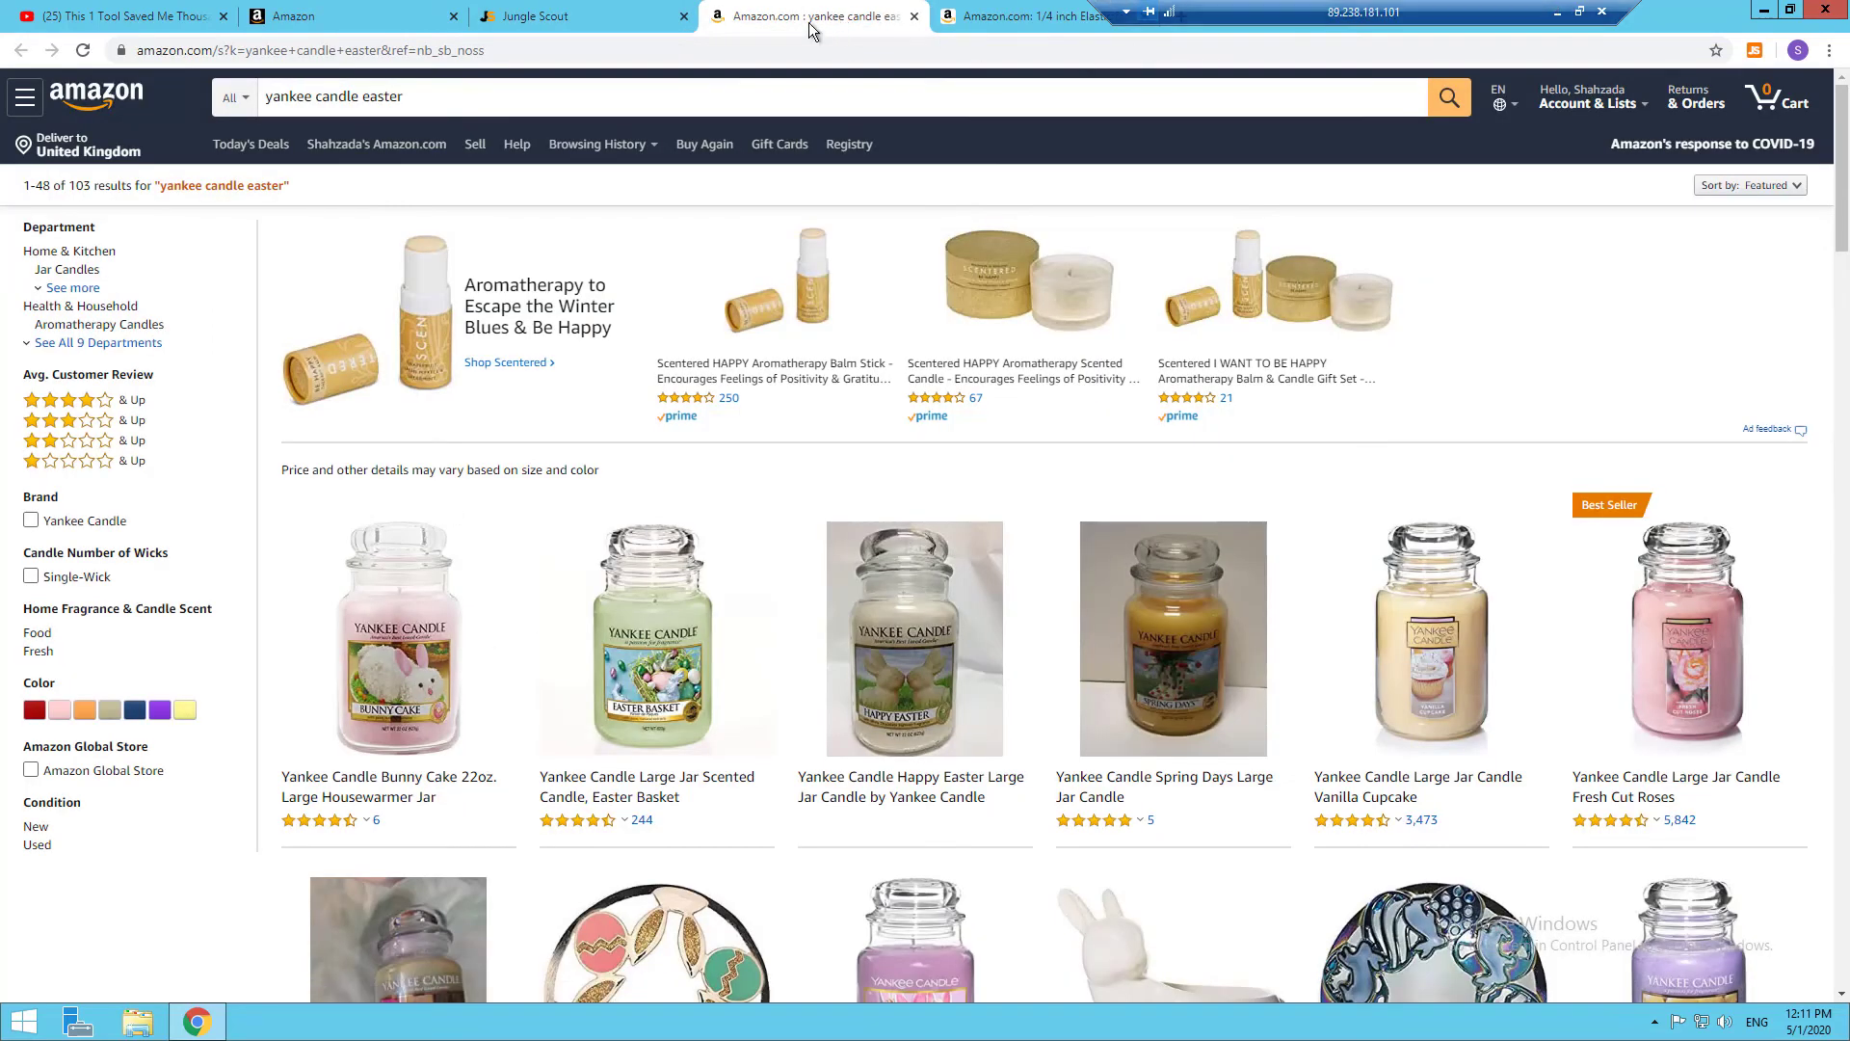
{"action": "left_click", "coordinate": [1754, 51]}
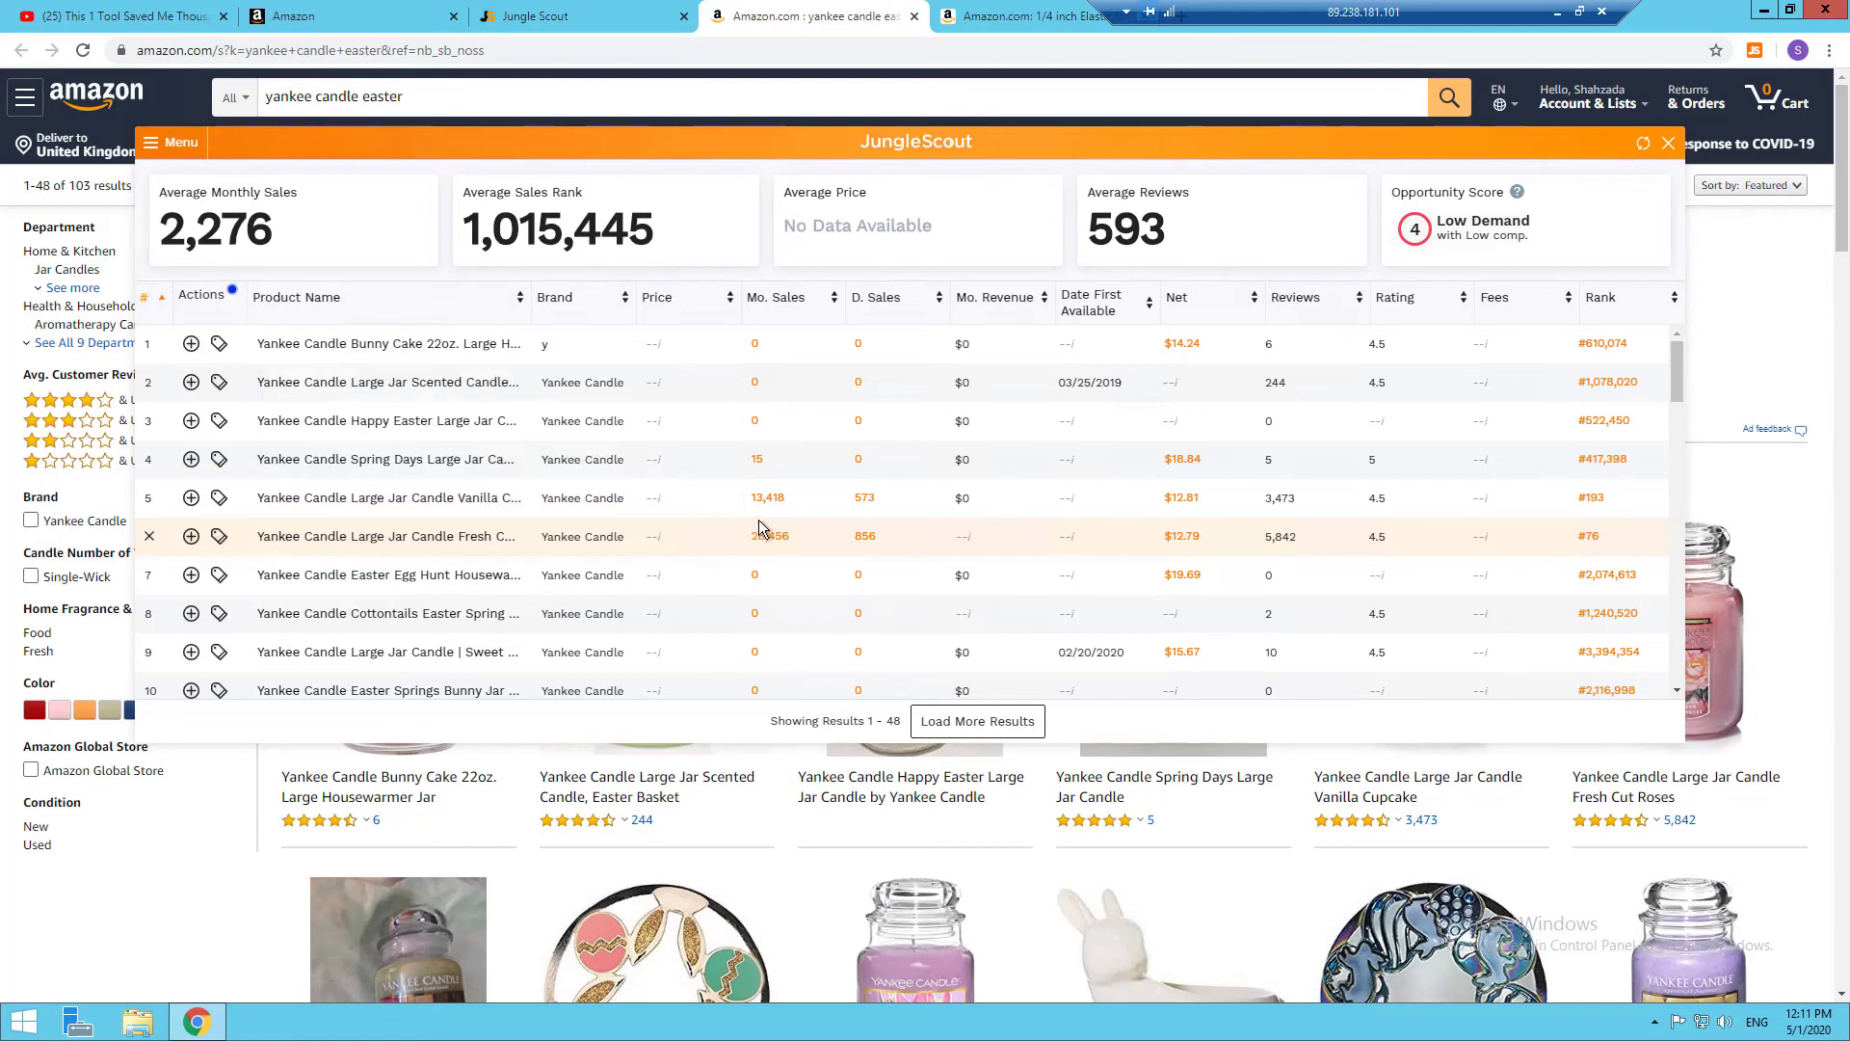
{"action": "mouse_move", "coordinate": [212, 547]}
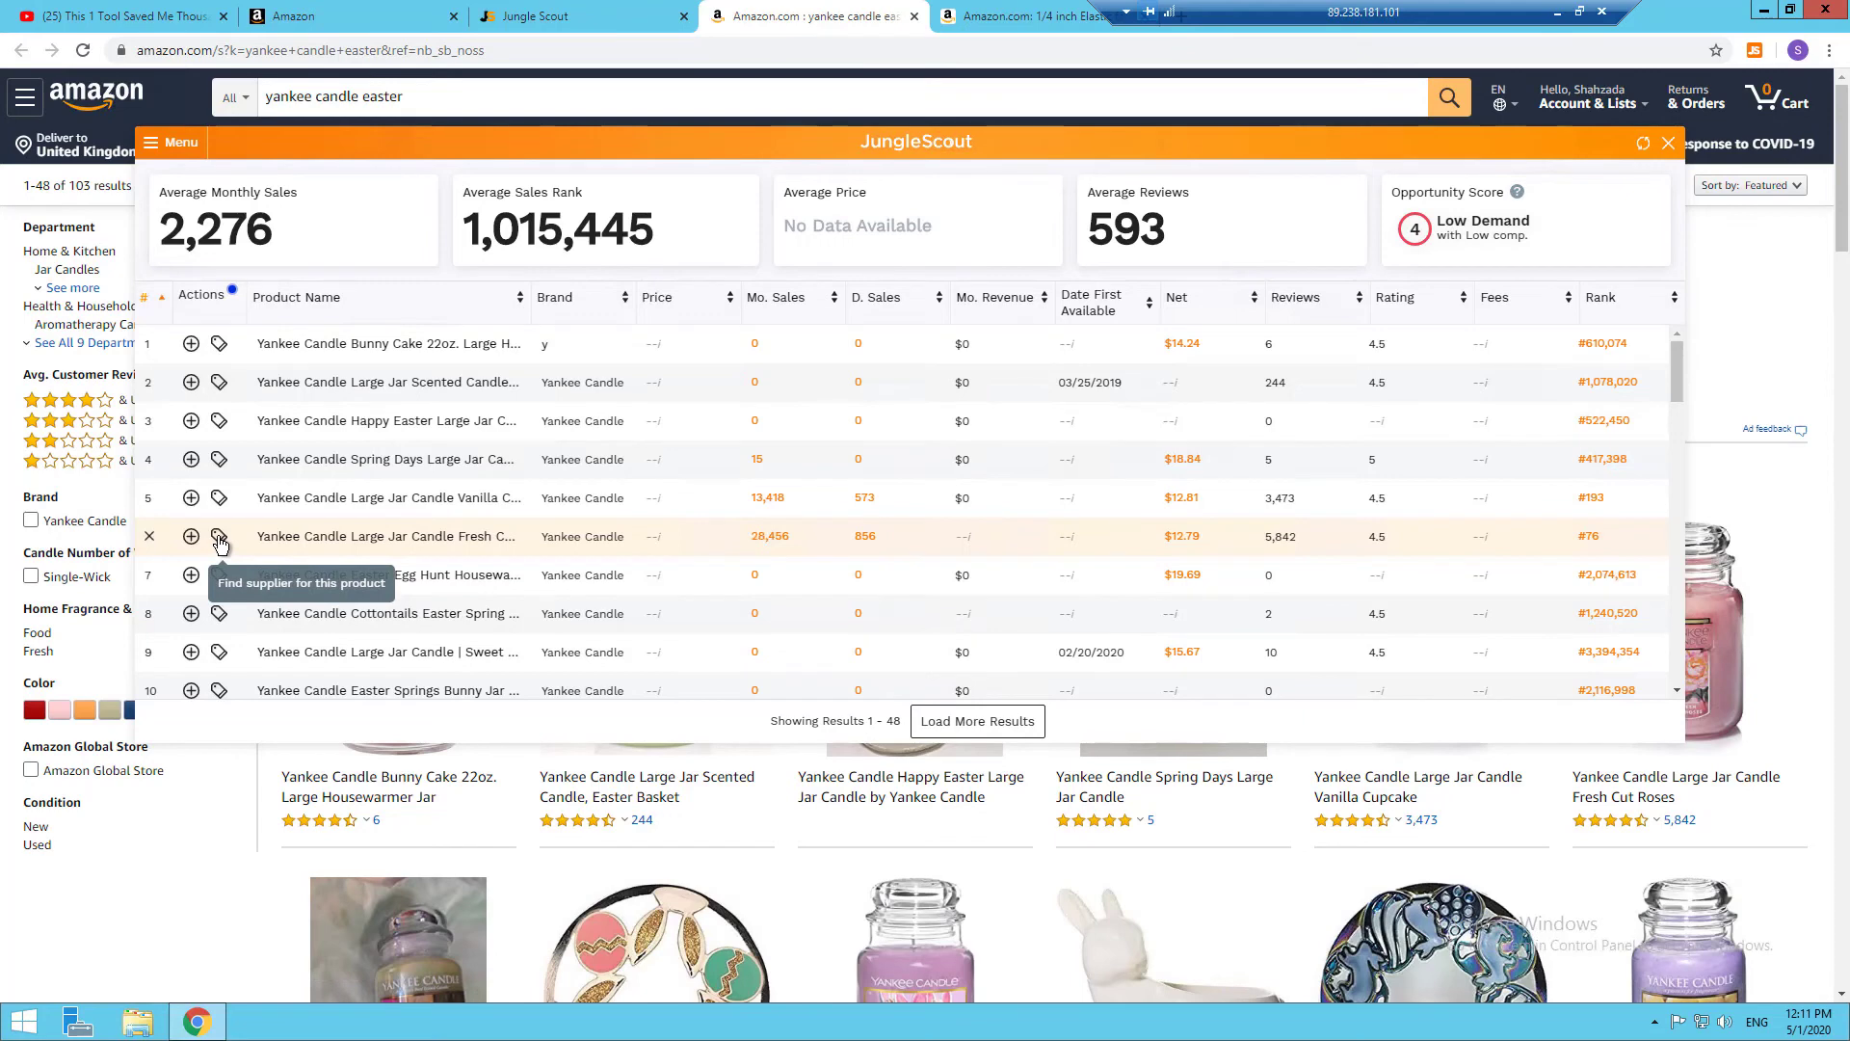
{"action": "left_click", "coordinate": [220, 541]}
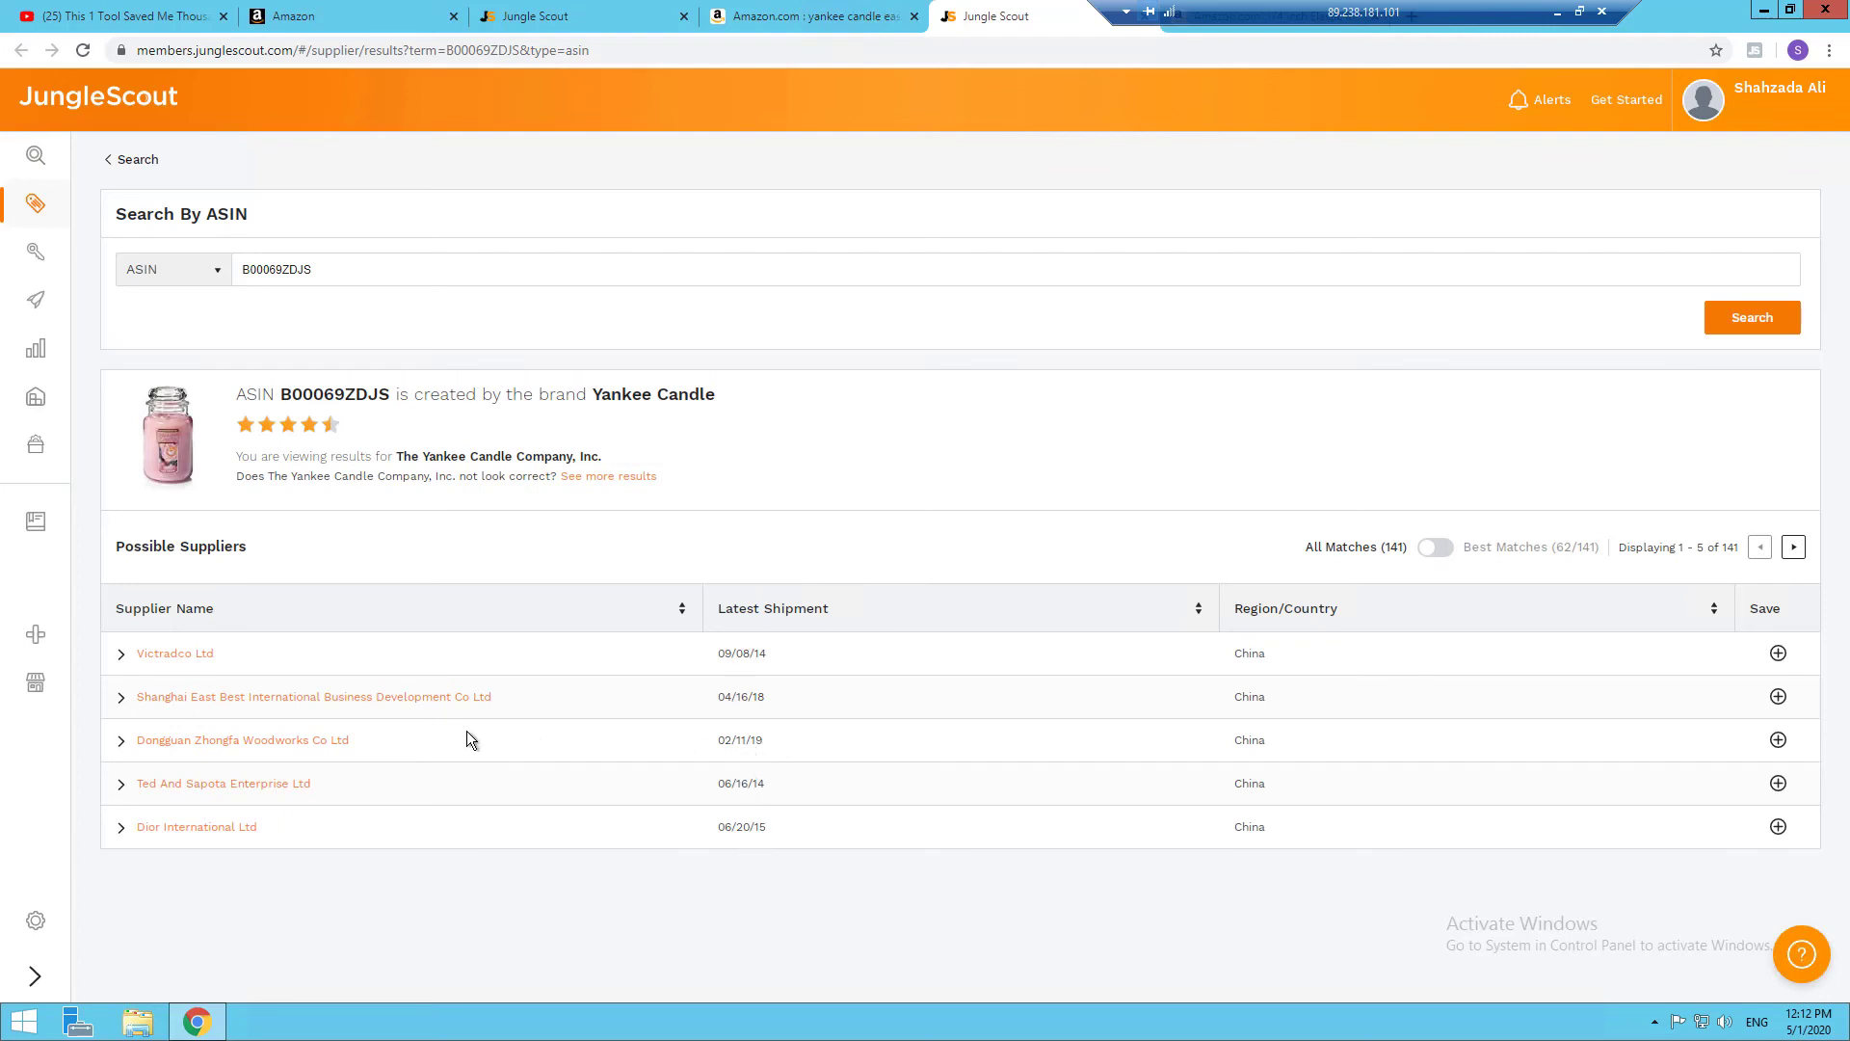
Open the supplier profile of Dongguan Zhongfa Woodworks Co Ltd and examine its customers, manufactured products and monthly shipment history
{"action": "left_click", "coordinate": [269, 742]}
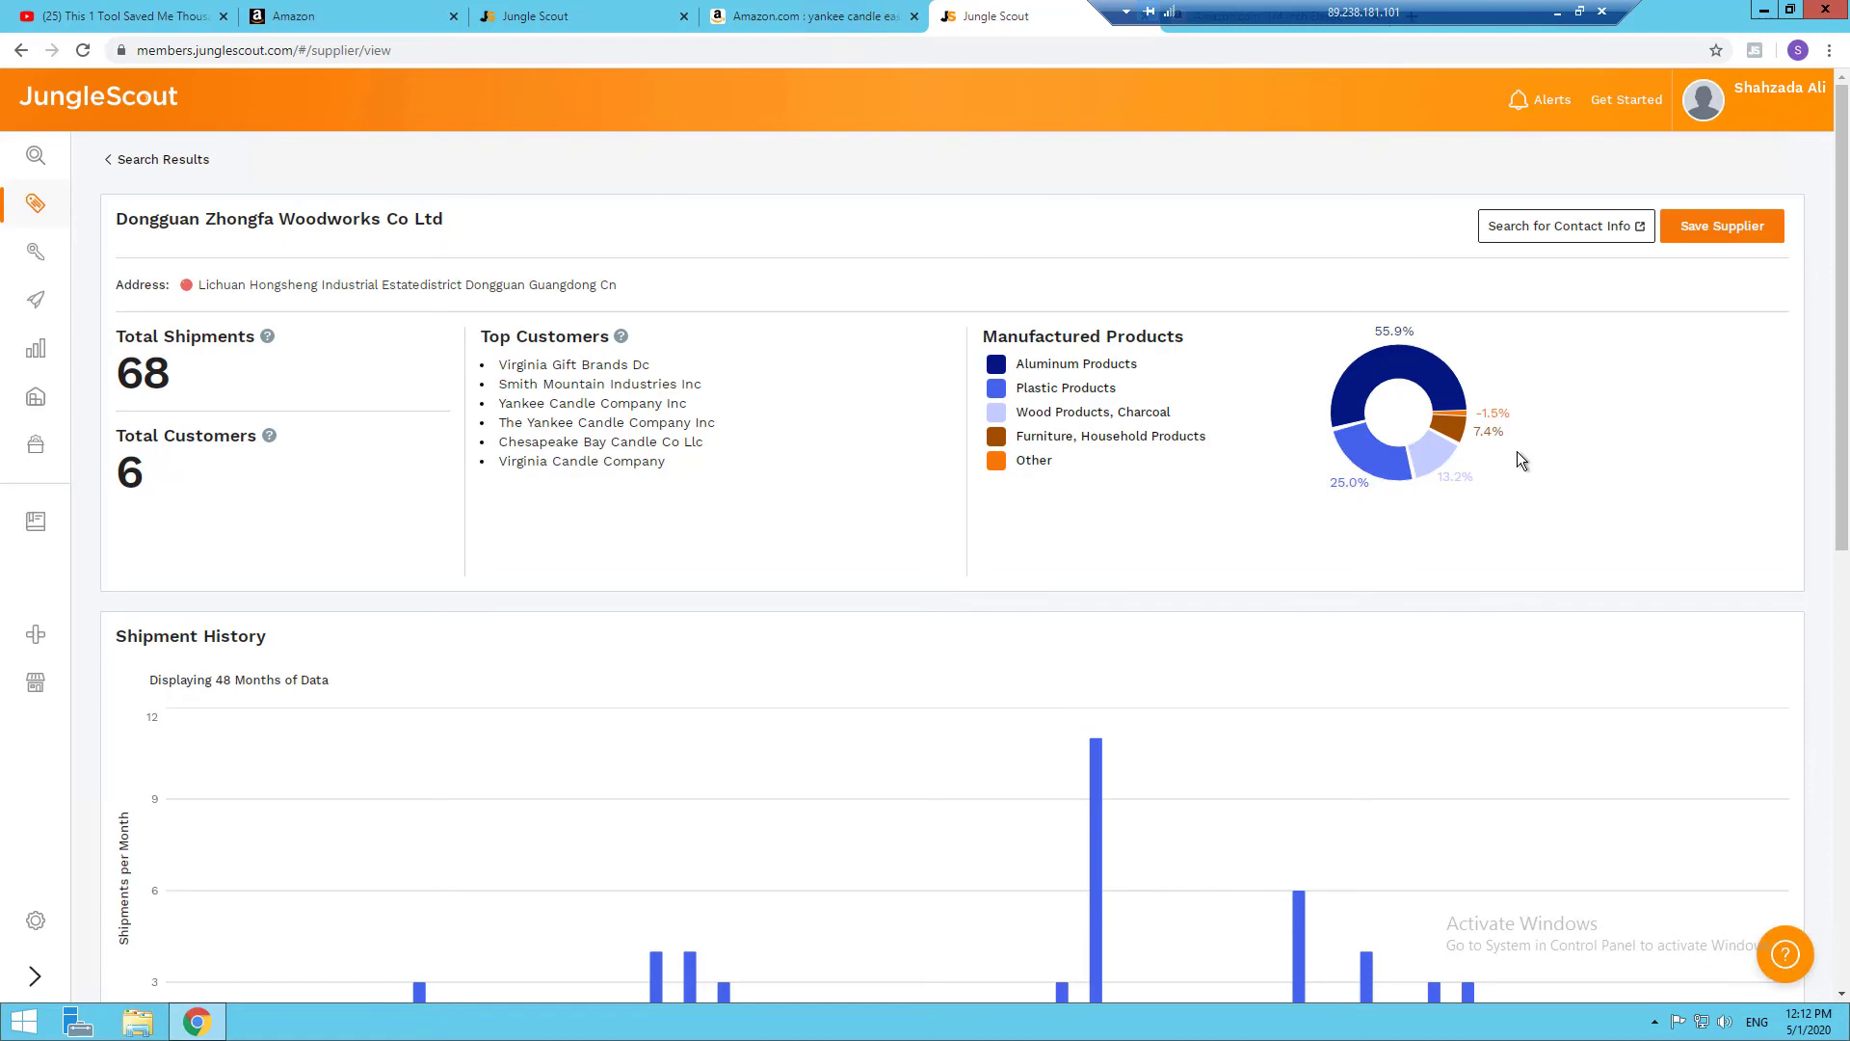
{"action": "scroll", "coordinate": [1517, 451], "scroll_direction": "down", "scroll_amount": 7}
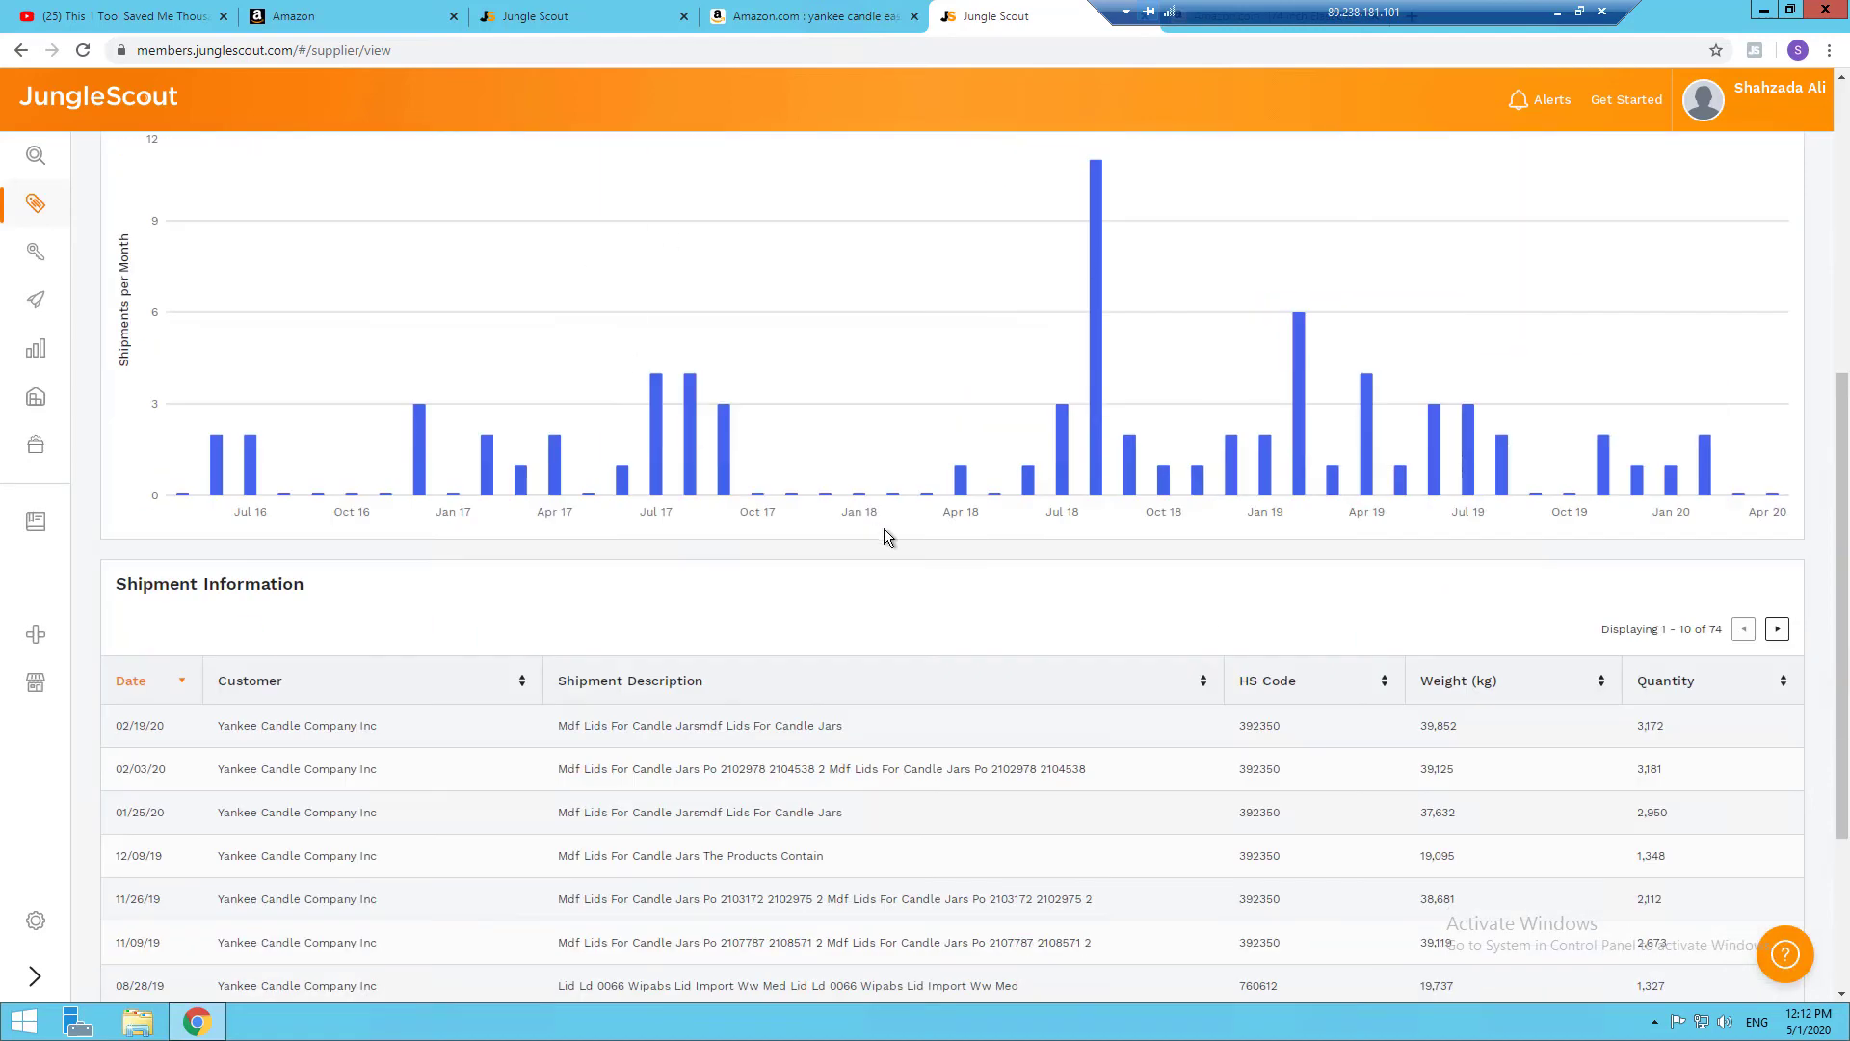
{"action": "scroll", "coordinate": [883, 529], "scroll_direction": "up", "scroll_amount": 4}
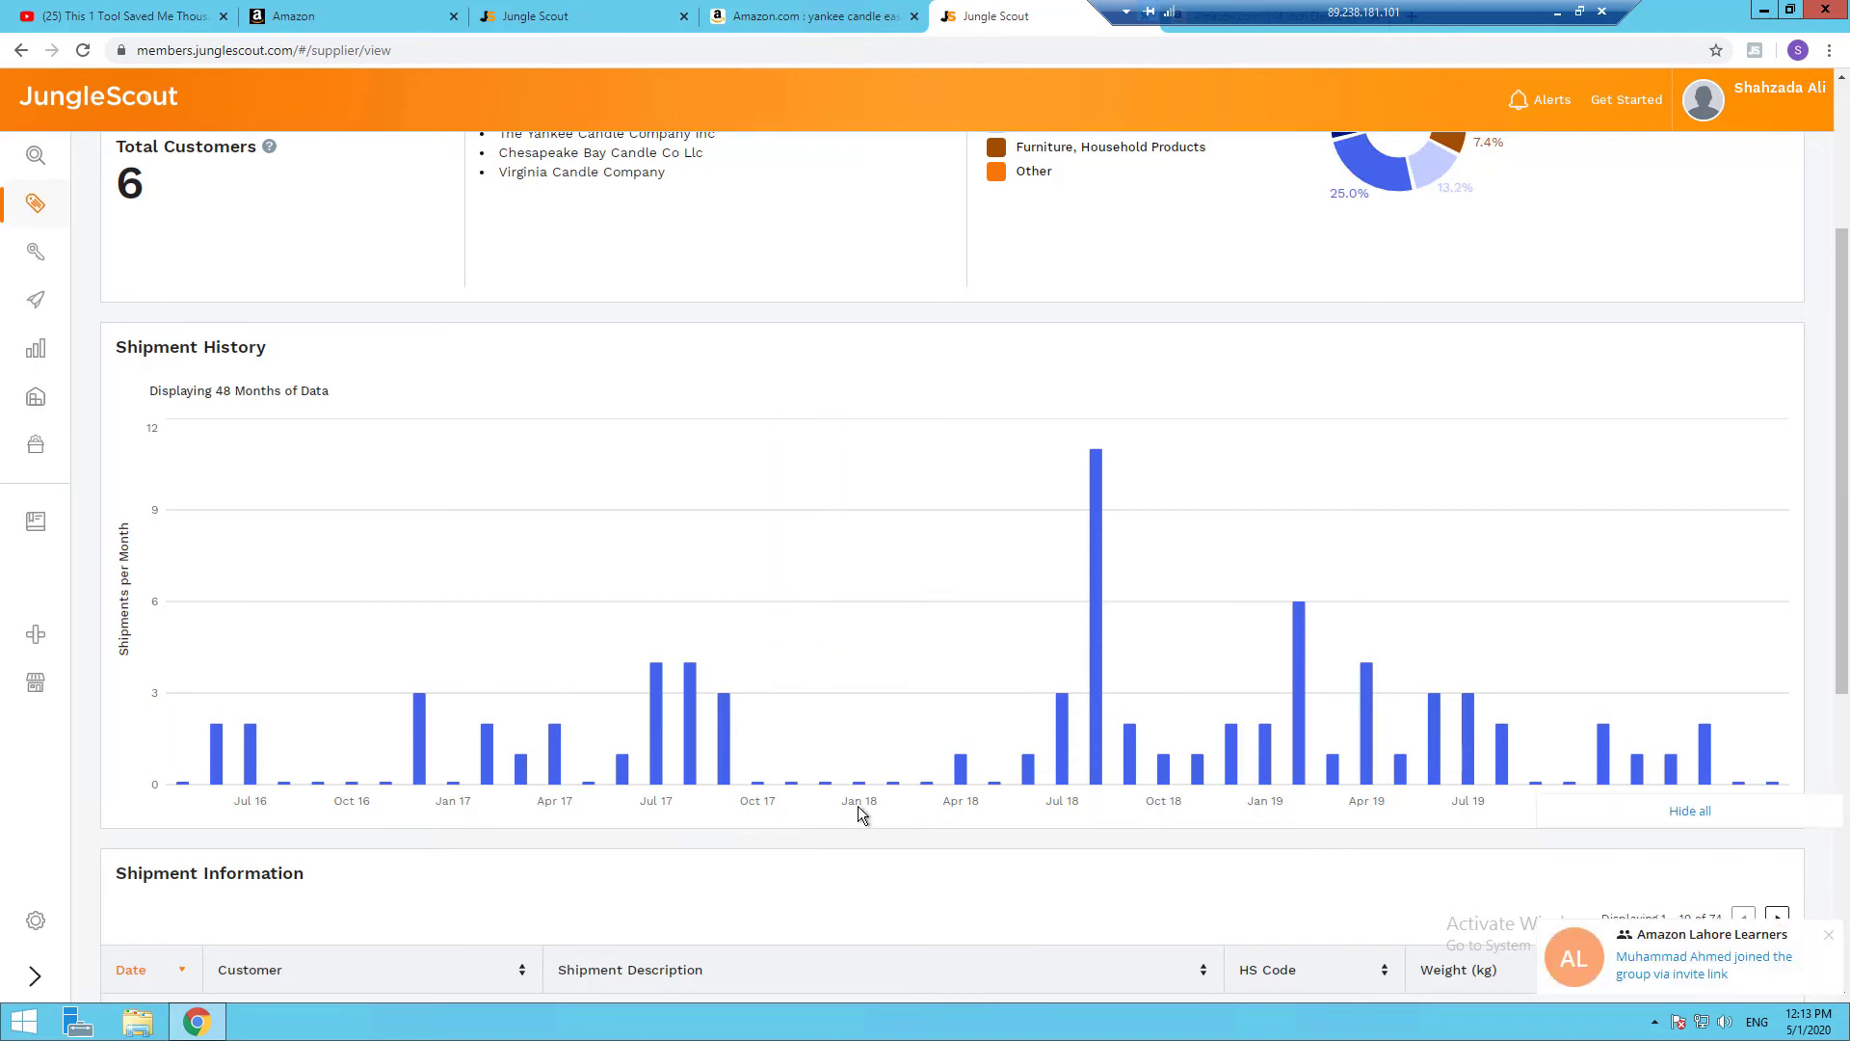
{"action": "key", "text": "super+c"}
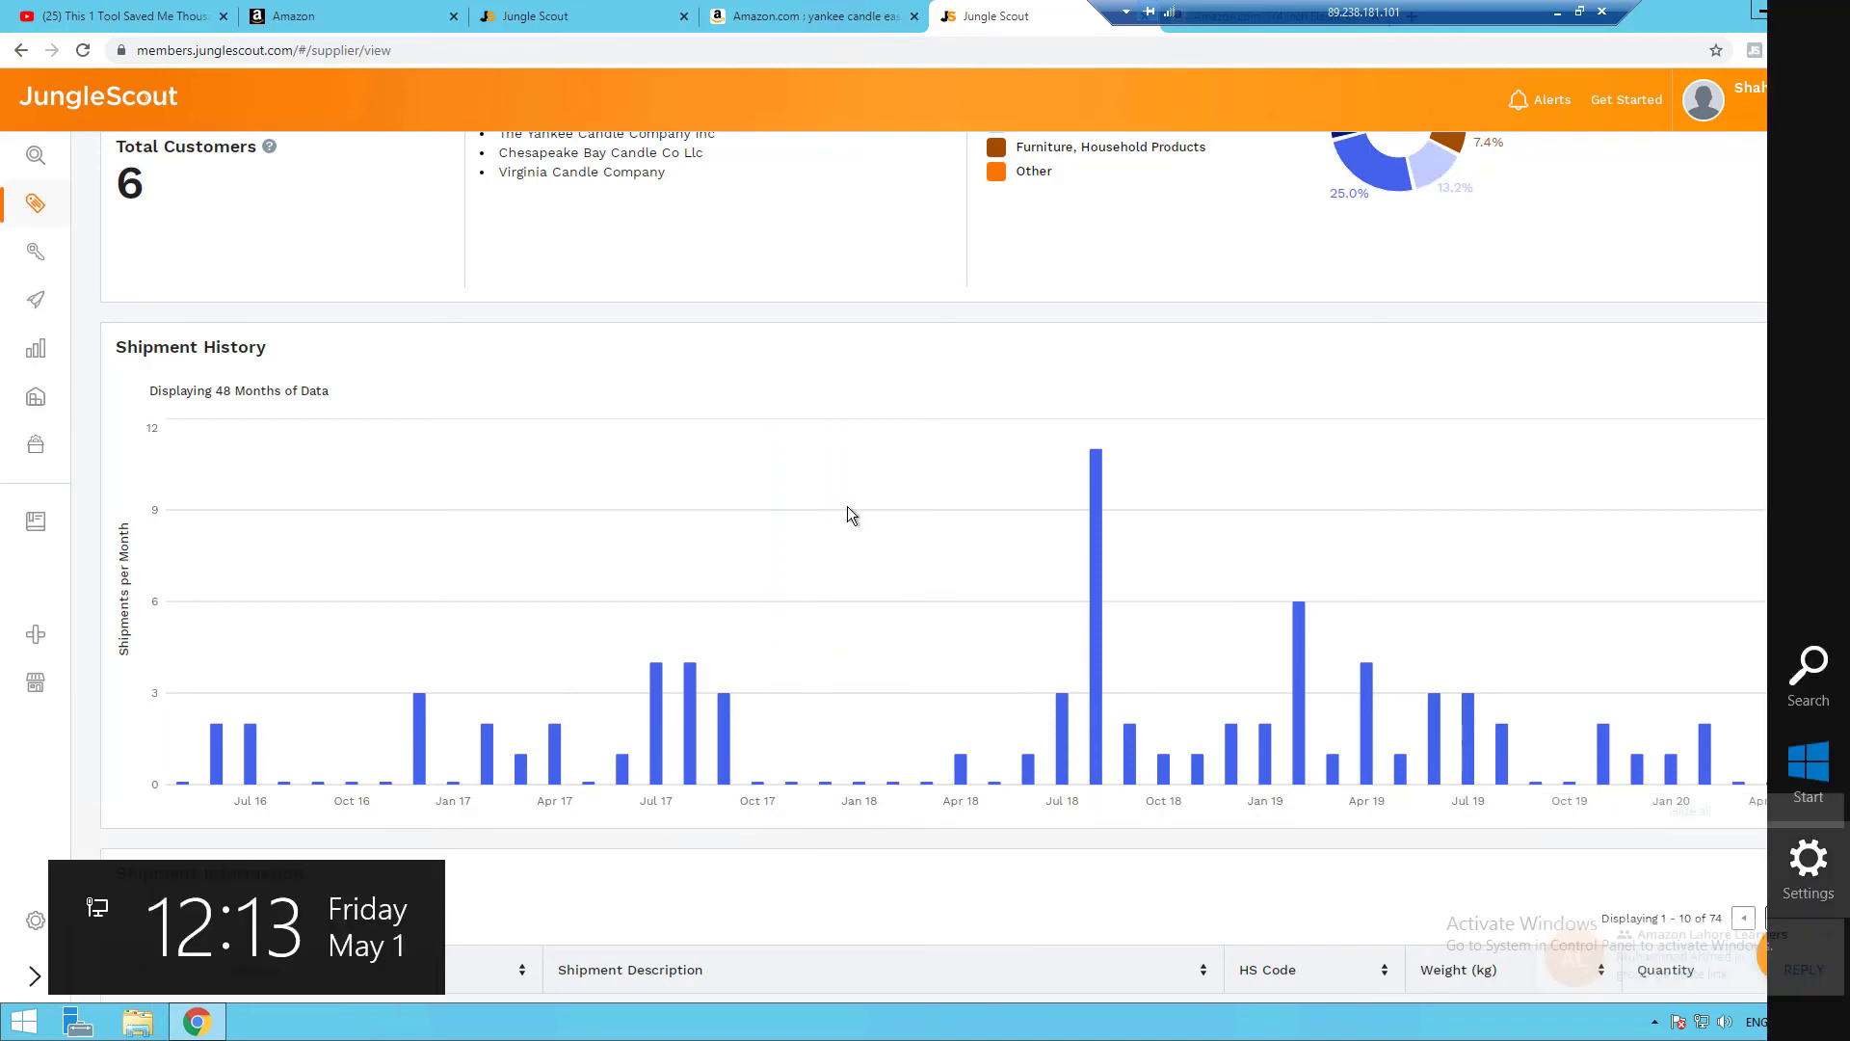
{"action": "mouse_move", "coordinate": [852, 771]}
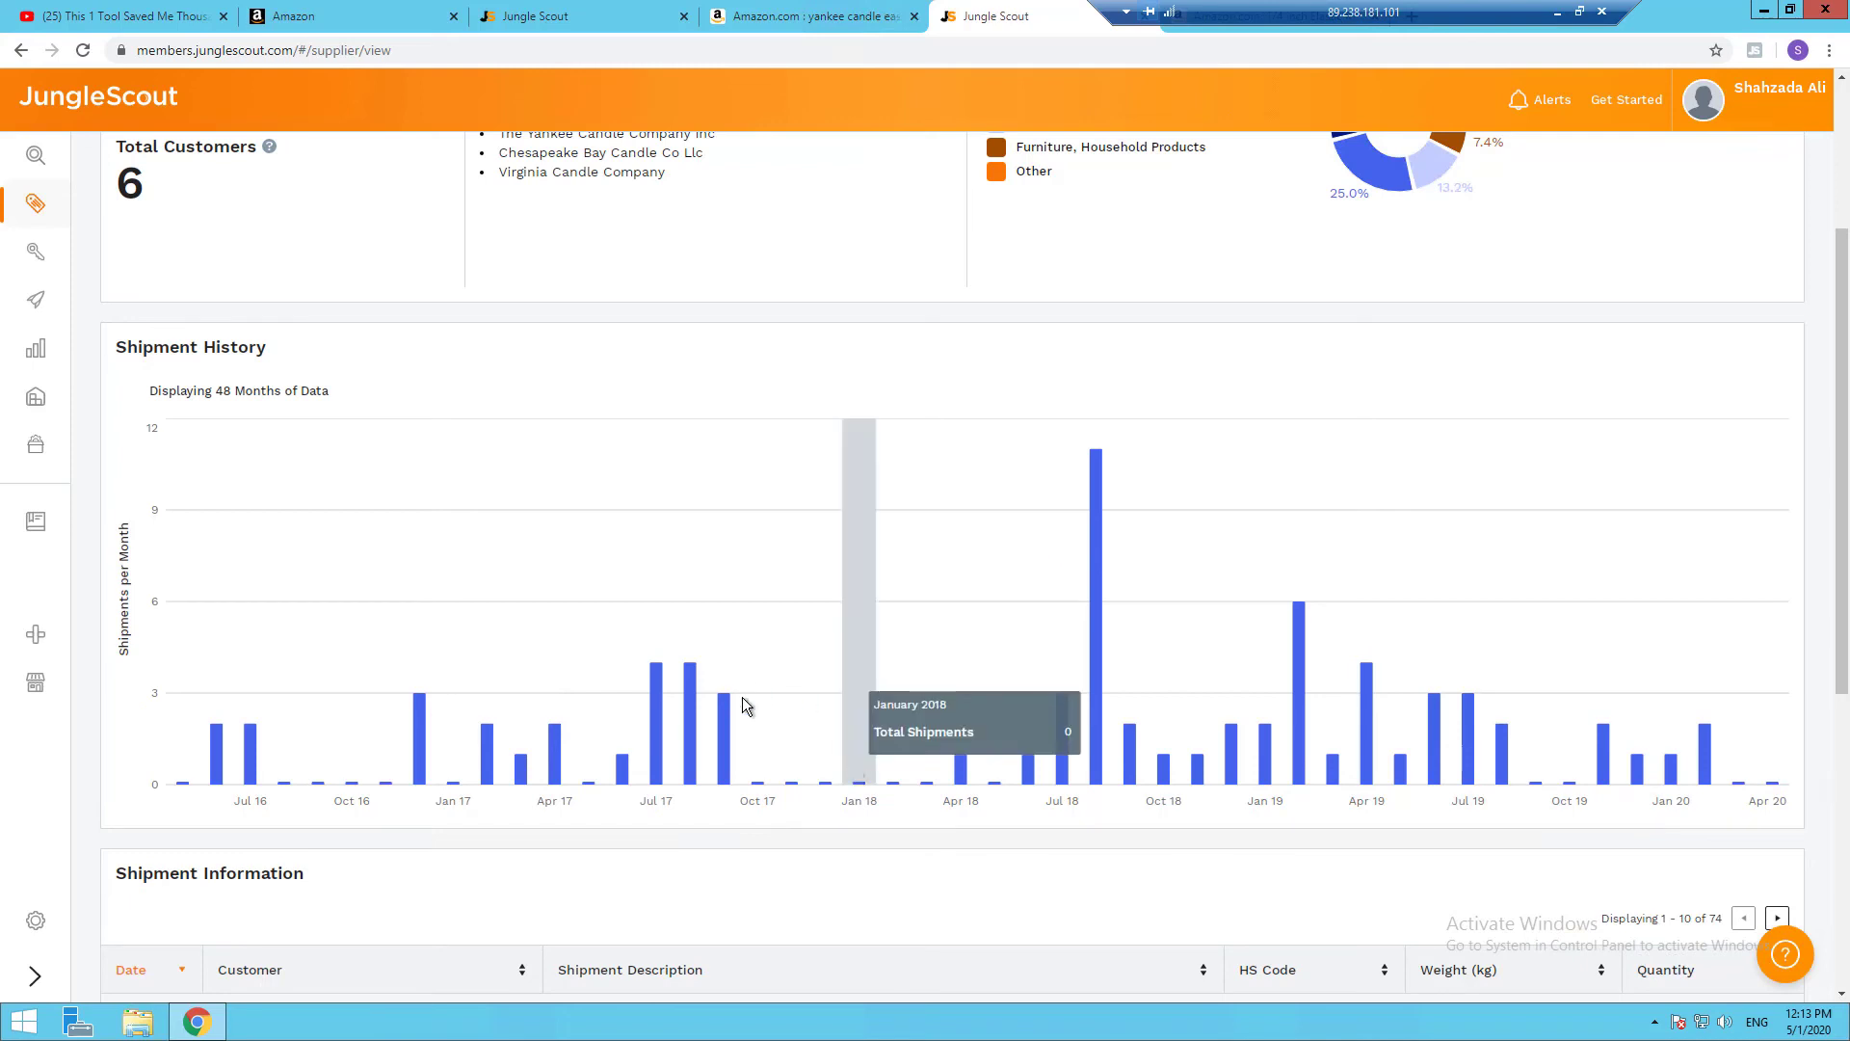
{"action": "mouse_move", "coordinate": [836, 711]}
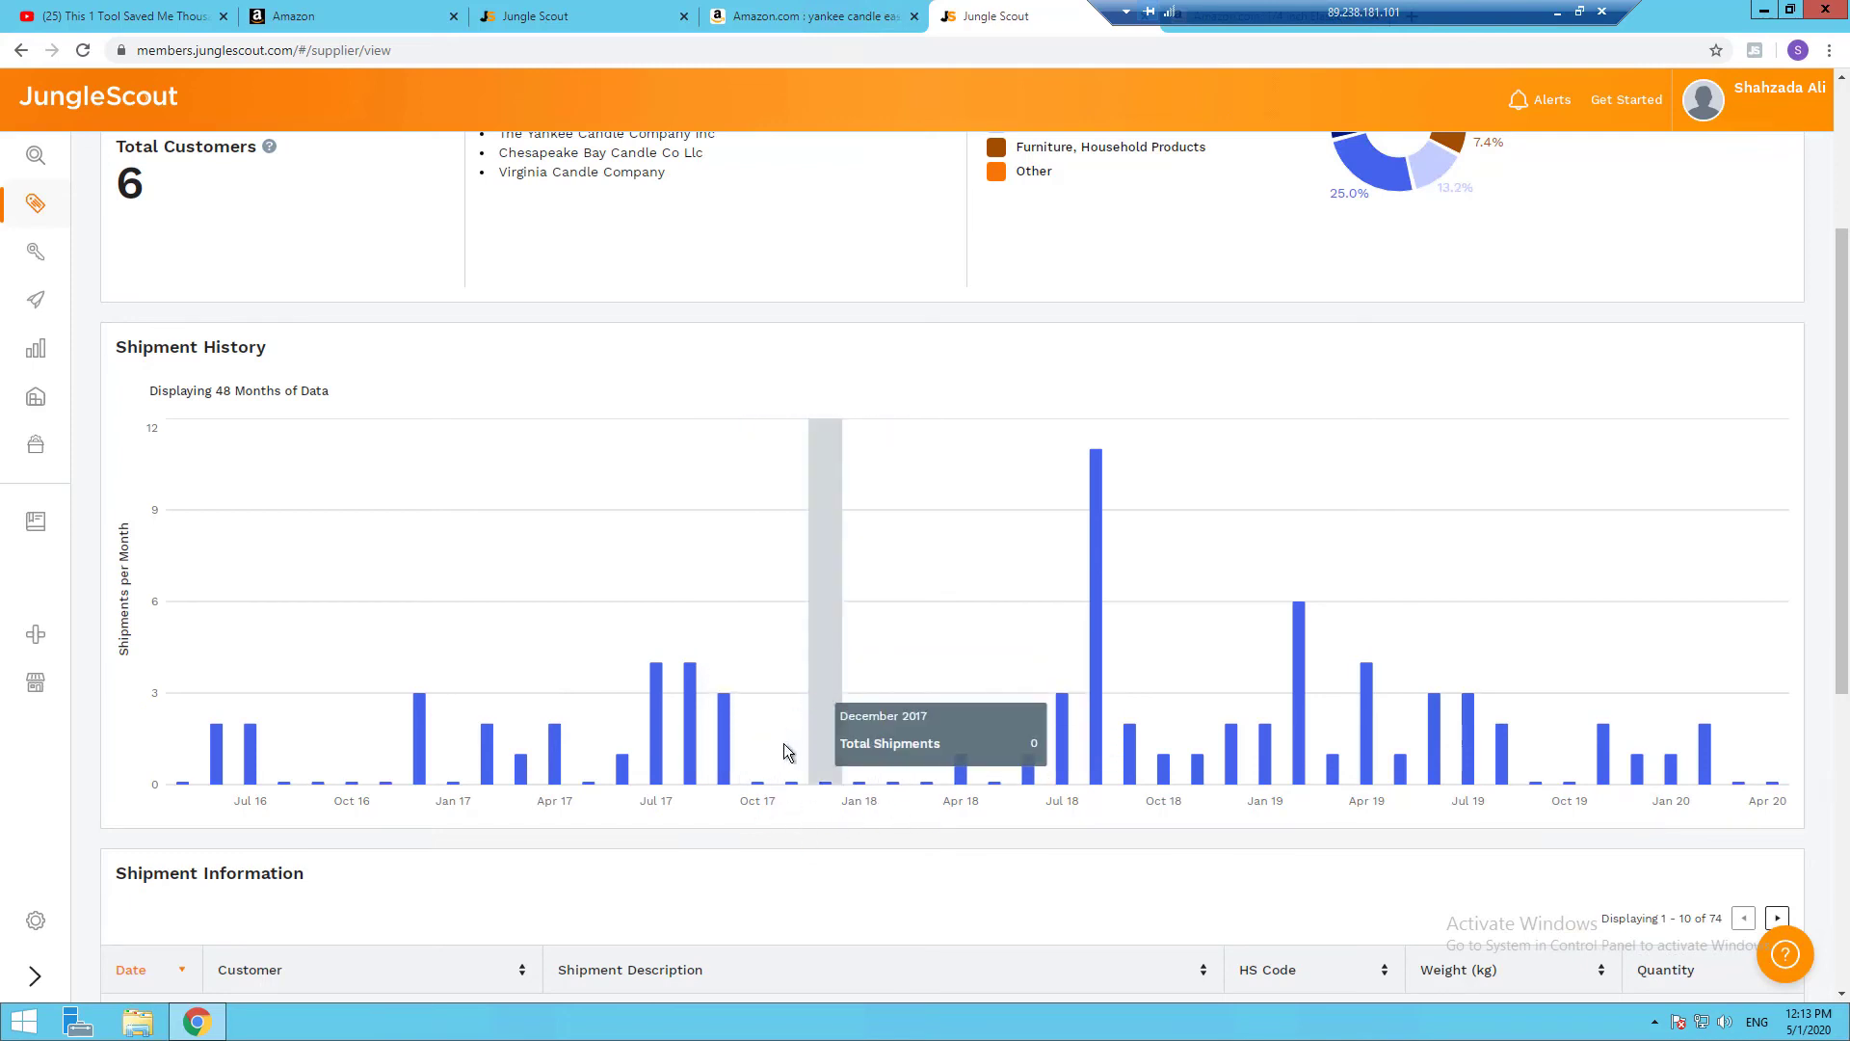
{"action": "mouse_move", "coordinate": [784, 785]}
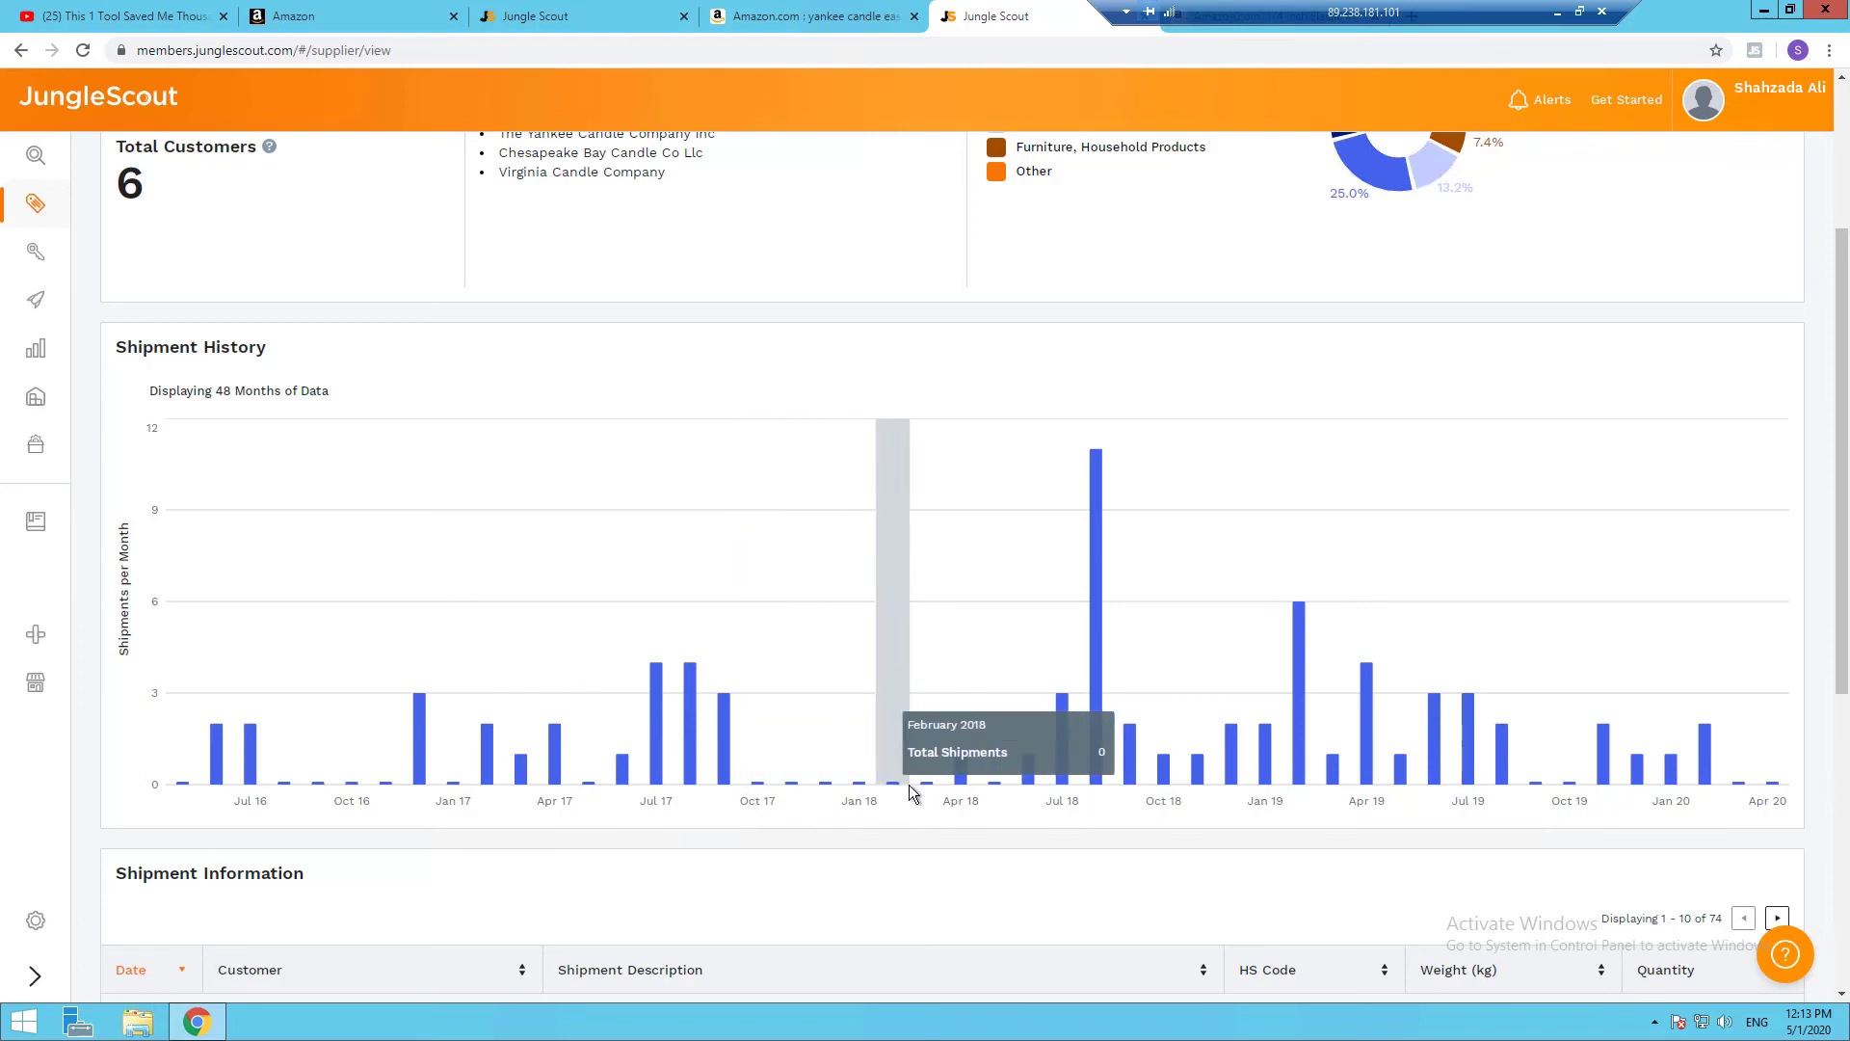
{"action": "mouse_move", "coordinate": [910, 780]}
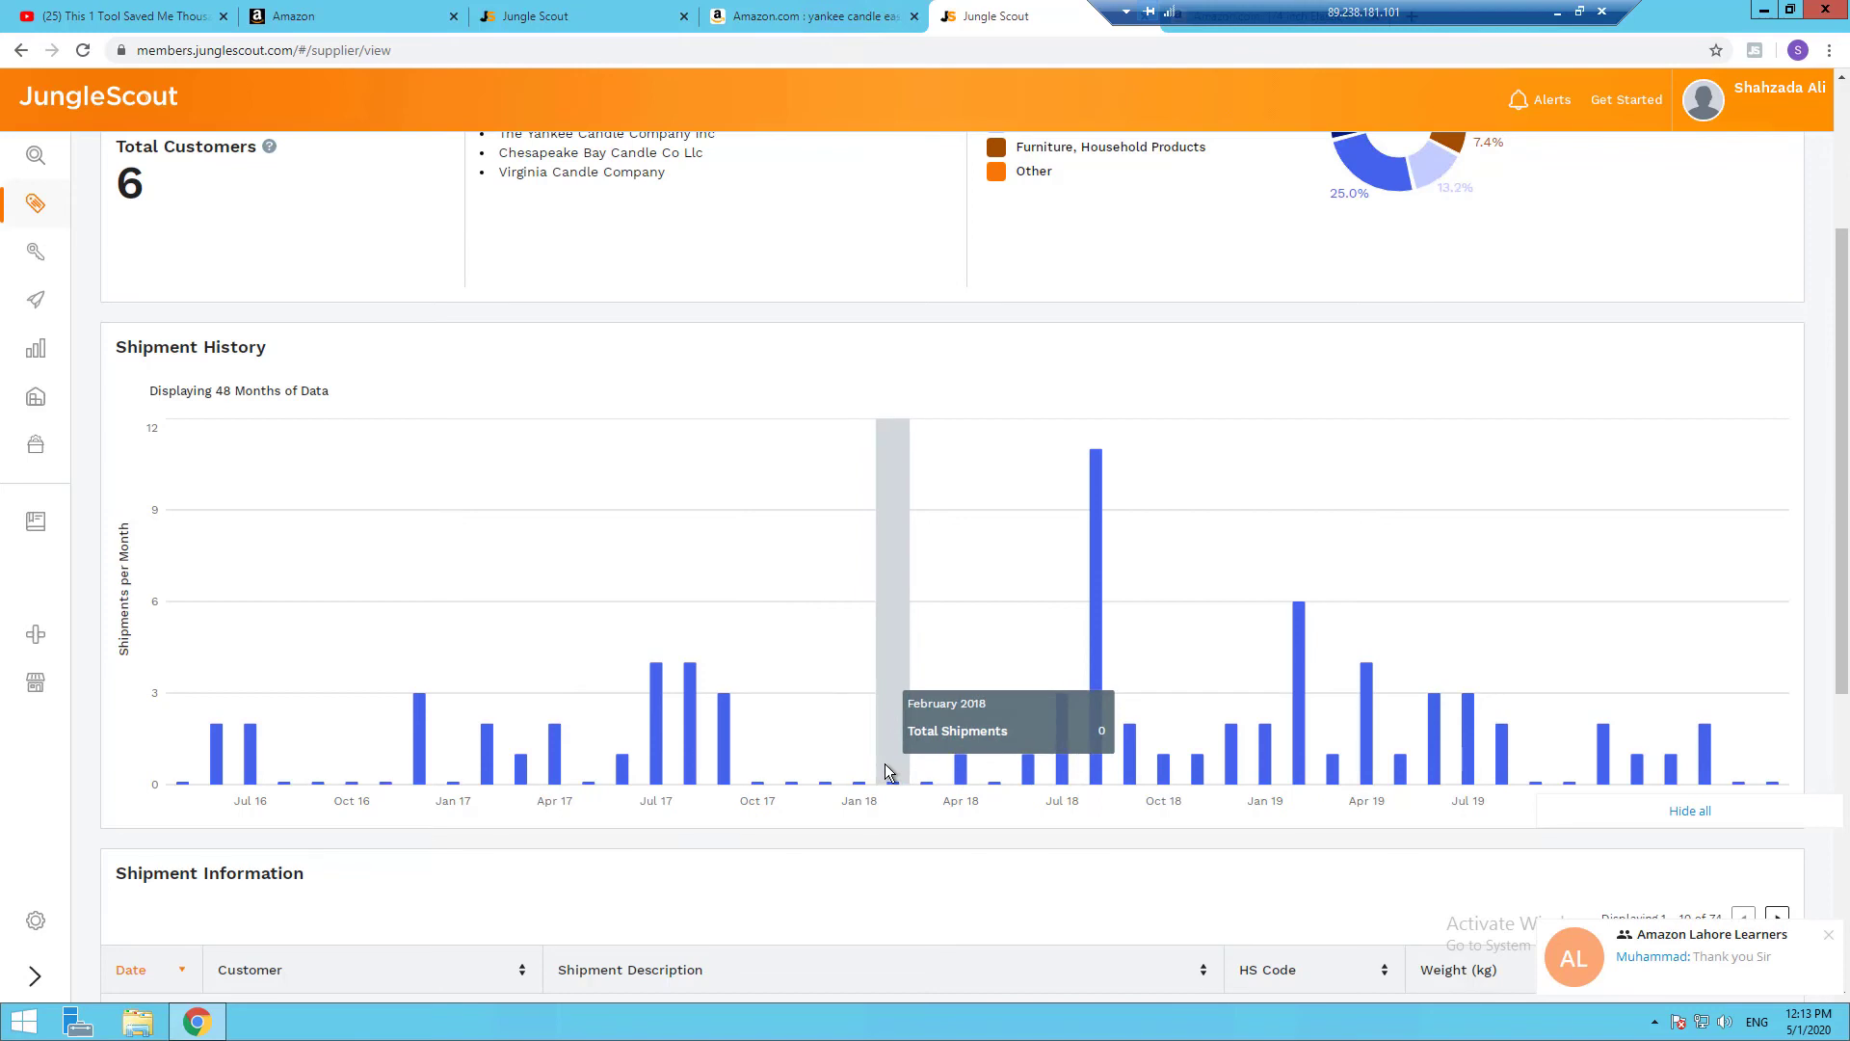
{"action": "left_click", "coordinate": [1839, 939]}
{"action": "mouse_move", "coordinate": [889, 577]}
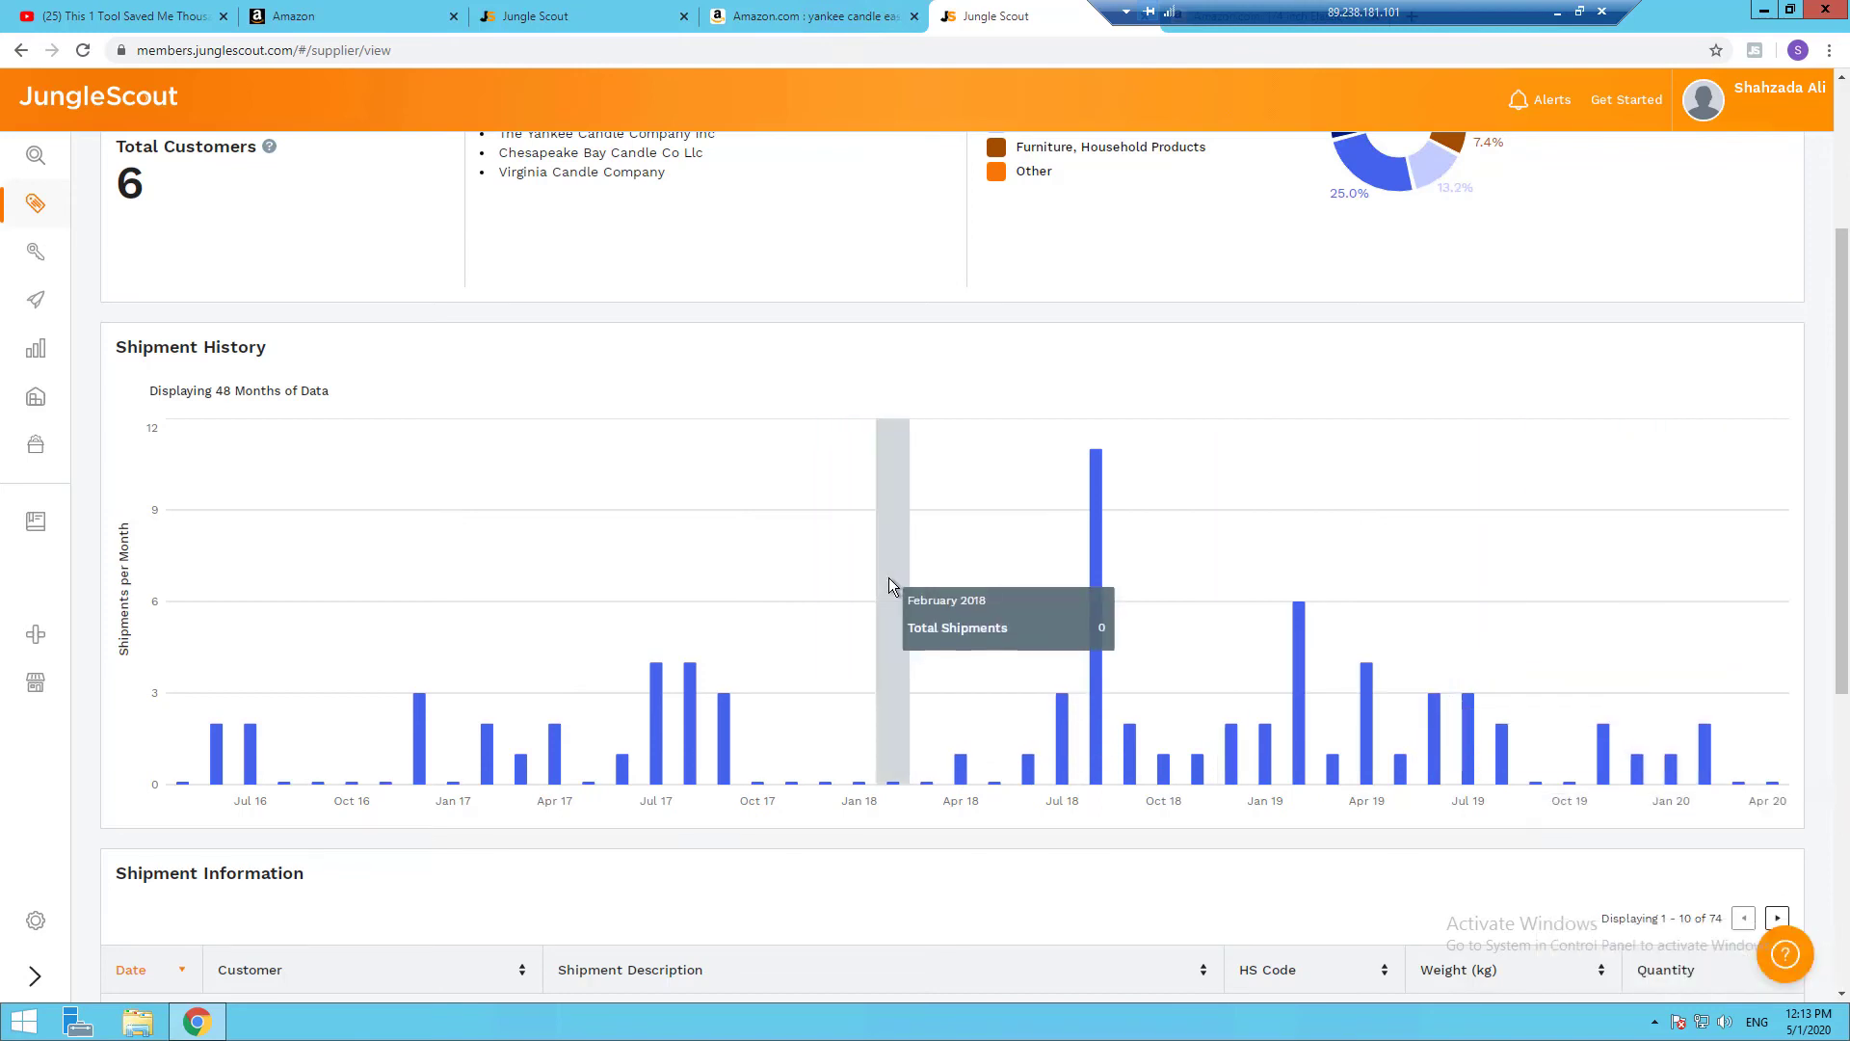
Examine the supplier's shipment records, including customers, descriptions, weights and quantities
{"action": "scroll", "coordinate": [889, 586], "scroll_direction": "down", "scroll_amount": 5}
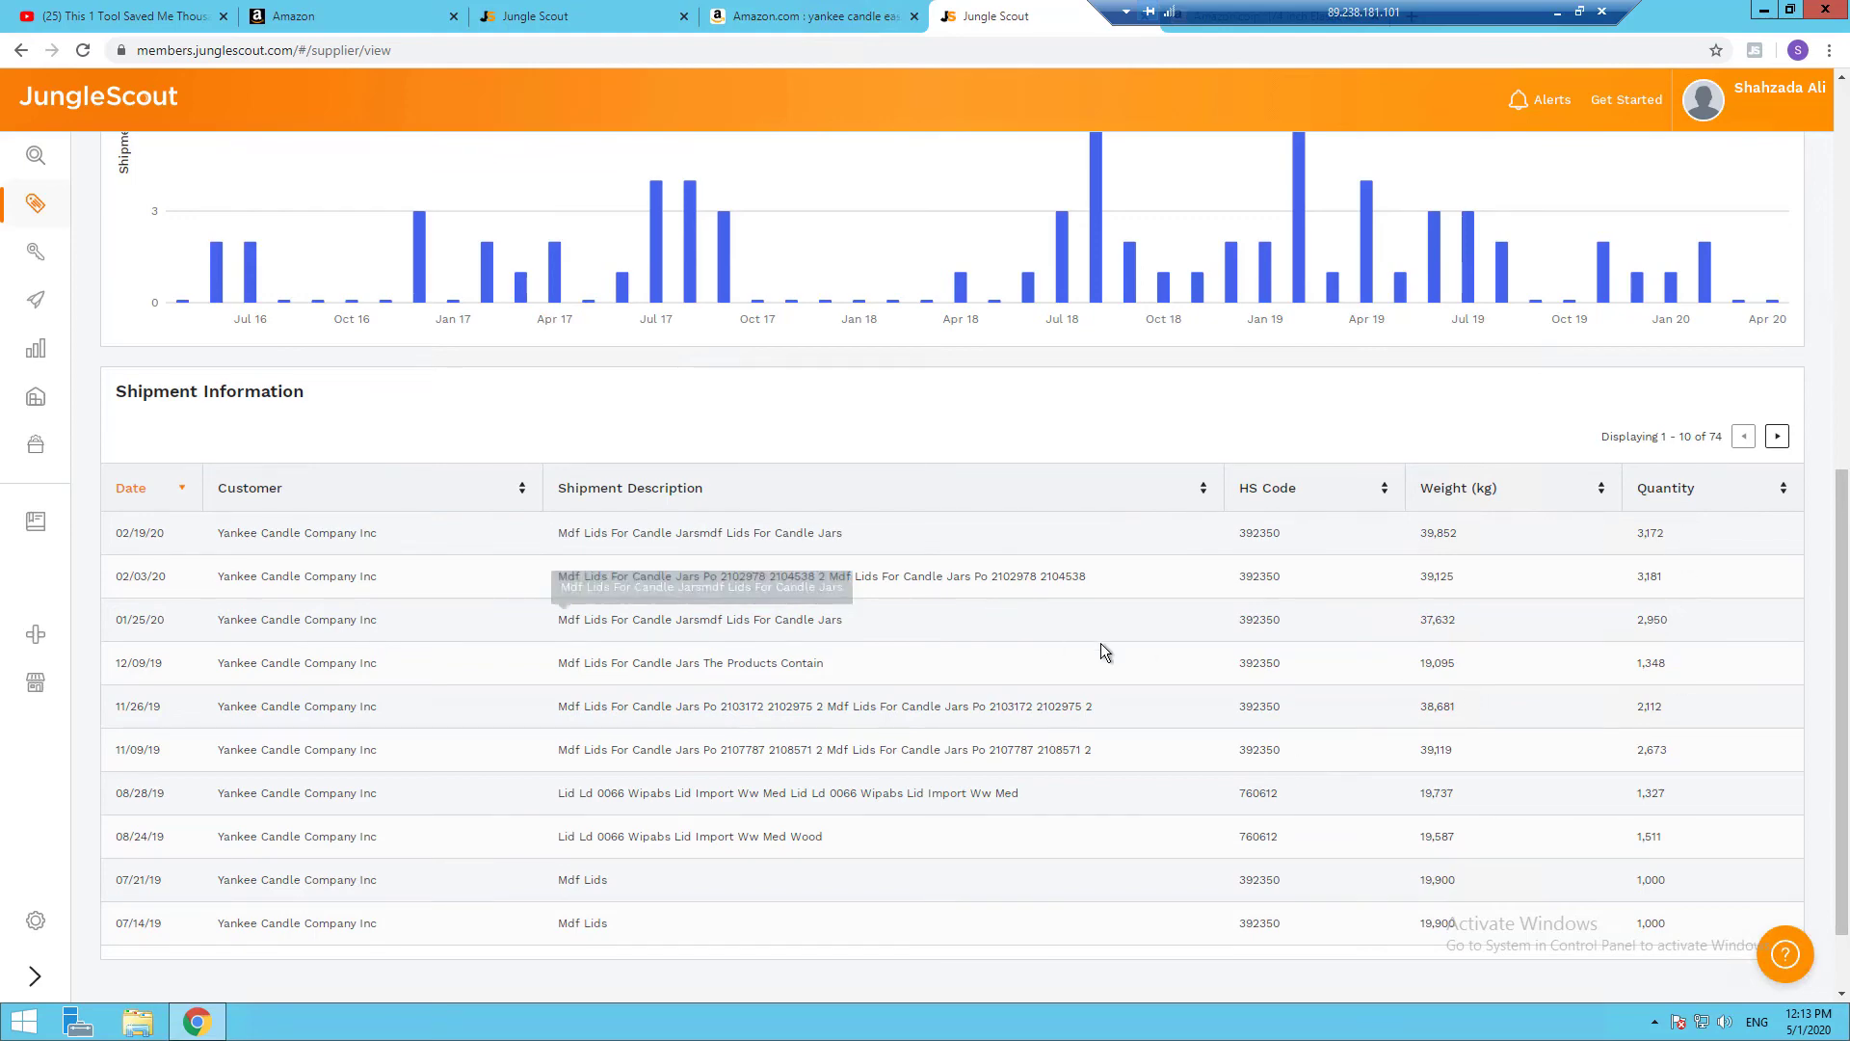
{"action": "scroll", "coordinate": [1114, 644], "scroll_direction": "down", "scroll_amount": 1}
{"action": "scroll", "coordinate": [1117, 643], "scroll_direction": "up", "scroll_amount": 9}
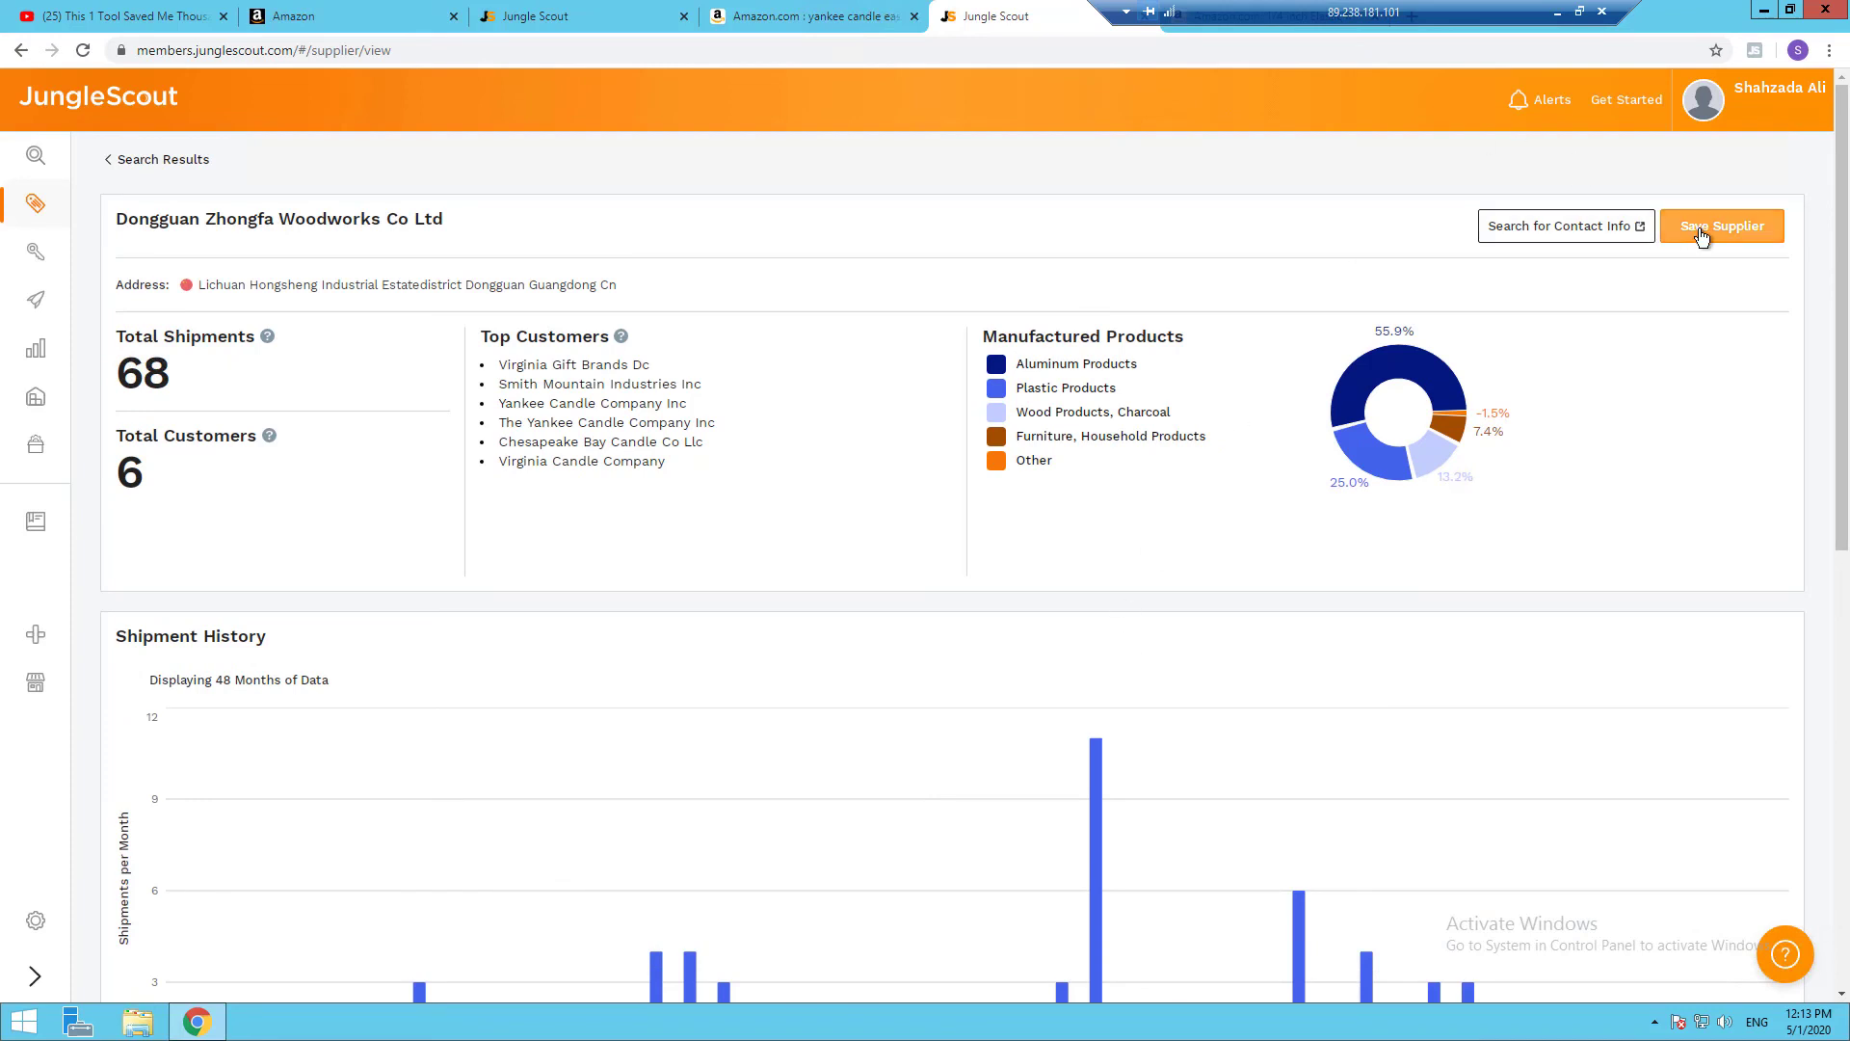
Search the web for contact information of Dongguan Zhongfa Woodworks Co Ltd and return to its supplier profile
{"action": "left_click", "coordinate": [1586, 234]}
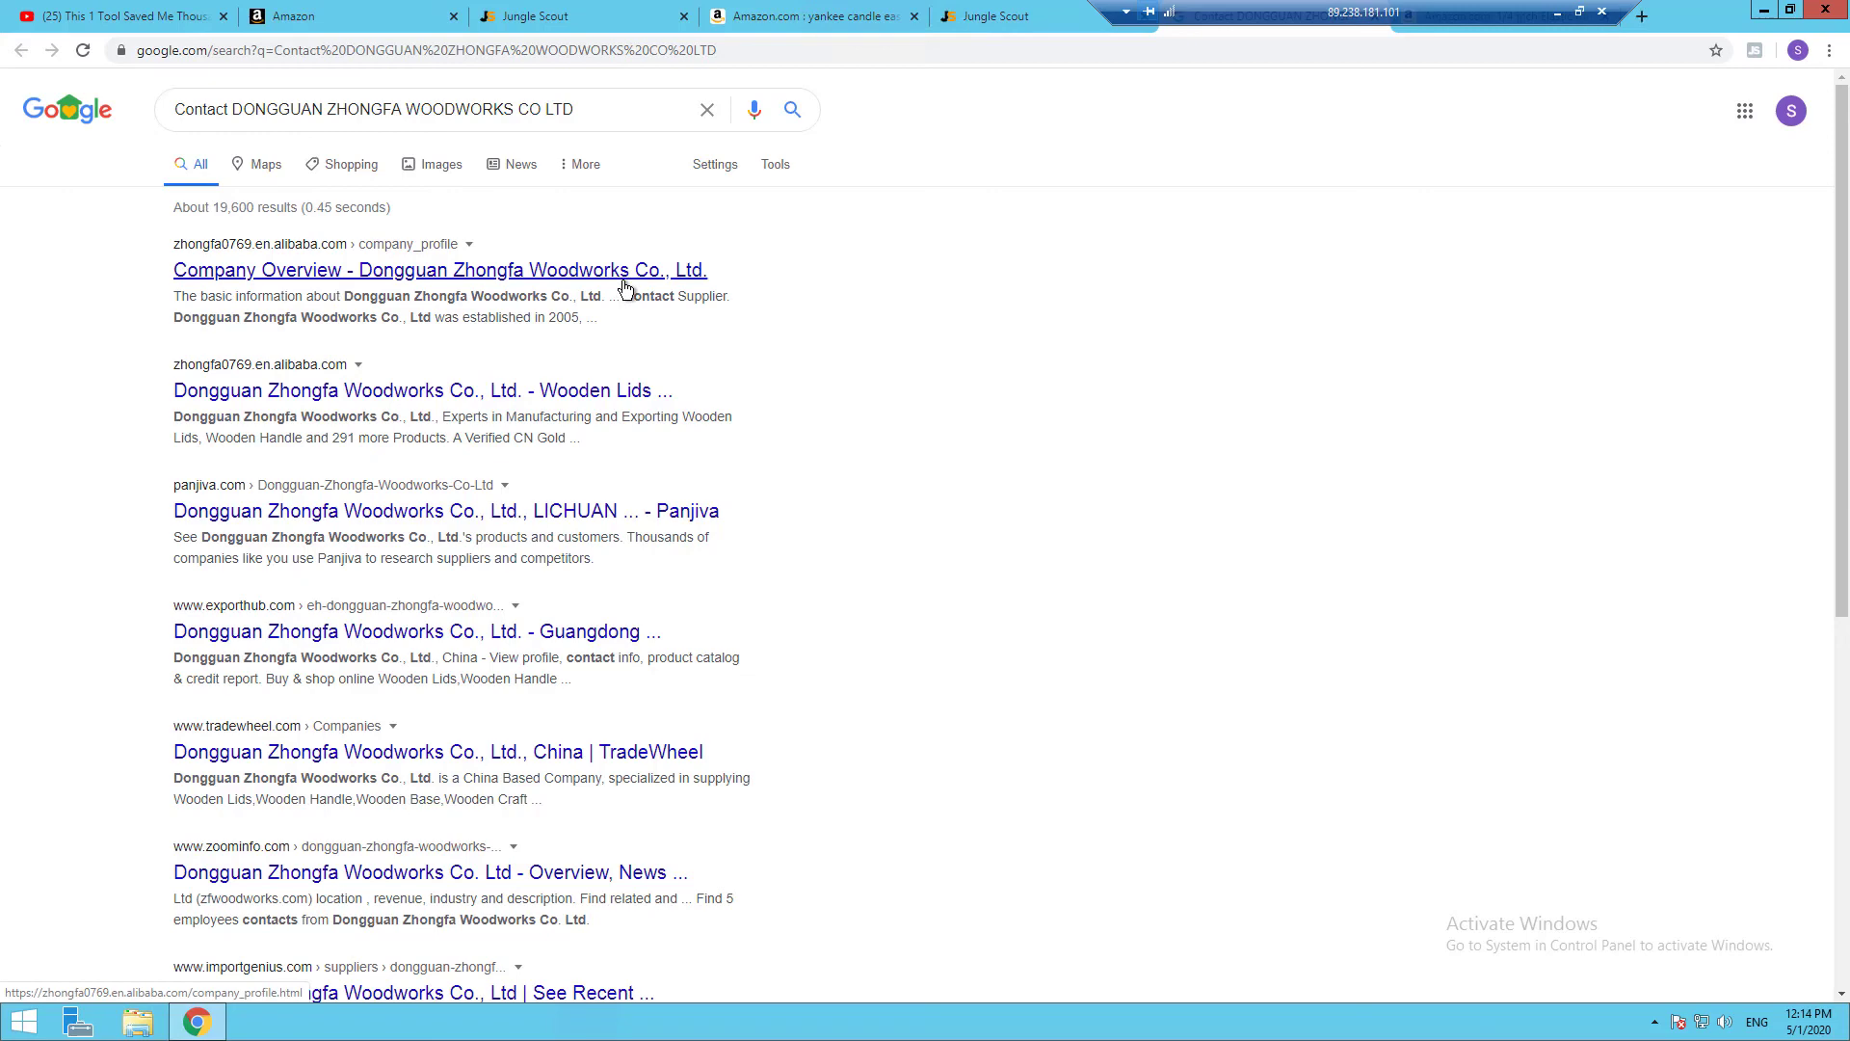
{"action": "left_click", "coordinate": [990, 16]}
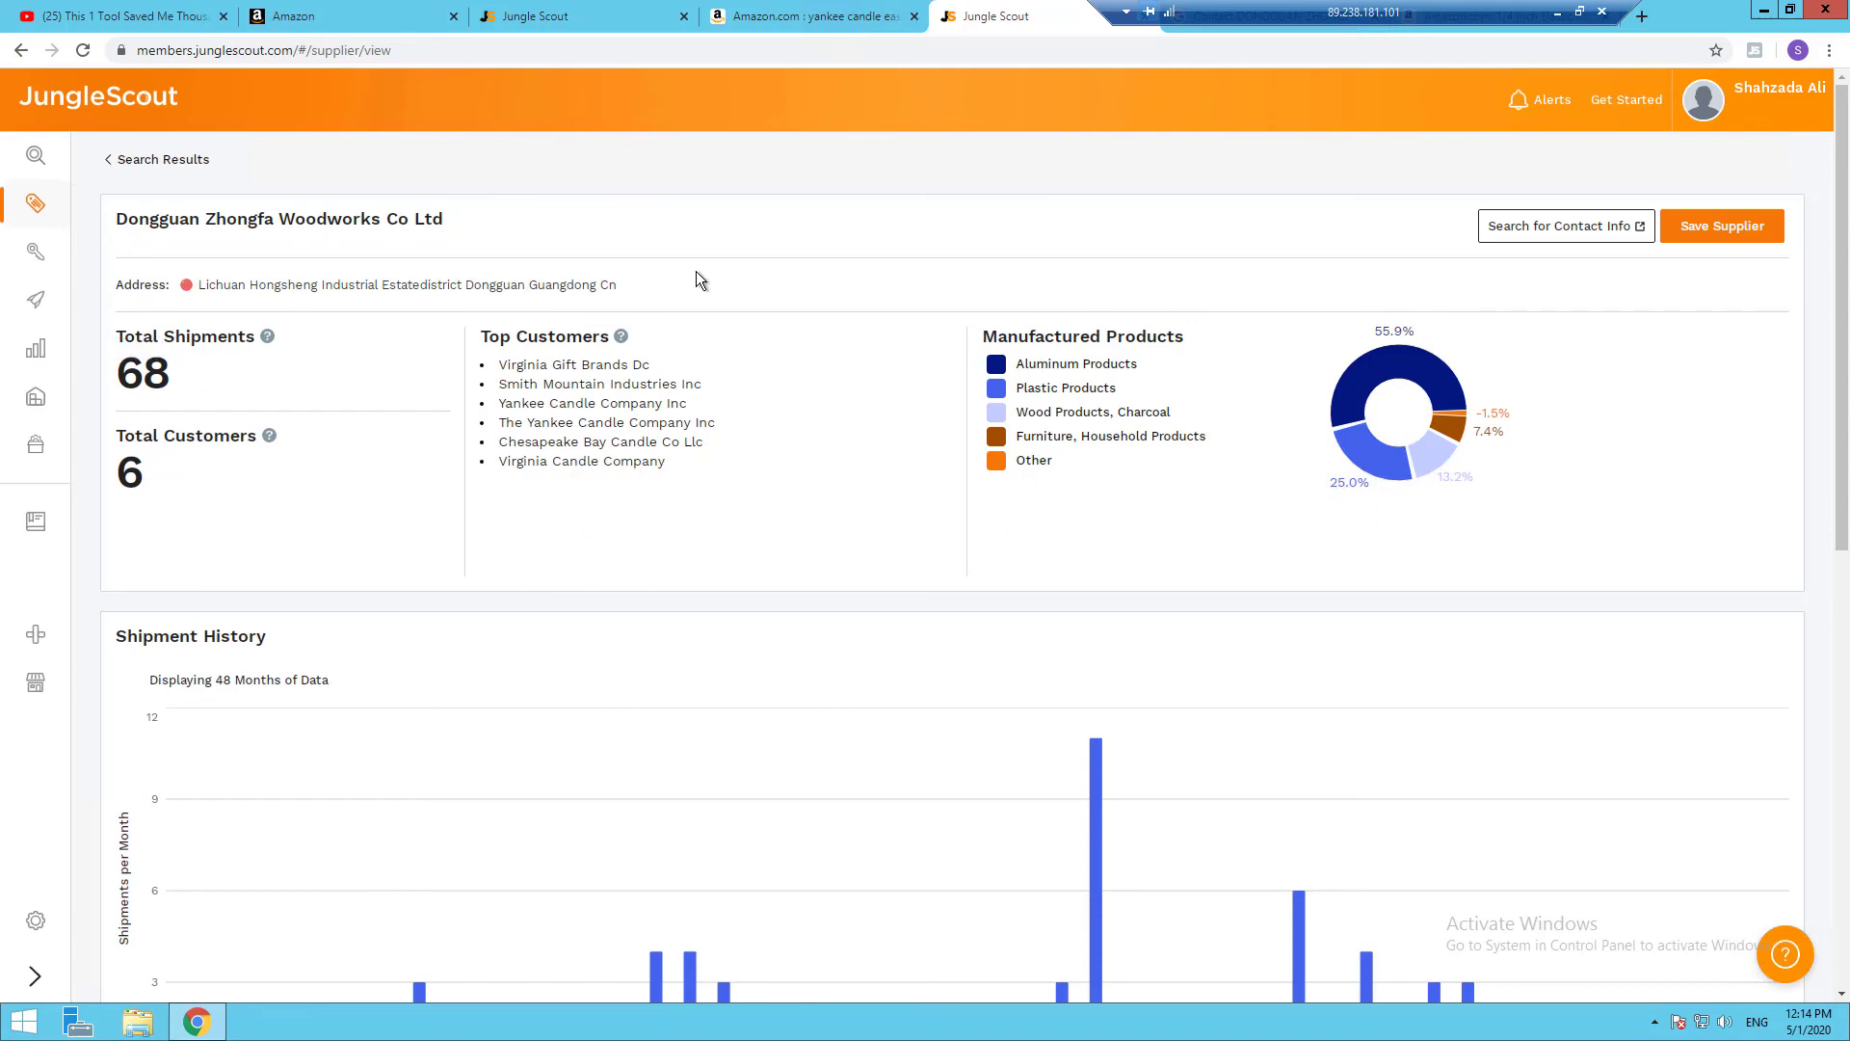
Leave the supplier profile and open Jungle Scout's Product Tracker page
{"action": "left_click", "coordinate": [60, 99]}
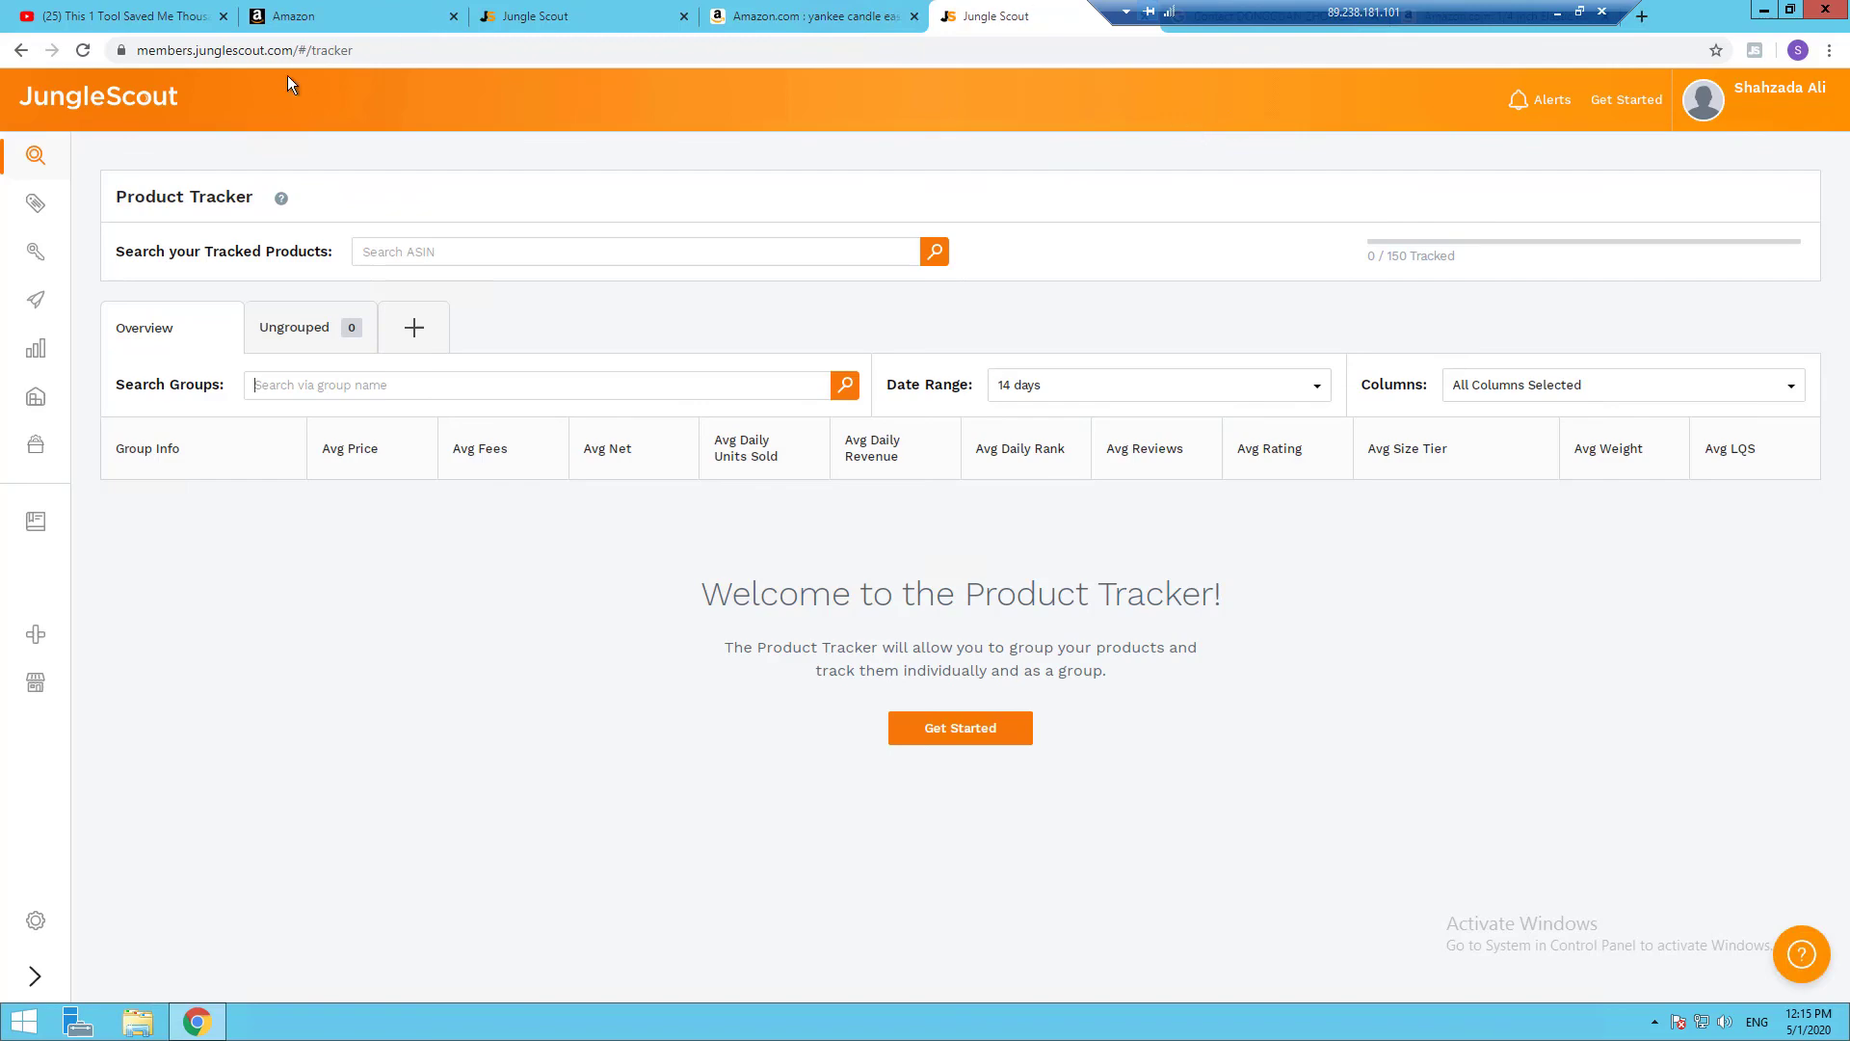
{"action": "left_click", "coordinate": [339, 12]}
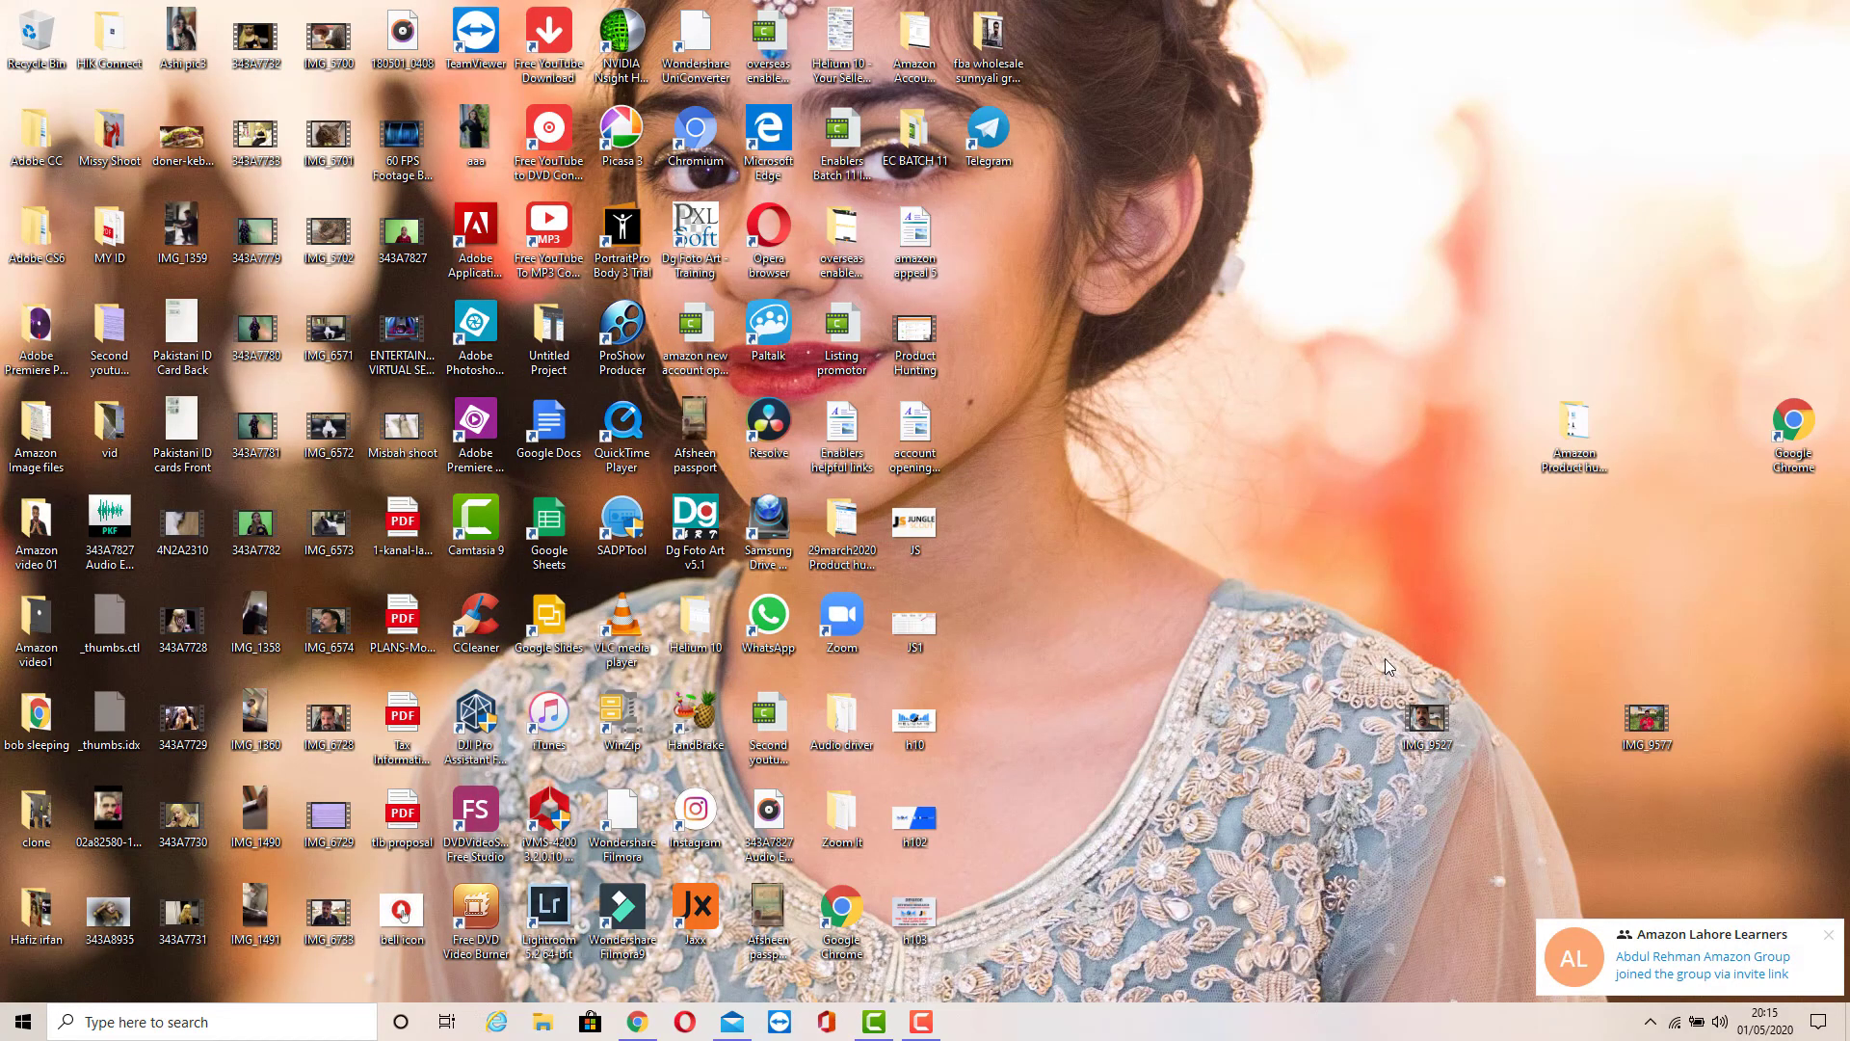
{"action": "left_click", "coordinate": [918, 1027]}
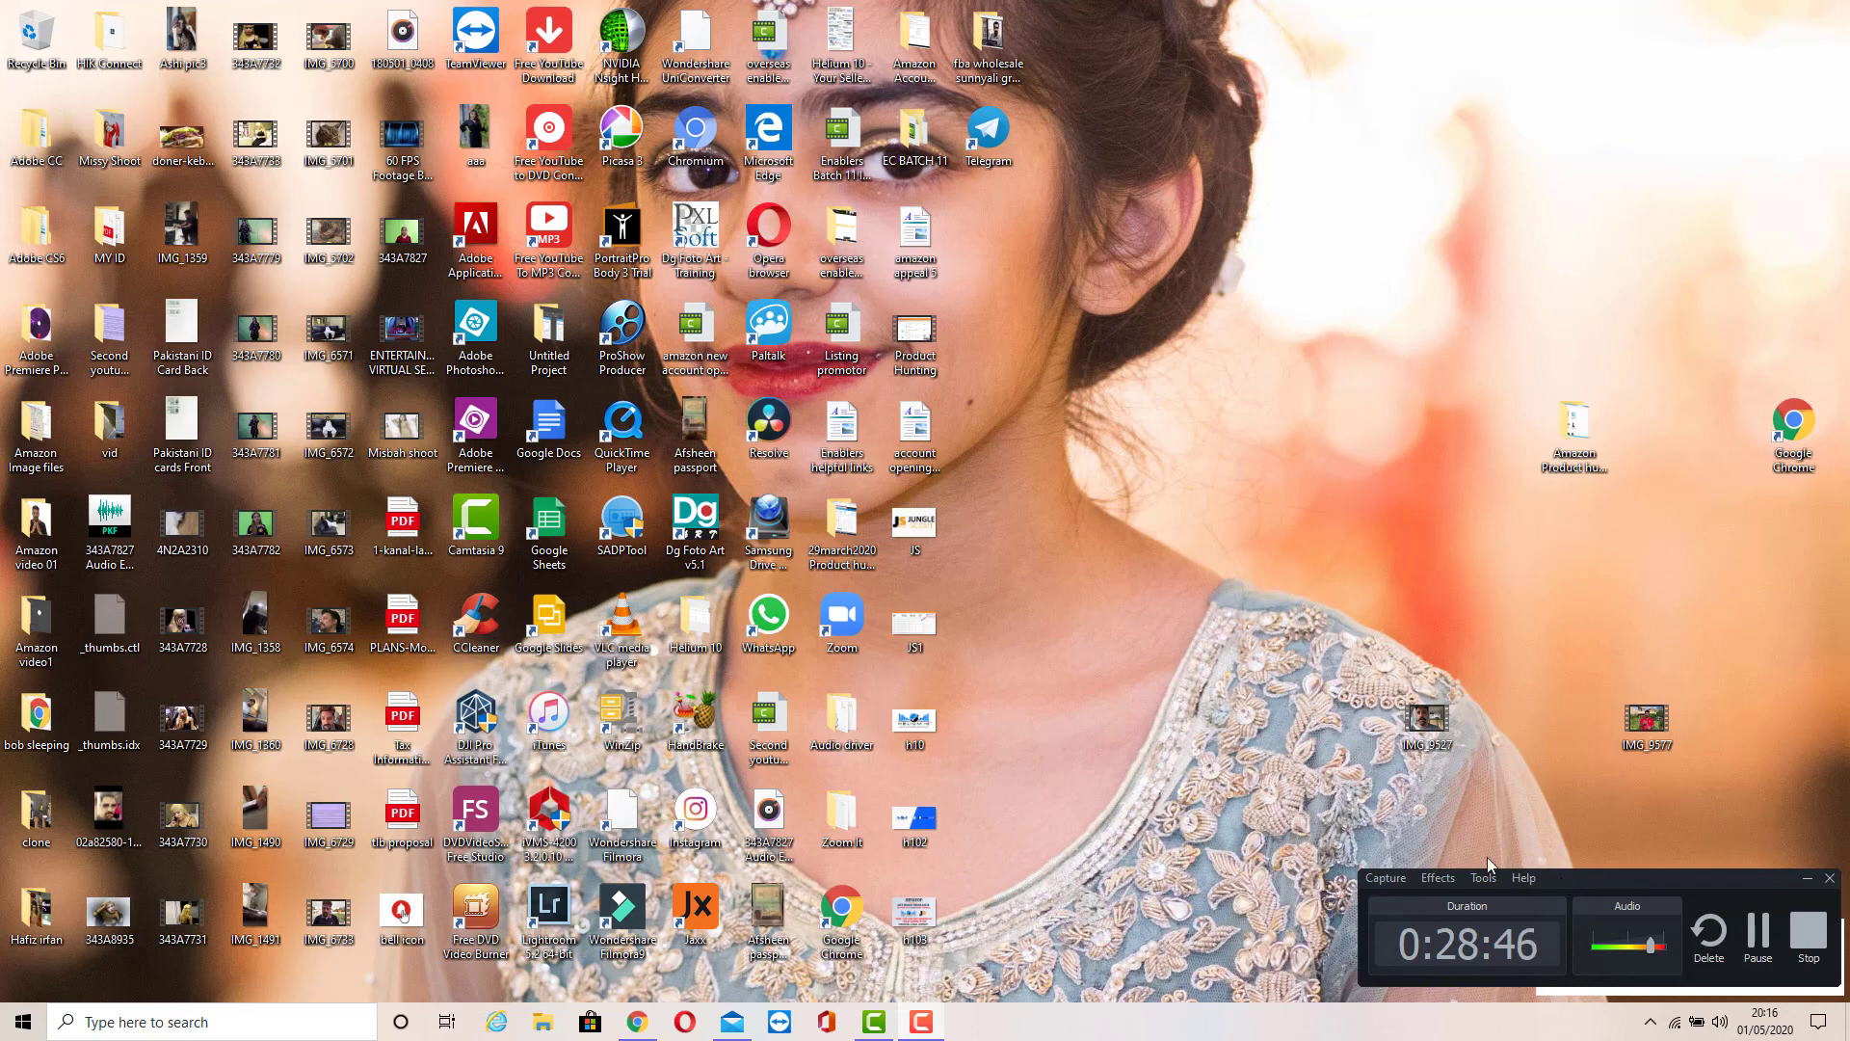
{"action": "left_click_drag", "start_coordinate": [1559, 876], "coordinate": [1085, 749]}
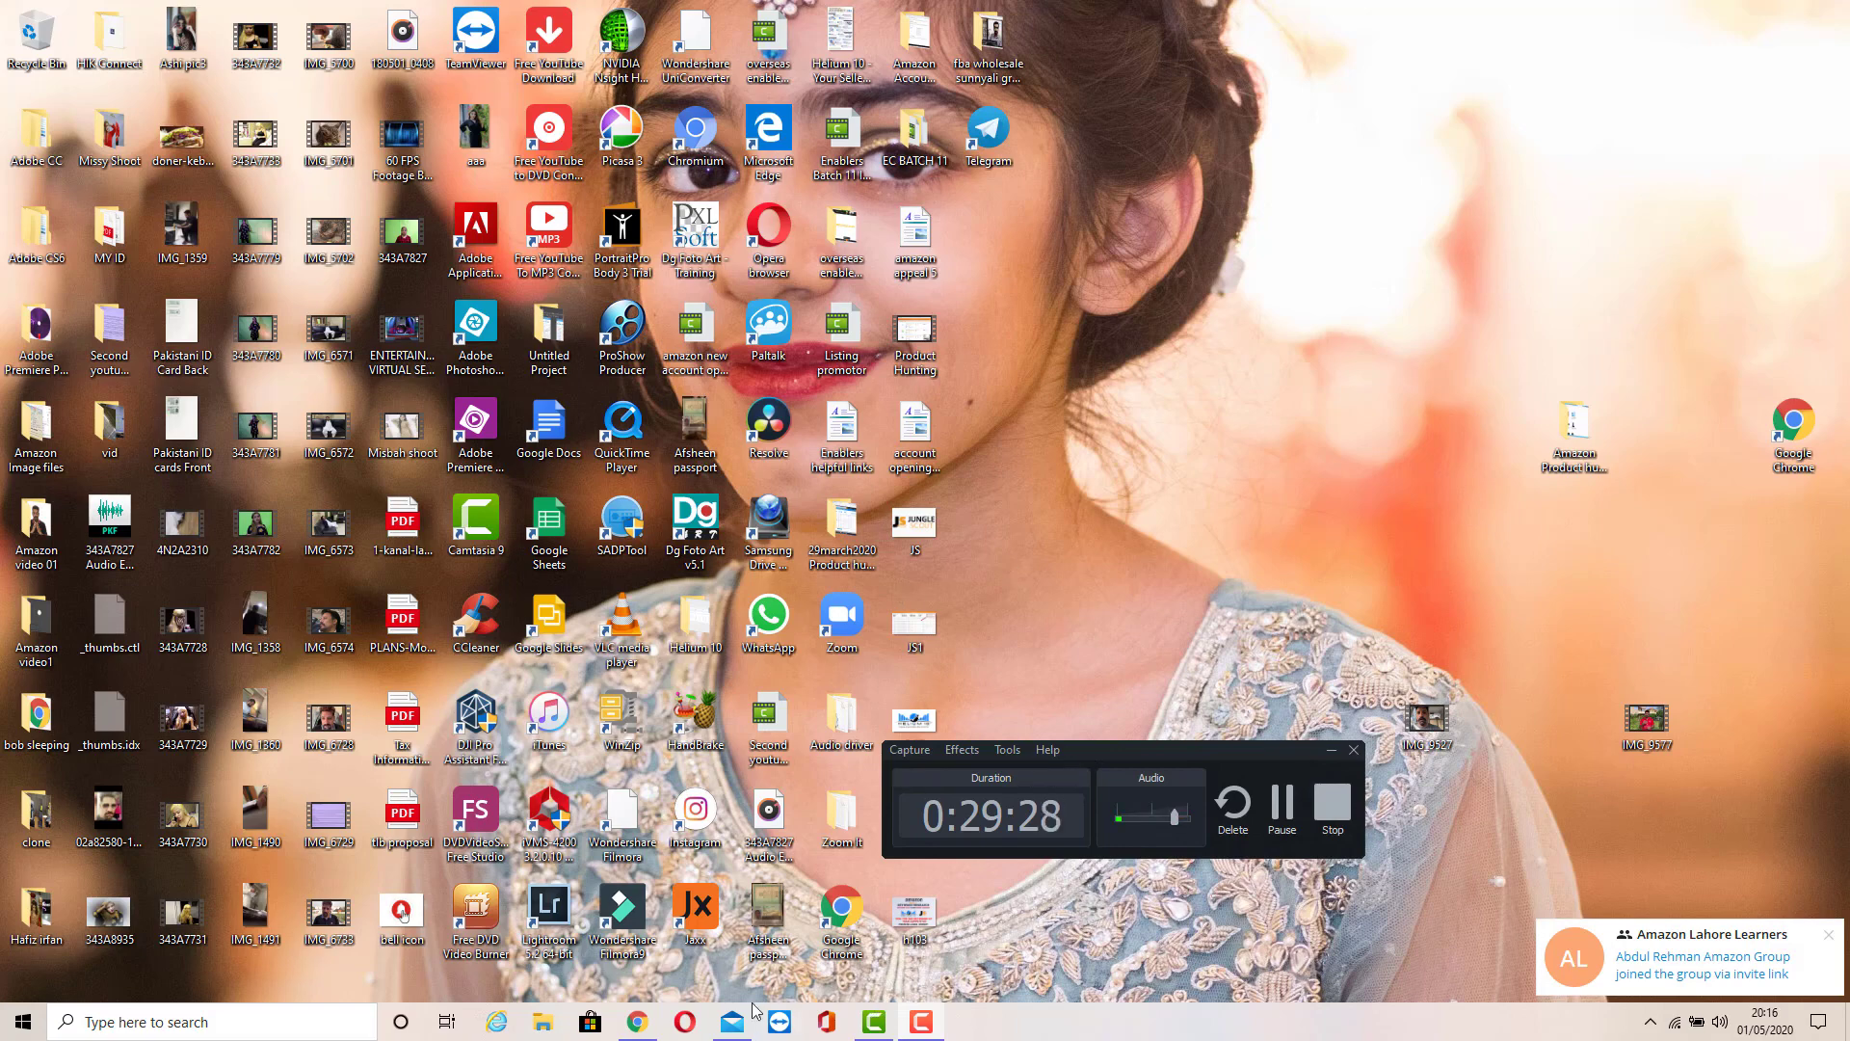
{"action": "left_click", "coordinate": [633, 1027]}
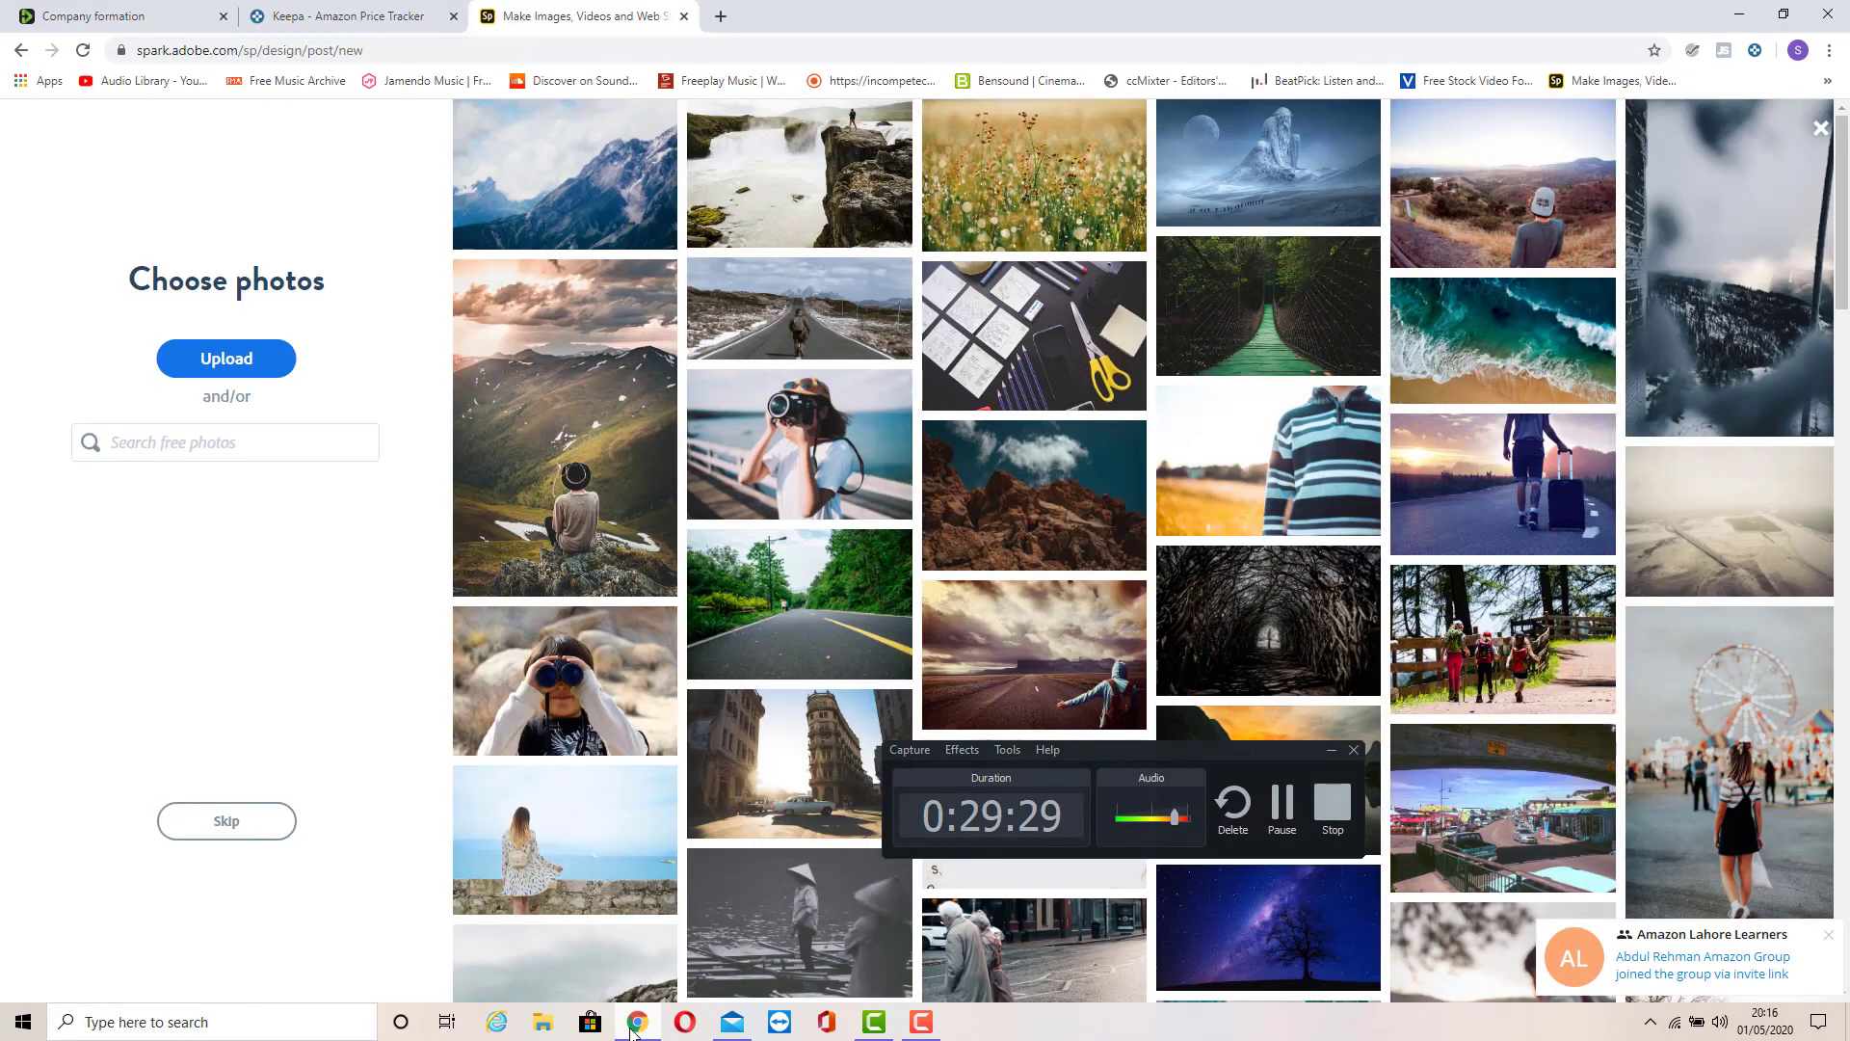